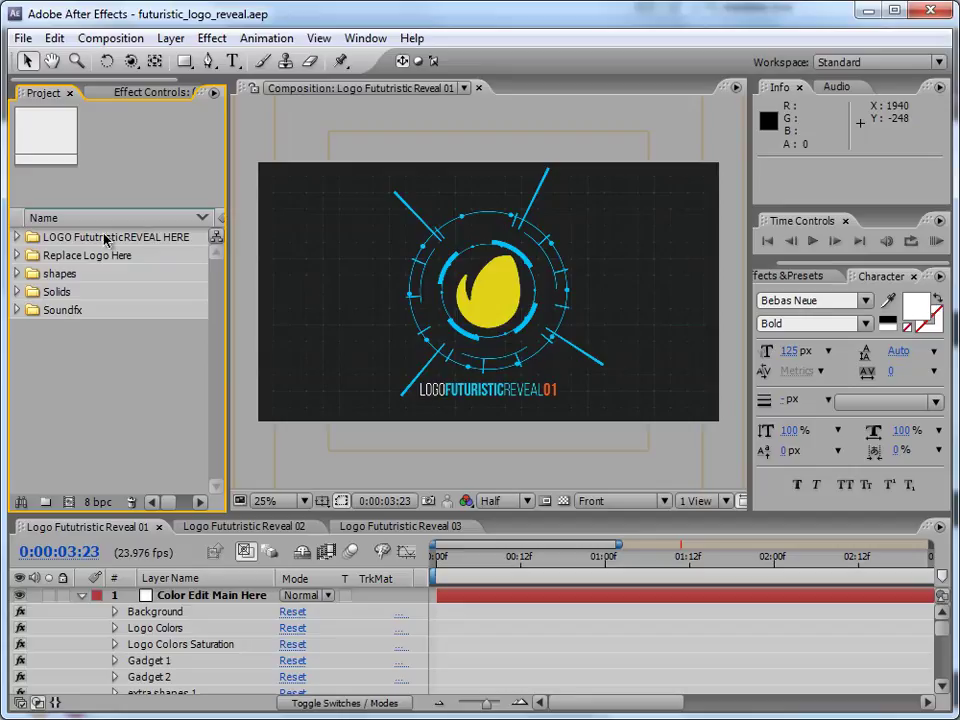
# Open the Logo Fututristic Reveal 04 and 05 compositions from the LOGO Fututristic REVEAL HERE folder and preview Reveal 04 at about 0:00:01:06.
pyautogui.click(17, 237)
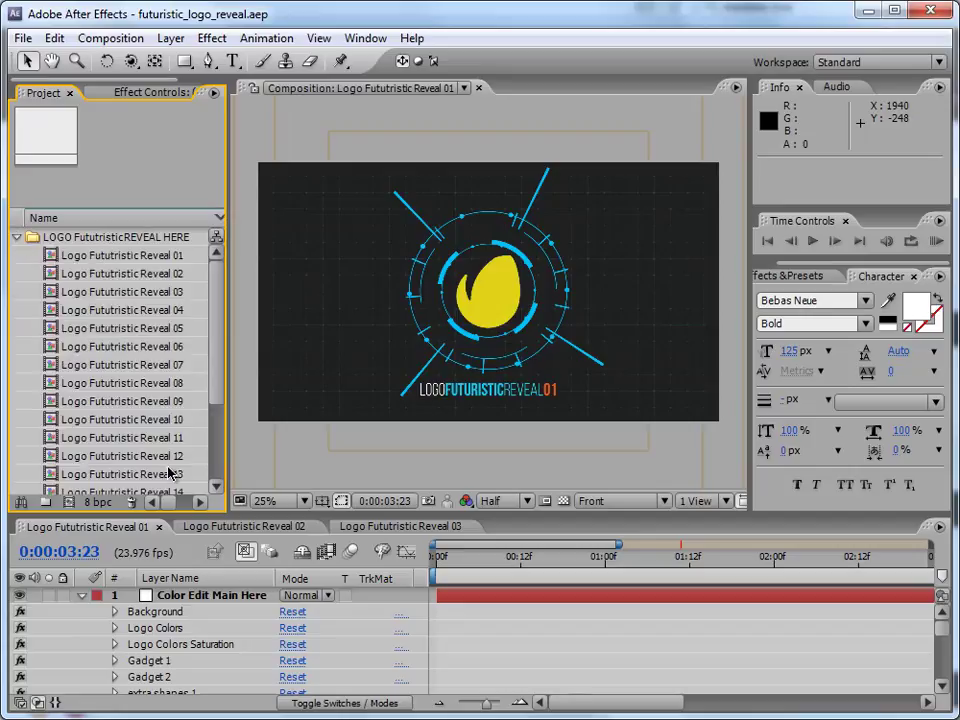
pyautogui.moveTo(212, 370); pyautogui.dragTo(236, 368)
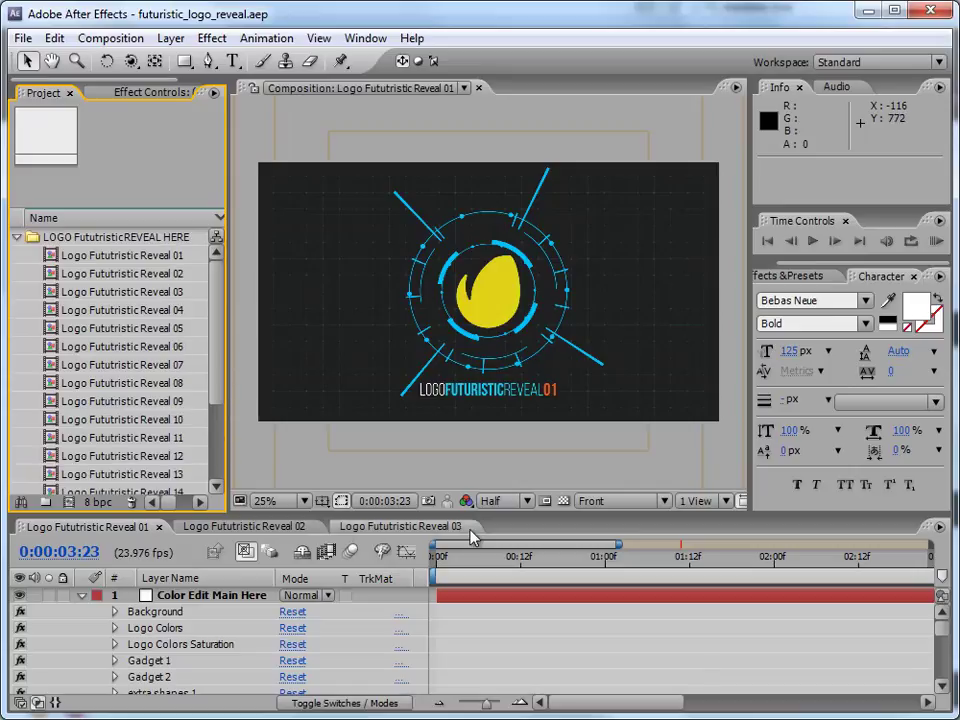
pyautogui.doubleClick(155, 314)
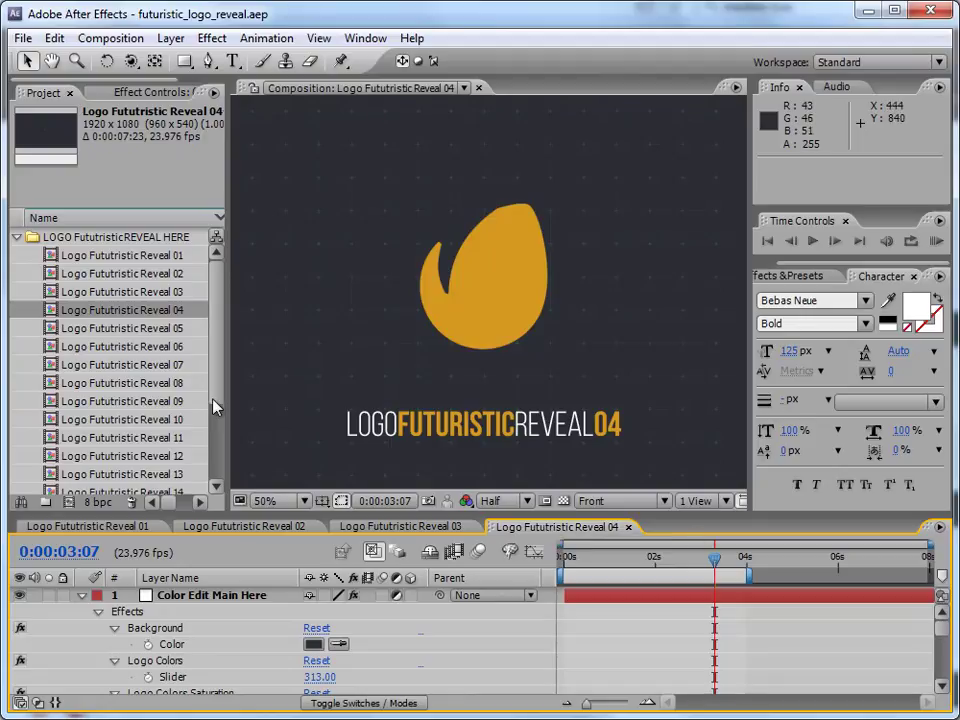
pyautogui.doubleClick(150, 328)
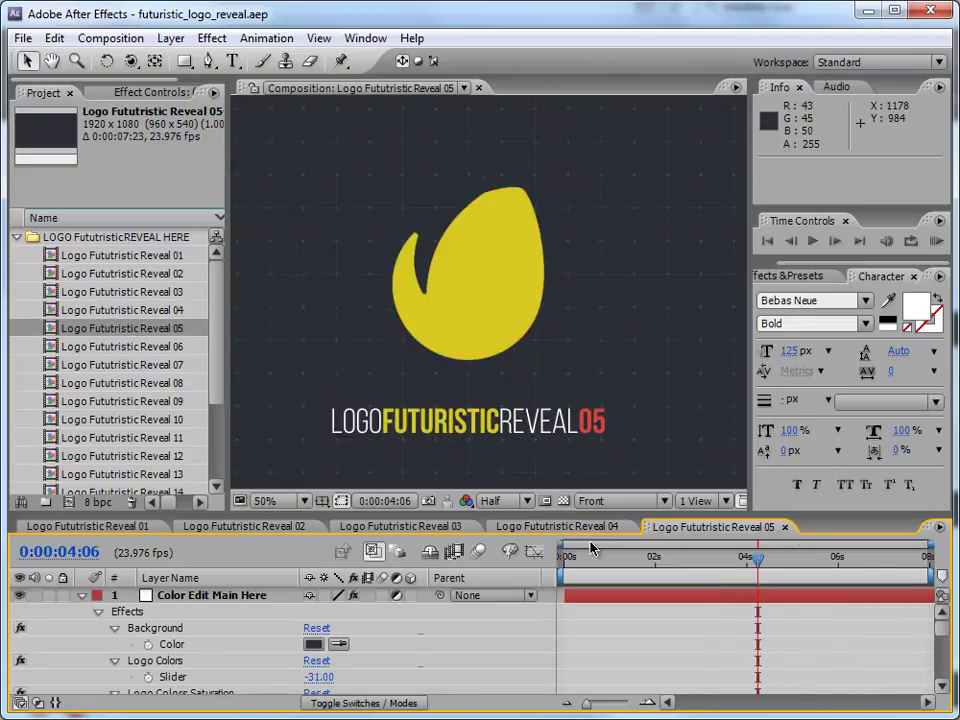
pyautogui.click(557, 526)
pyautogui.moveTo(600, 553); pyautogui.dragTo(620, 561)
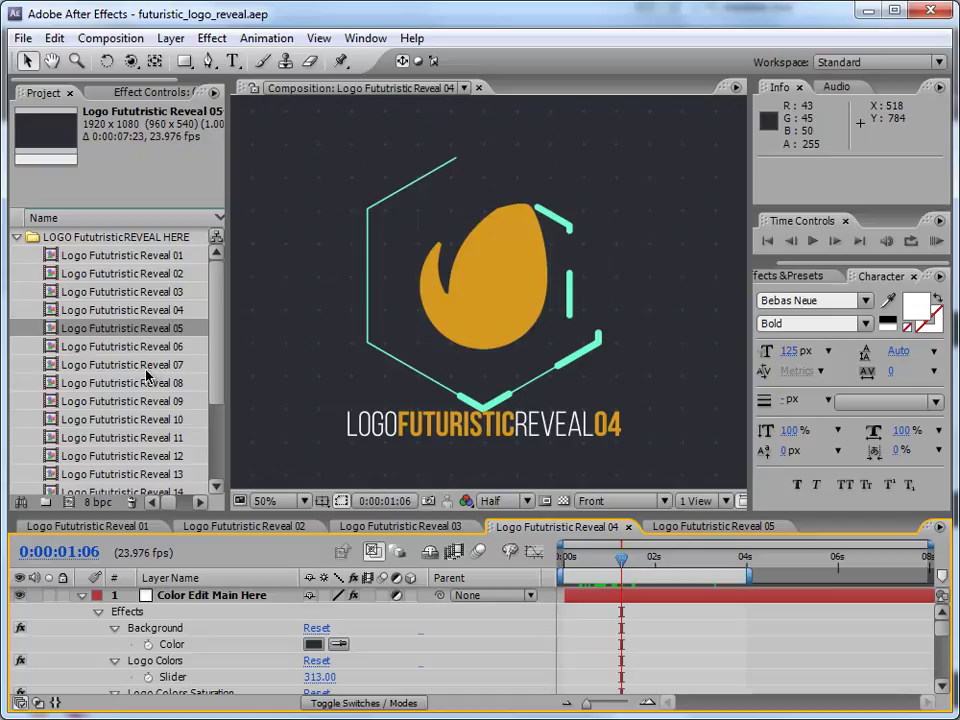
# Open the Logo Fututristic Reveal 07 and 13 compositions, preview Reveal 13 at about 0:00:00:15, and collapse their folder.
pyautogui.doubleClick(147, 365)
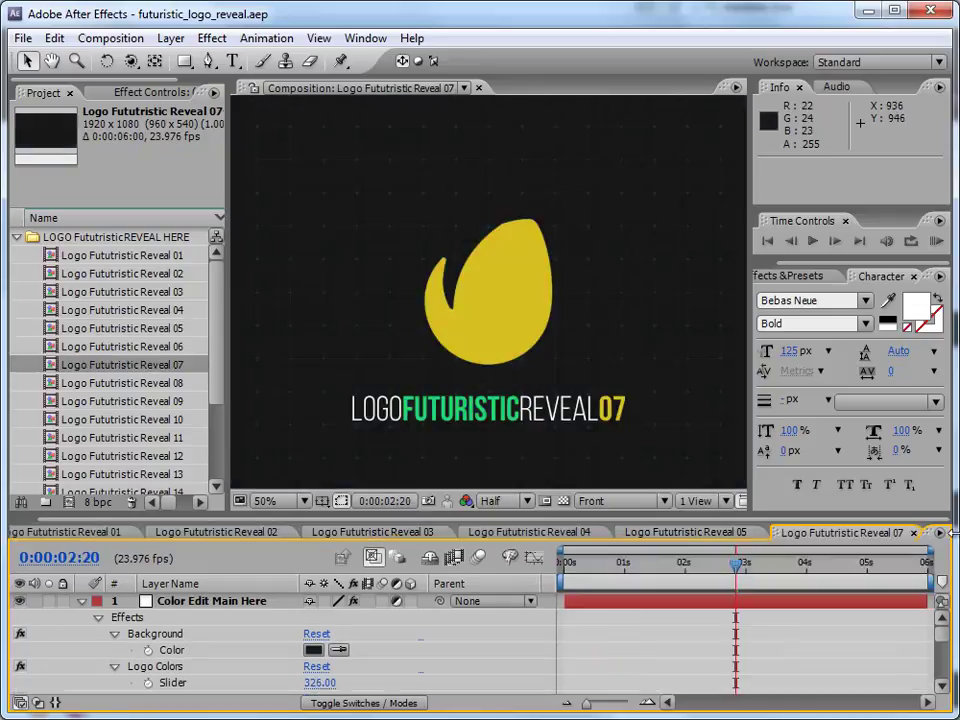
pyautogui.scroll(-2, 164, 290)
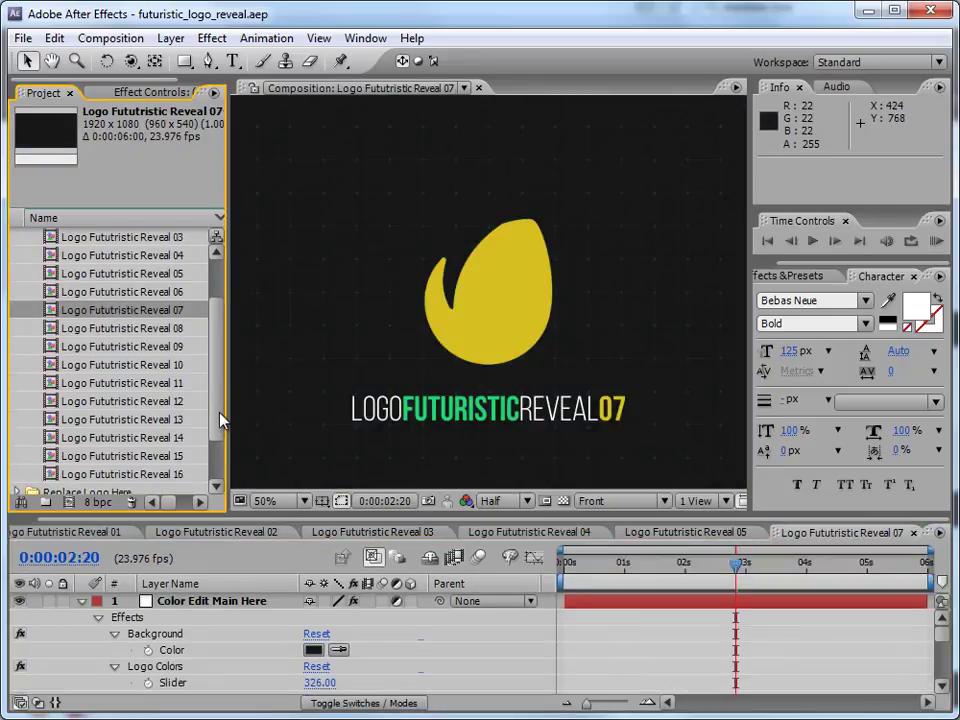
pyautogui.click(156, 425)
pyautogui.doubleClick(156, 425)
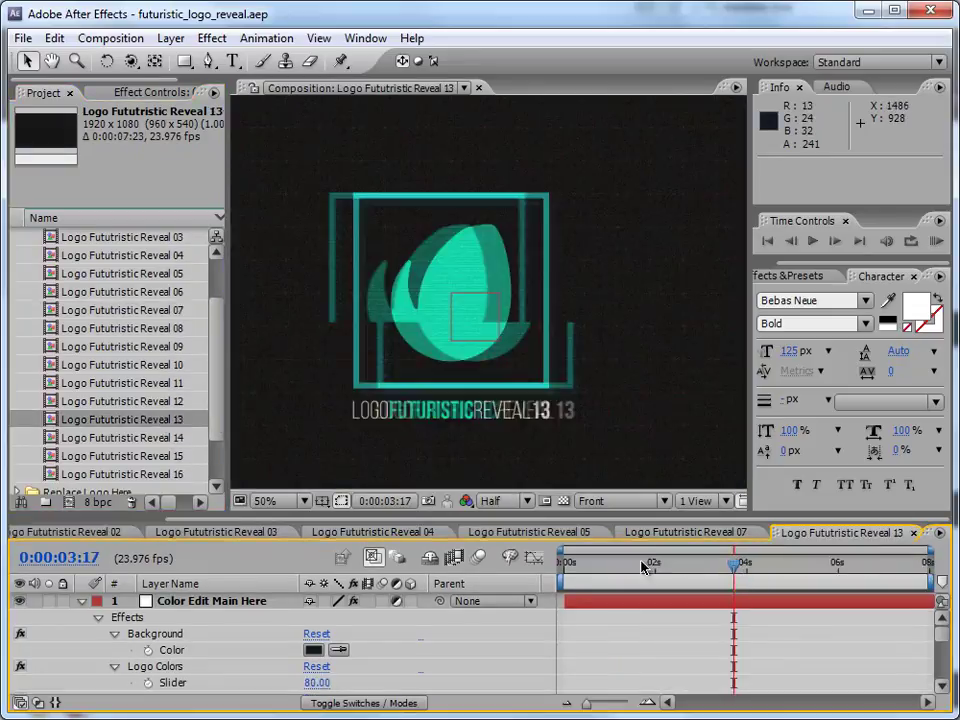
pyautogui.moveTo(584, 568)
pyautogui.mouseDown()
pyautogui.moveTo(670, 571)
pyautogui.moveTo(593, 569)
pyautogui.mouseUp()
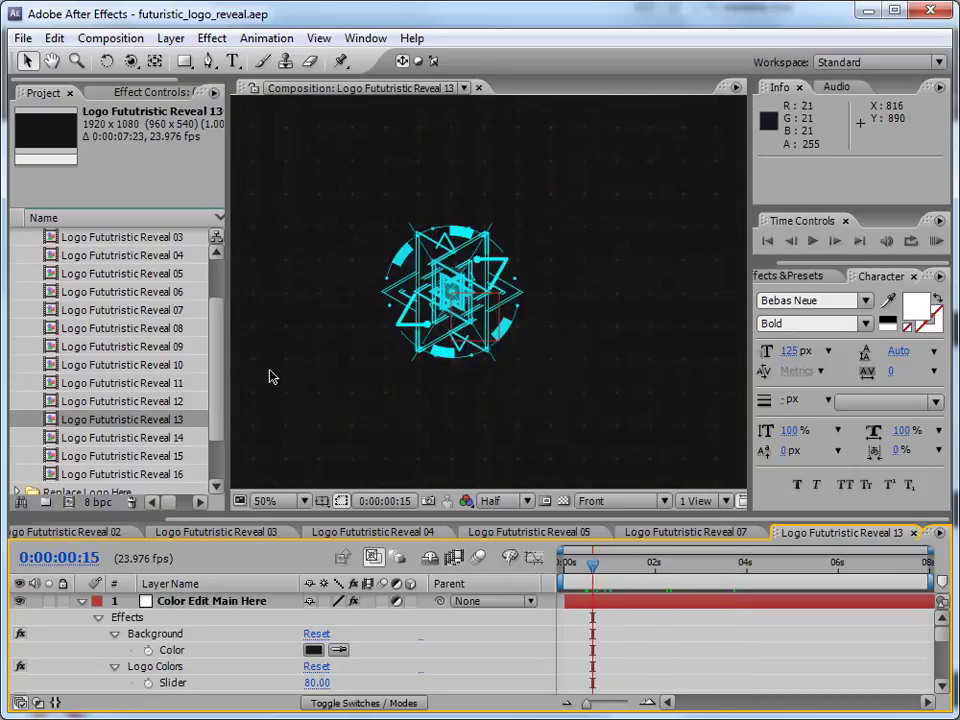
pyautogui.scroll(1, 222, 302)
pyautogui.scroll(2, 224, 302)
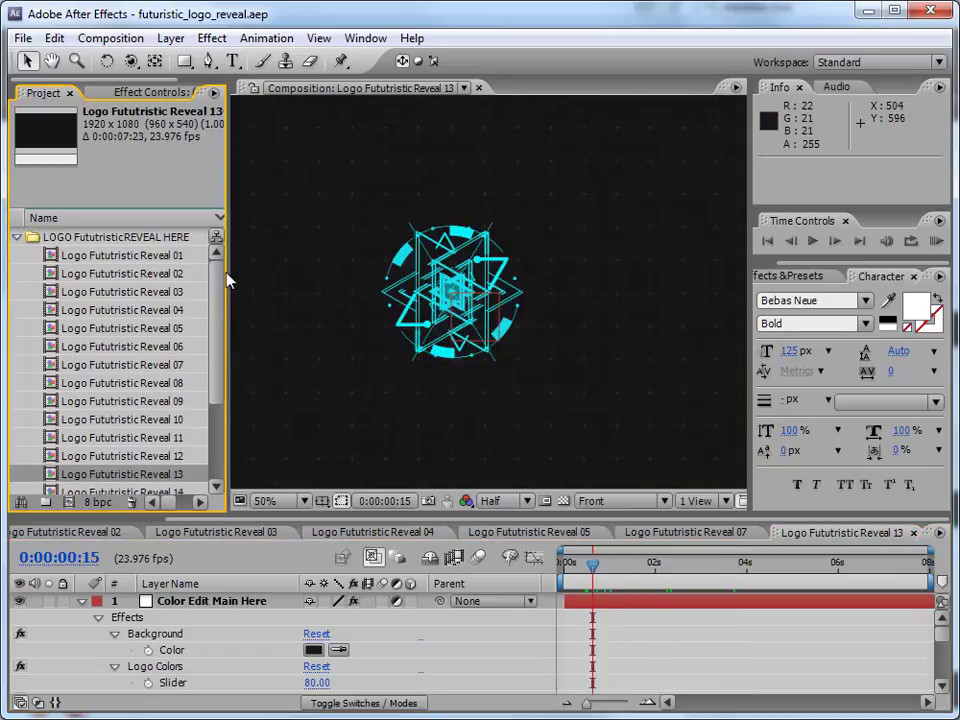
pyautogui.click(16, 239)
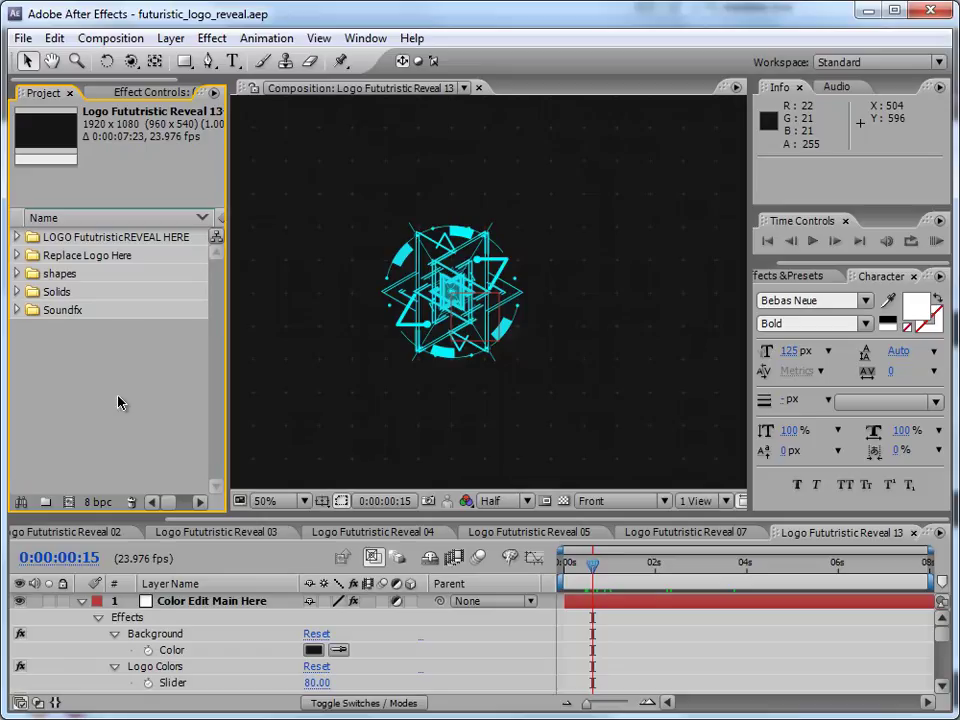
# Examine the contents of the Replace Logo Here folder and its GFX subfolder, and collapse it again.
pyautogui.click(92, 256)
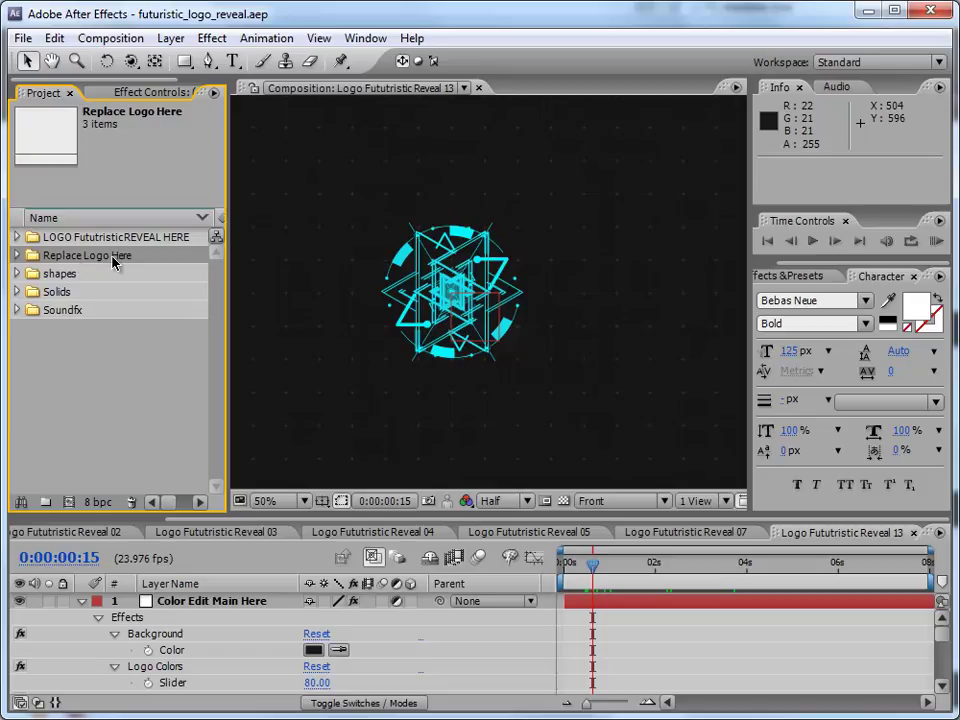
pyautogui.click(17, 256)
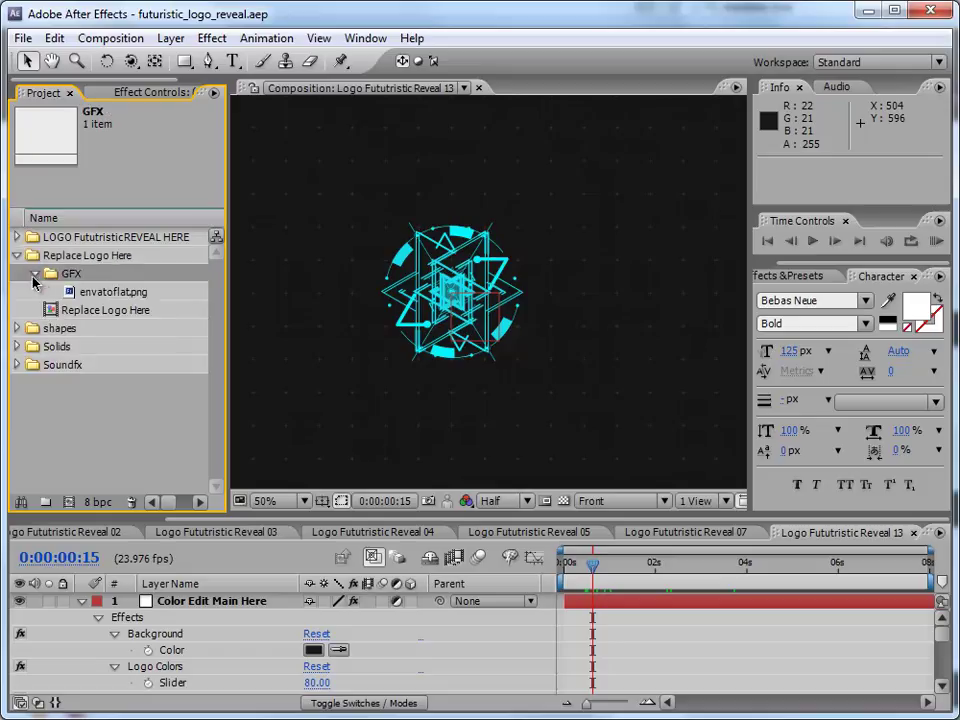
pyautogui.doubleClick(67, 276)
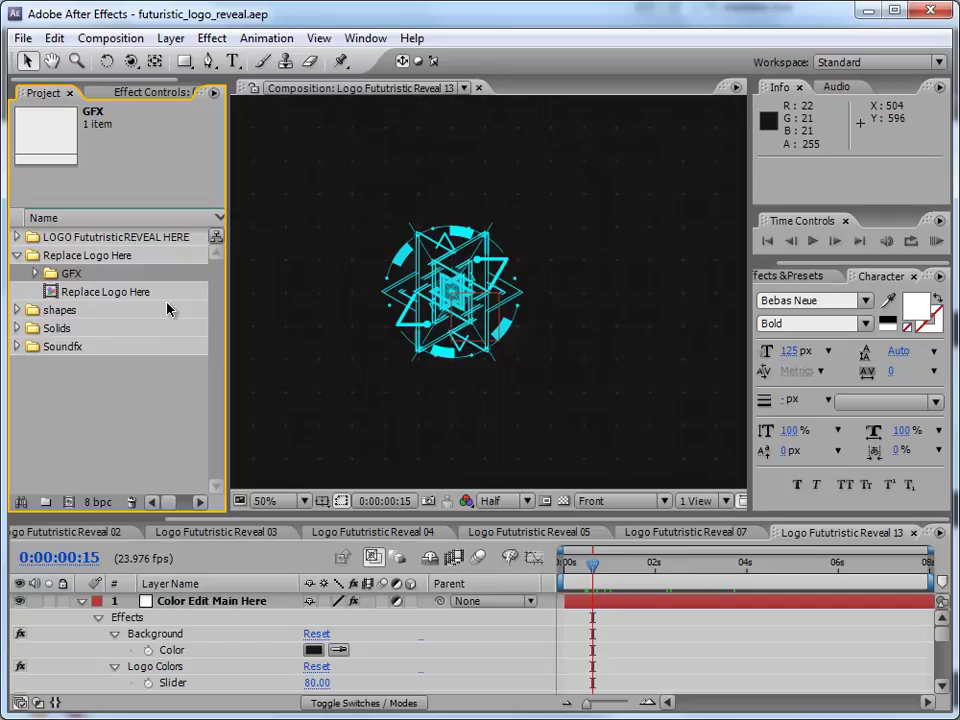
pyautogui.click(18, 259)
# Look through the shapes folder's subfolders and preview the Logo Fututristic Reveal 02 composition at about 0:00:00:16.
pyautogui.click(64, 275)
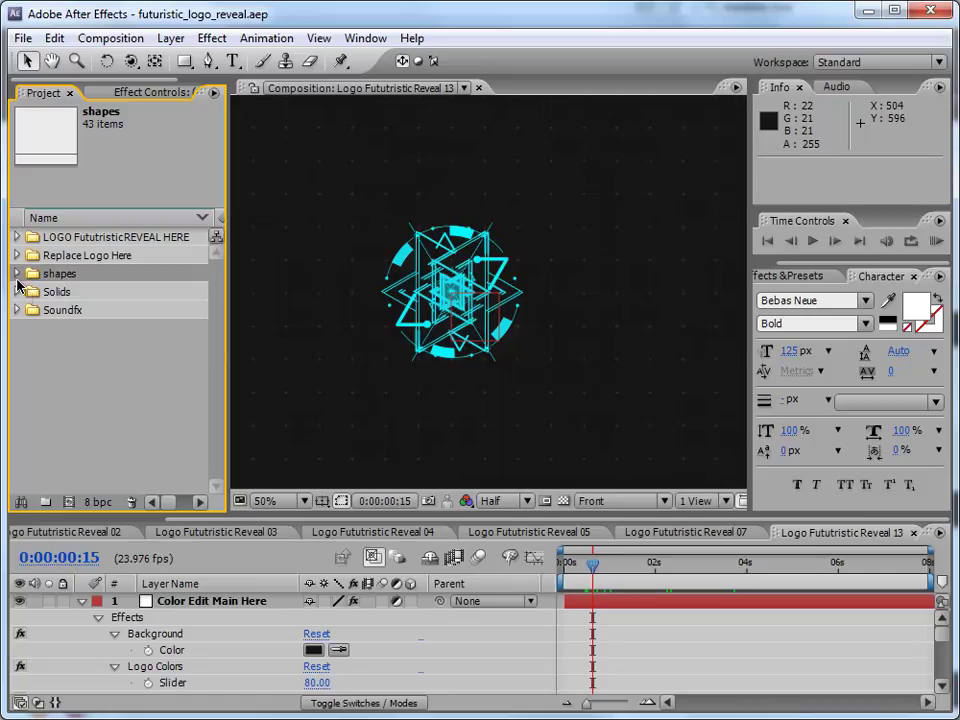
pyautogui.click(18, 274)
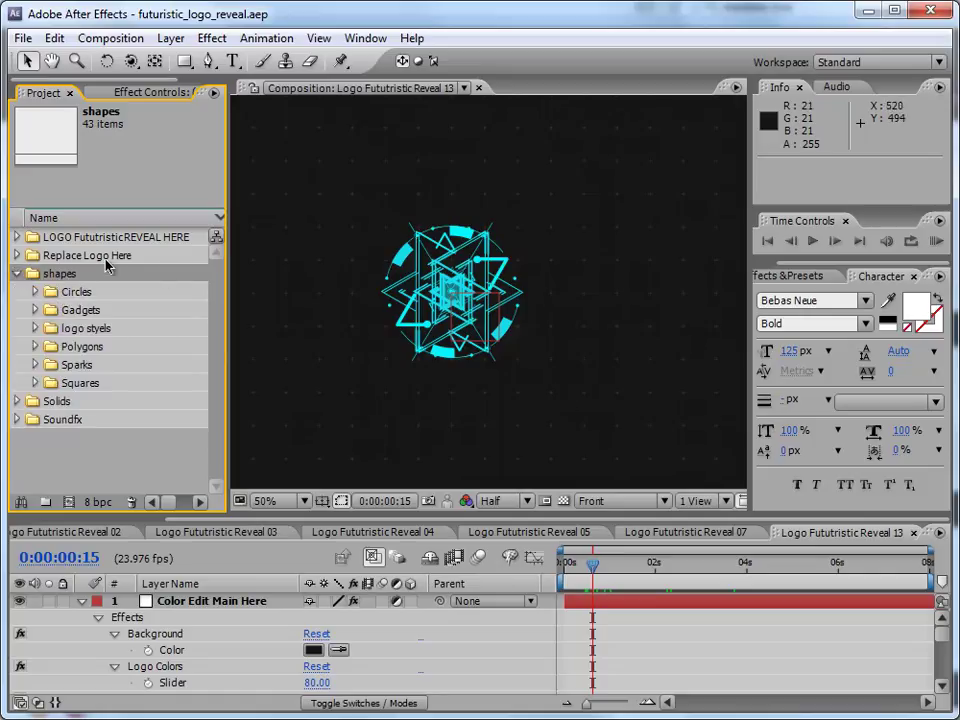
pyautogui.click(85, 535)
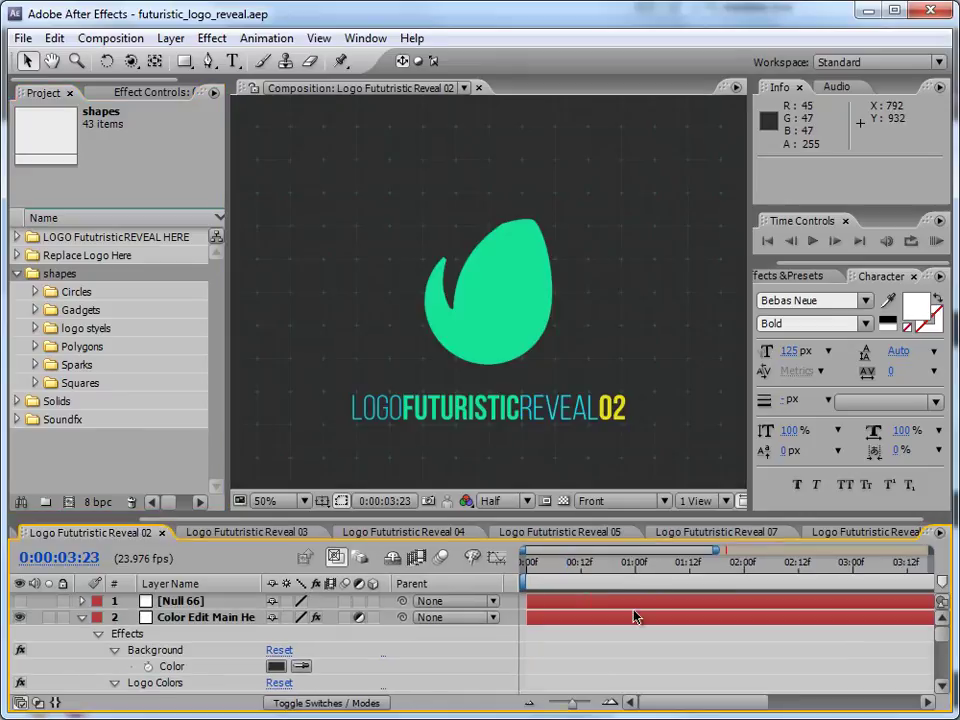
pyautogui.click(566, 565)
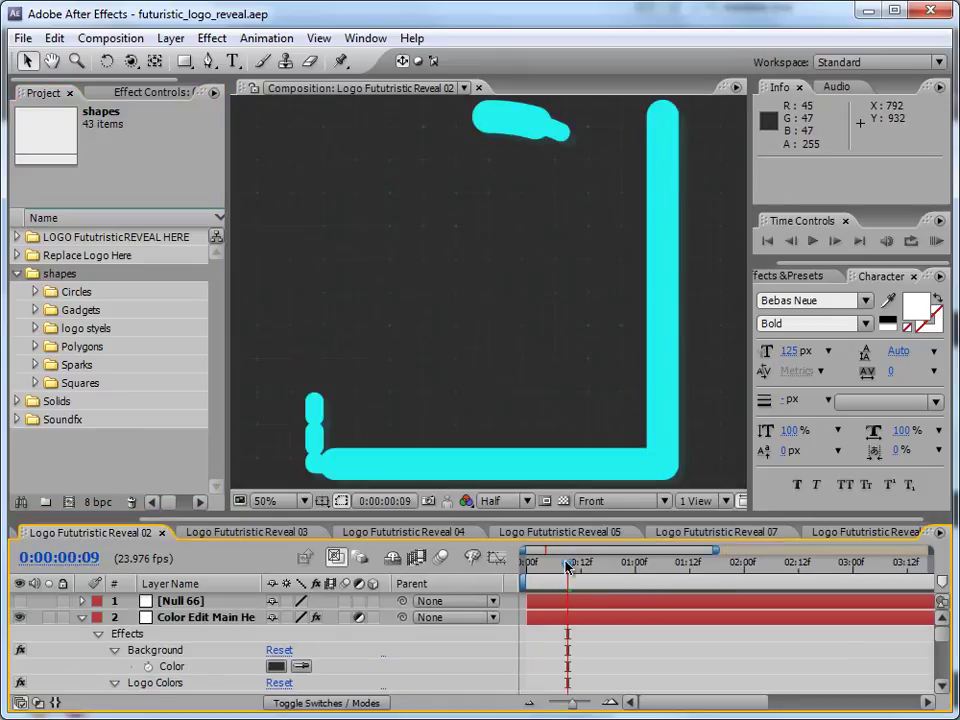
pyautogui.moveTo(566, 566); pyautogui.dragTo(599, 565)
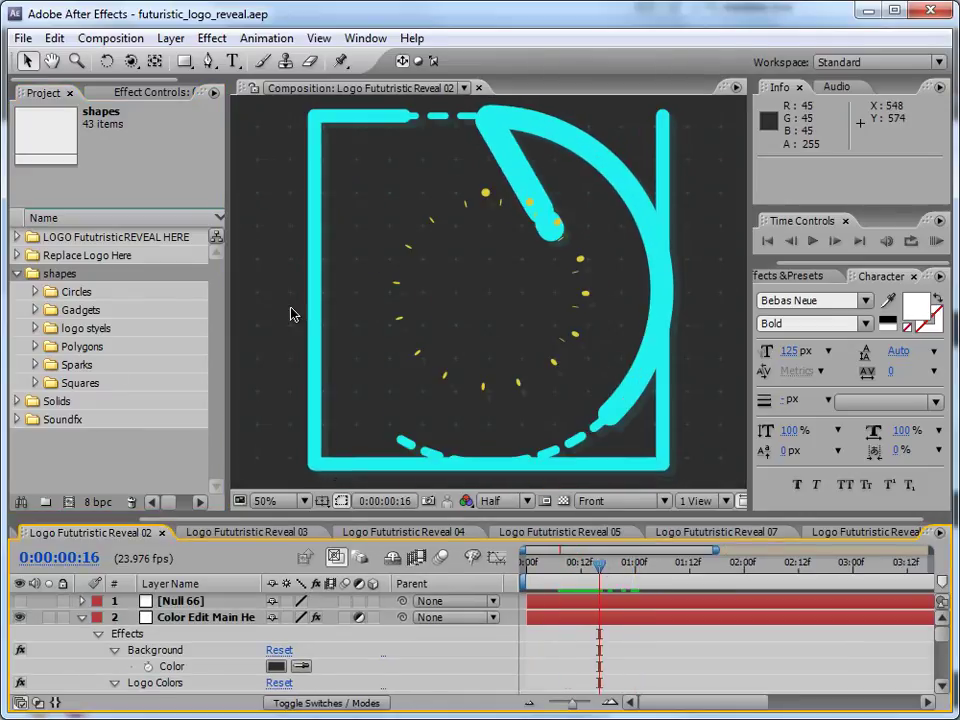
pyautogui.click(17, 273)
pyautogui.scroll(-1, 335, 258)
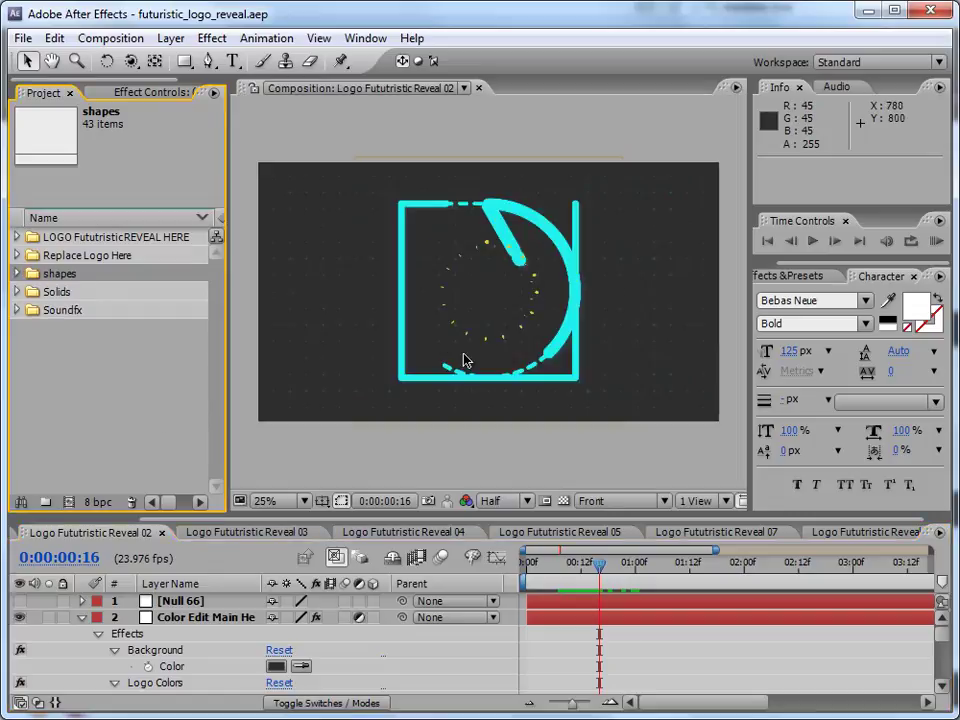
# Open the Logo Fututristic Reveal 01 composition, preview it at about 0:00:01:20 and enlarge the timeline area.
pyautogui.click(82, 237)
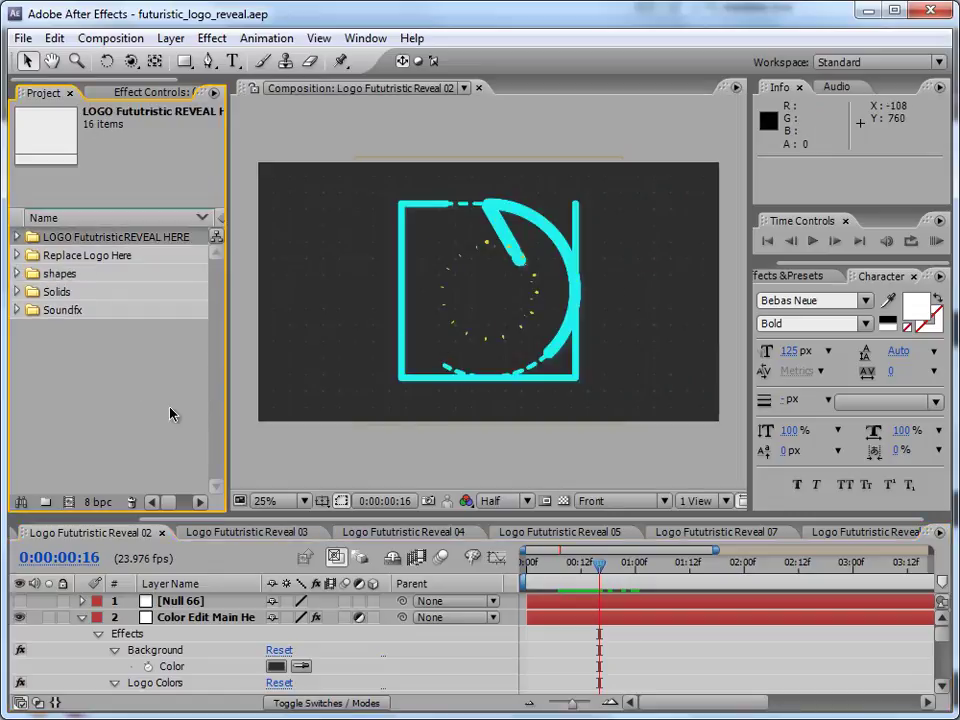
pyautogui.click(17, 237)
pyautogui.doubleClick(88, 256)
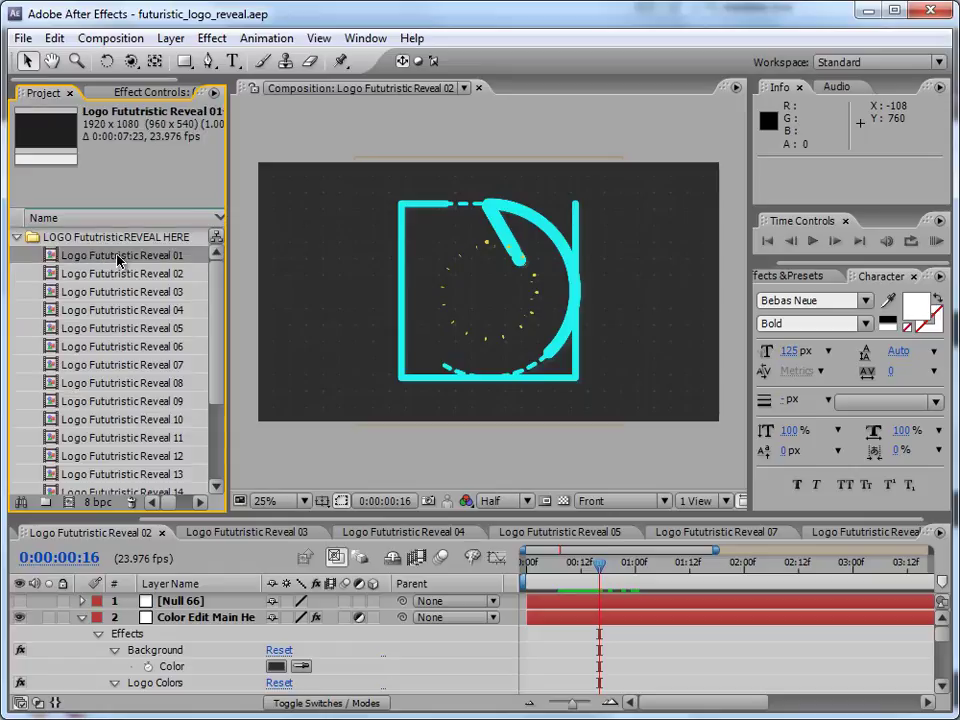
pyautogui.moveTo(460, 570); pyautogui.dragTo(745, 577)
pyautogui.click(439, 703)
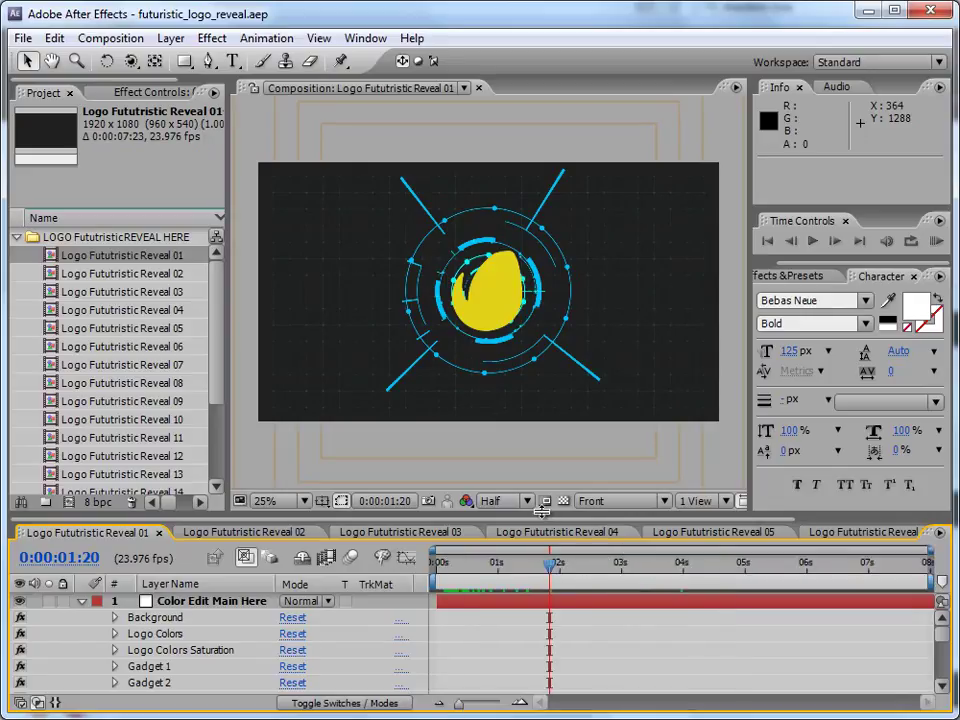
pyautogui.moveTo(542, 516); pyautogui.dragTo(503, 275)
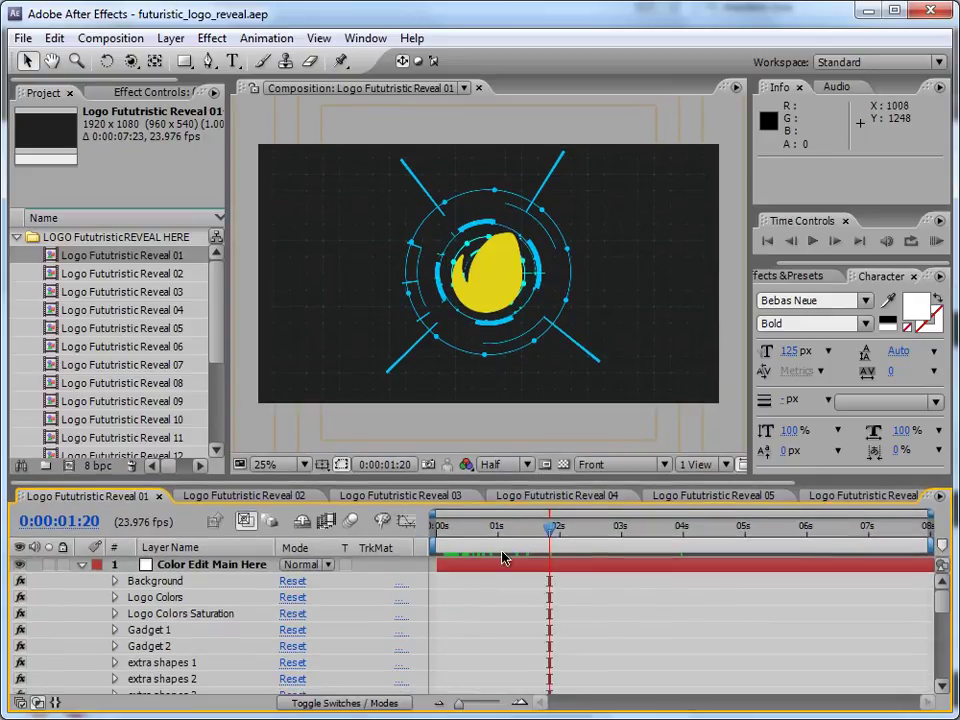
pyautogui.moveTo(504, 527); pyautogui.dragTo(549, 529)
pyautogui.click(16, 237)
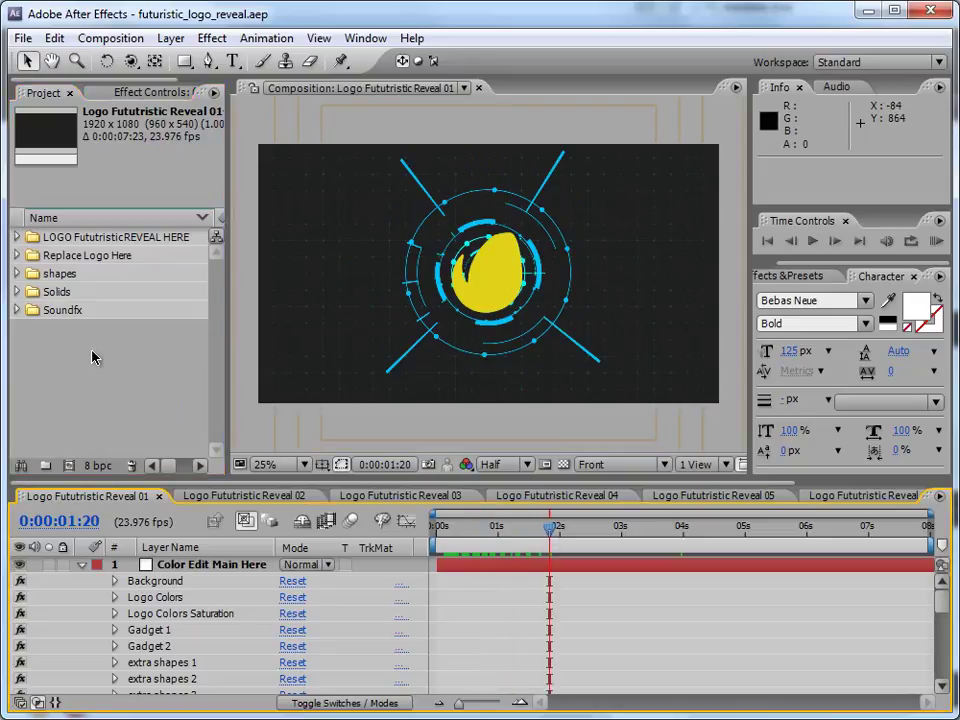
# Import audiojungle_big.png as footage into the GFX subfolder of the Replace Logo Here folder.
pyautogui.click(73, 258)
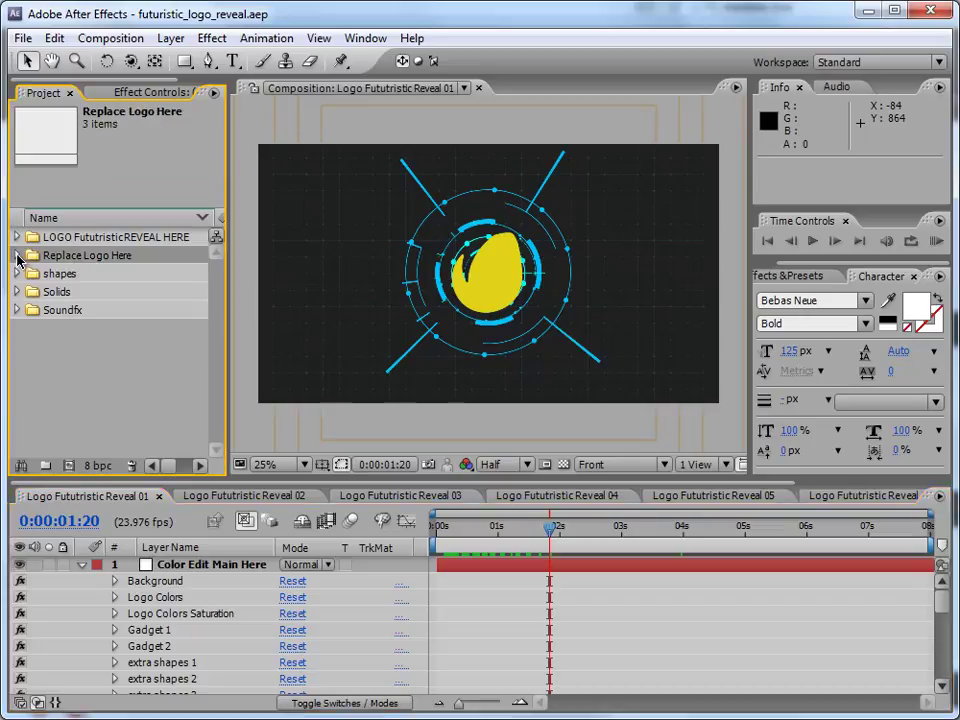
pyautogui.click(17, 255)
pyautogui.click(42, 276)
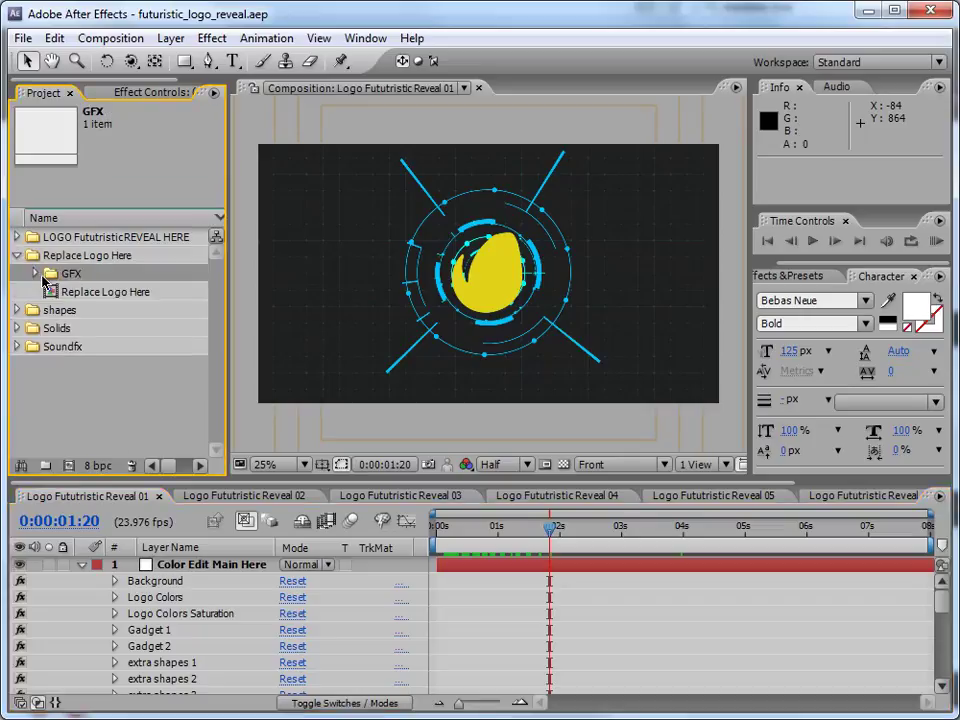
pyautogui.click(36, 274)
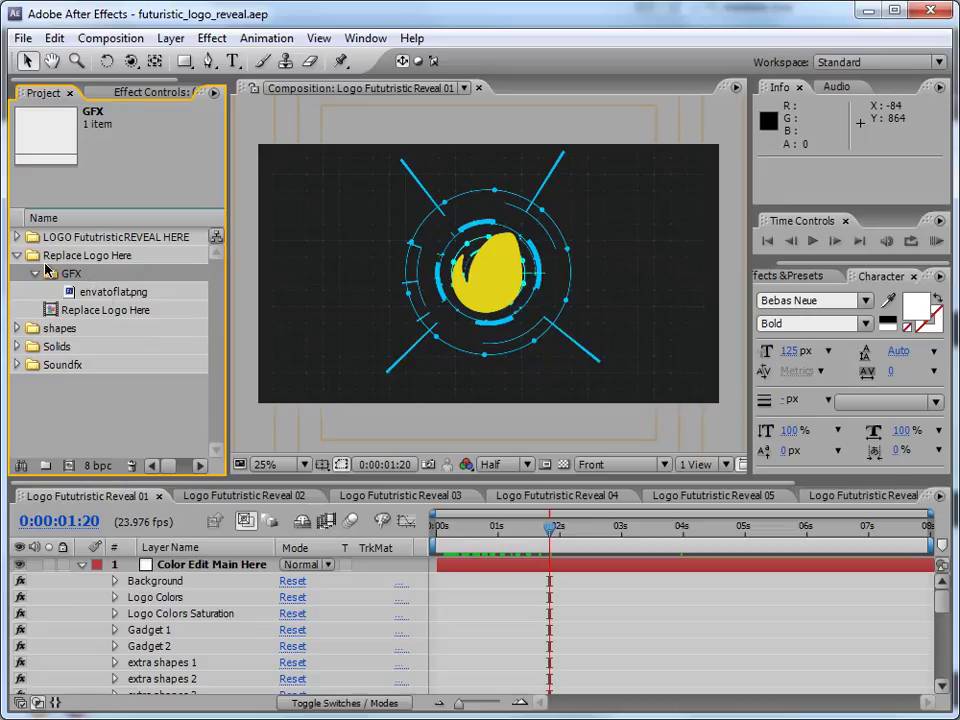
pyautogui.click(22, 40)
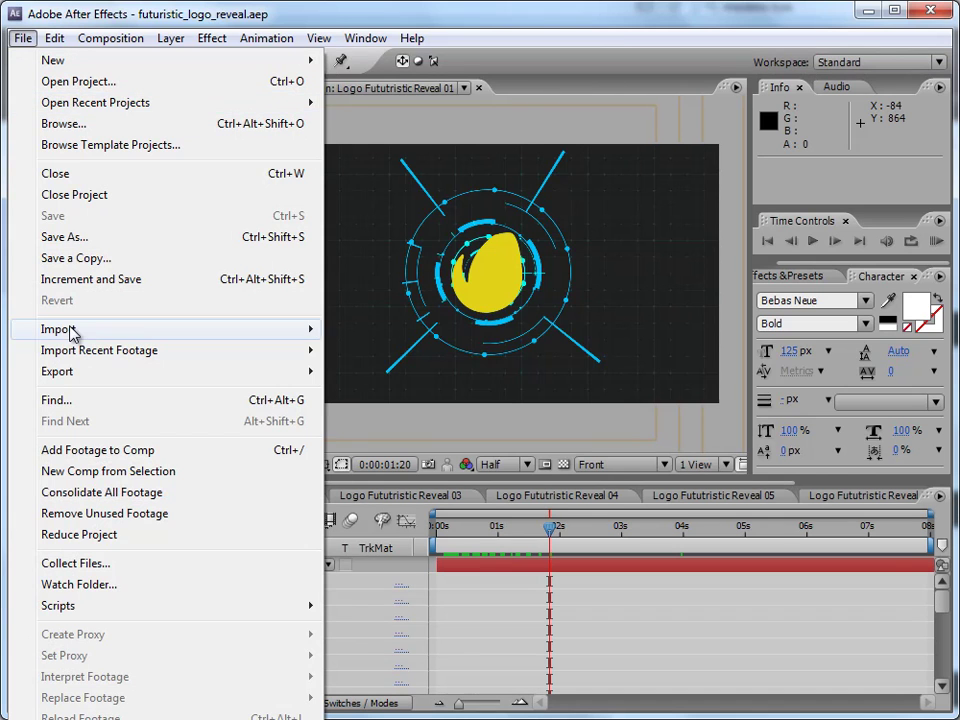
pyautogui.moveTo(60, 329)
pyautogui.click(385, 331)
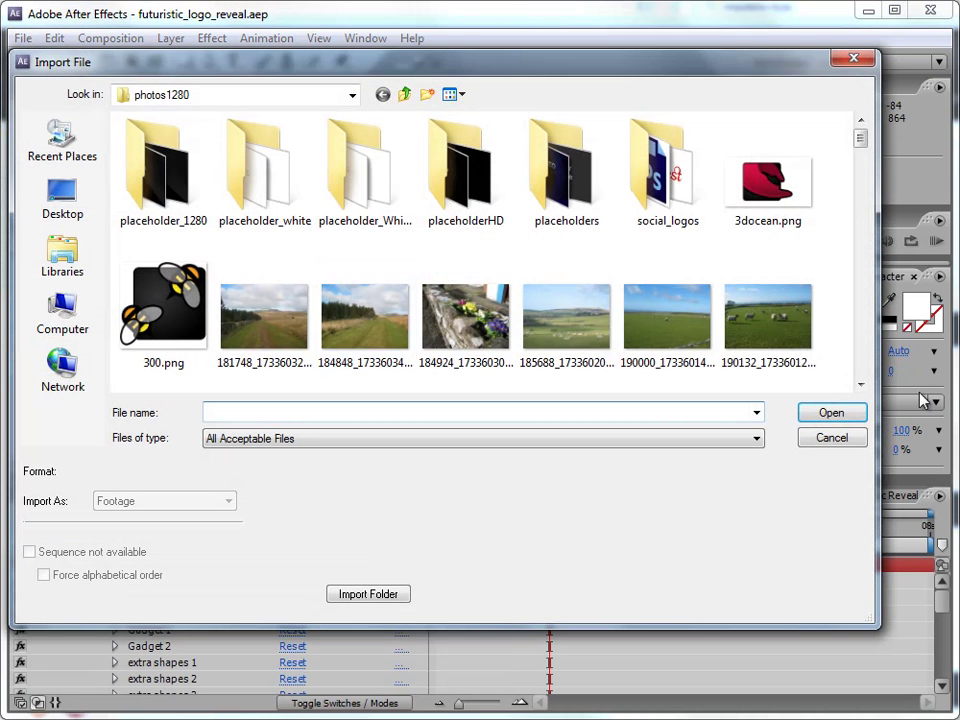
pyautogui.moveTo(862, 139); pyautogui.dragTo(864, 182)
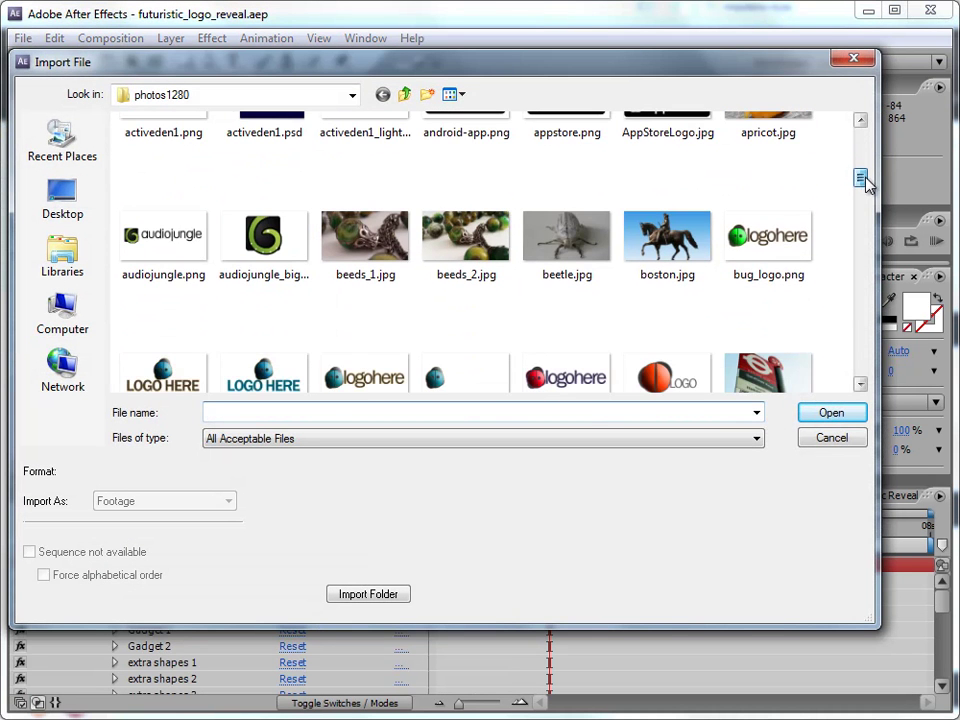
pyautogui.click(281, 272)
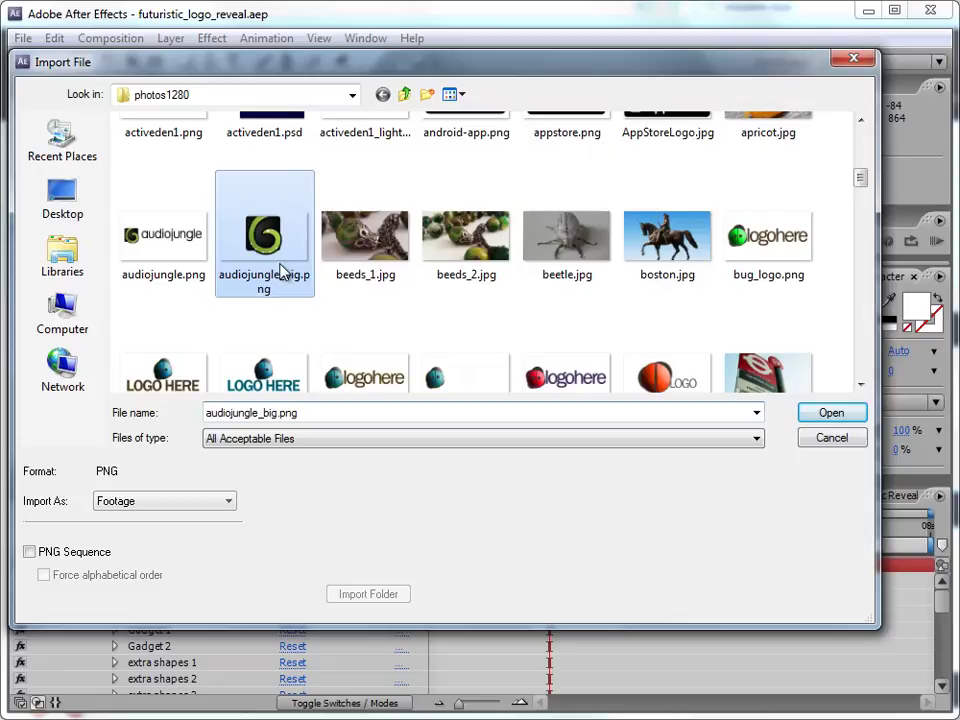
pyautogui.click(838, 416)
pyautogui.click(154, 422)
pyautogui.click(122, 293)
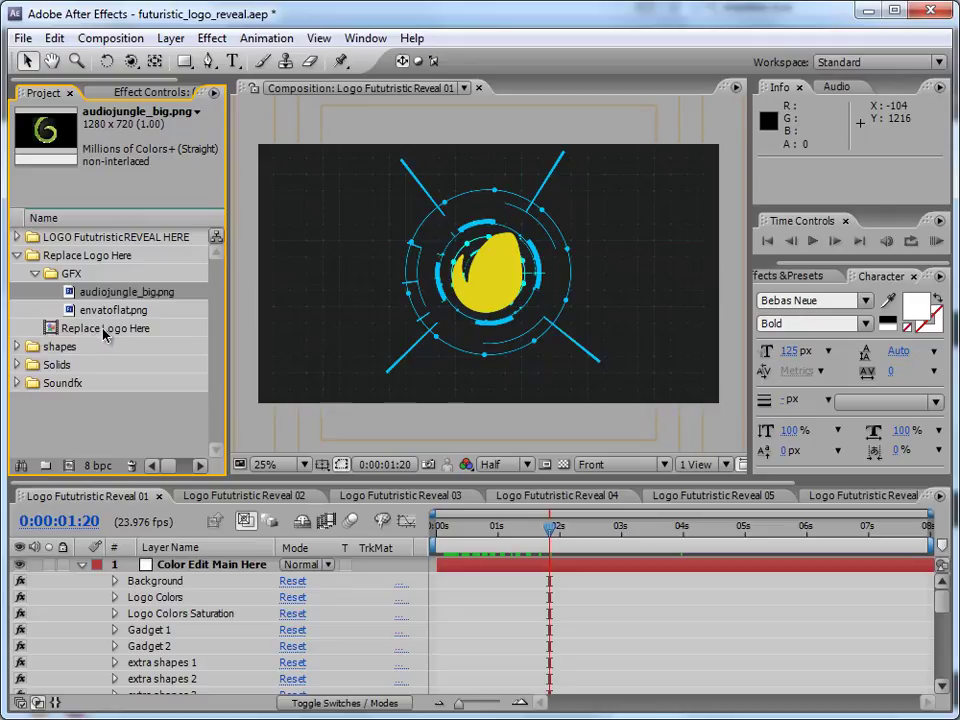
# Open the Replace Logo Here composition containing the envatoflat.png layer.
pyautogui.doubleClick(105, 329)
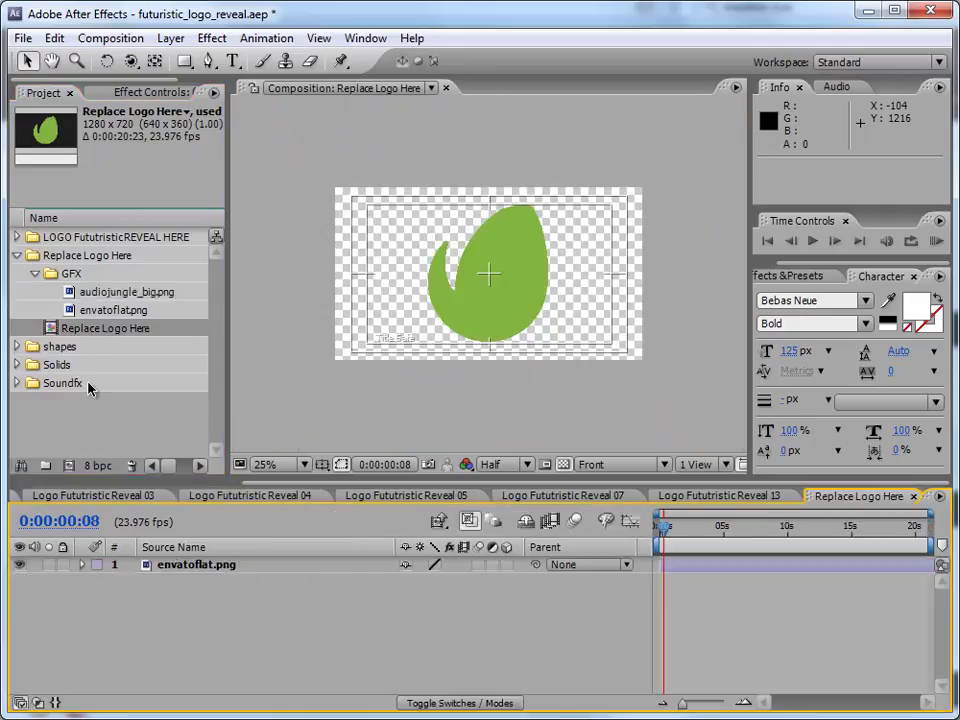
pyautogui.scroll(1, 467, 238)
pyautogui.scroll(-1, 467, 238)
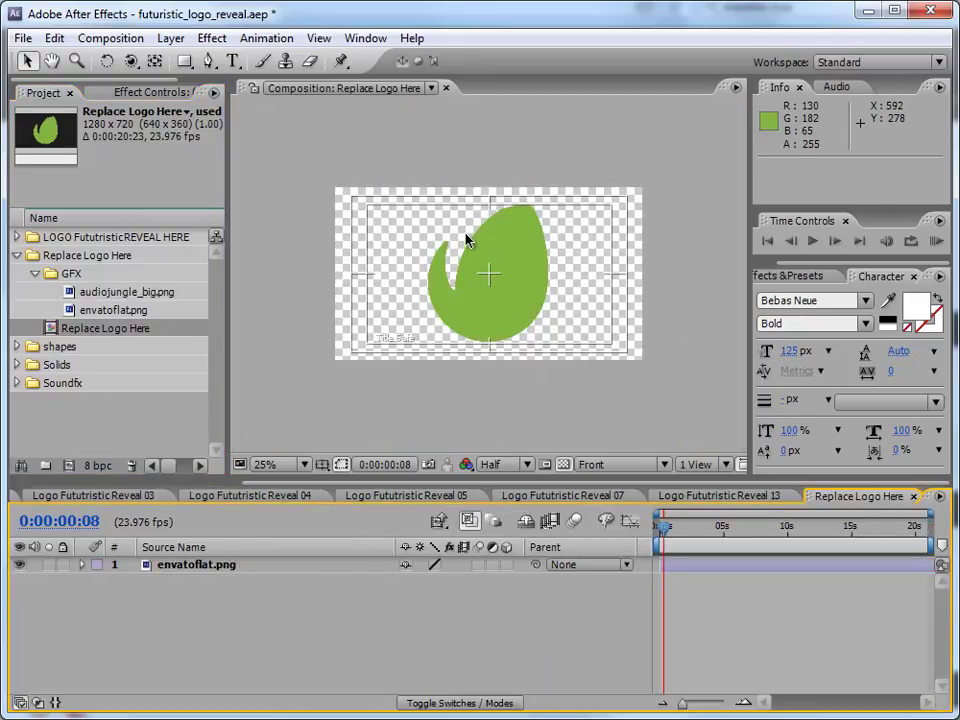
# Compare the envatoflat.png logo with the transparency grid turned off and on in the Replace Logo Here composition.
pyautogui.click(563, 465)
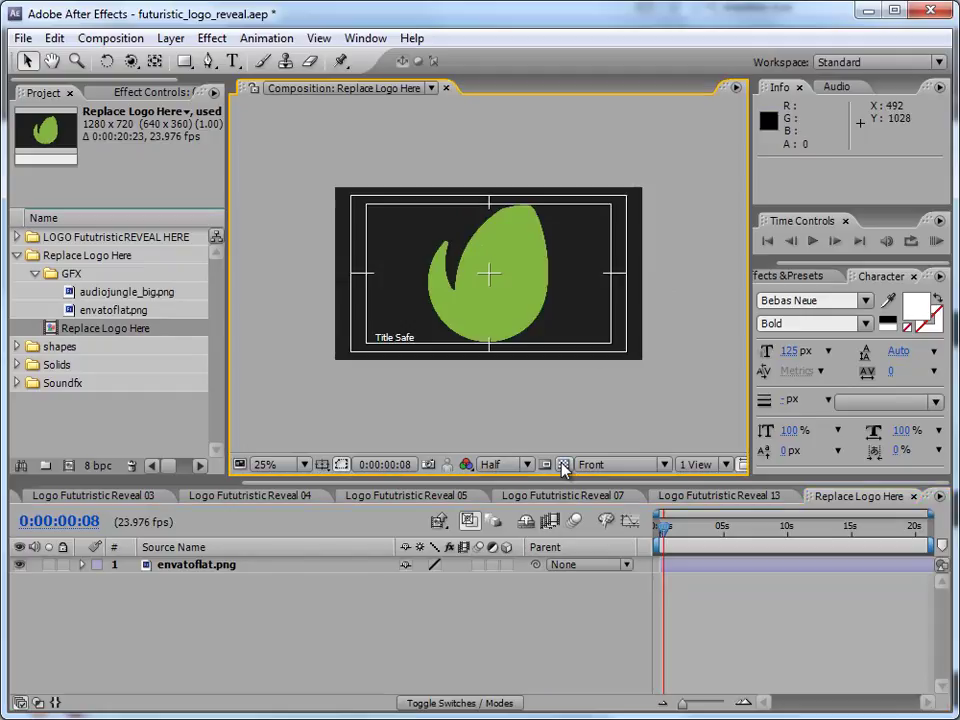
pyautogui.click(563, 465)
pyautogui.click(563, 465)
pyautogui.click(563, 465)
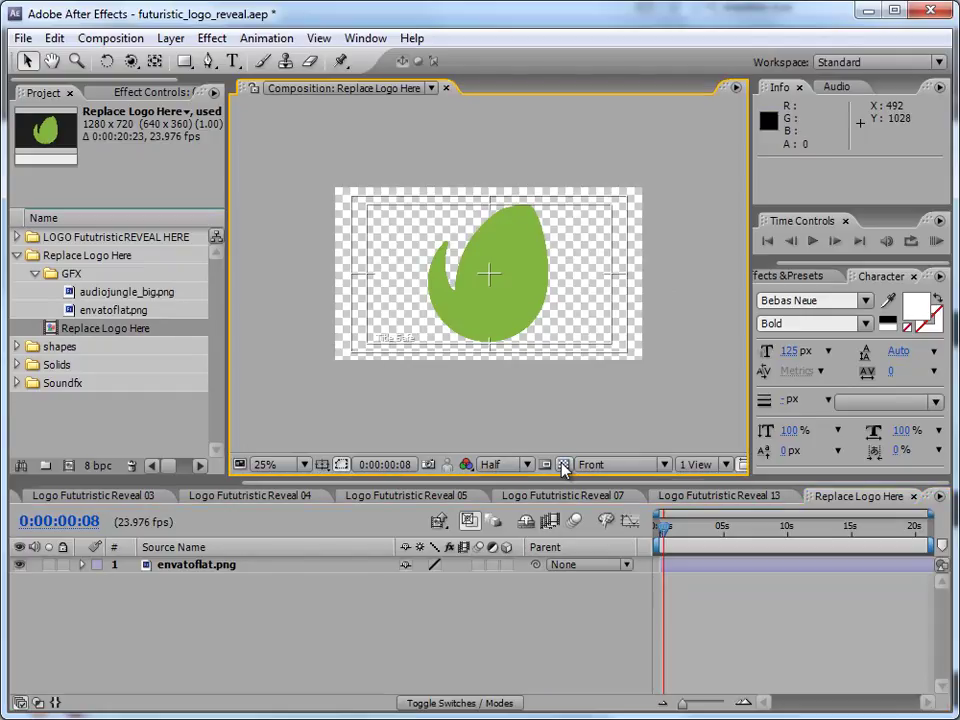
pyautogui.click(563, 465)
pyautogui.click(563, 465)
pyautogui.click(563, 465)
pyautogui.click(563, 465)
pyautogui.click(563, 465)
pyautogui.click(563, 465)
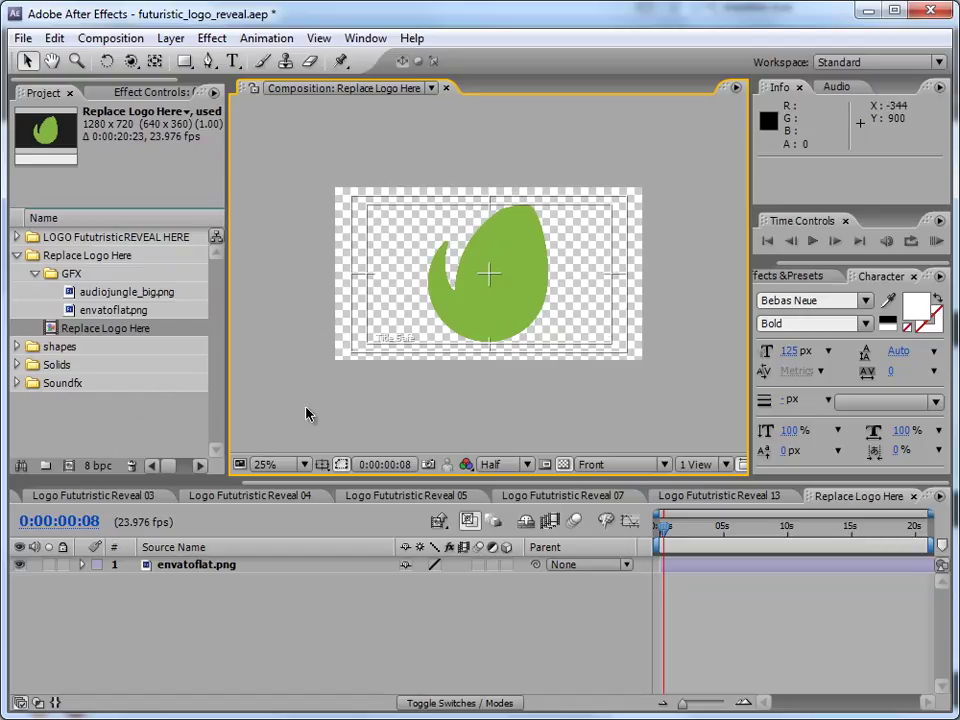
# Add audiojungle_big.png above the envatoflat.png layer in the Replace Logo Here composition and hide envatoflat.png.
pyautogui.click(140, 422)
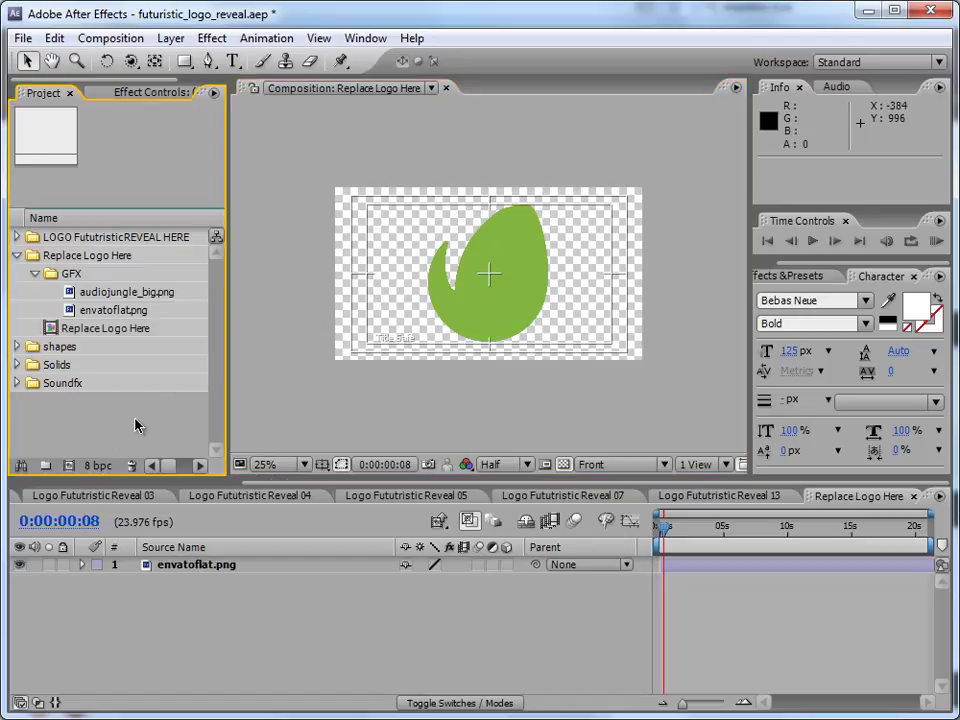
pyautogui.click(121, 297)
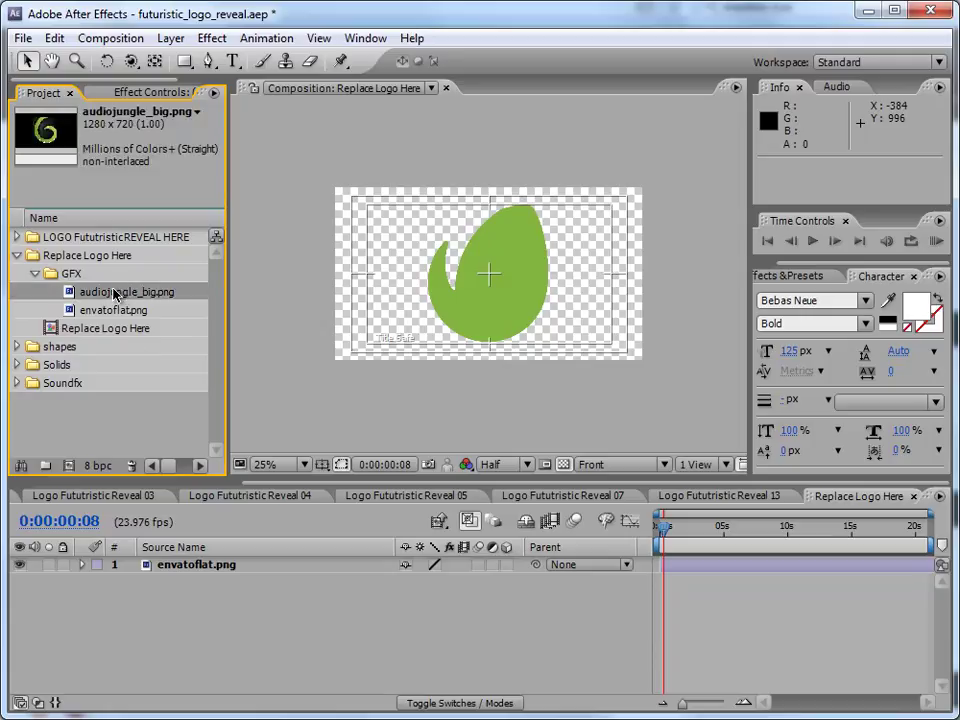
pyautogui.moveTo(115, 295); pyautogui.dragTo(172, 565)
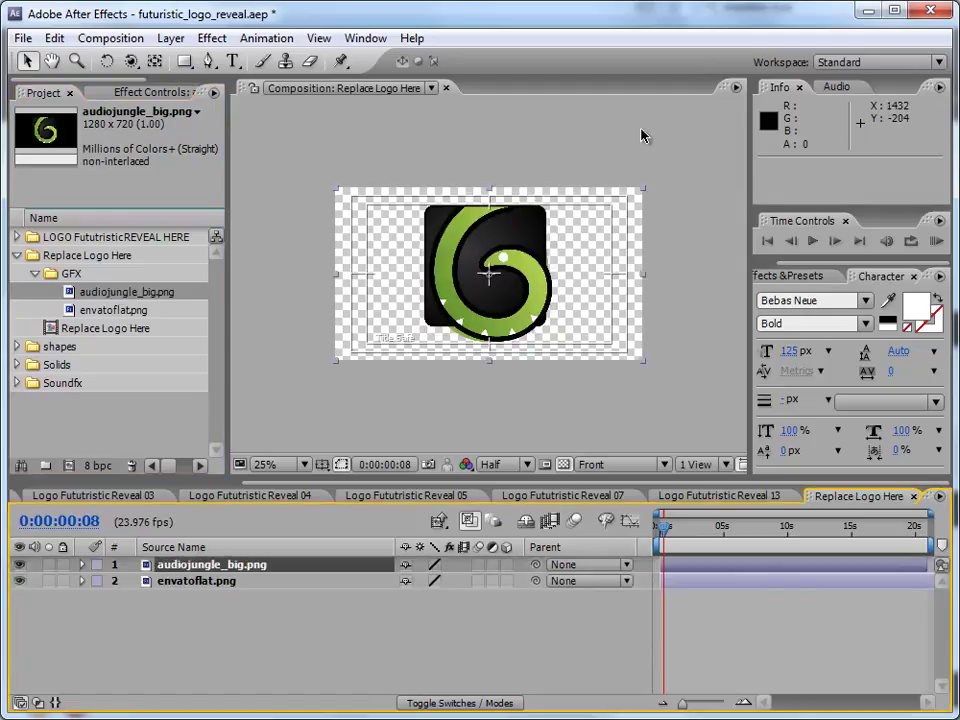
pyautogui.click(20, 581)
pyautogui.click(176, 585)
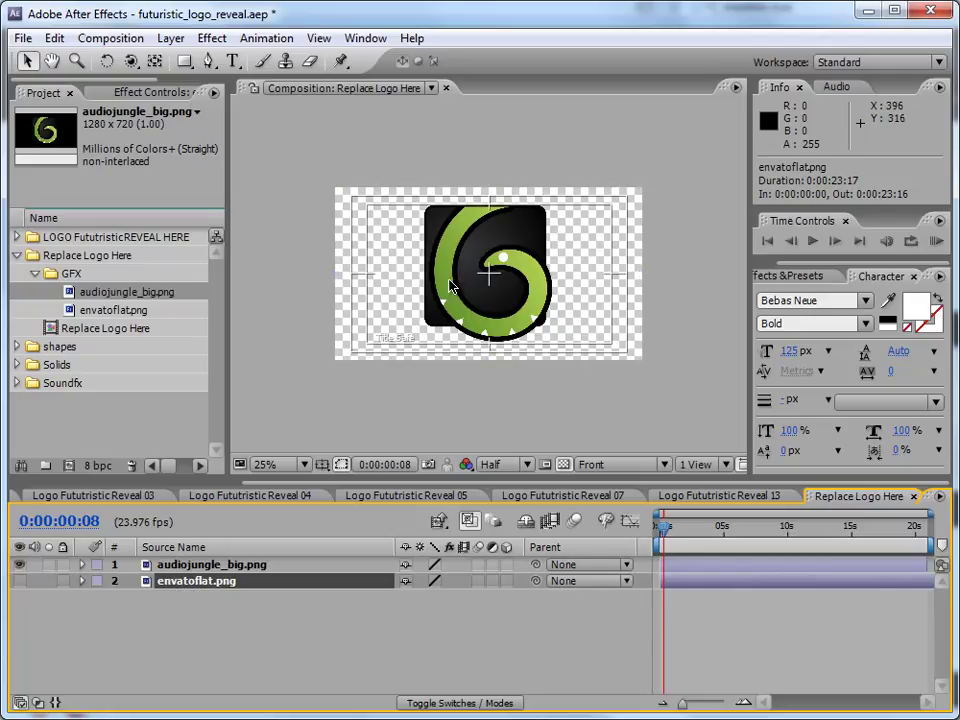
# Compare the size of both logos by alternately showing the envatoflat.png and audiojungle_big.png layers.
pyautogui.click(192, 567)
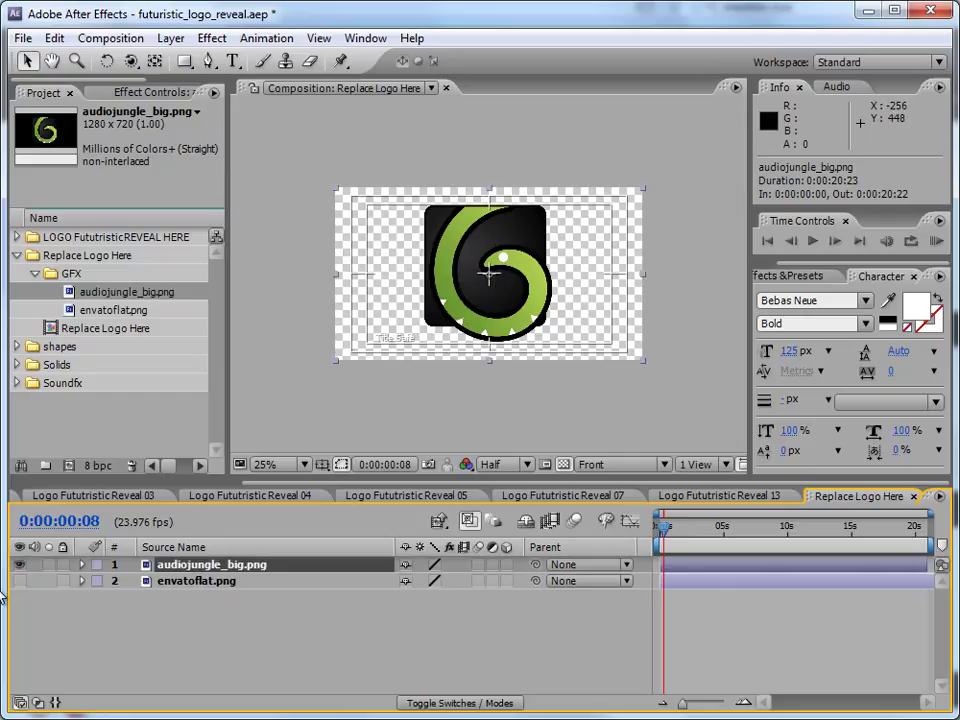
pyautogui.click(19, 564)
pyautogui.click(19, 581)
pyautogui.click(176, 581)
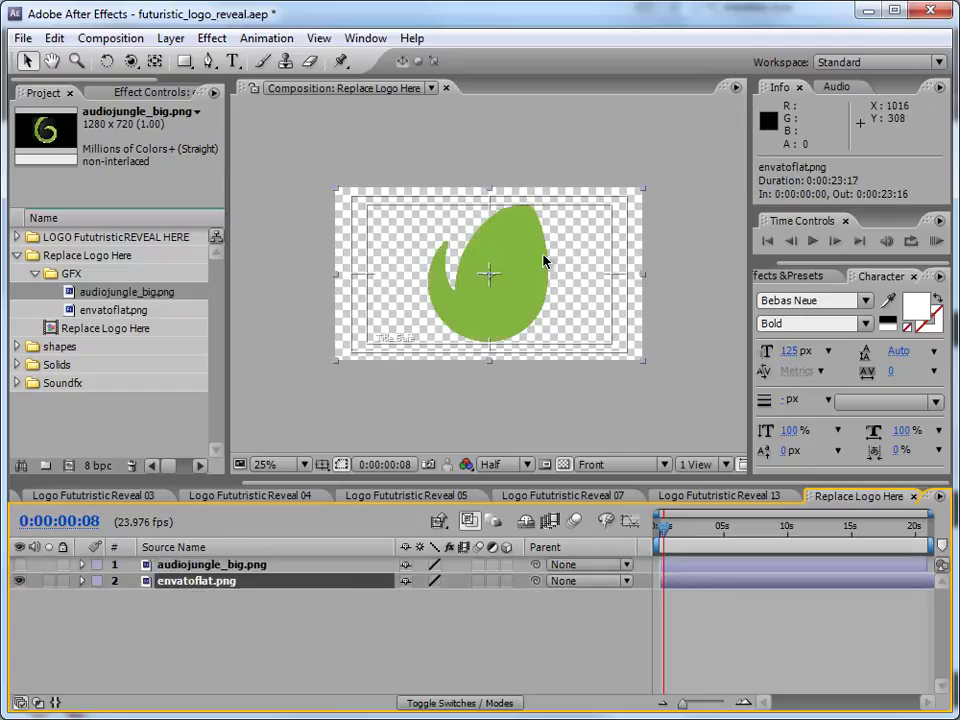
pyautogui.click(19, 564)
pyautogui.click(19, 581)
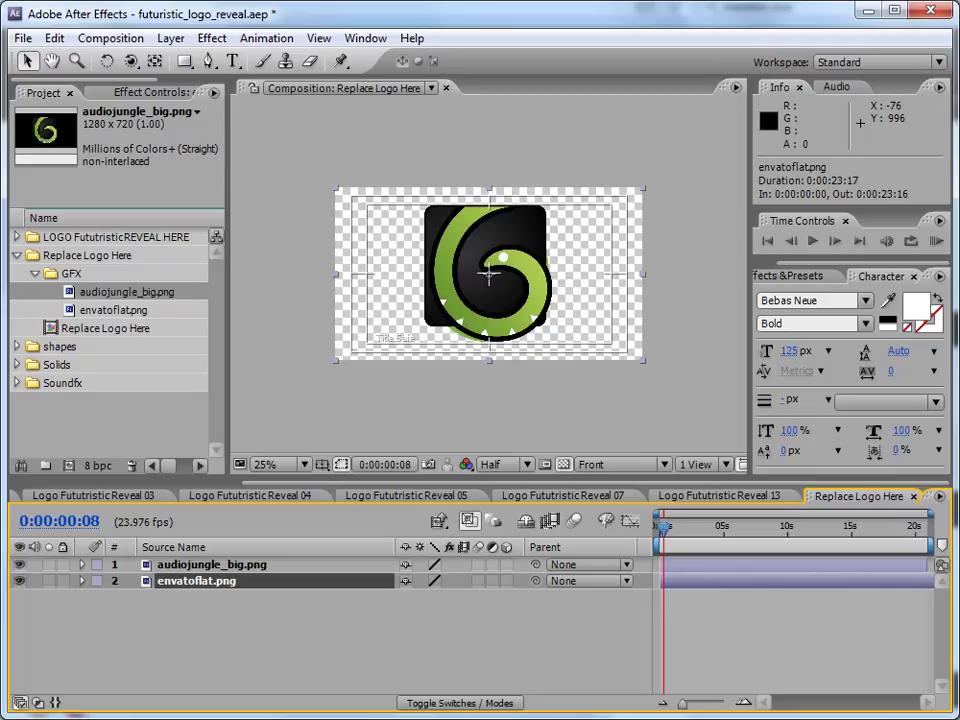
# Try a 97% scale on the audiojungle_big.png layer, return it to 100% and hide envatoflat.png.
pyautogui.click(231, 567)
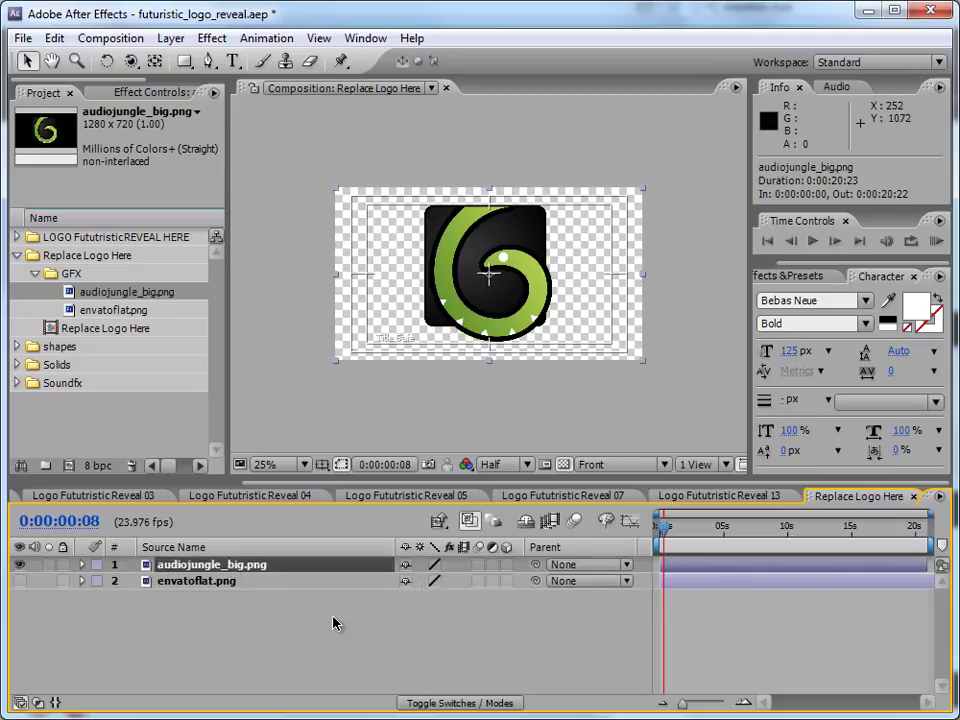
pyautogui.press('s')
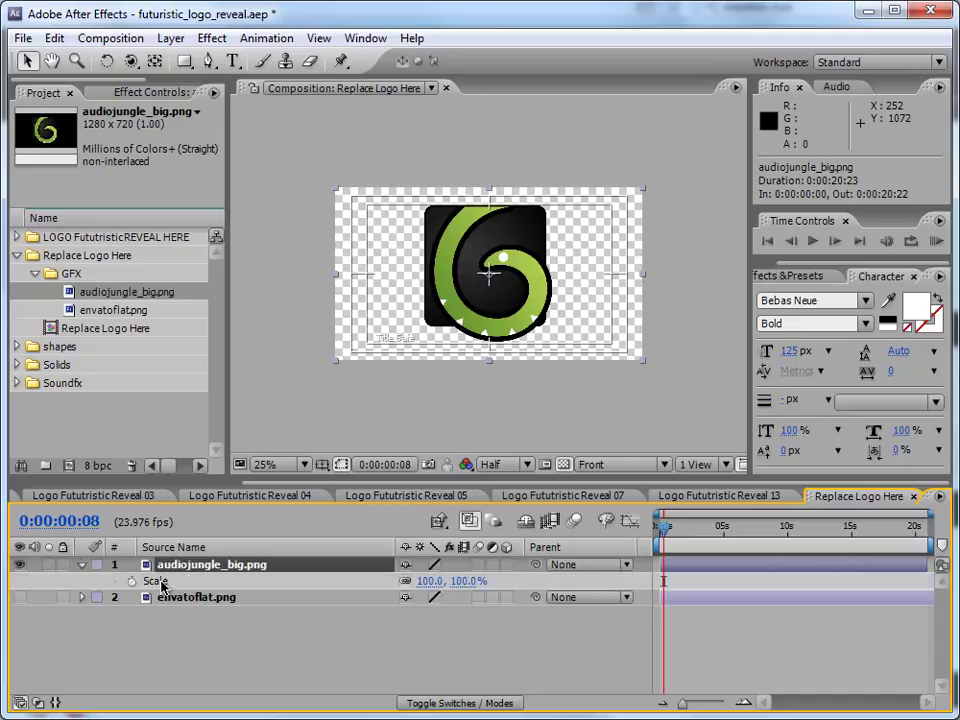
pyautogui.moveTo(423, 581)
pyautogui.mouseDown()
pyautogui.moveTo(485, 581)
pyautogui.moveTo(413, 581)
pyautogui.moveTo(427, 581)
pyautogui.mouseUp()
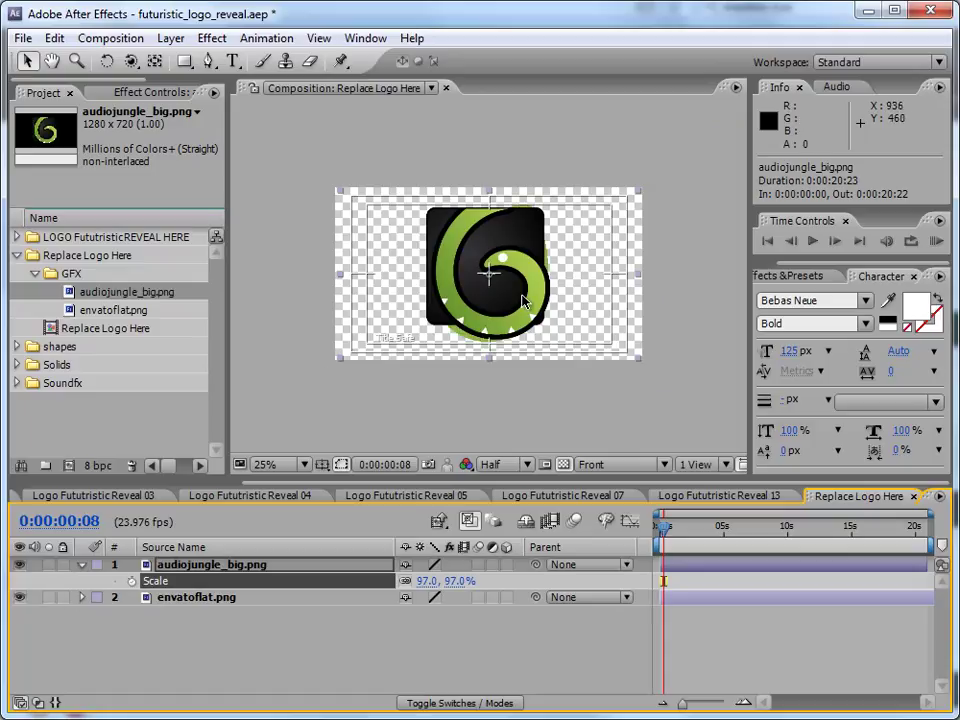
pyautogui.moveTo(424, 581)
pyautogui.mouseDown()
pyautogui.moveTo(375, 581)
pyautogui.moveTo(431, 581)
pyautogui.mouseUp()
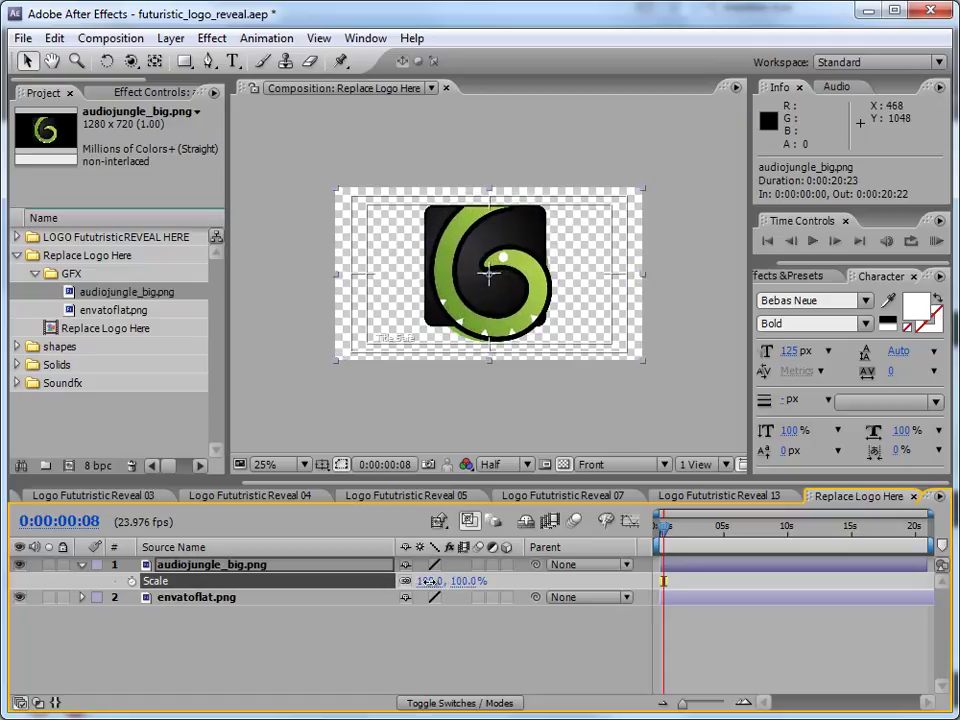
pyautogui.click(20, 597)
pyautogui.click(210, 660)
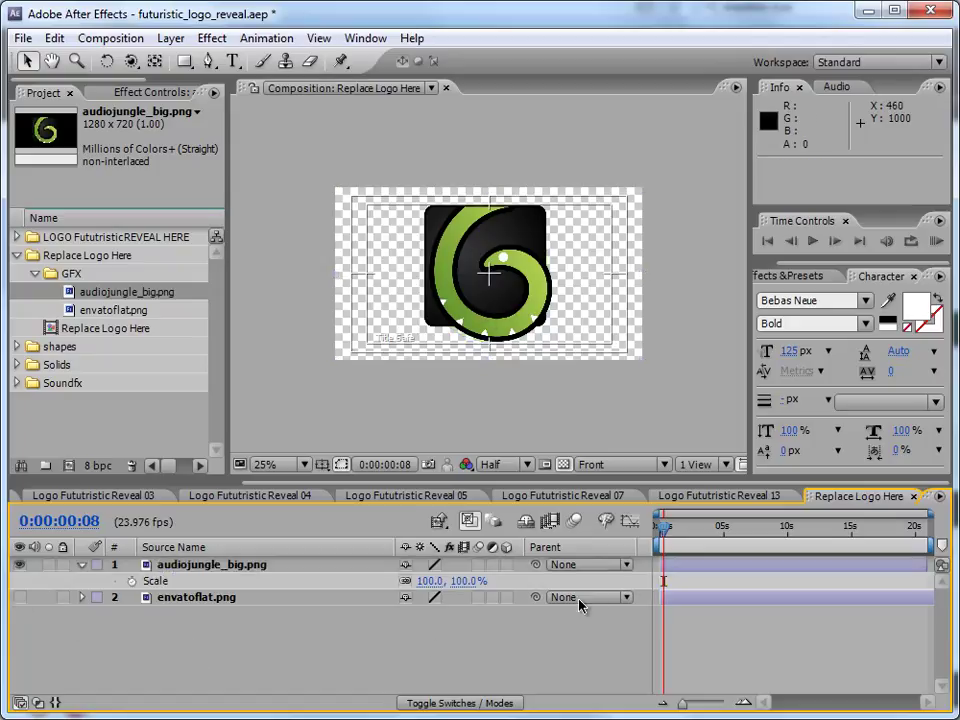
# Check the replaced logo at 0:00:08:03 with the transparency grid off and on.
pyautogui.moveTo(668, 530); pyautogui.dragTo(764, 516)
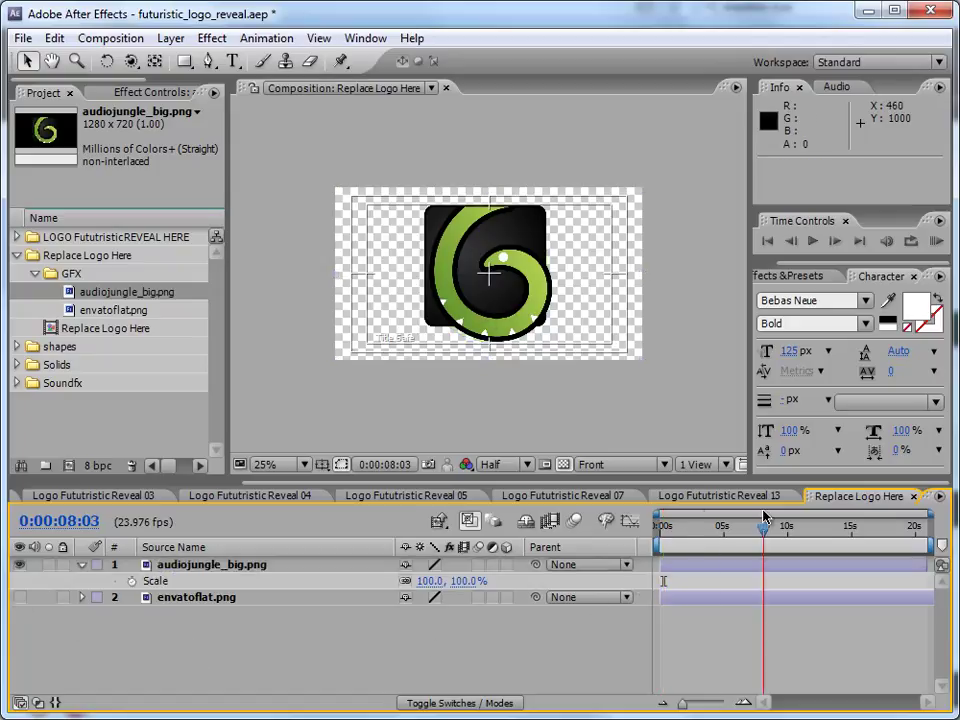
pyautogui.click(564, 464)
pyautogui.click(564, 464)
pyautogui.click(806, 652)
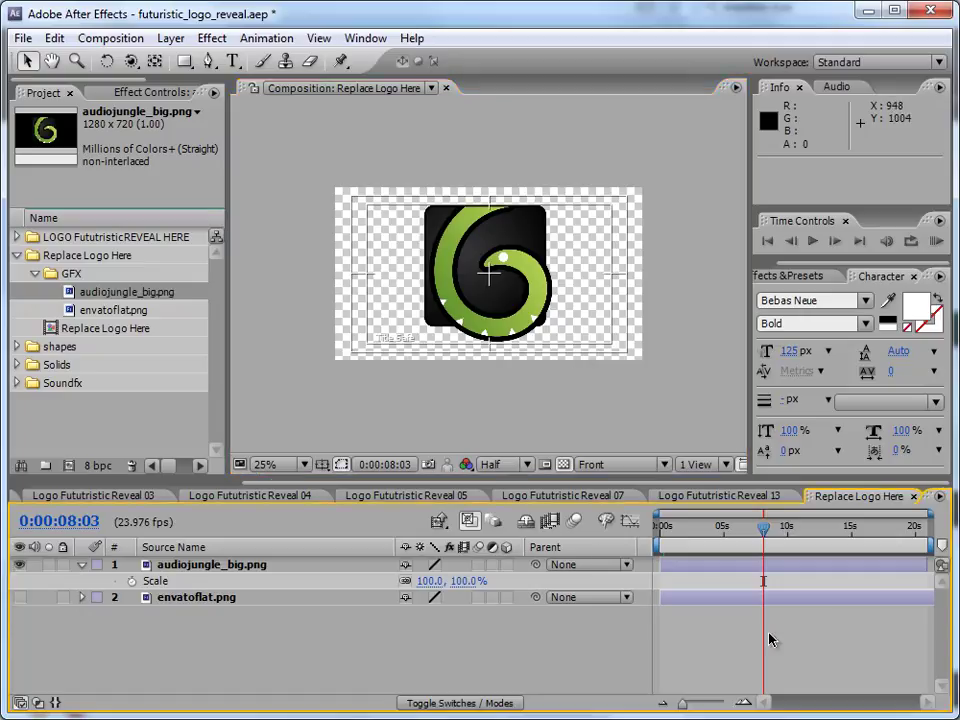
# Open the Logo Fututristic Reveal 01 composition and preview the replaced logo at 0:00:01:21.
pyautogui.click(18, 236)
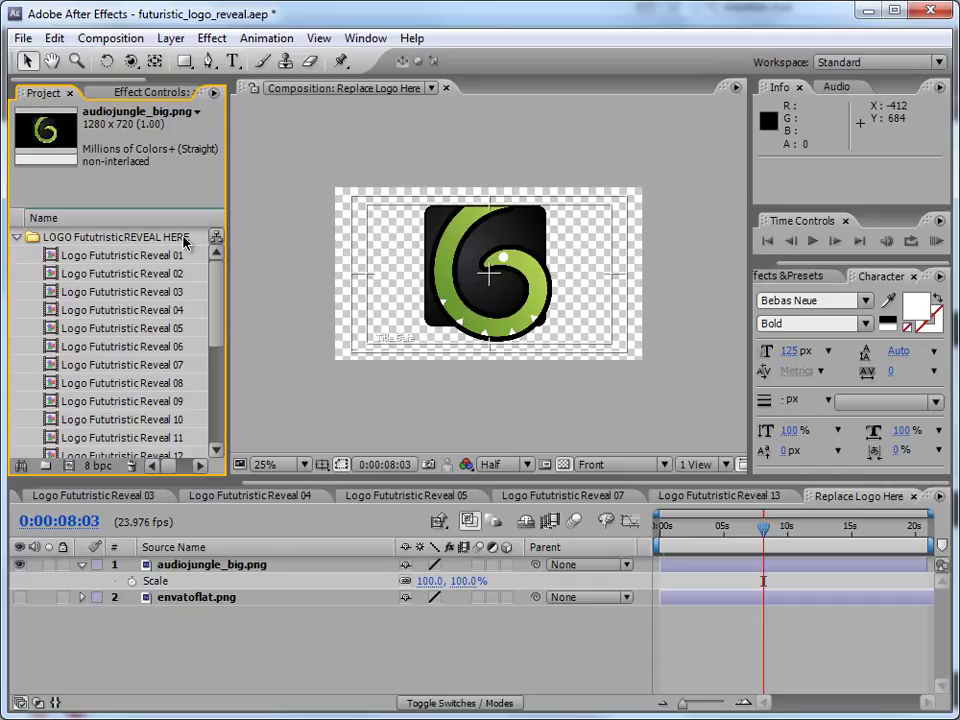
pyautogui.doubleClick(127, 256)
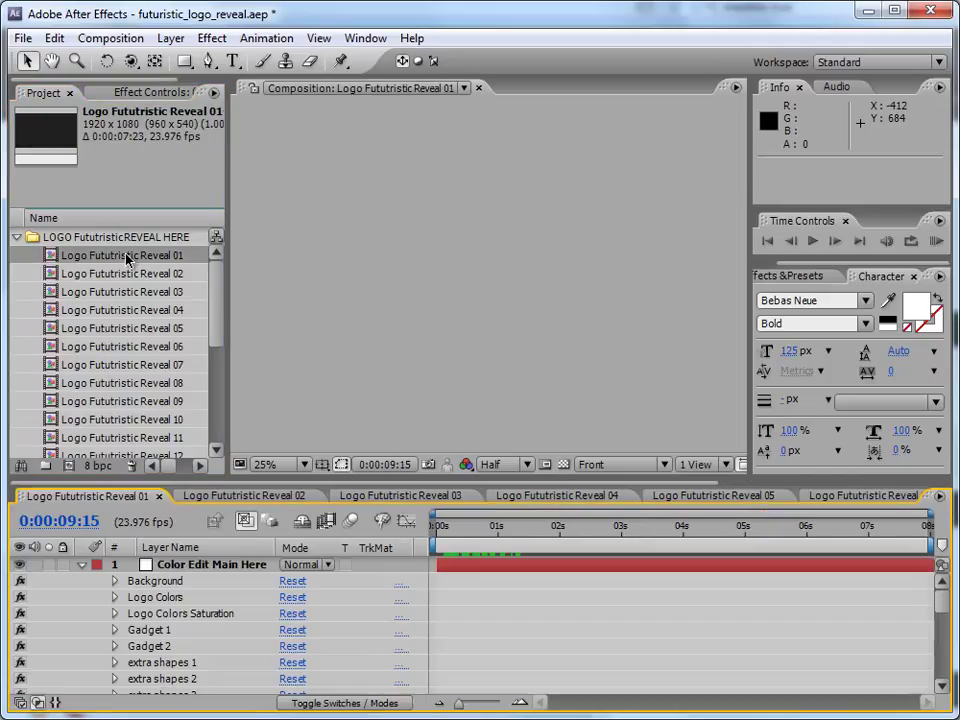
pyautogui.click(551, 529)
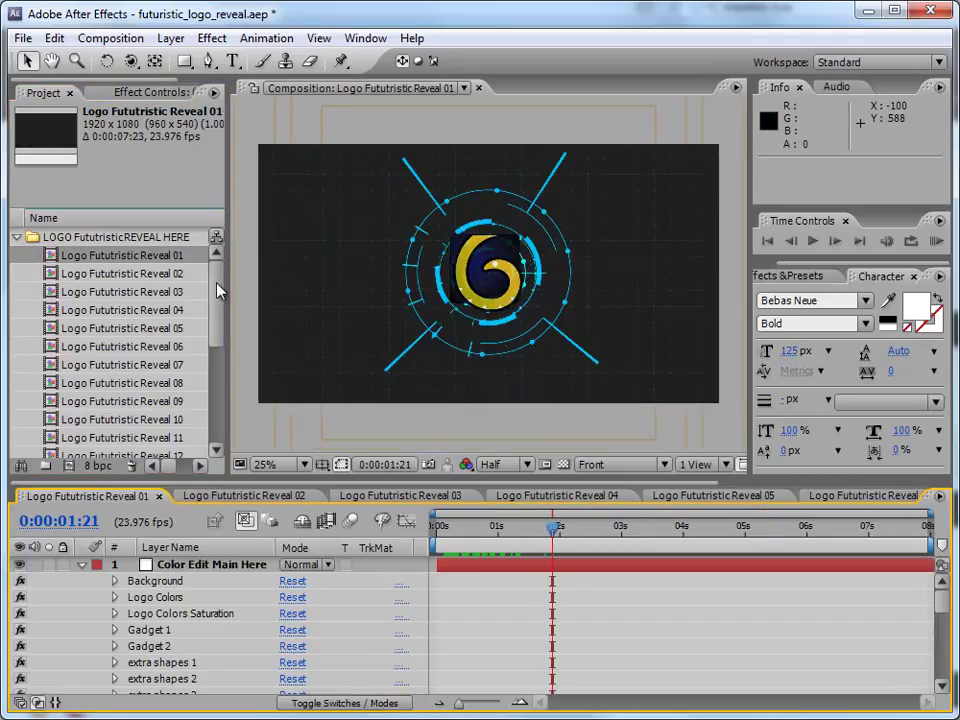
# Open the Logo Fututristic Reveal 08 and 11 compositions and preview the replaced logo in them.
pyautogui.moveTo(216, 285); pyautogui.dragTo(217, 337)
pyautogui.doubleClick(163, 259)
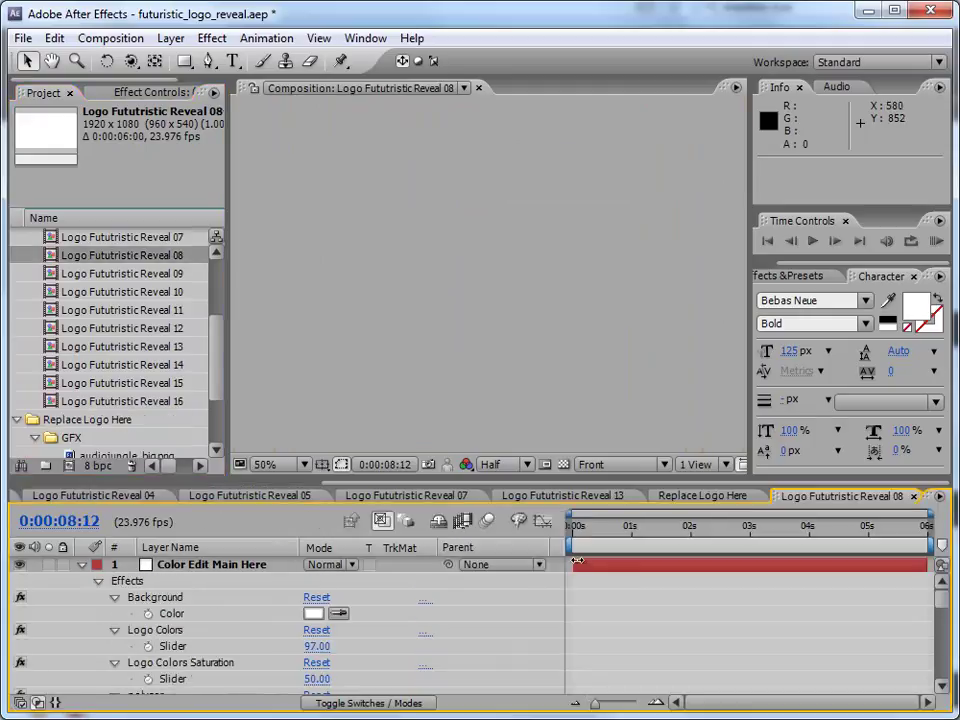
pyautogui.moveTo(642, 529)
pyautogui.mouseDown()
pyautogui.moveTo(736, 529)
pyautogui.moveTo(586, 533)
pyautogui.moveTo(661, 527)
pyautogui.mouseUp()
pyautogui.doubleClick(147, 314)
pyautogui.scroll(4, 162, 209)
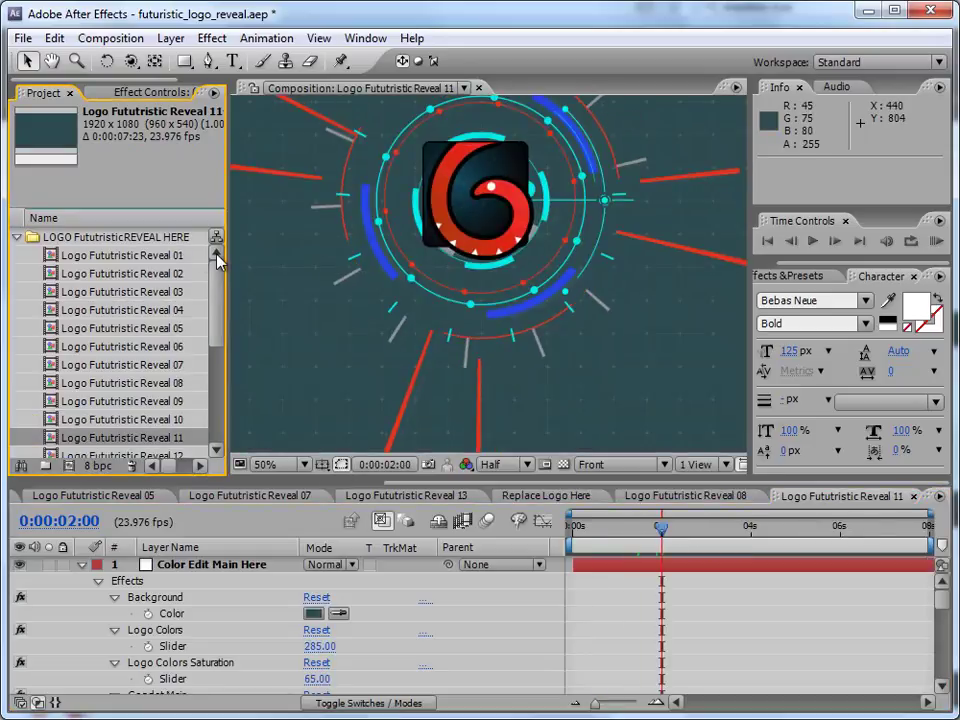
# Return to Logo Fututristic Reveal 01, enlarge the timeline area and expand the Background color control of the Color Edit Main Here layer.
pyautogui.click(183, 256)
pyautogui.doubleClick(183, 256)
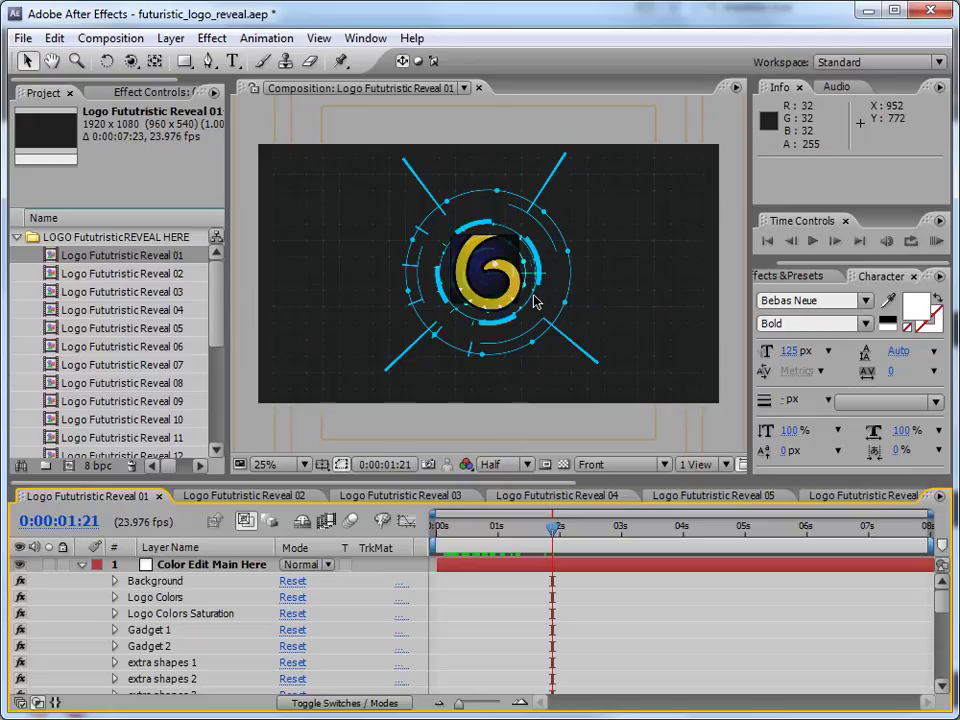
pyautogui.moveTo(497, 481); pyautogui.dragTo(490, 388)
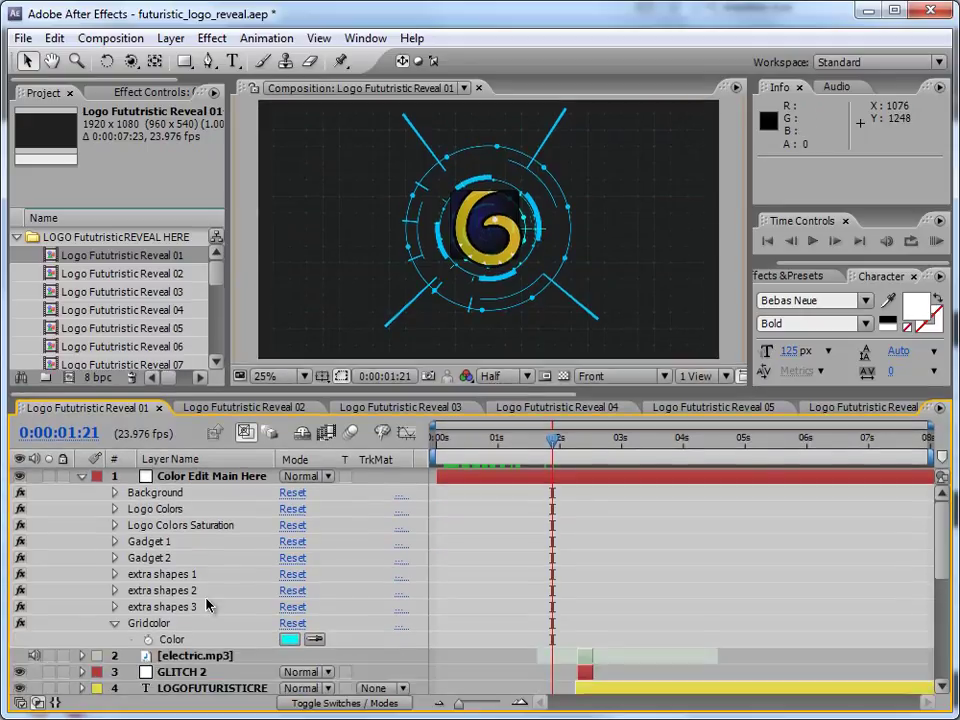
pyautogui.click(115, 493)
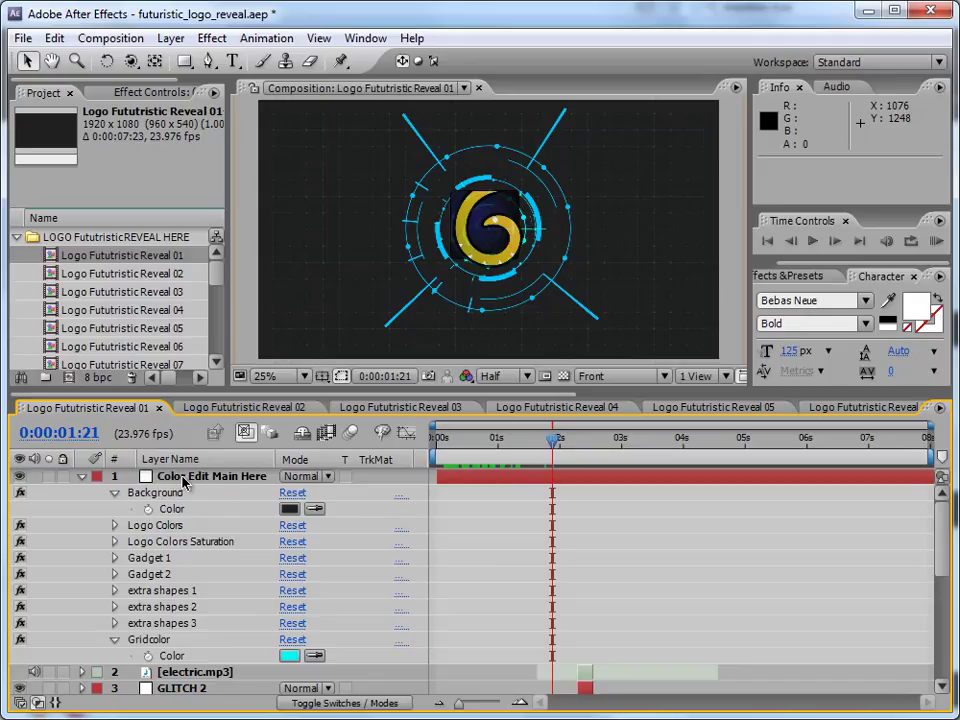
pyautogui.moveTo(277, 459); pyautogui.dragTo(294, 459)
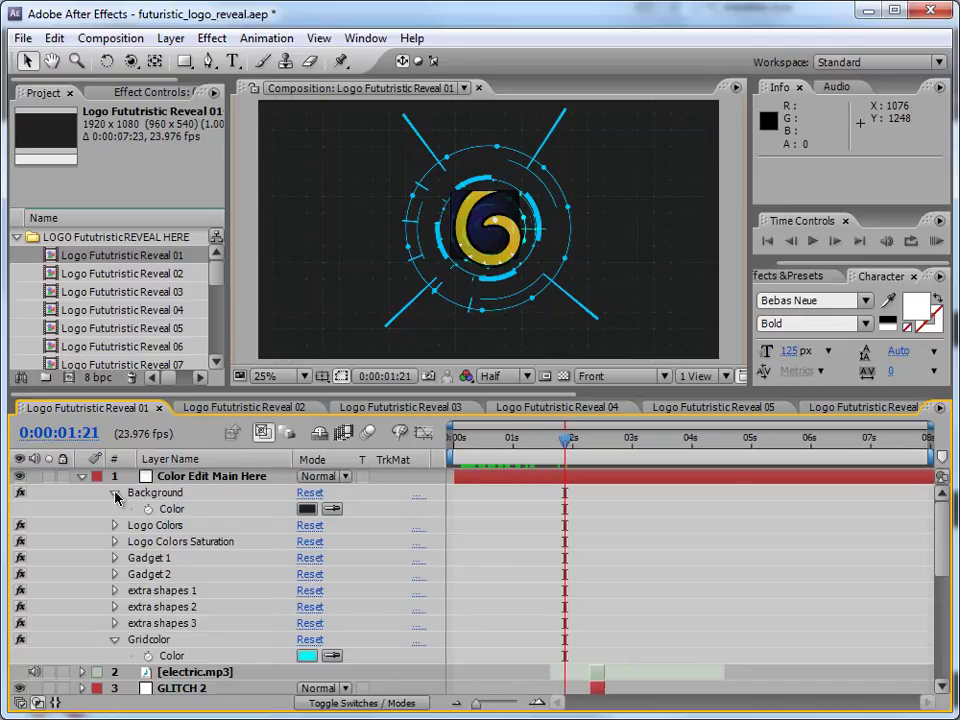
pyautogui.click(82, 478)
pyautogui.click(82, 478)
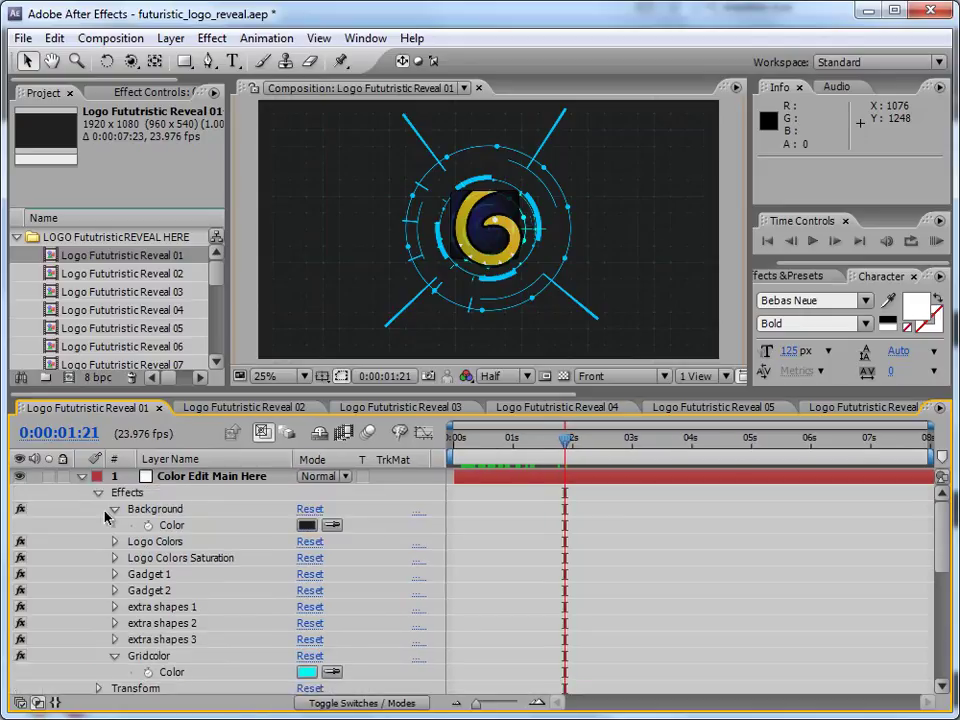
# Set the Background color of the Color Edit Main Here layer to red C34141.
pyautogui.click(307, 529)
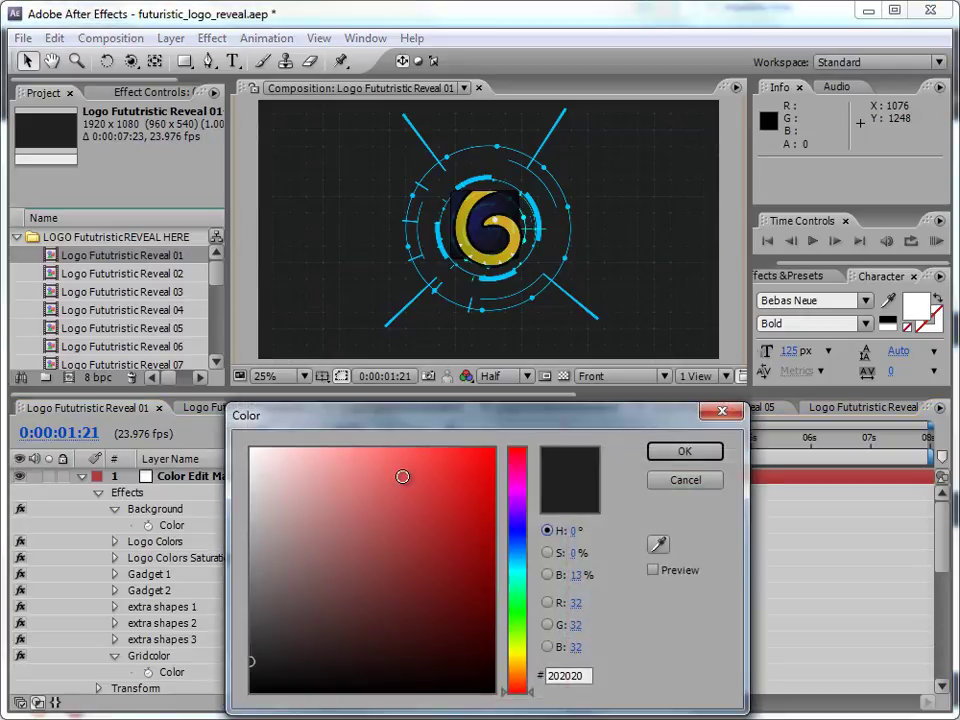
pyautogui.click(430, 469)
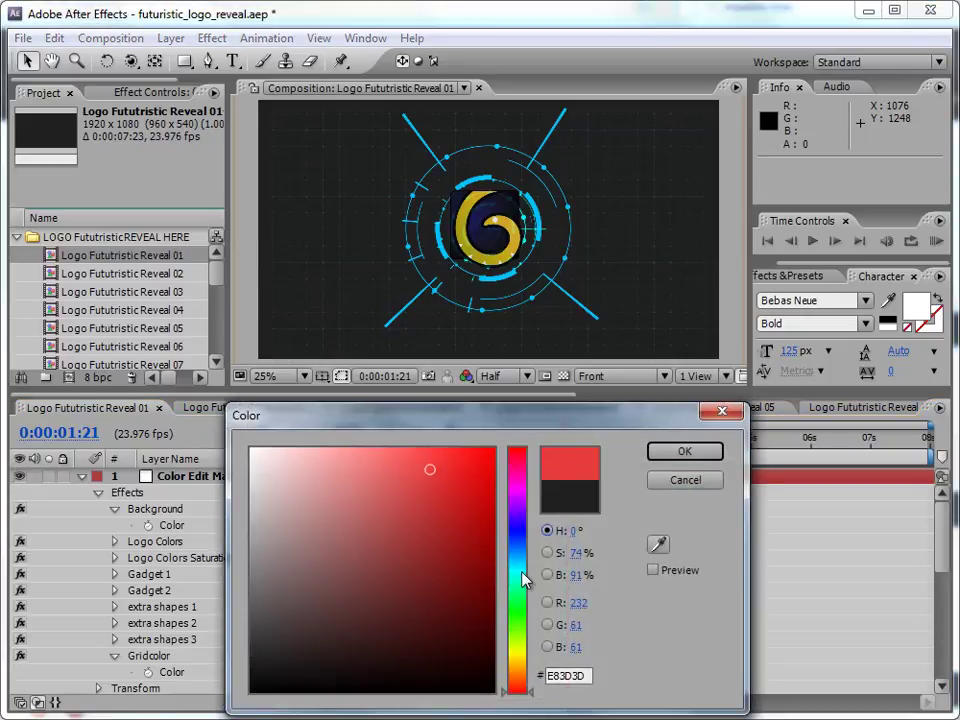
pyautogui.click(414, 499)
pyautogui.click(413, 506)
pyautogui.click(690, 455)
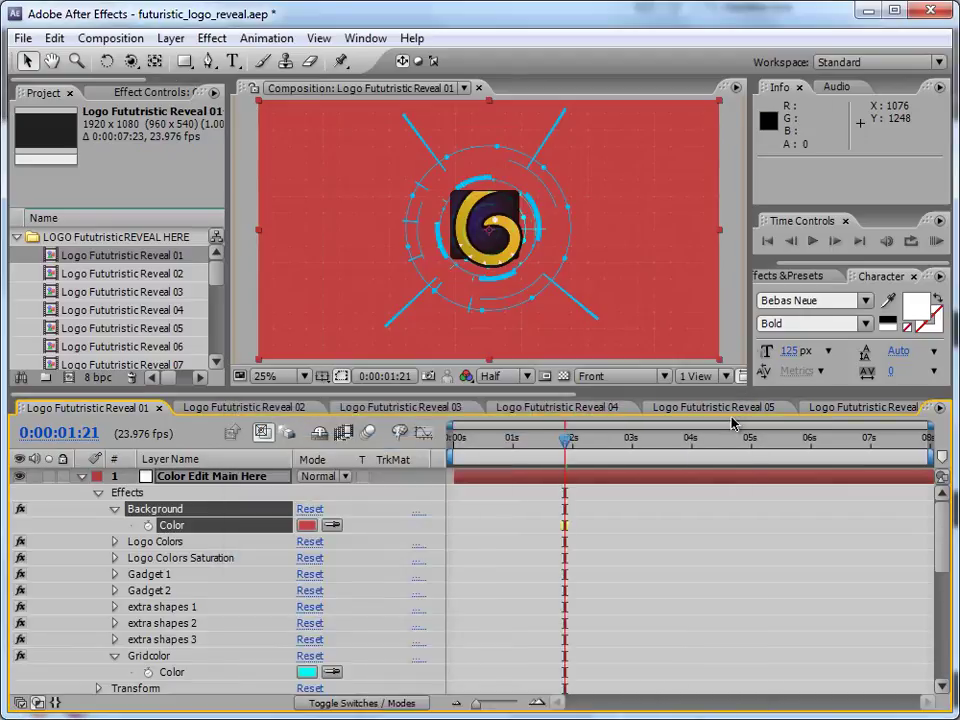
# Enlarge the preview area and set the Background color of the Color Edit Main Here layer to dark blue, RGB 48, 63, 100.
pyautogui.moveTo(426, 392); pyautogui.dragTo(427, 466)
pyautogui.scroll(1, 454, 373)
pyautogui.scroll(-1, 454, 373)
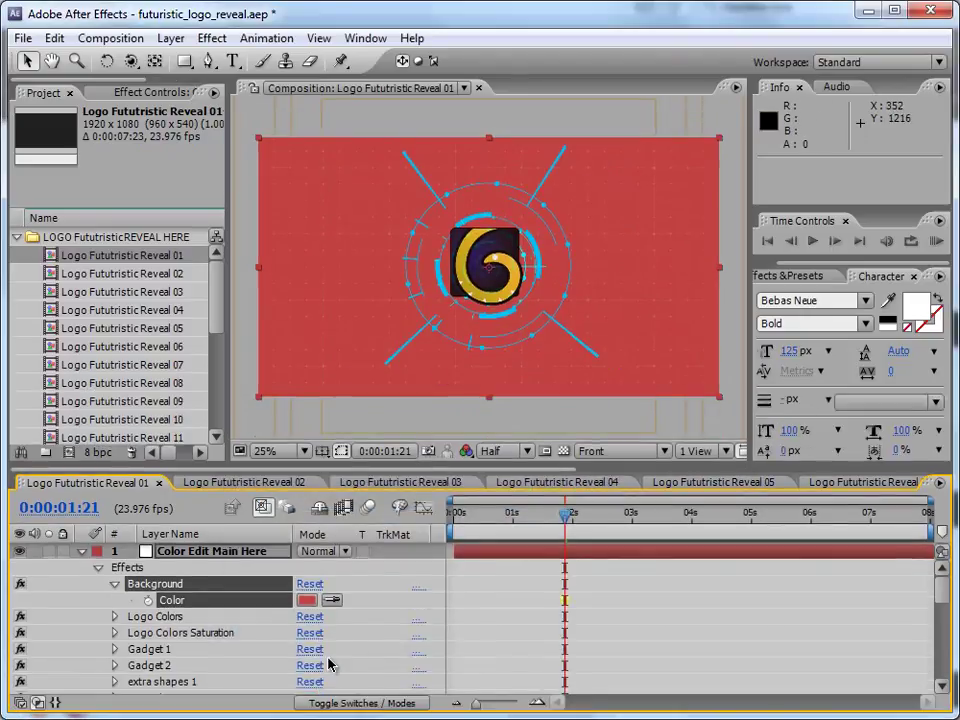
pyautogui.click(305, 601)
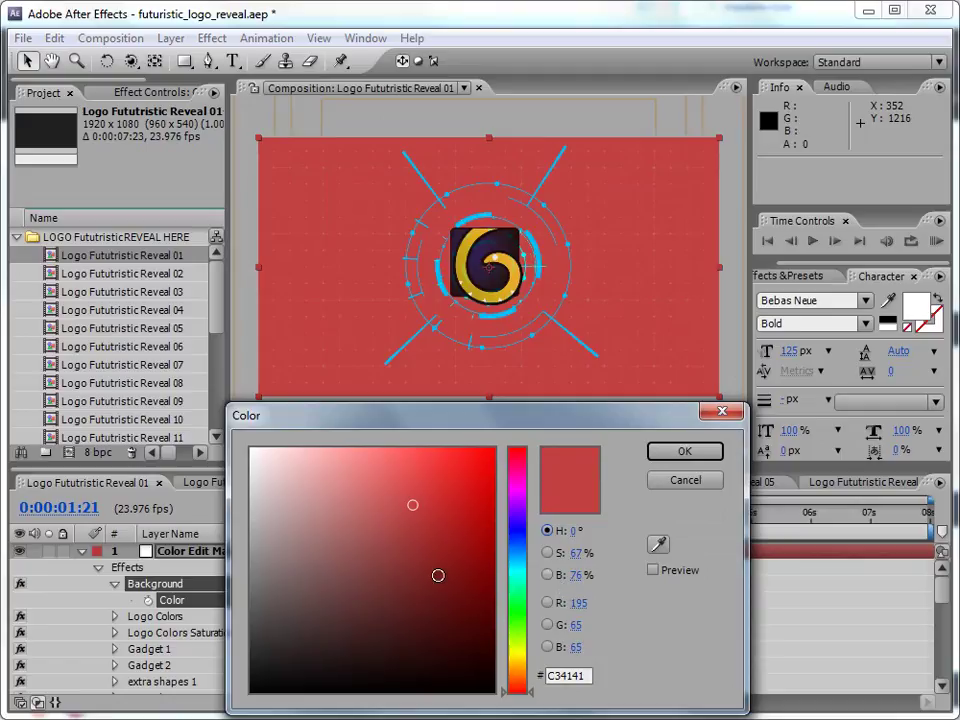
pyautogui.moveTo(438, 575); pyautogui.dragTo(375, 596)
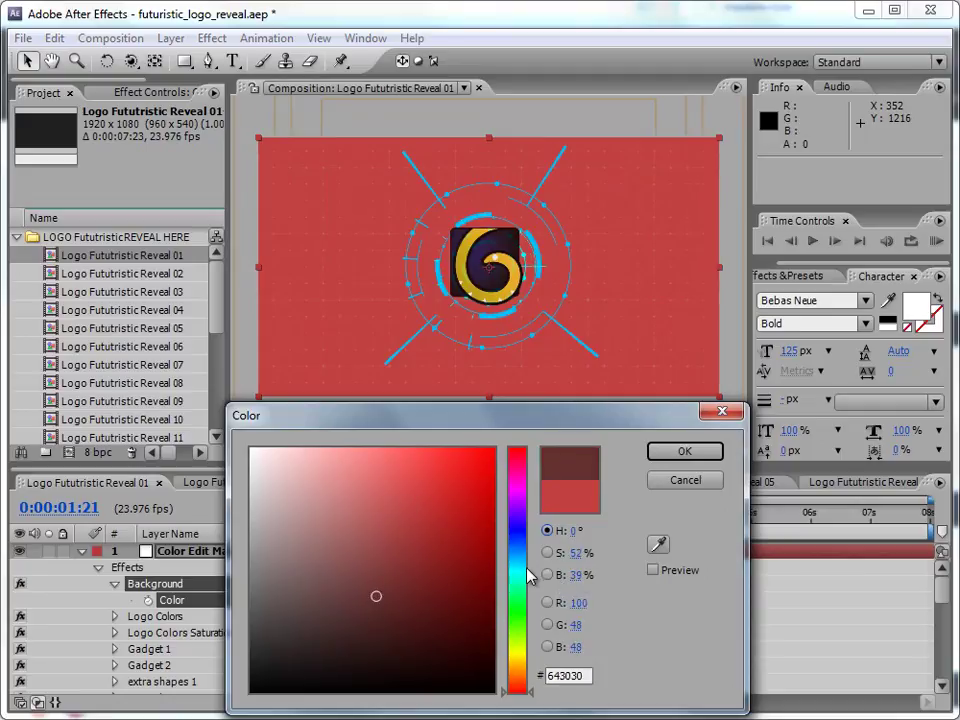
pyautogui.moveTo(528, 576); pyautogui.dragTo(525, 548)
pyautogui.click(705, 459)
pyautogui.scroll(1, 595, 333)
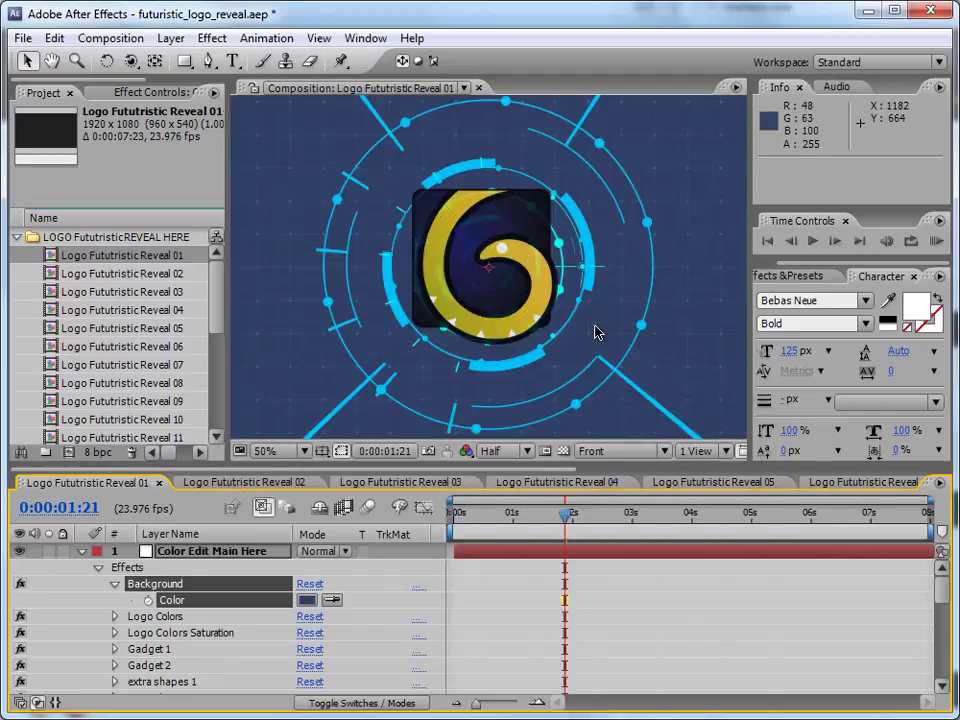
pyautogui.scroll(-1, 595, 333)
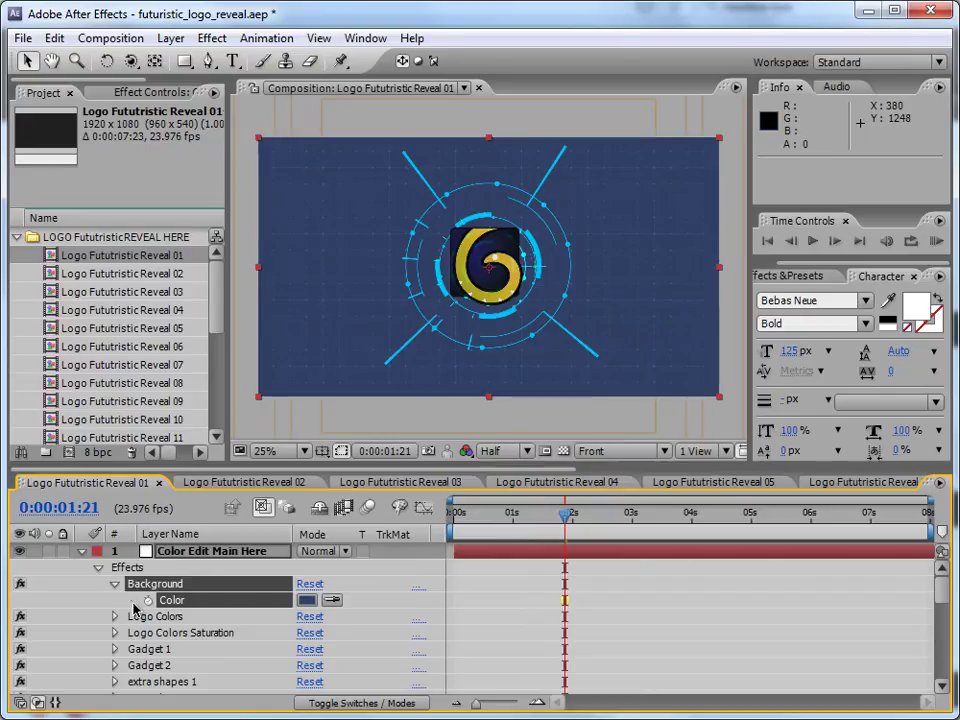
# Collapse the Background control and set the Logo Colors slider of the Color Edit Main Here layer to 0.
pyautogui.click(114, 584)
pyautogui.scroll(1, 585, 302)
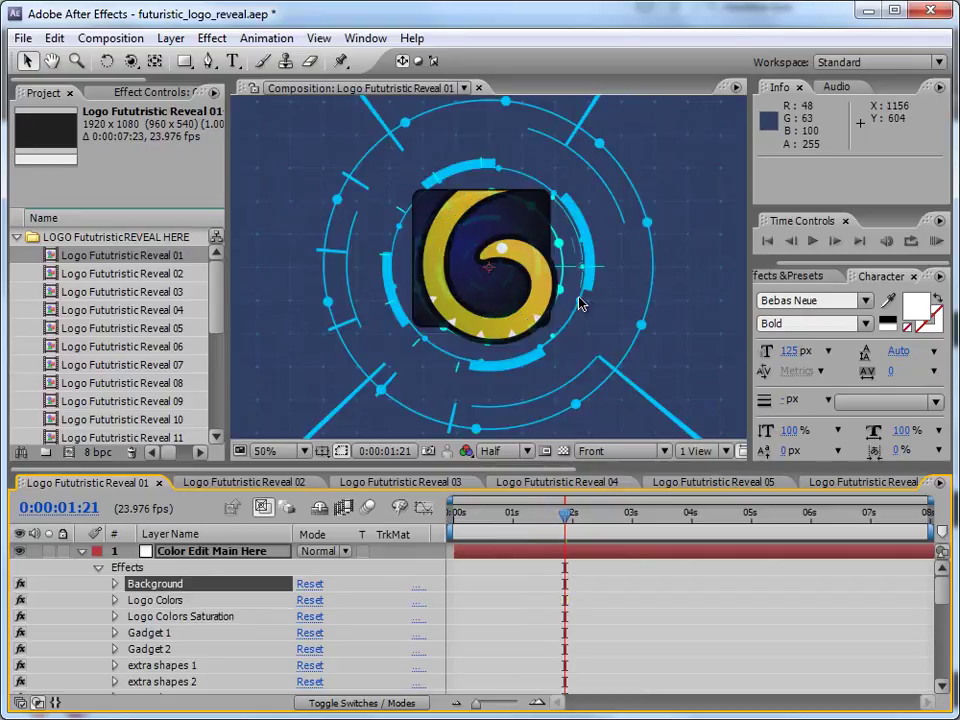
pyautogui.click(158, 600)
pyautogui.click(114, 601)
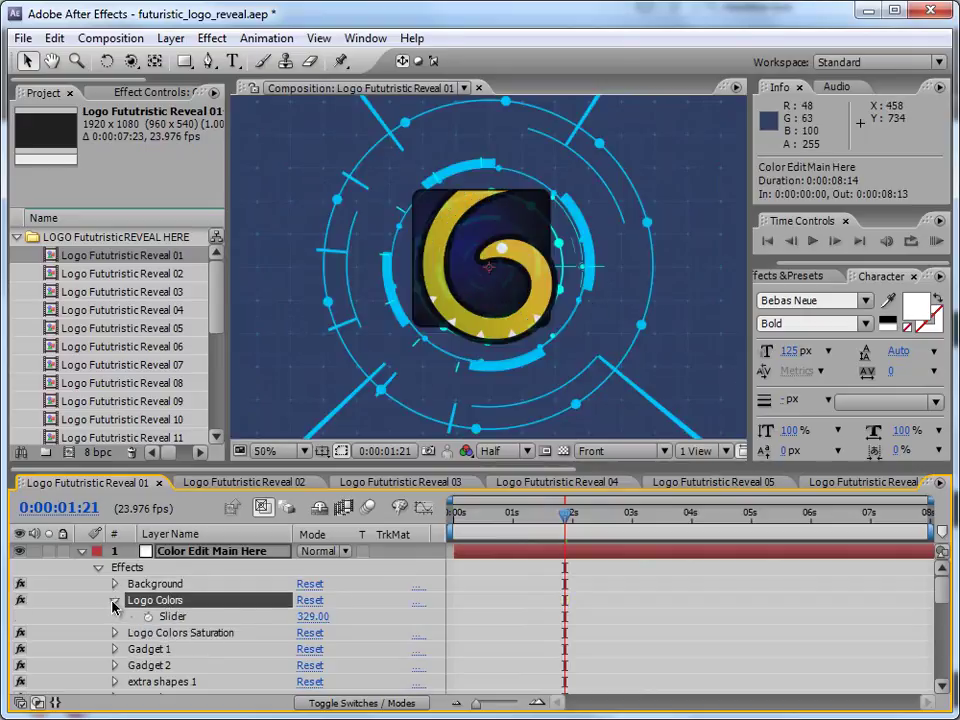
pyautogui.click(301, 617)
pyautogui.write('0')
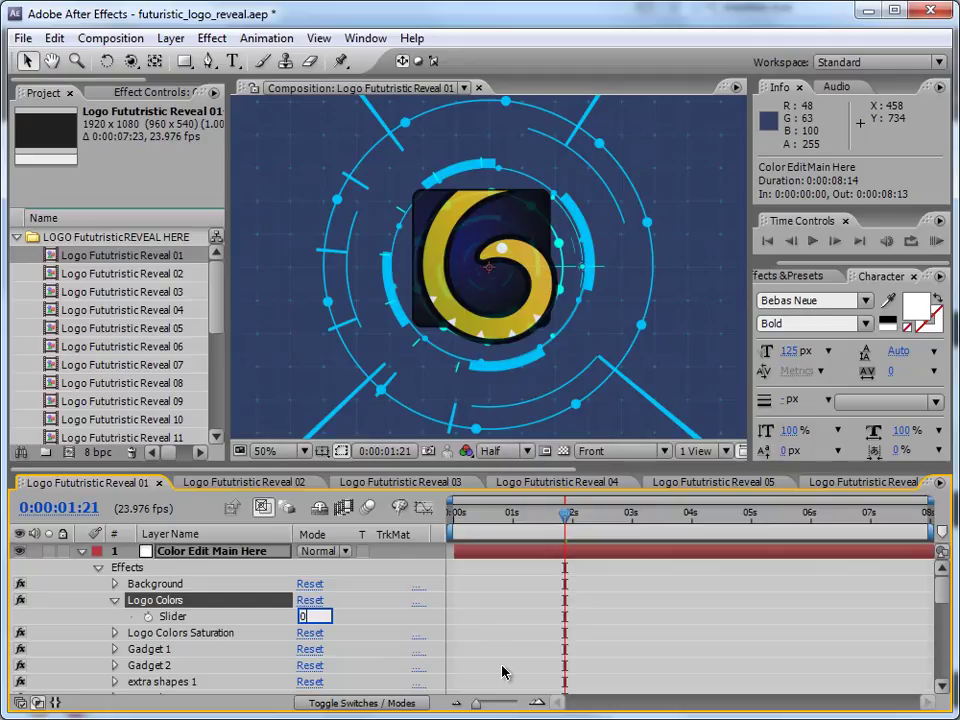
pyautogui.click(549, 591)
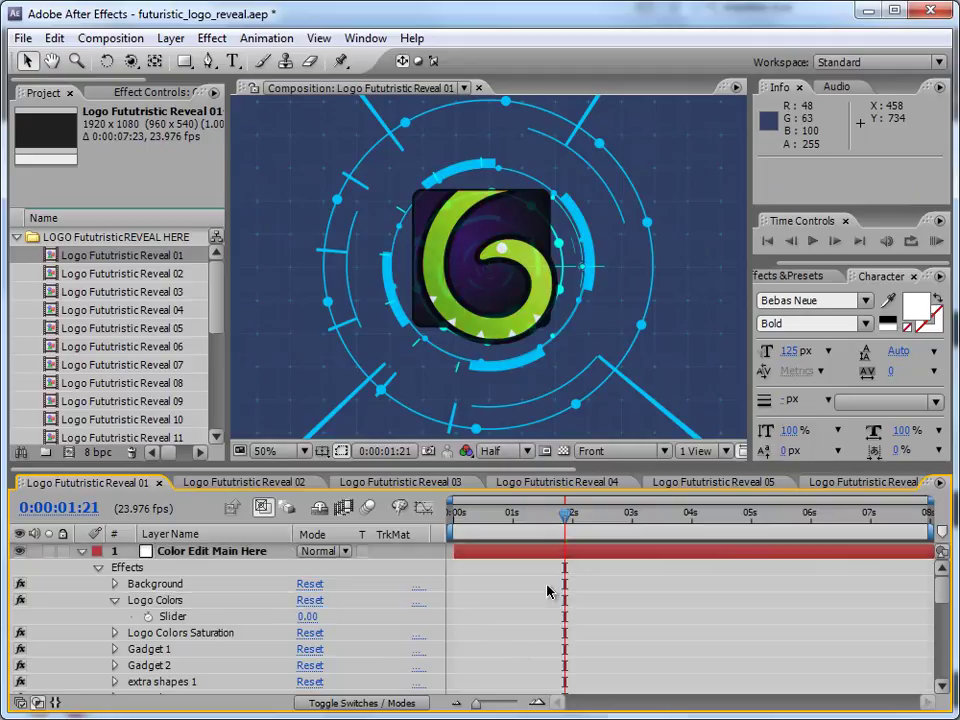
# Set the Logo Colors Saturation slider of the Color Edit Main Here layer to 0.
pyautogui.click(112, 636)
pyautogui.click(306, 650)
pyautogui.write('0')
pyautogui.click(476, 645)
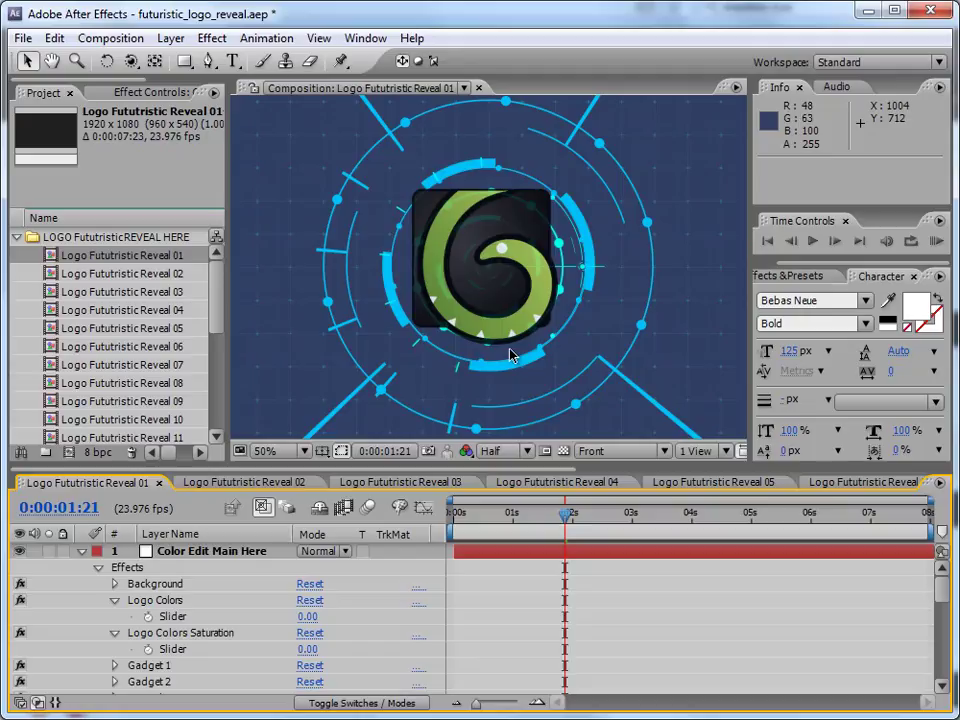
# Adjust the Logo Colors slider to 48 and the Logo Colors Saturation slider to 14, and collapse both controls.
pyautogui.moveTo(303, 616); pyautogui.dragTo(438, 607)
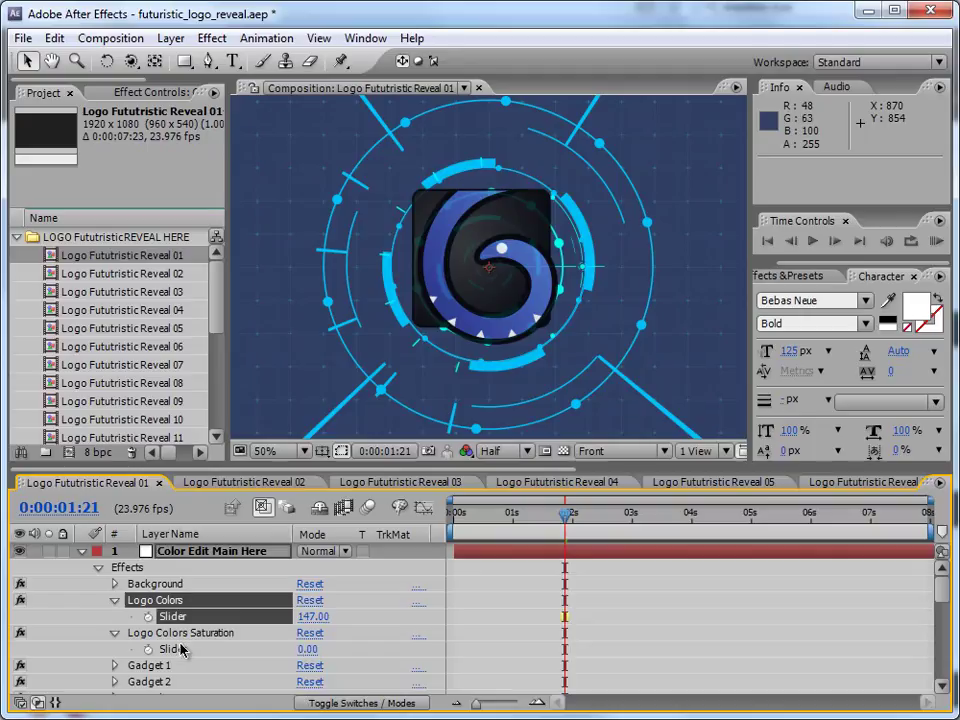
pyautogui.moveTo(307, 651); pyautogui.dragTo(214, 615)
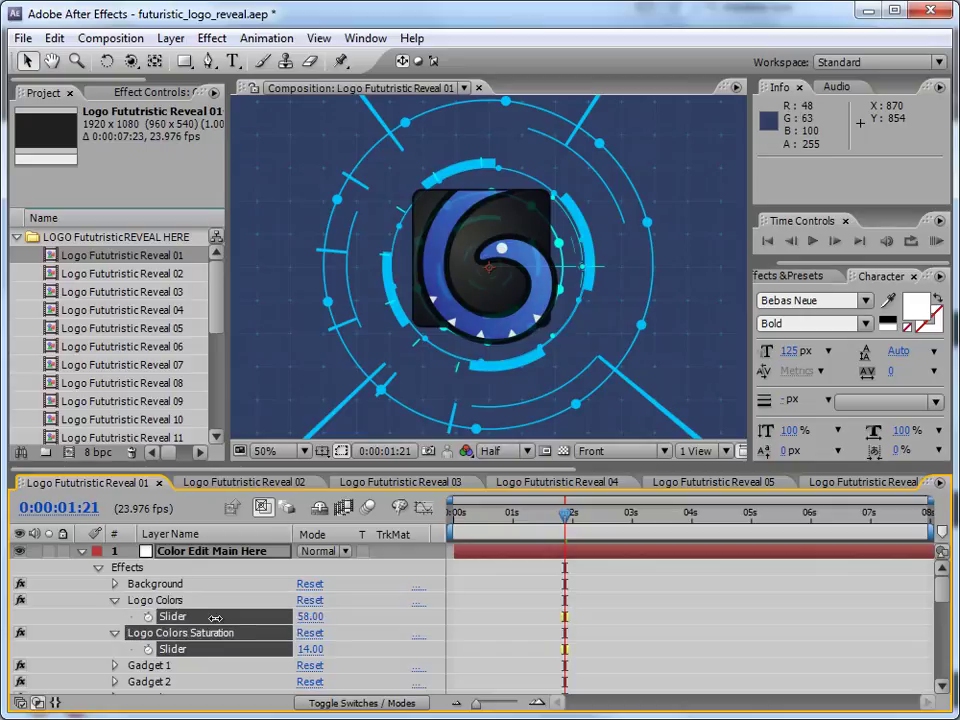
pyautogui.click(115, 601)
pyautogui.click(114, 616)
pyautogui.click(164, 601)
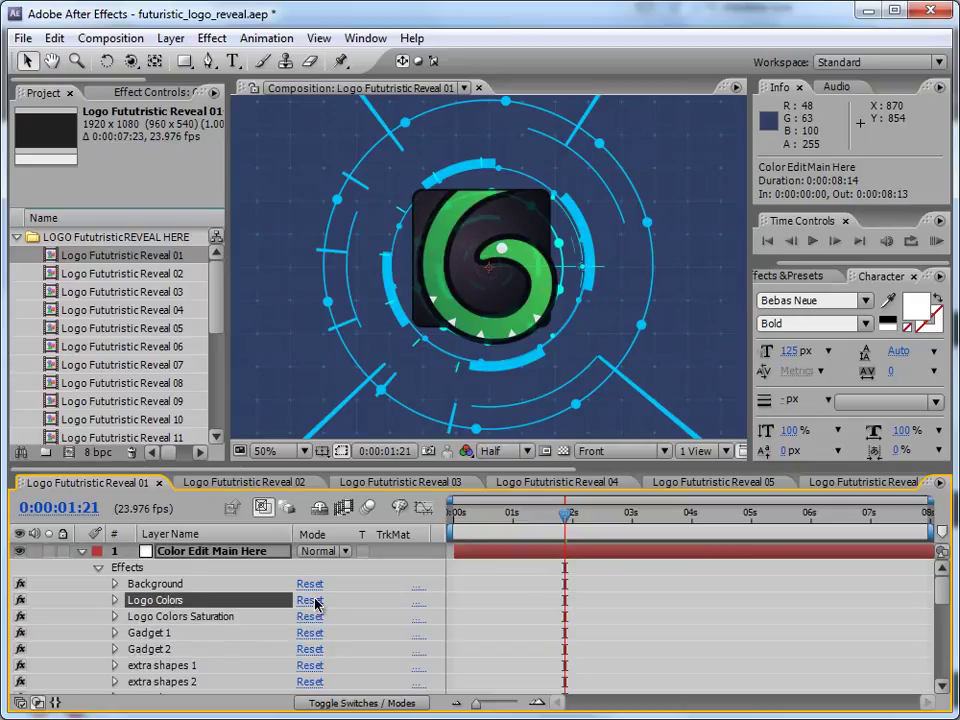
pyautogui.click(157, 585)
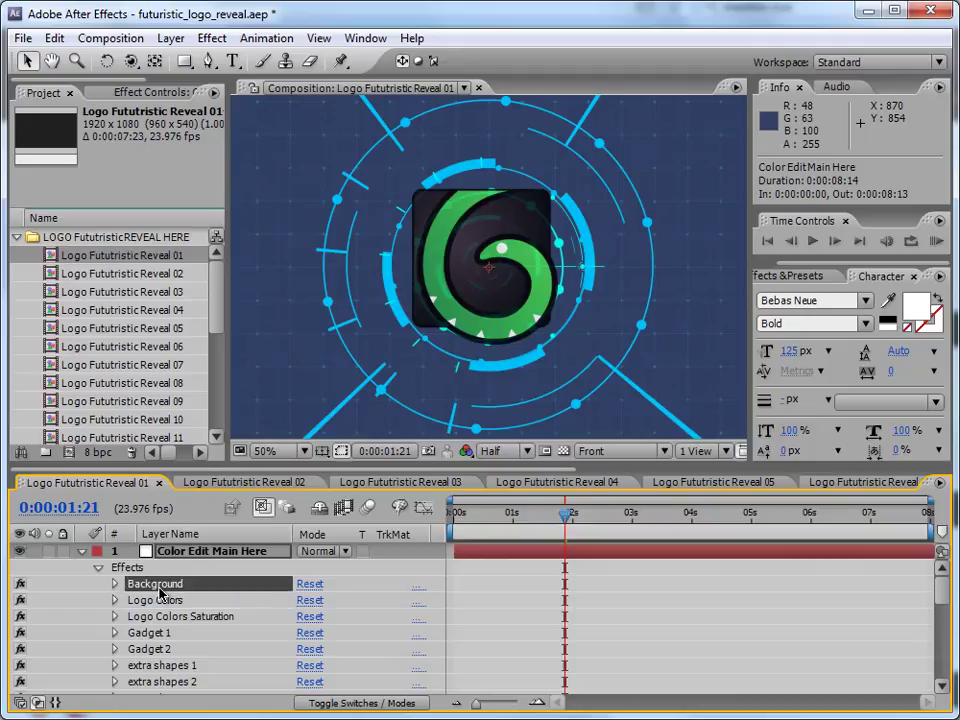
pyautogui.click(148, 602)
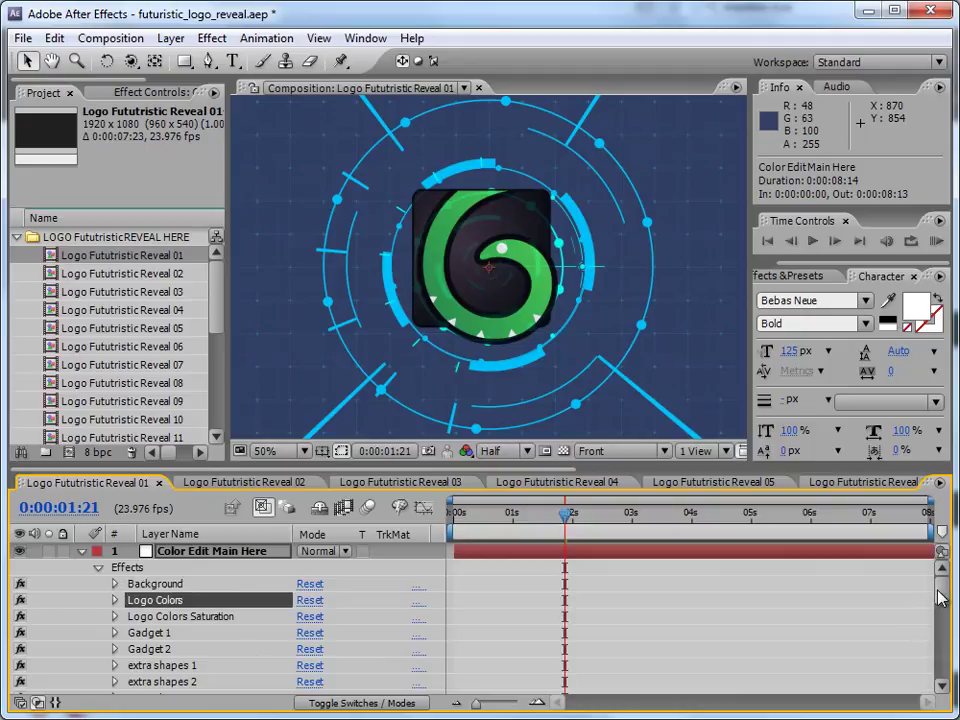
# Select the Replace Logo Here layer in Logo Fututristic Reveal 01 and check it by hiding and showing it again.
pyautogui.moveTo(940, 597); pyautogui.dragTo(939, 643)
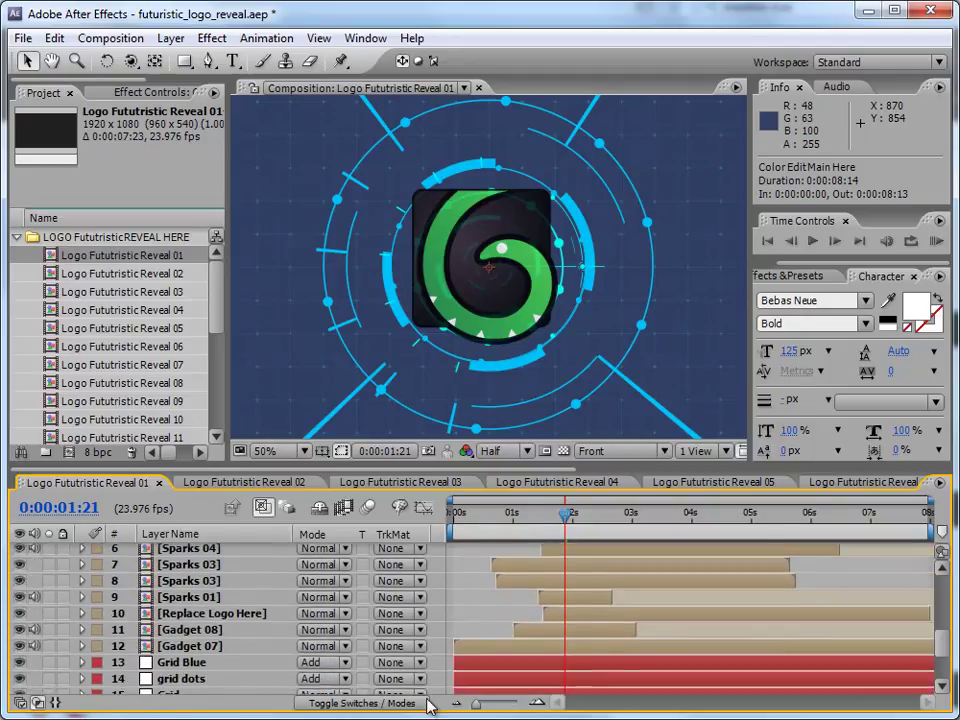
pyautogui.click(208, 613)
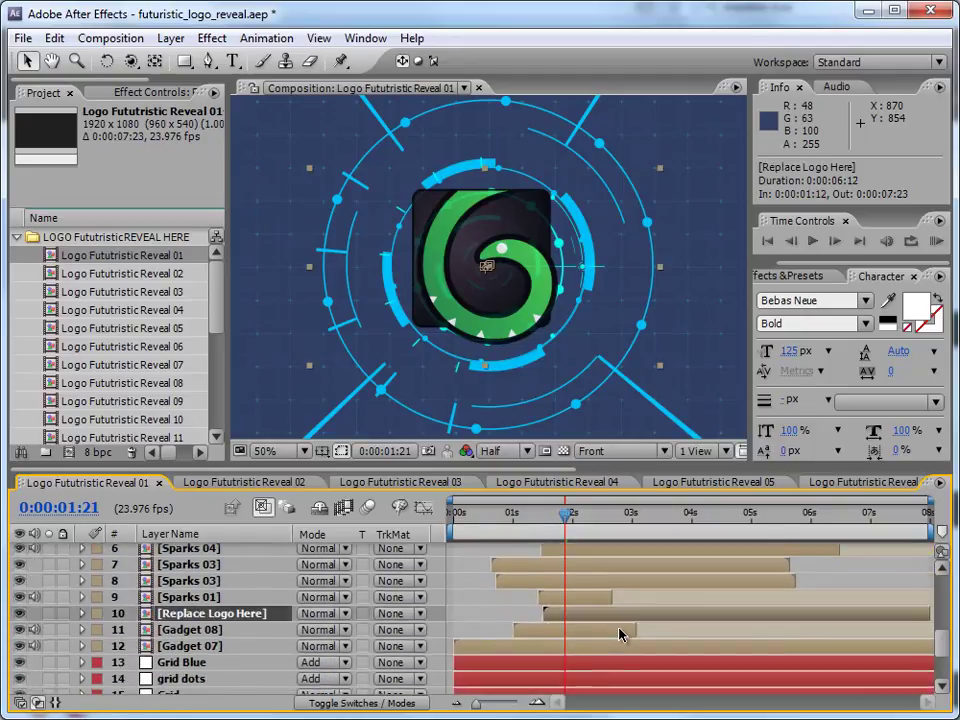
pyautogui.click(20, 614)
pyautogui.click(20, 614)
pyautogui.click(20, 614)
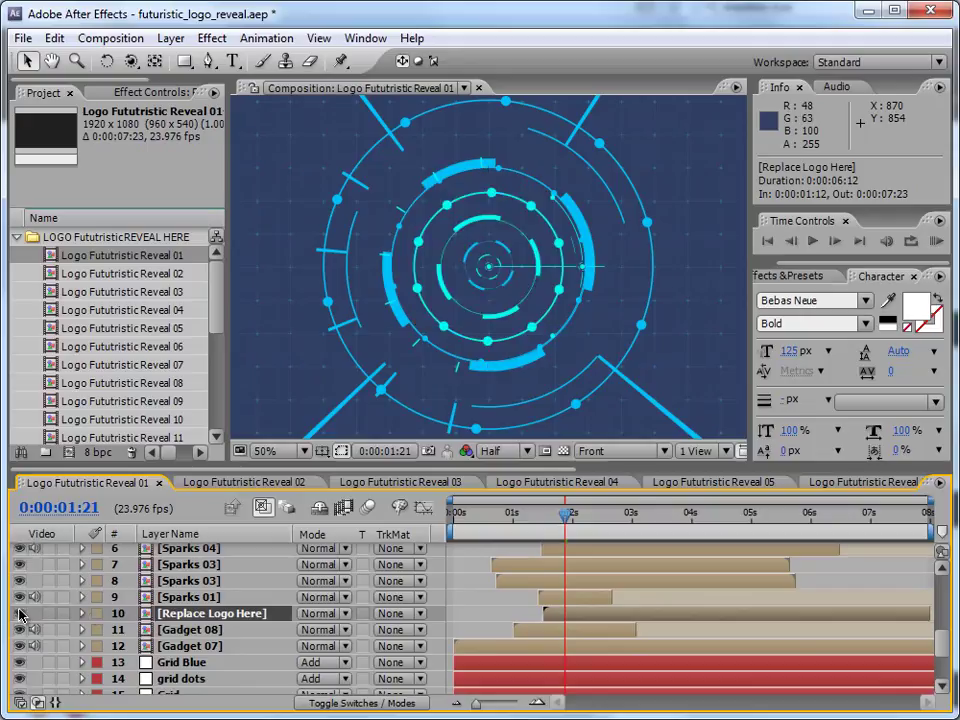
pyautogui.click(20, 614)
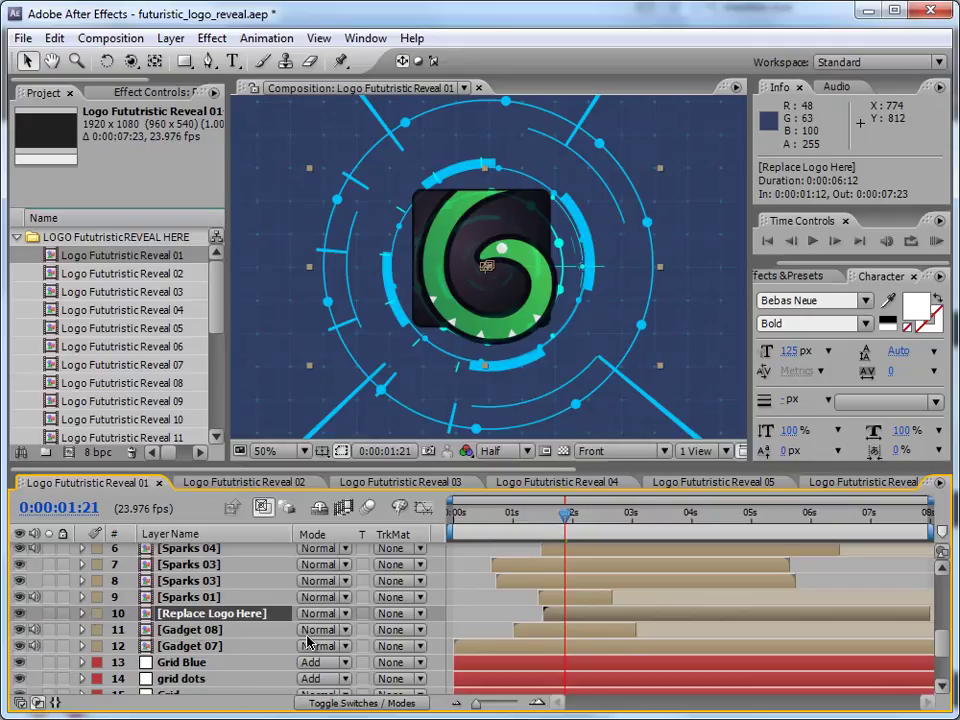
# Search the effects for "fill" and apply the Fill effect to the Replace Logo Here layer.
pyautogui.click(795, 276)
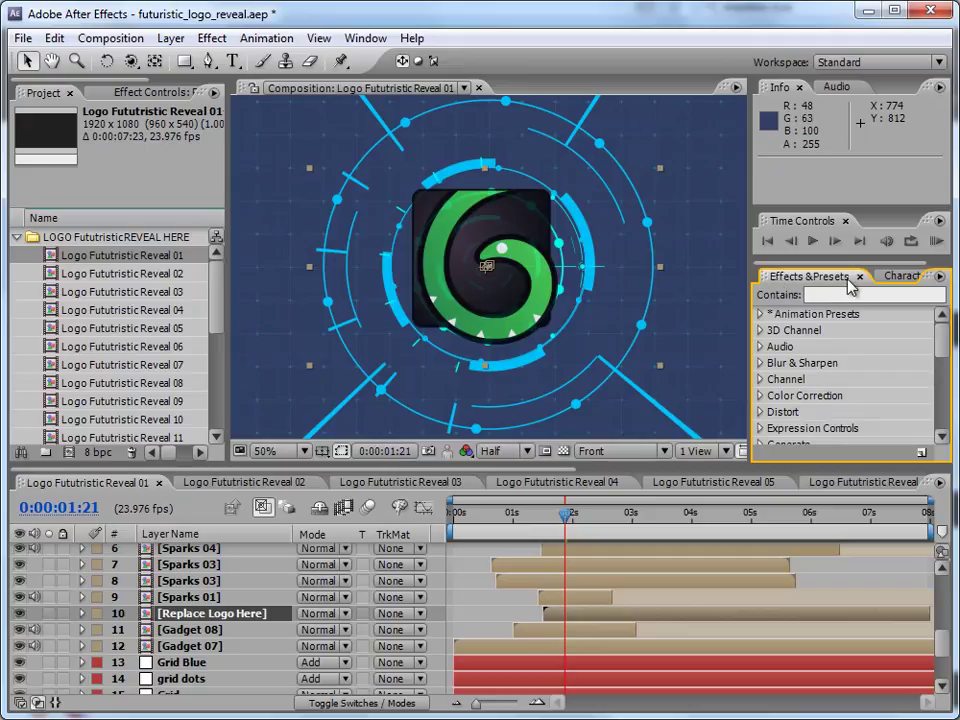
pyautogui.click(378, 41)
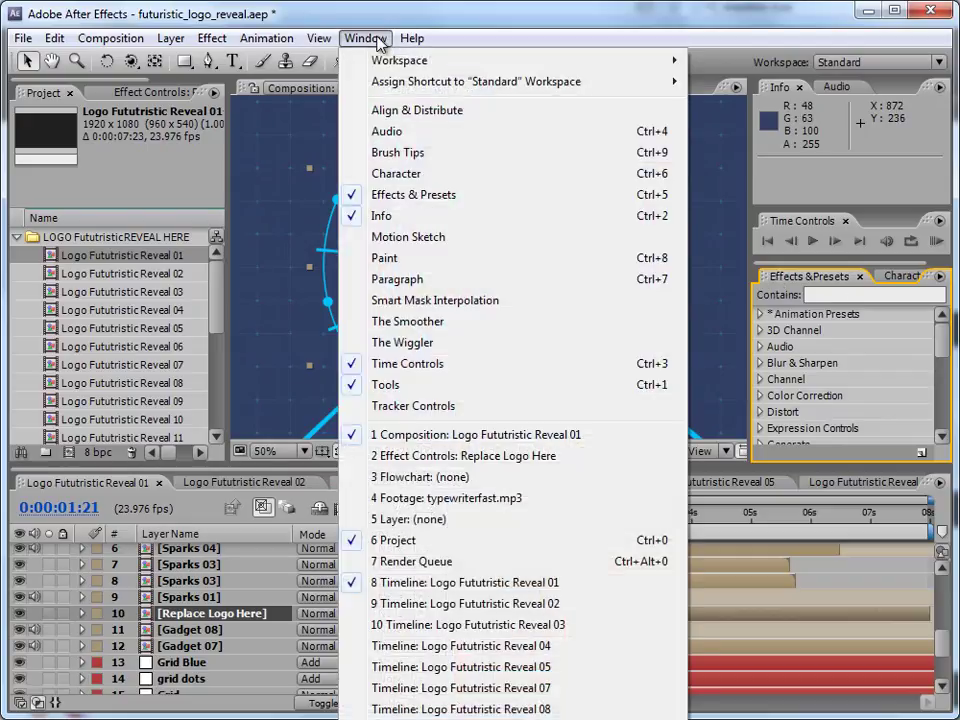
pyautogui.click(655, 18)
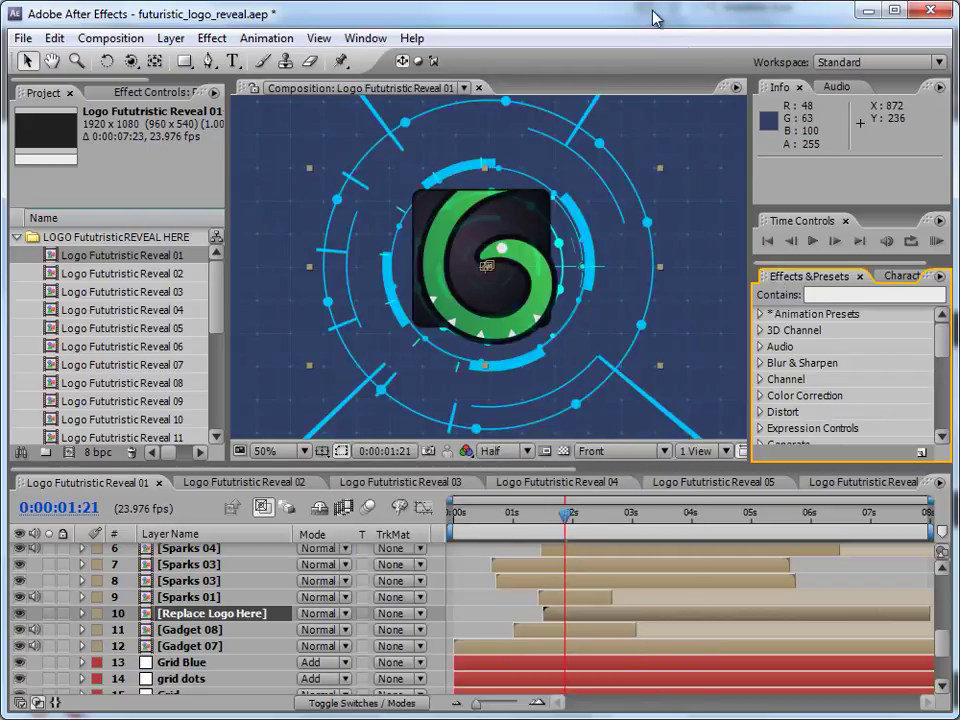
pyautogui.click(857, 295)
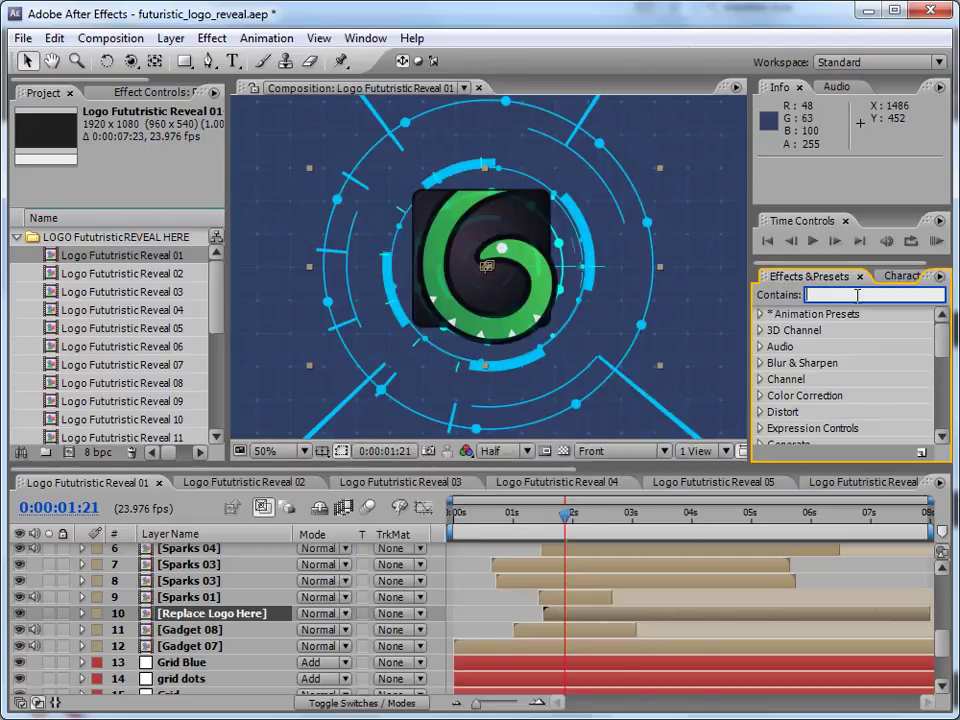
pyautogui.write('fill')
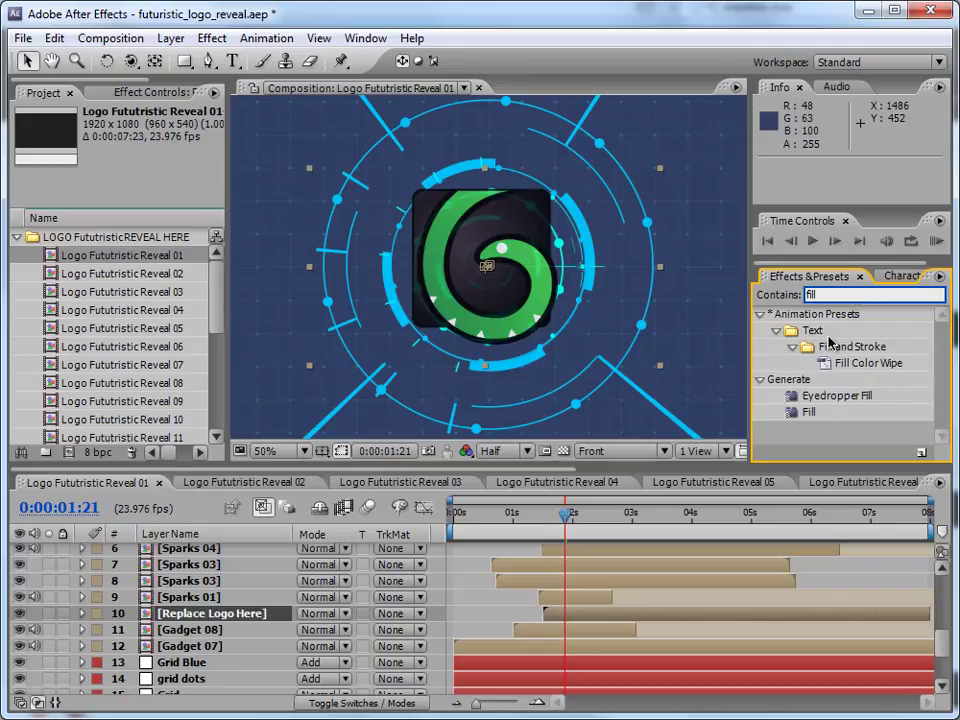
pyautogui.click(808, 411)
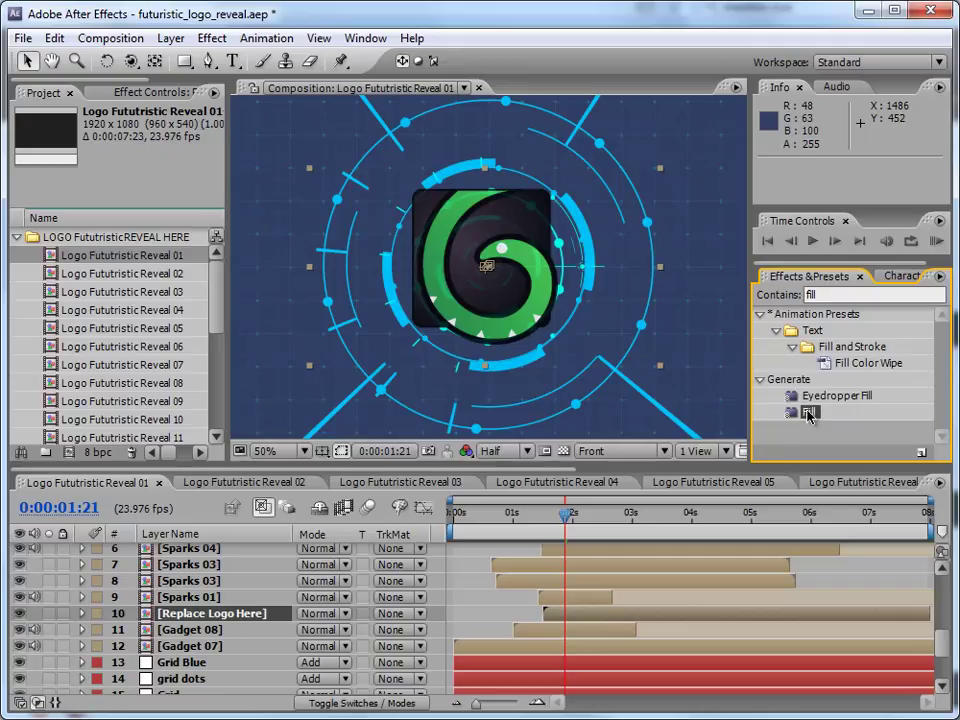
pyautogui.moveTo(808, 413); pyautogui.dragTo(632, 617)
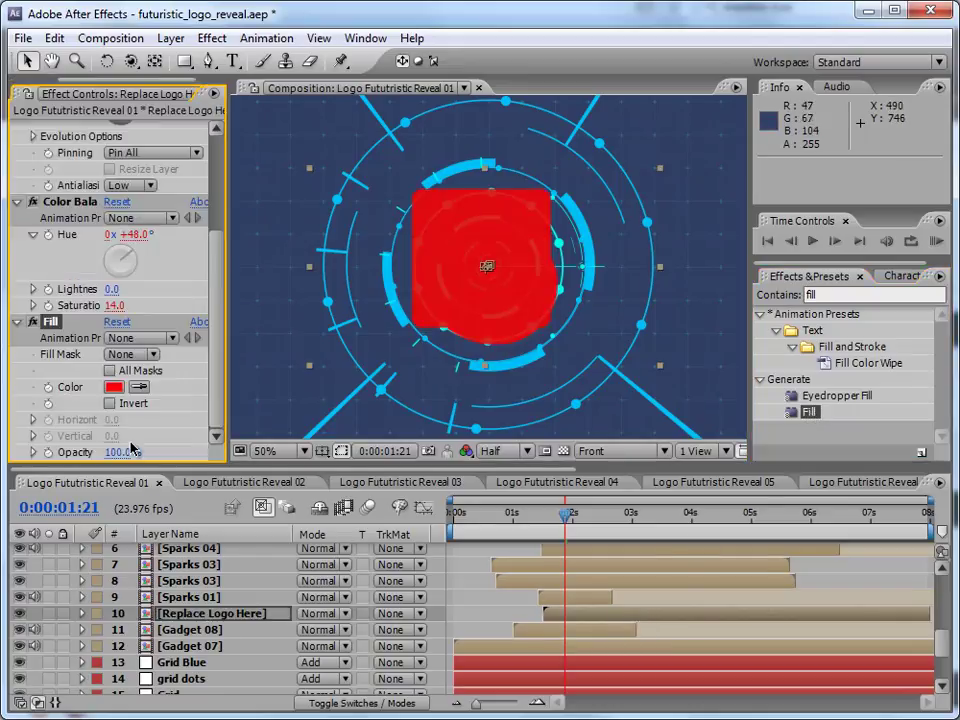
# Set the Fill color of the Replace Logo Here layer to yellow E4FF00.
pyautogui.click(114, 387)
pyautogui.click(520, 653)
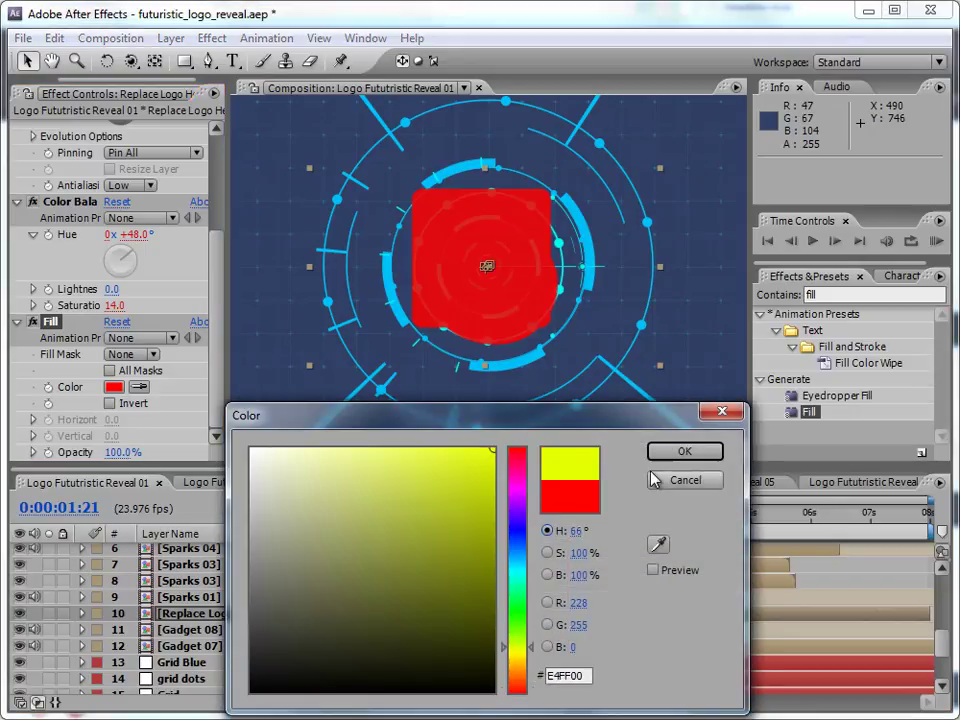
pyautogui.click(685, 451)
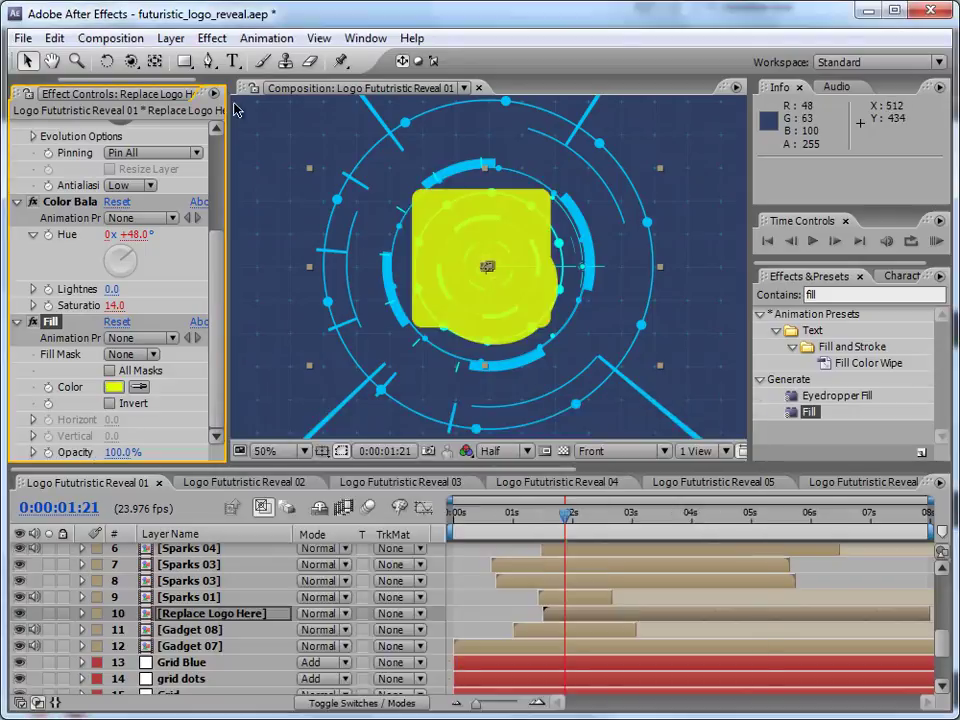
# Open the Replace Logo Here composition, hide the audiojungle_big.png layer and show the envatoflat.png layer.
pyautogui.moveTo(227, 93); pyautogui.dragTo(297, 93)
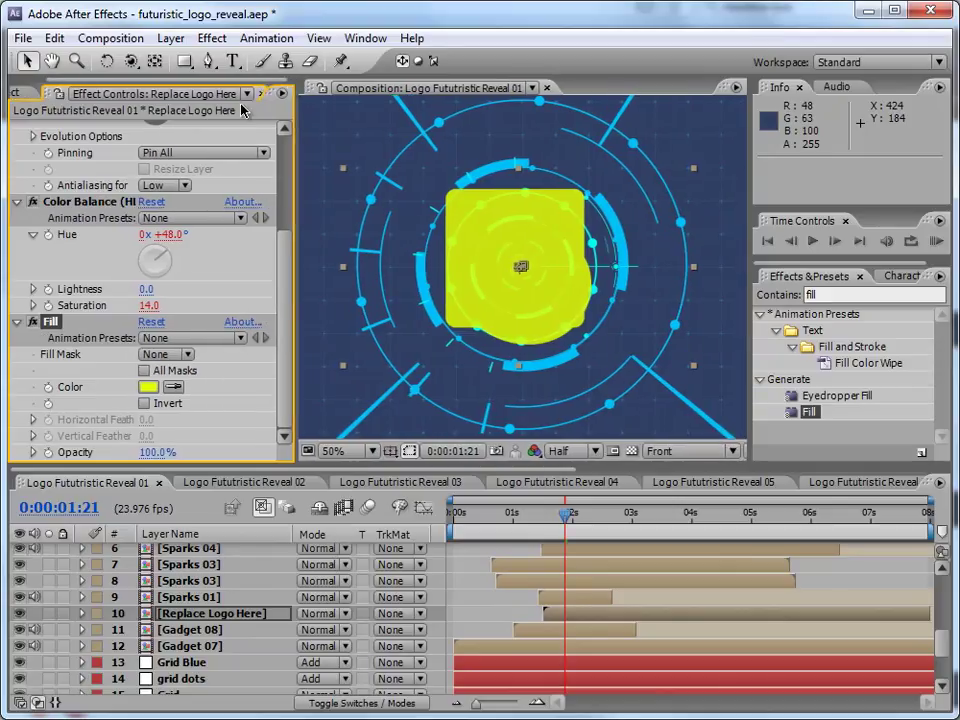
pyautogui.click(25, 93)
pyautogui.moveTo(287, 279); pyautogui.dragTo(283, 392)
pyautogui.doubleClick(90, 365)
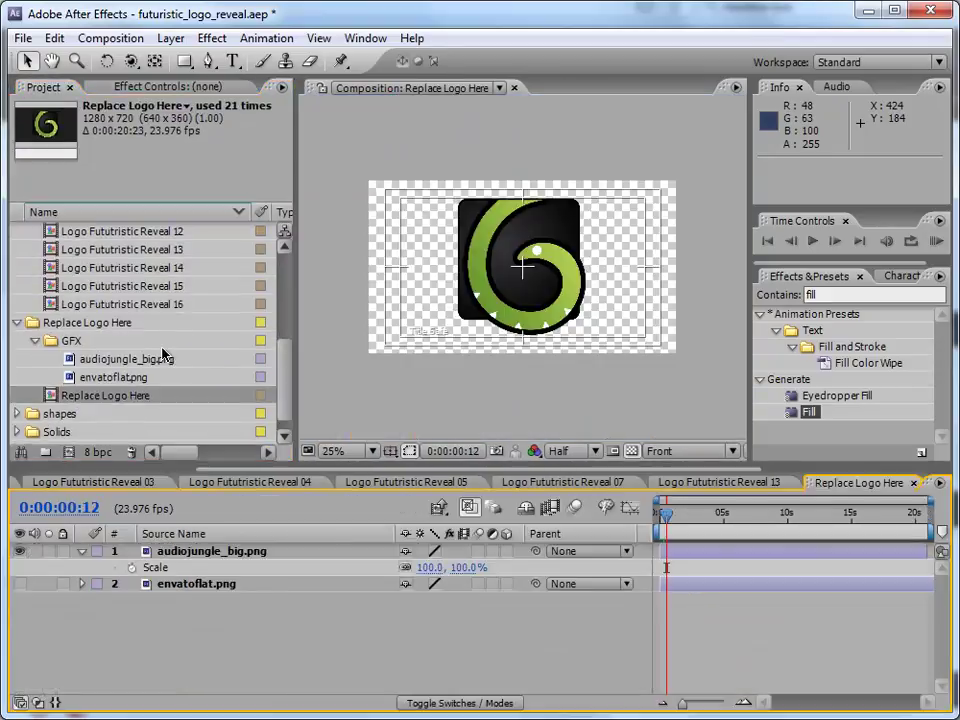
pyautogui.click(19, 551)
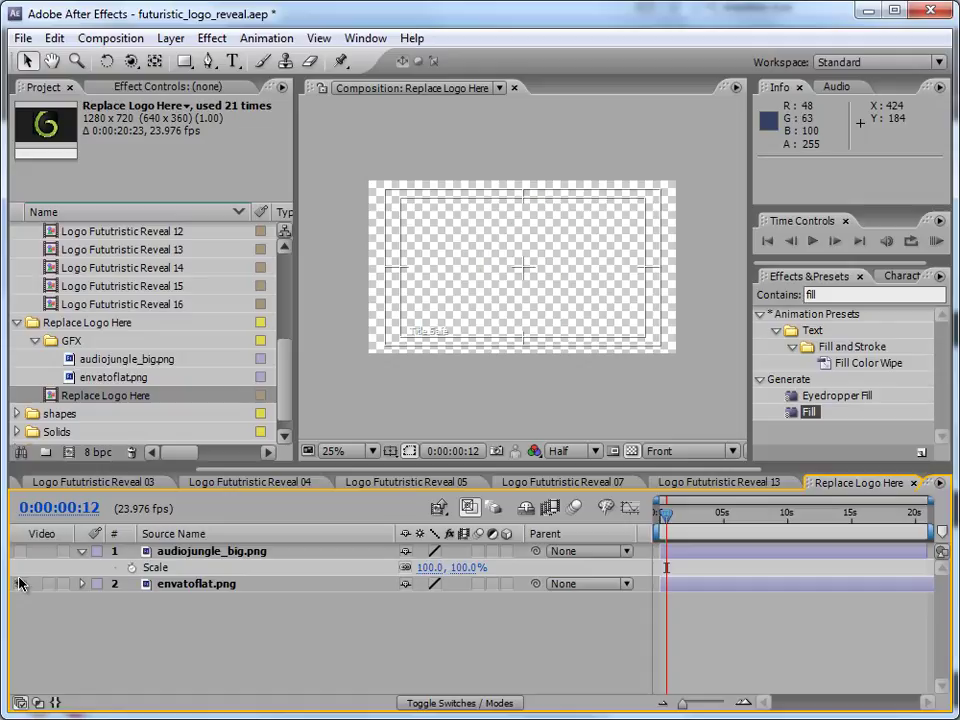
pyautogui.click(19, 583)
# Return to Logo Fututristic Reveal 01 and open the Fill effect settings of the Replace Logo Here layer.
pyautogui.moveTo(287, 372); pyautogui.dragTo(288, 240)
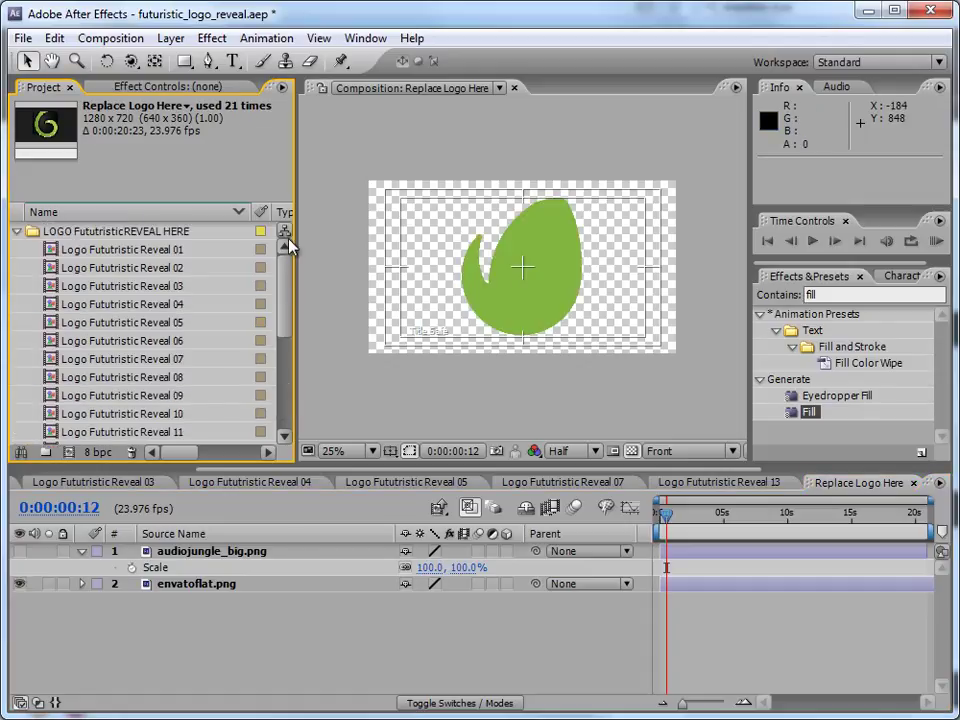
pyautogui.doubleClick(190, 250)
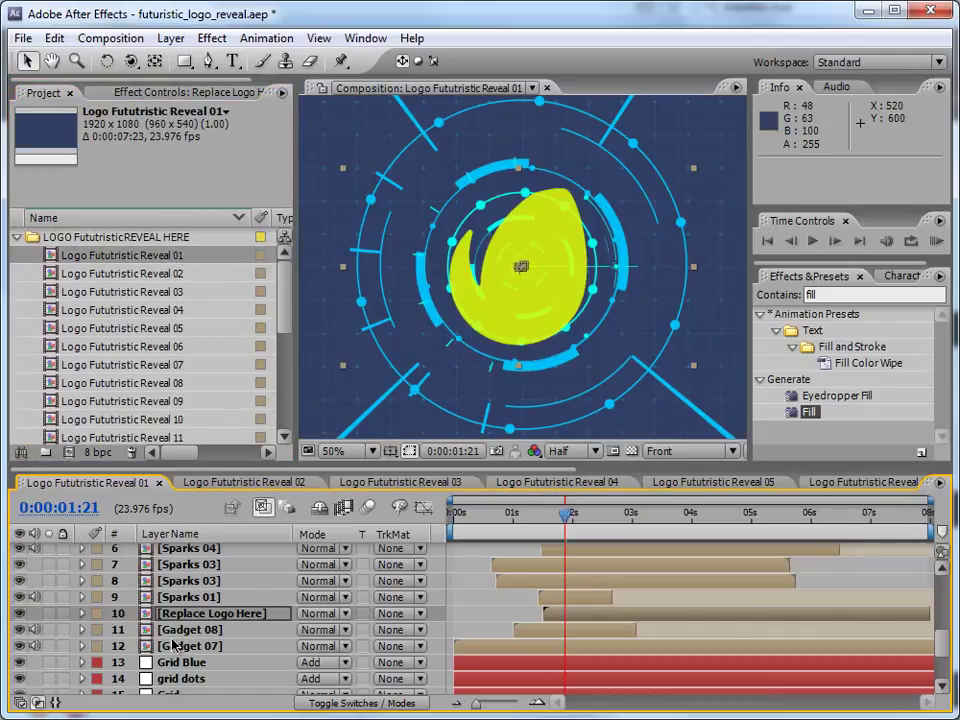
pyautogui.press('e')
pyautogui.doubleClick(138, 663)
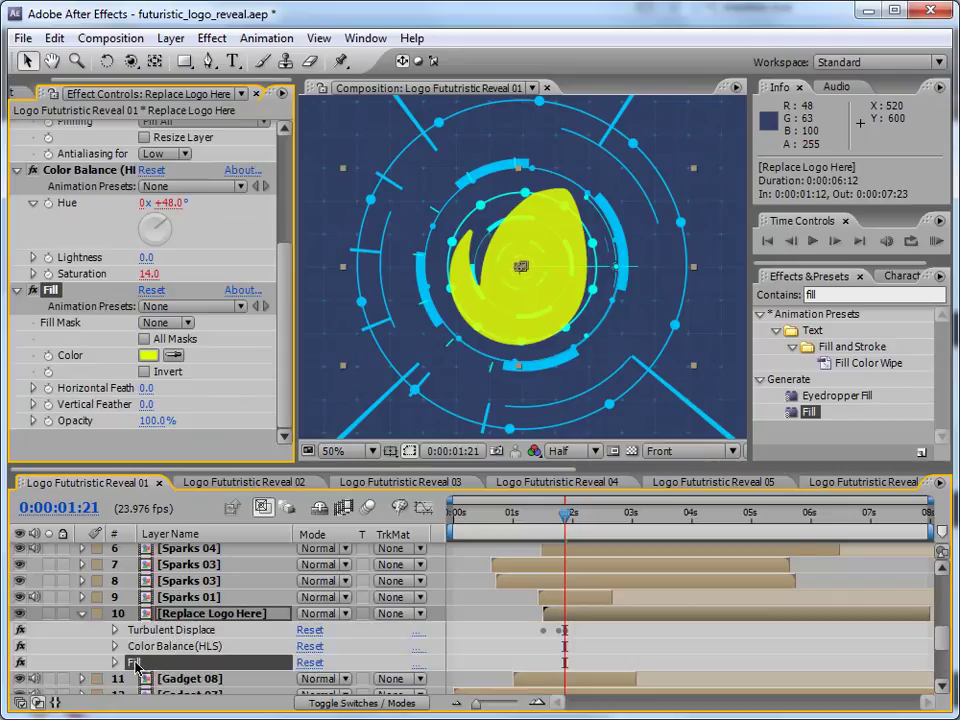
# Set the Fill color of the Replace Logo Here layer to green 26D046.
pyautogui.click(148, 355)
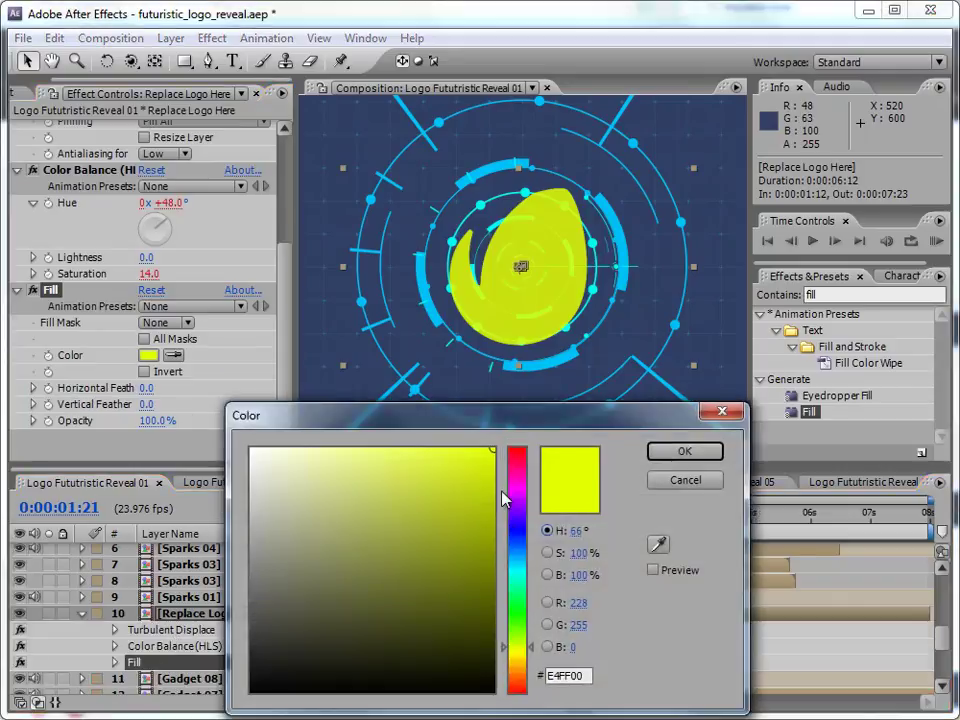
pyautogui.moveTo(518, 578); pyautogui.dragTo(518, 610)
pyautogui.click(712, 455)
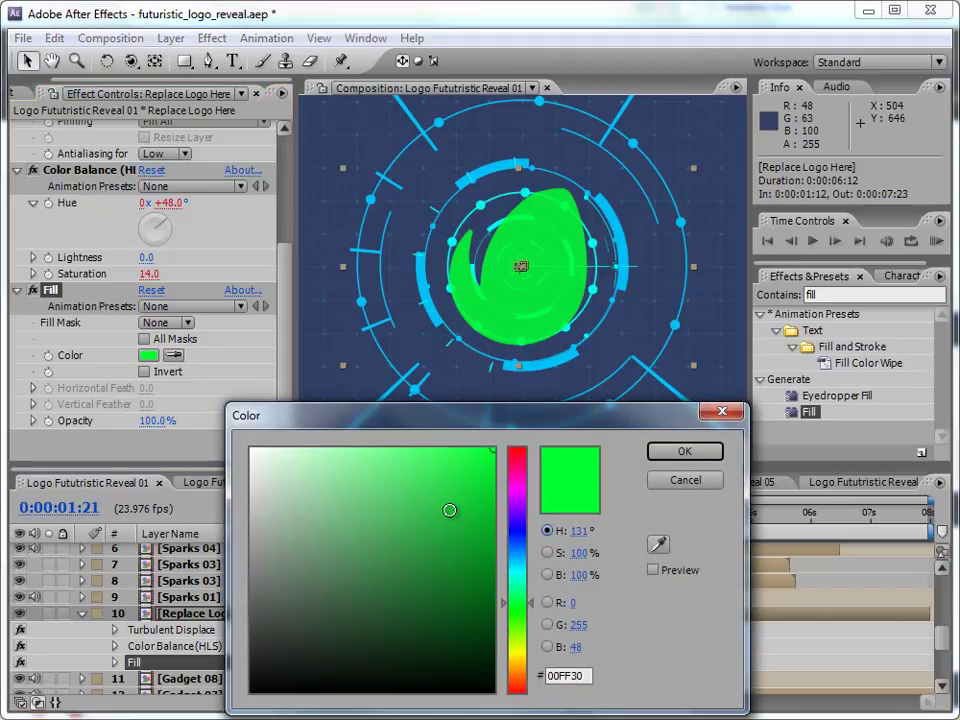
pyautogui.click(450, 493)
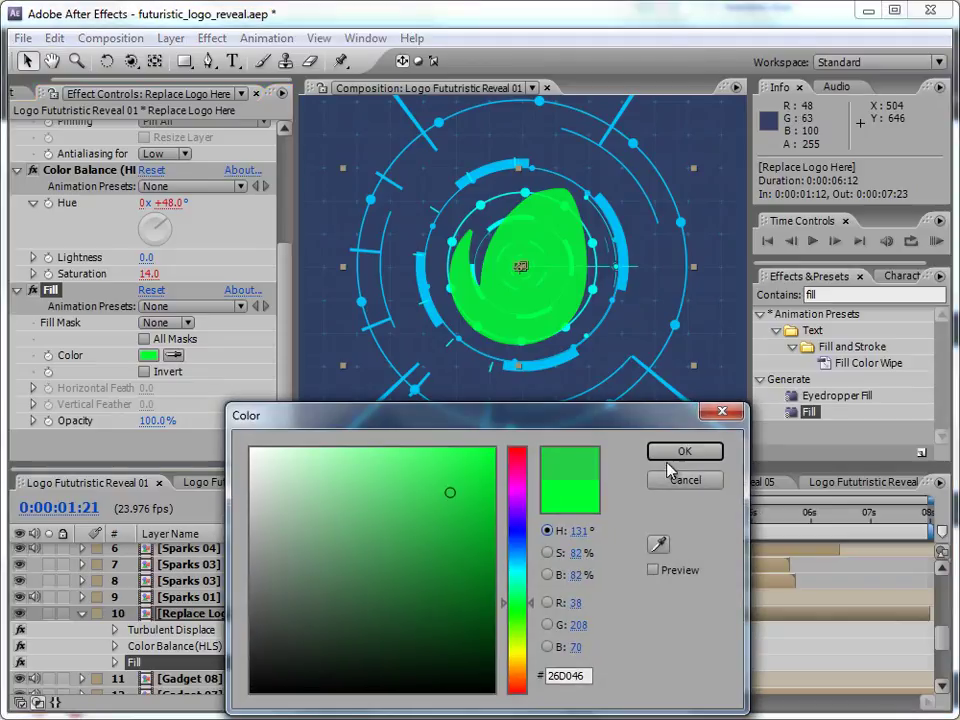
pyautogui.click(684, 450)
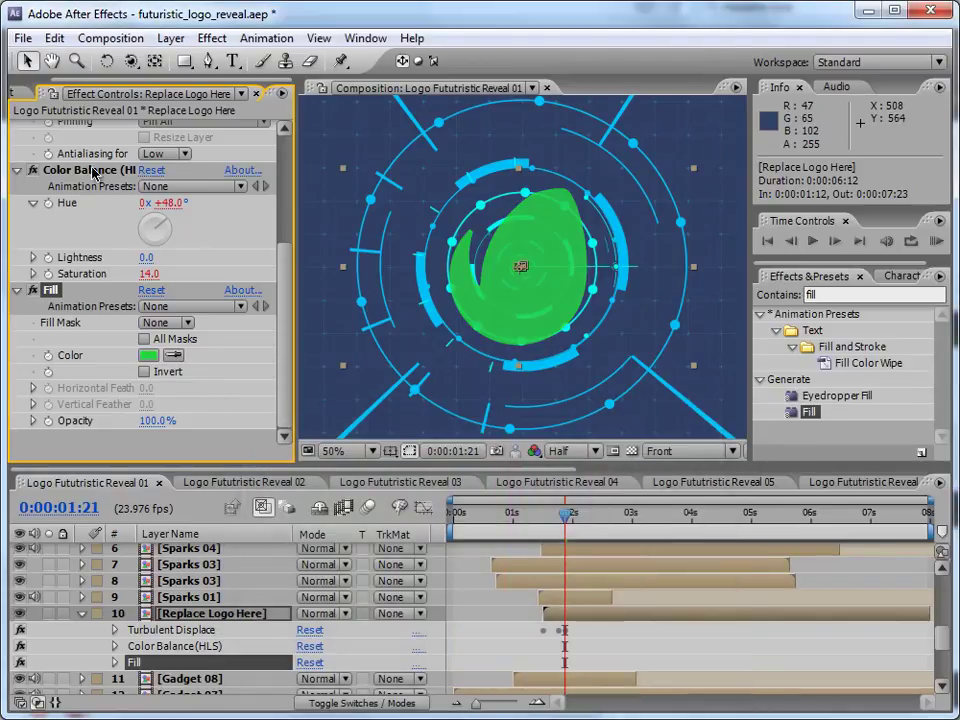
# Change the Fill color of the Replace Logo Here layer to orange.
pyautogui.click(150, 355)
pyautogui.click(518, 668)
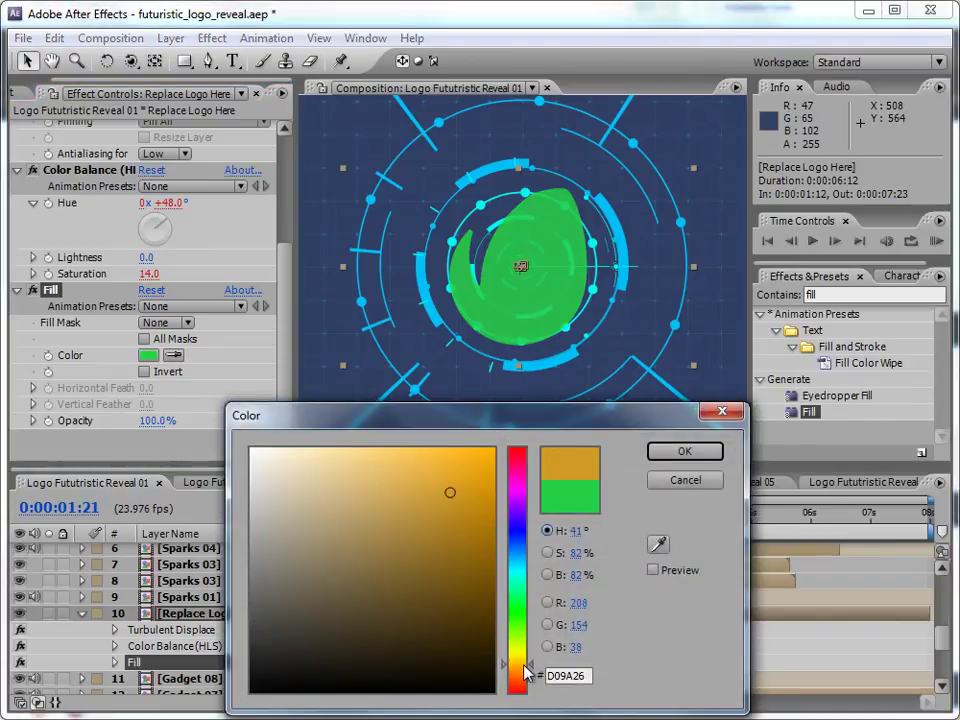
pyautogui.click(467, 464)
pyautogui.click(684, 450)
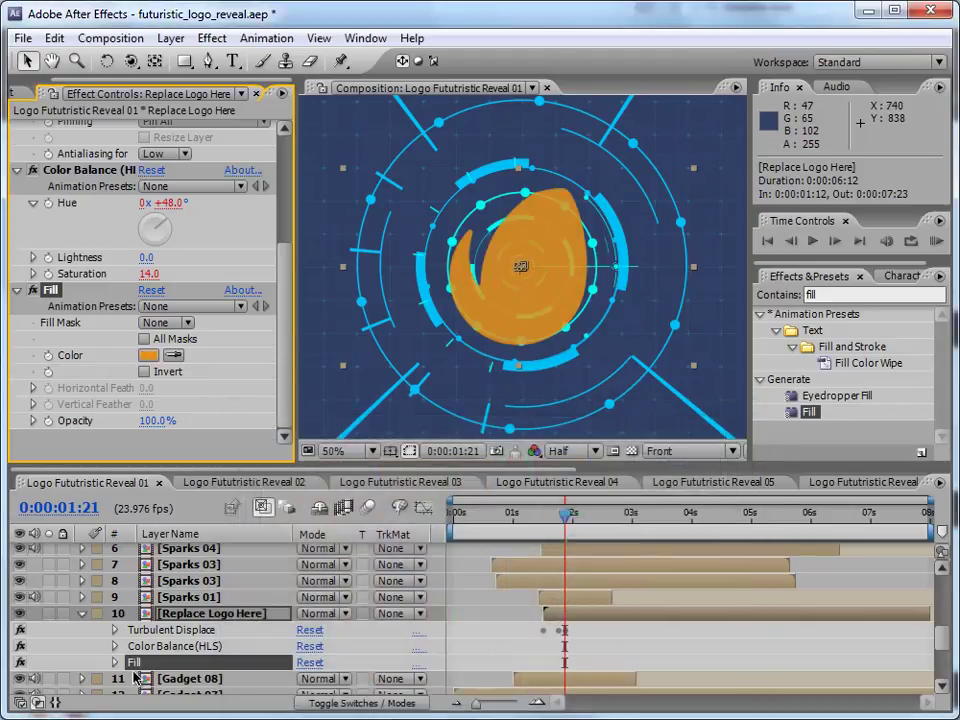
# Turn off and delete the Fill effect on the Replace Logo Here layer, and collapse the layer's properties.
pyautogui.click(33, 290)
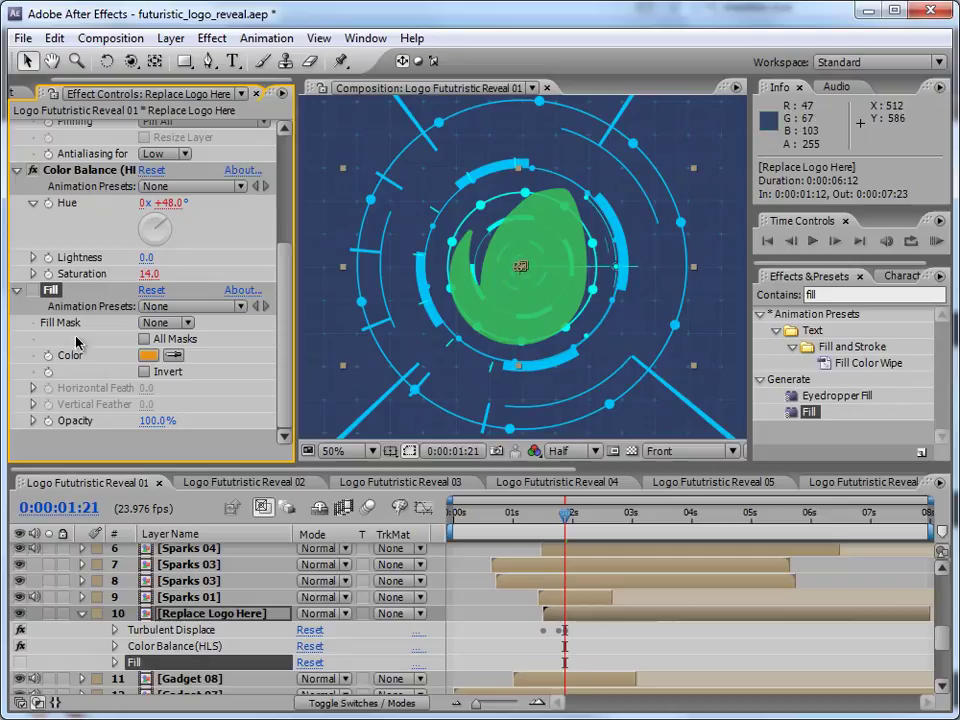
pyautogui.press('Delete')
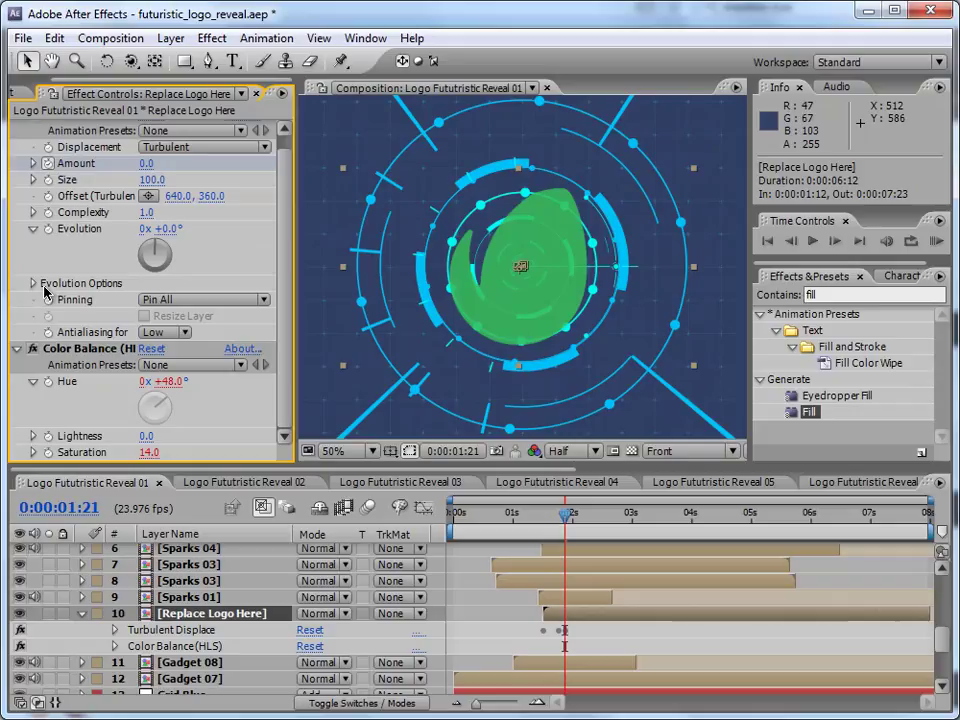
pyautogui.click(82, 614)
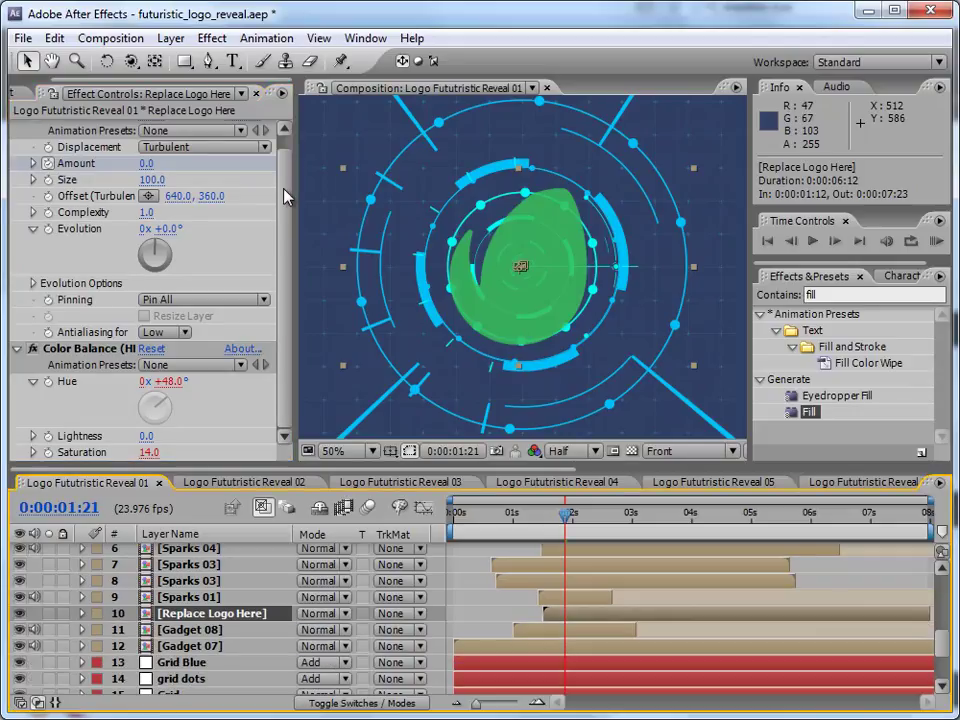
# On the Color Edit Main Here layer, set the Logo Colors slider to 335 and the Logo Colors Saturation slider to 98.
pyautogui.click(12, 92)
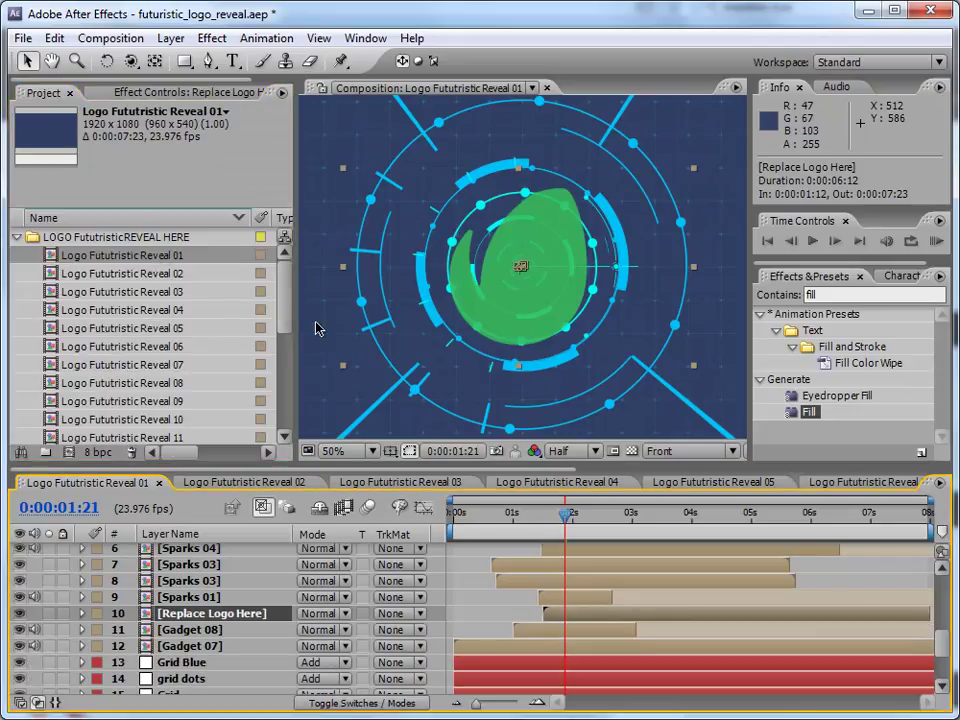
pyautogui.scroll(-2, 284, 300)
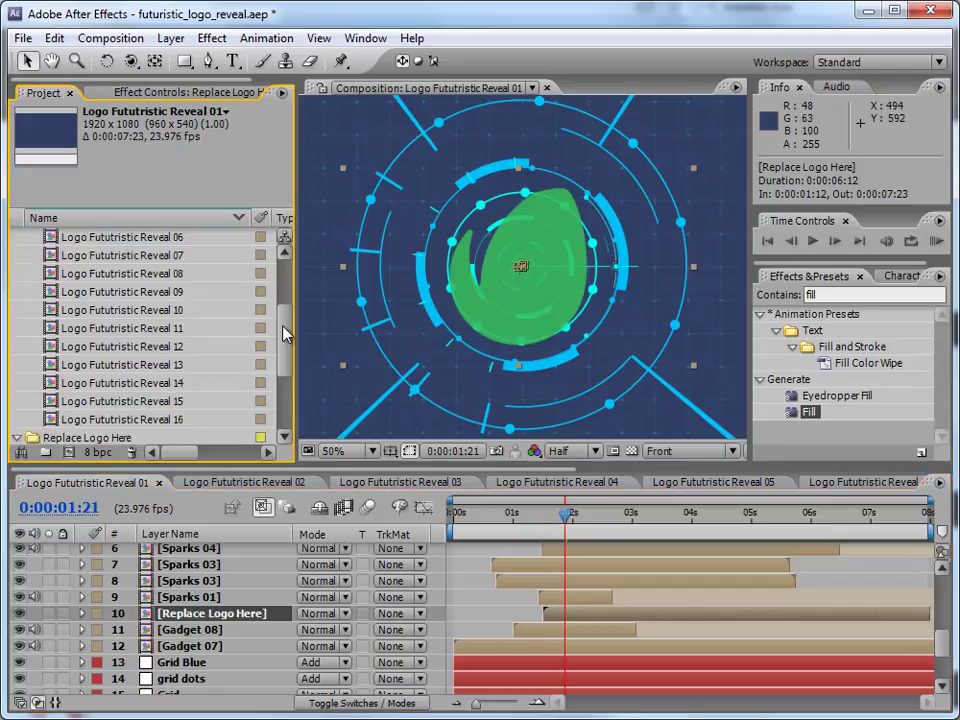
pyautogui.scroll(3, 945, 603)
pyautogui.scroll(1, 943, 598)
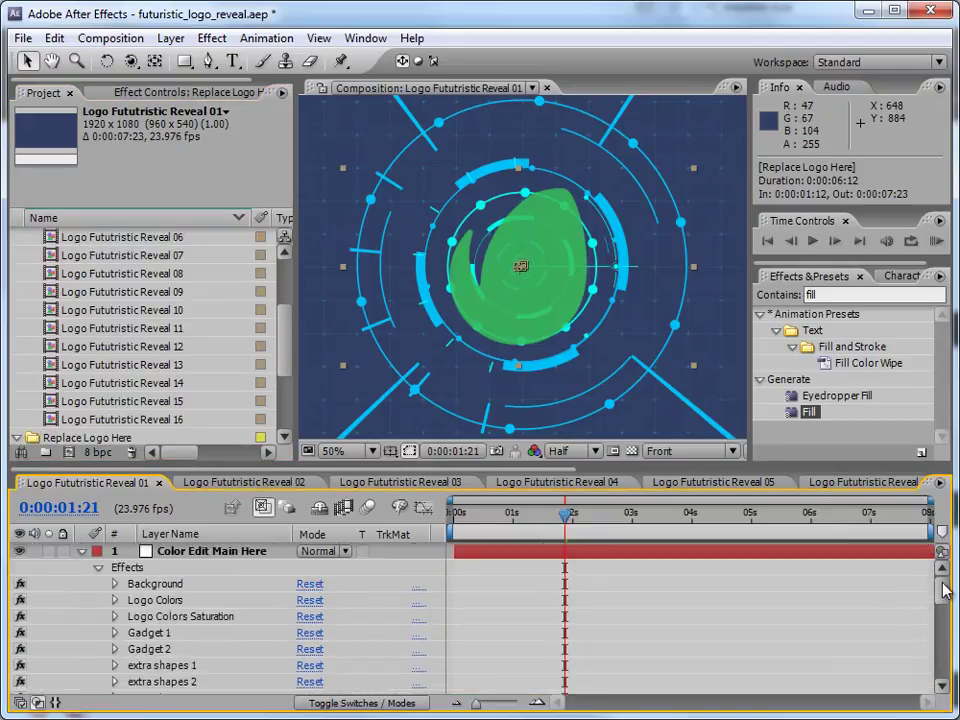
pyautogui.click(114, 600)
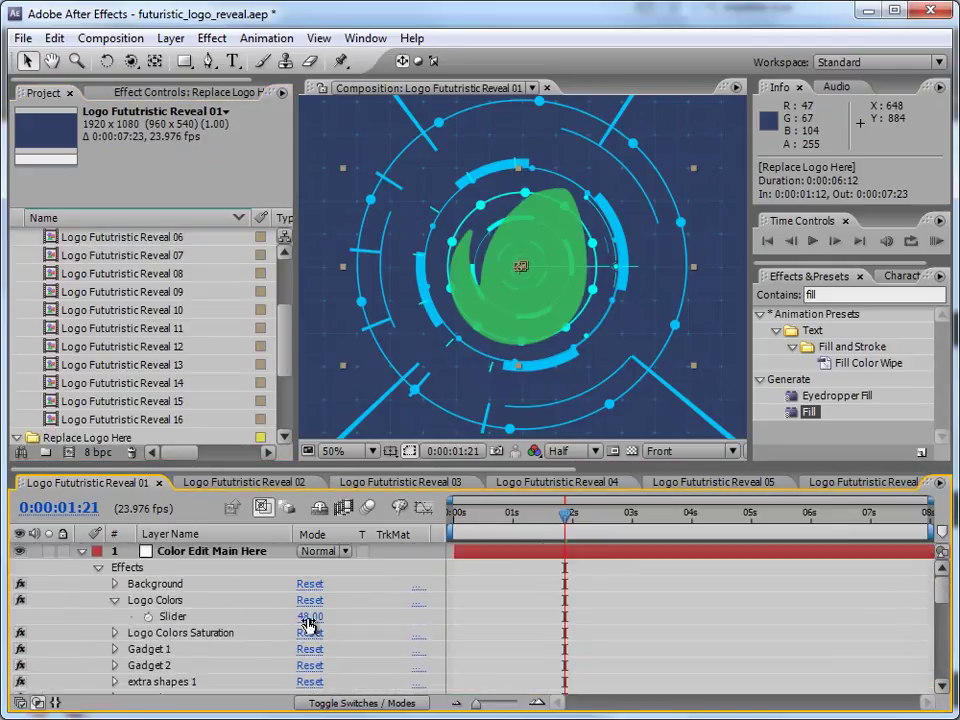
pyautogui.moveTo(311, 617); pyautogui.dragTo(572, 613)
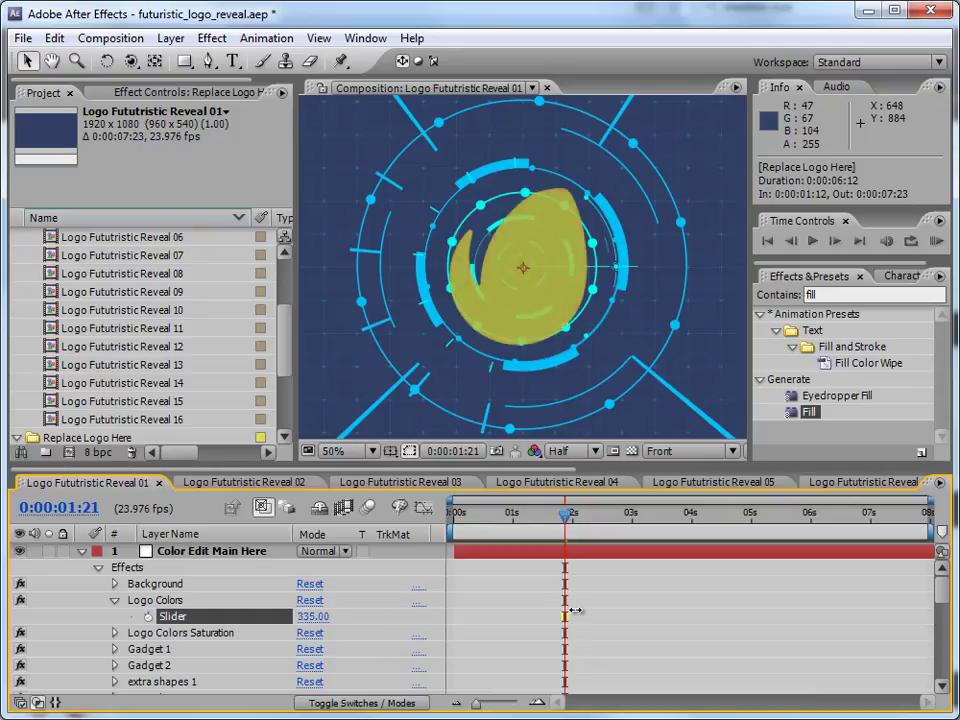
pyautogui.click(114, 633)
pyautogui.moveTo(318, 649); pyautogui.dragTo(392, 652)
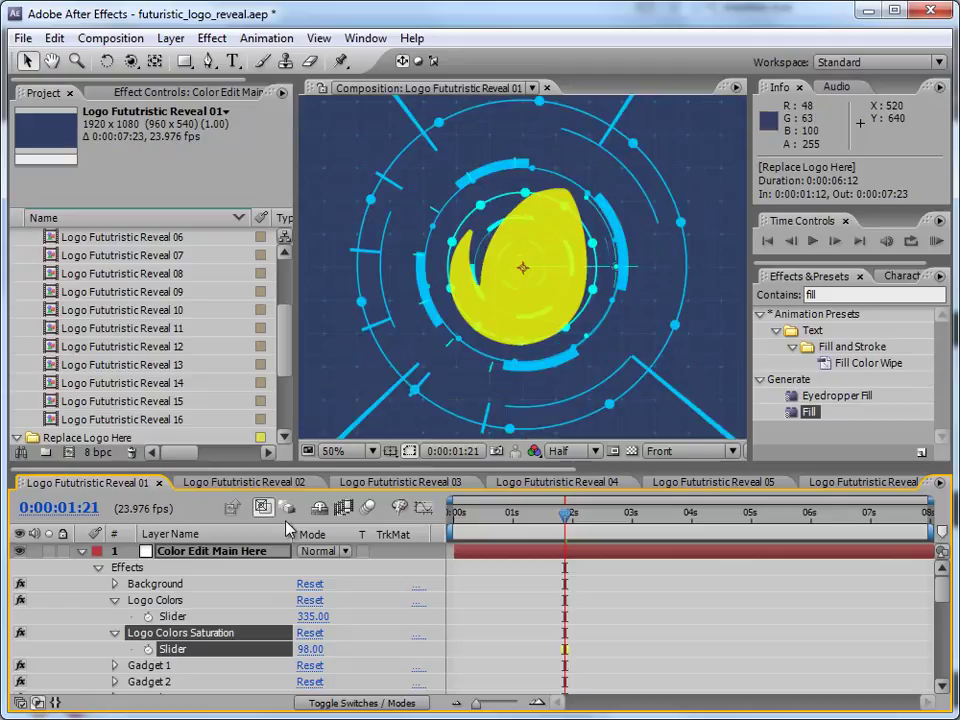
# Go to 0:00:00:19 and change the Gadget 1 color of Color Edit Main Here to magenta F700E8.
pyautogui.scroll(-2, 388, 626)
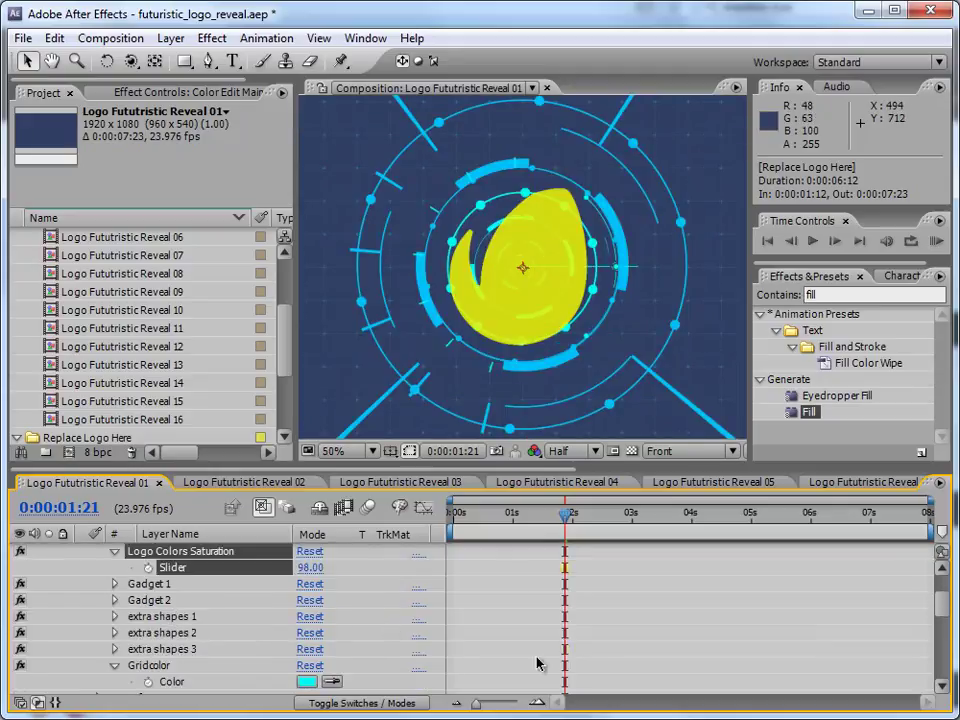
pyautogui.moveTo(474, 517); pyautogui.dragTo(500, 516)
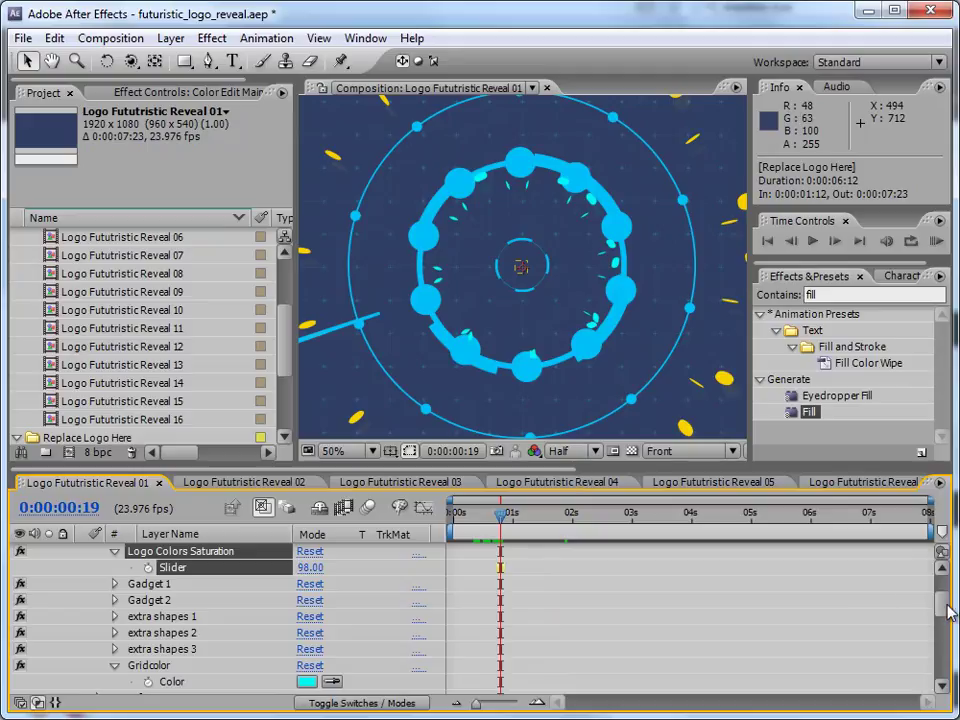
pyautogui.moveTo(949, 611); pyautogui.dragTo(951, 646)
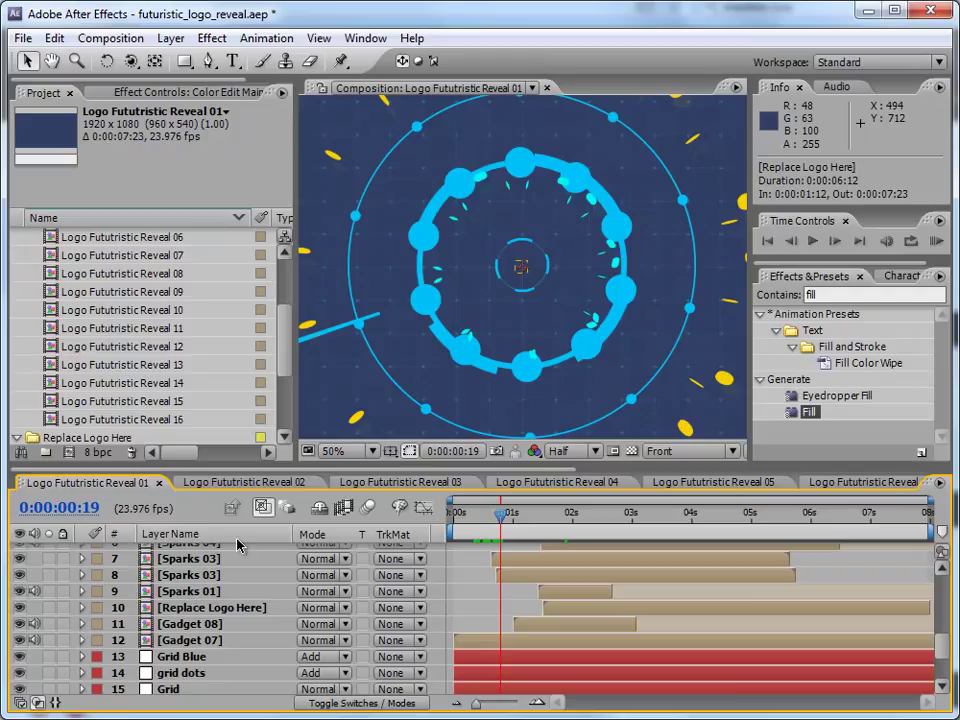
pyautogui.scroll(-2, 505, 385)
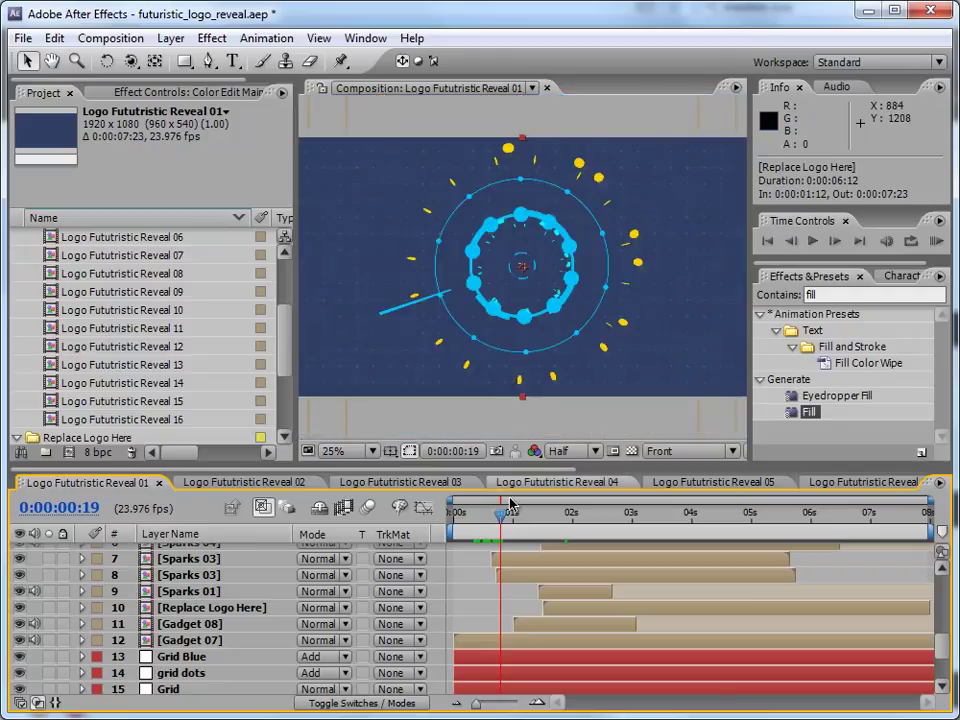
pyautogui.moveTo(946, 648); pyautogui.dragTo(946, 608)
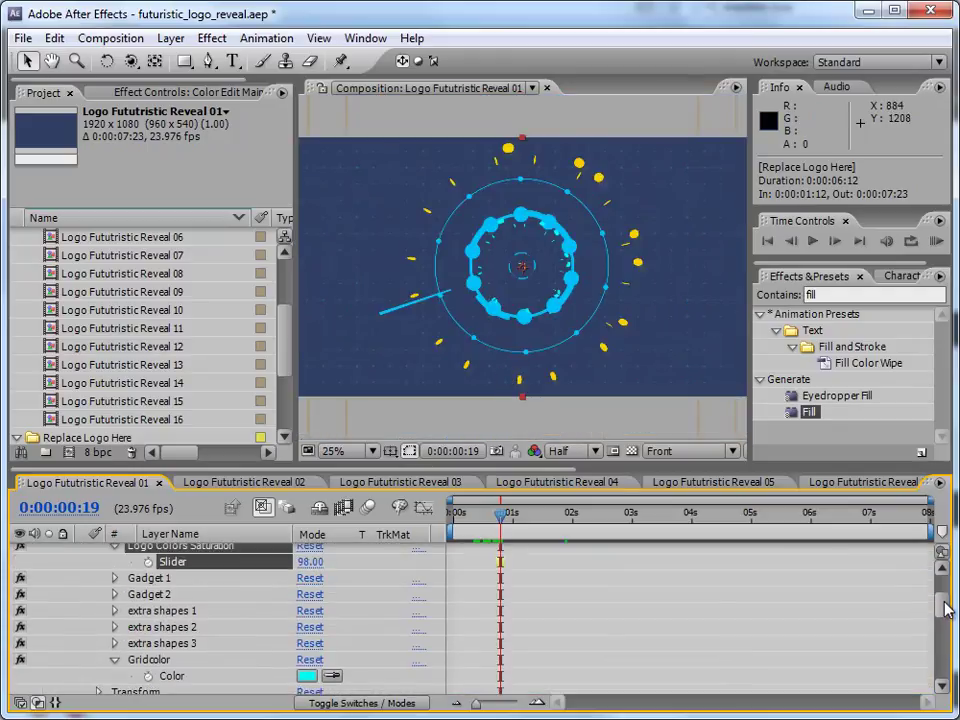
pyautogui.click(114, 583)
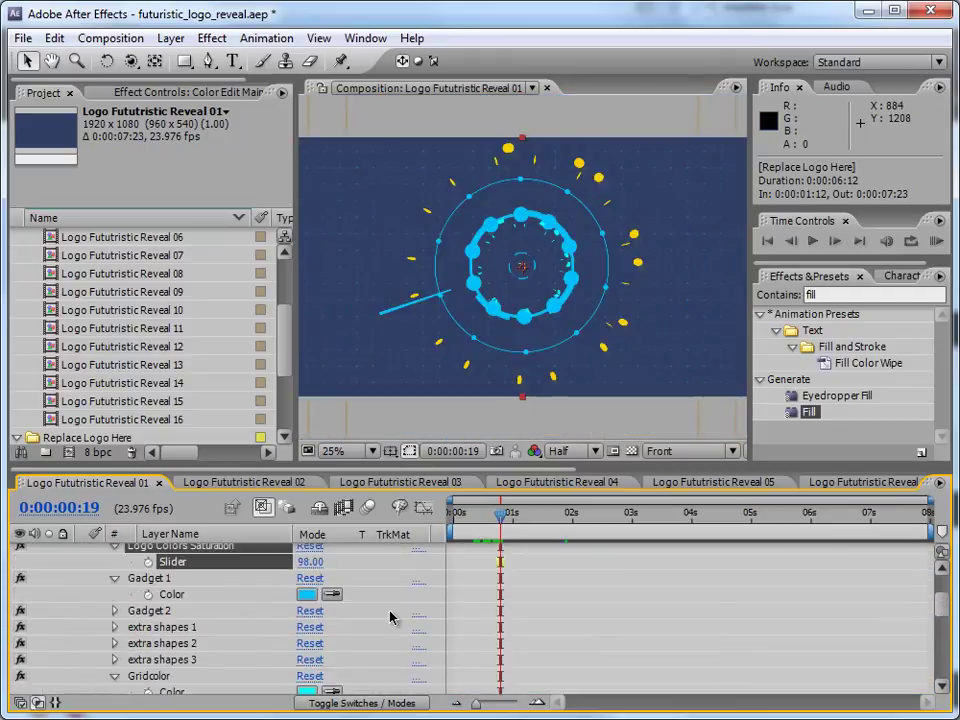
pyautogui.scroll(2, 441, 413)
pyautogui.click(306, 595)
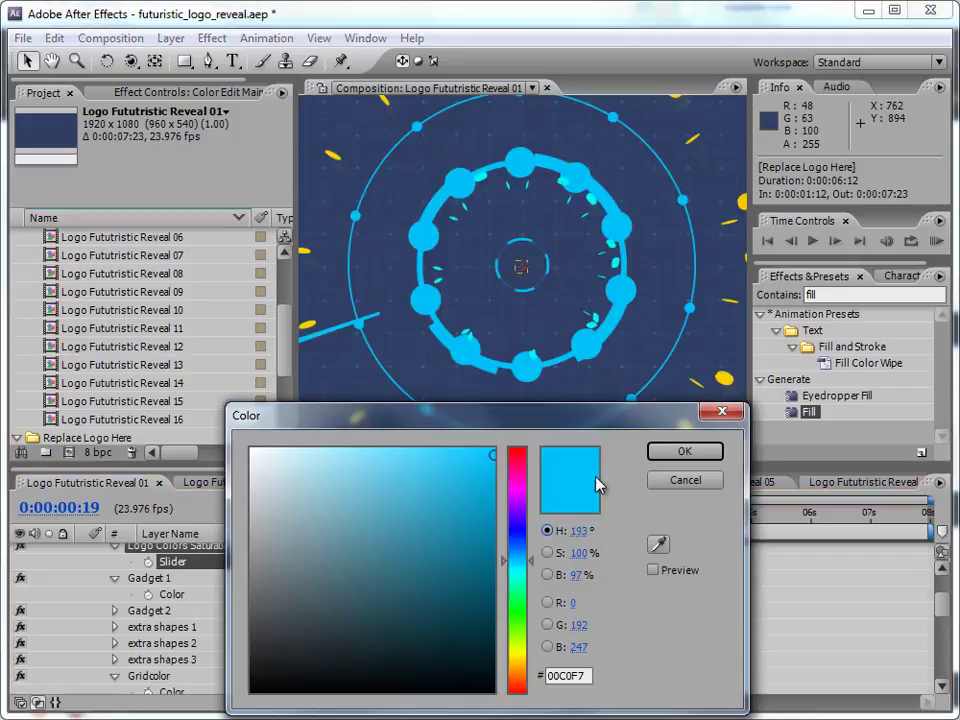
pyautogui.moveTo(509, 549); pyautogui.dragTo(510, 490)
pyautogui.click(706, 455)
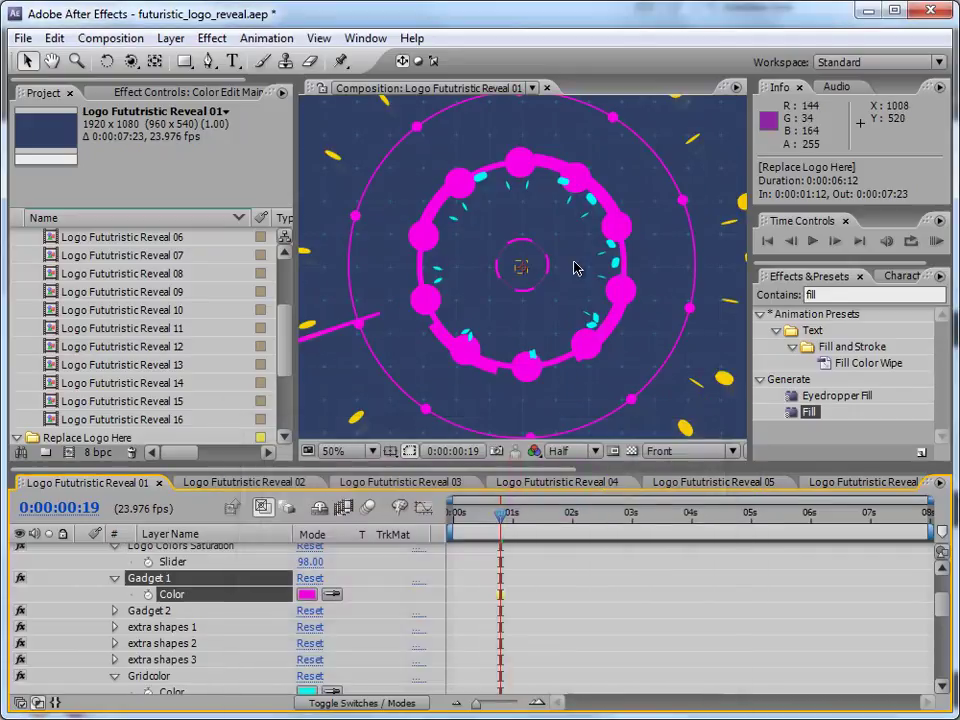
# Move to 0:00:01:12 and set the Gadget 1 color to white FFFFFF.
pyautogui.scroll(-2, 620, 300)
pyautogui.moveTo(500, 514); pyautogui.dragTo(549, 517)
pyautogui.click(306, 594)
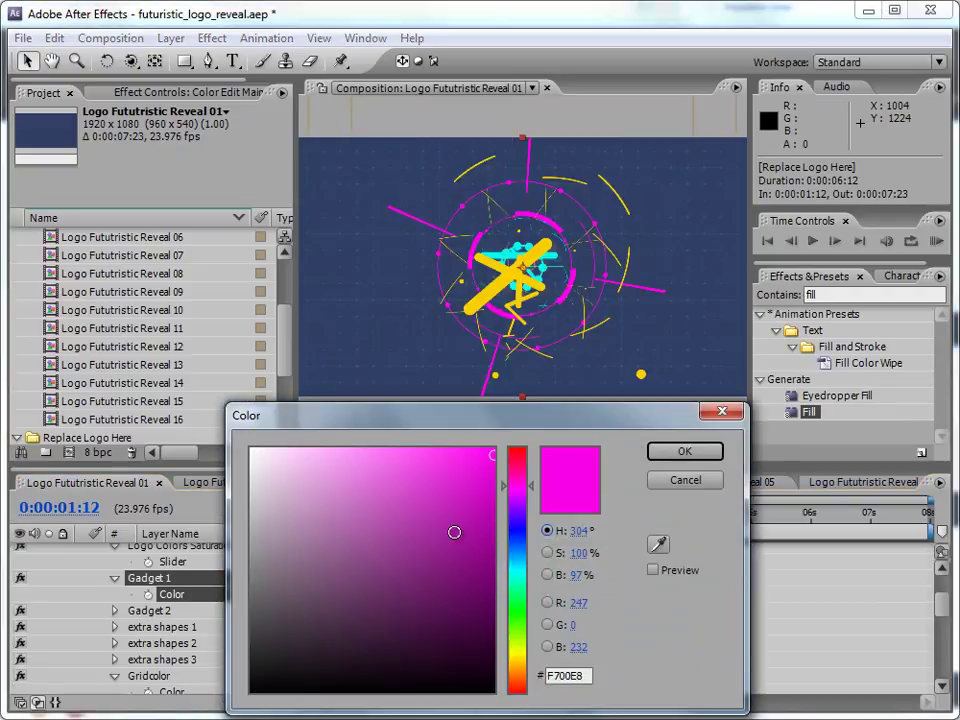
pyautogui.click(270, 449)
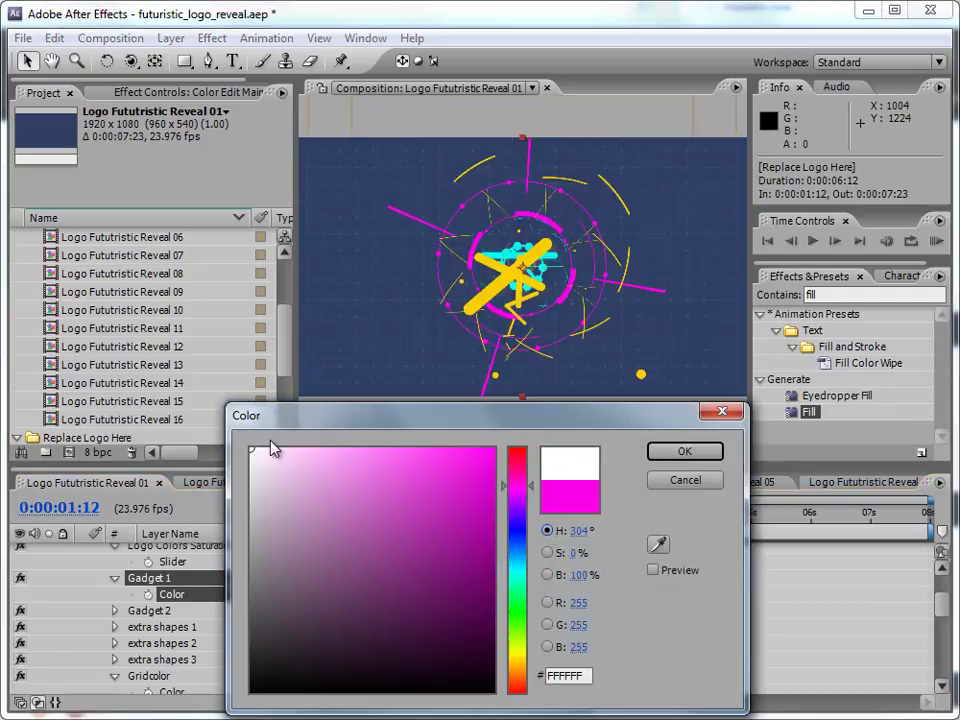
pyautogui.click(684, 451)
pyautogui.scroll(2, 530, 340)
pyautogui.scroll(-2, 530, 340)
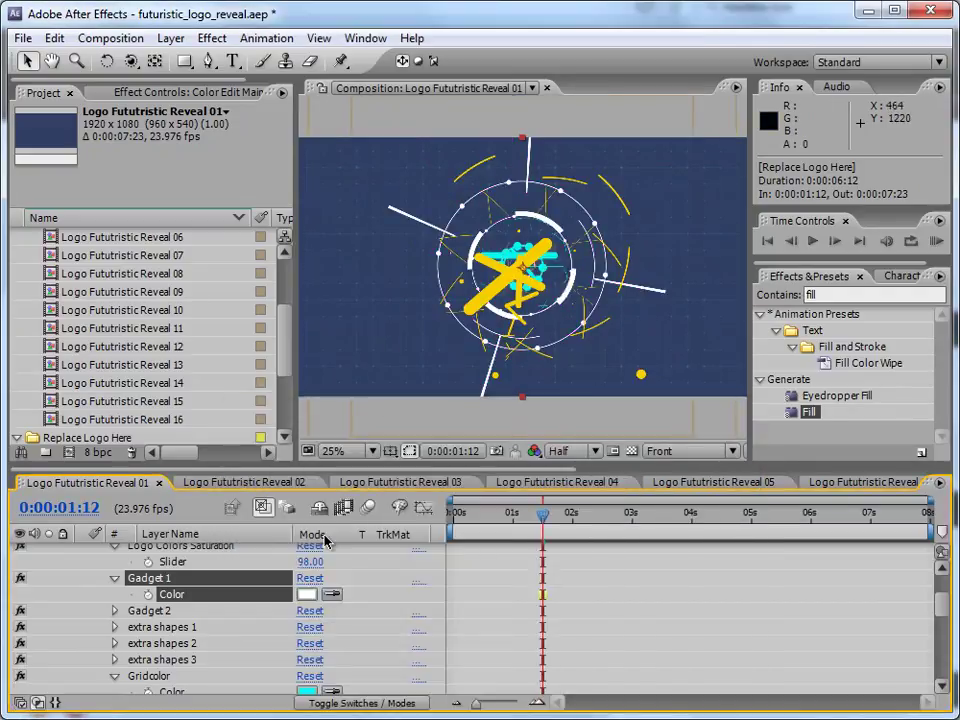
# Set the Gadget 2 color to white FFFFFF and check the animation up to 0:00:02:03.
pyautogui.click(113, 610)
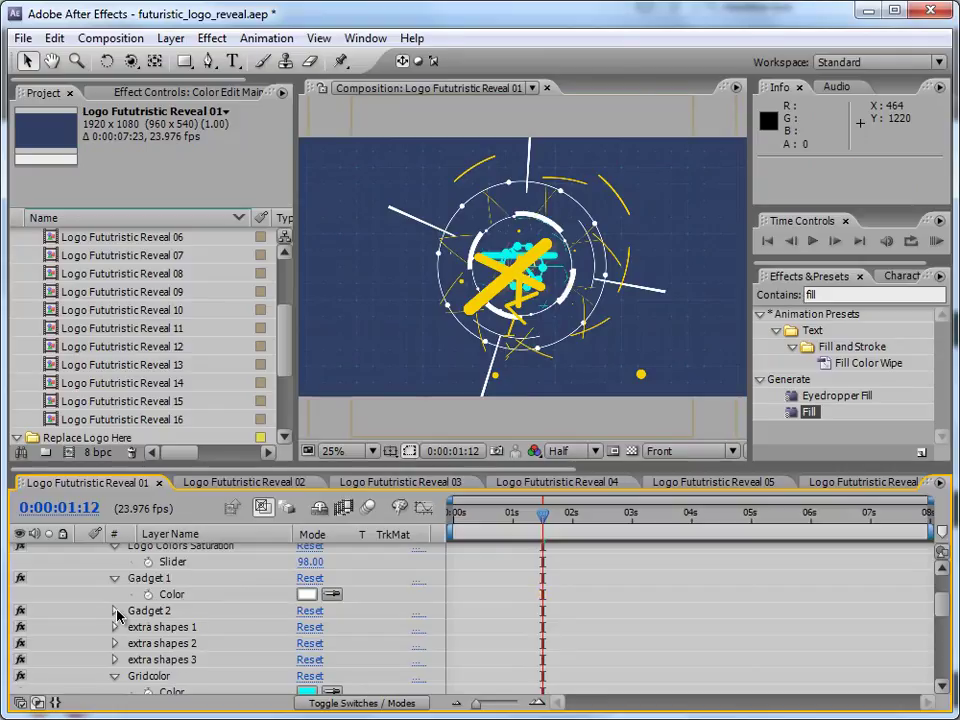
pyautogui.click(115, 610)
pyautogui.click(307, 627)
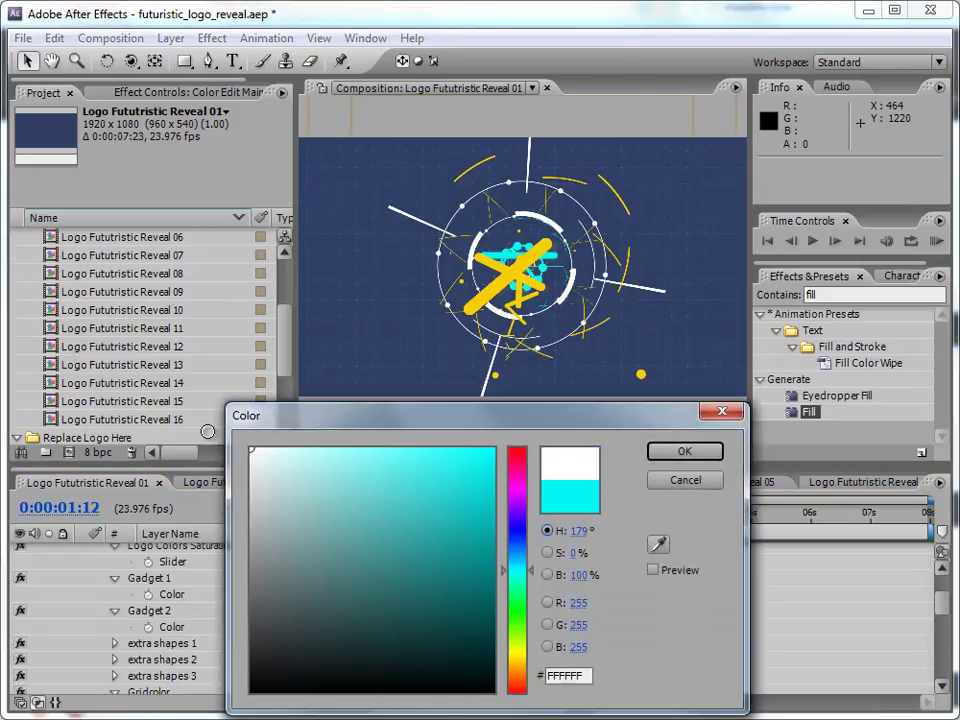
pyautogui.click(685, 451)
pyautogui.scroll(2, 566, 270)
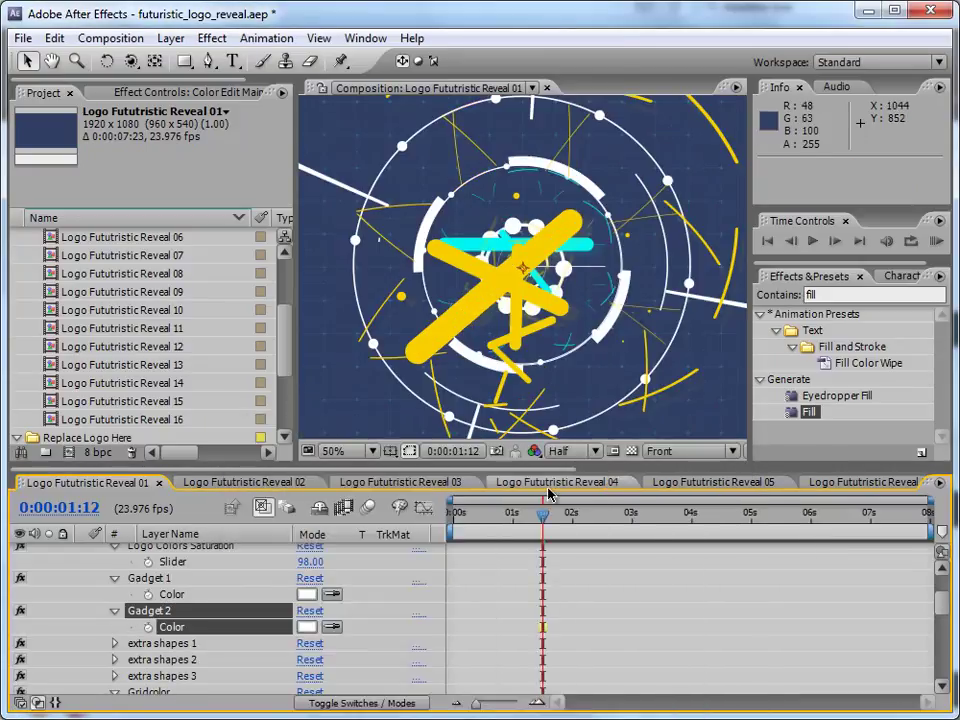
pyautogui.moveTo(471, 512); pyautogui.dragTo(580, 517)
pyautogui.scroll(-2, 530, 296)
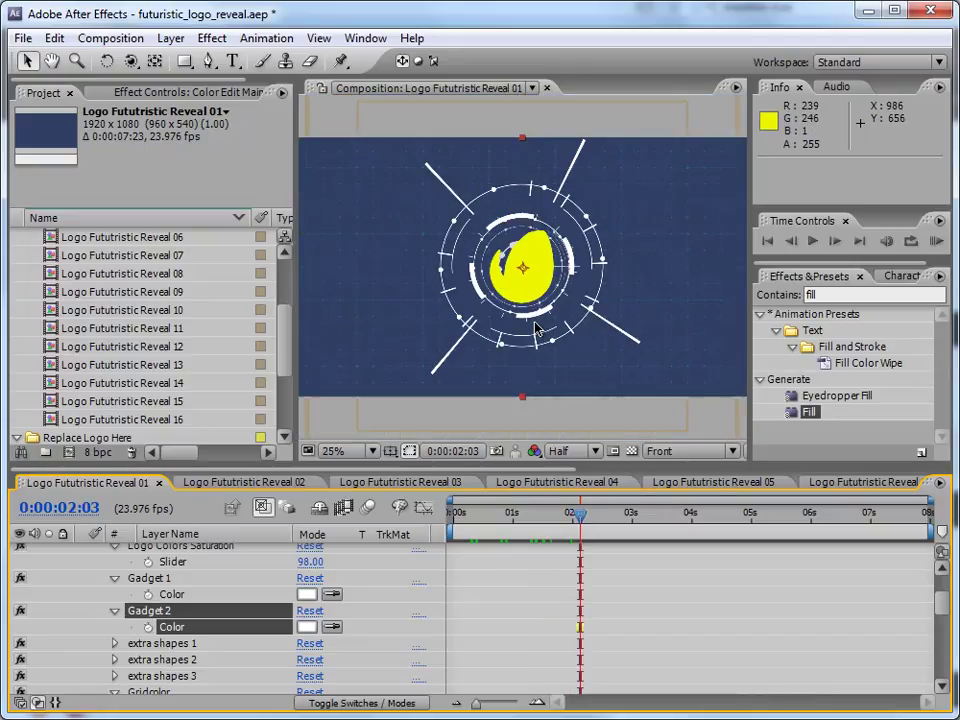
# Go to 0:00:00:22 and set the extra shapes 1 color to white FFFFFF.
pyautogui.click(114, 643)
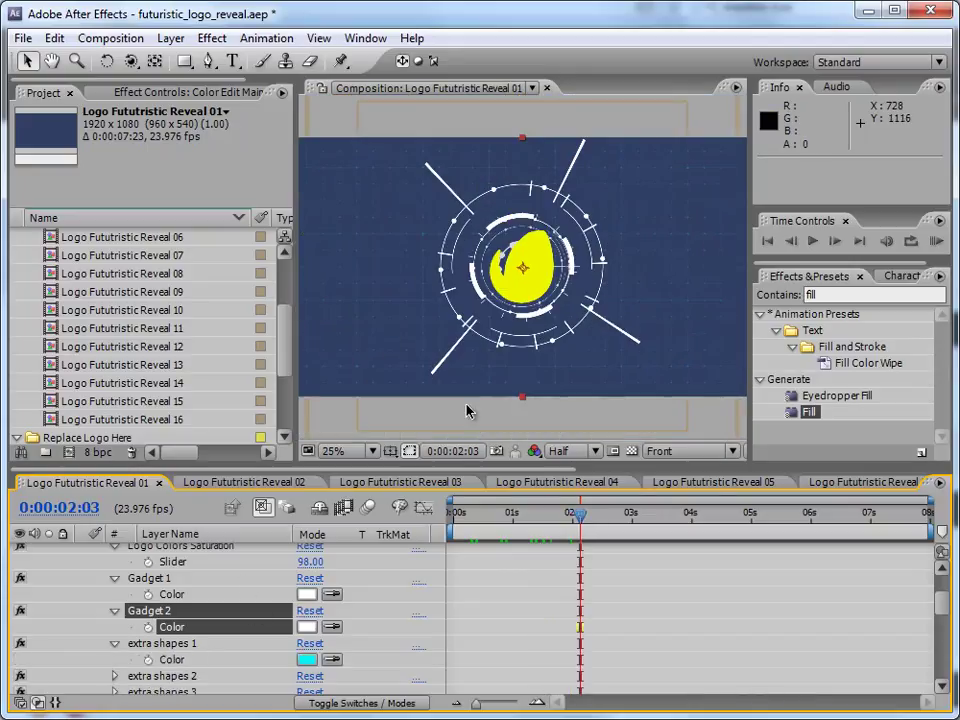
pyautogui.click(508, 512)
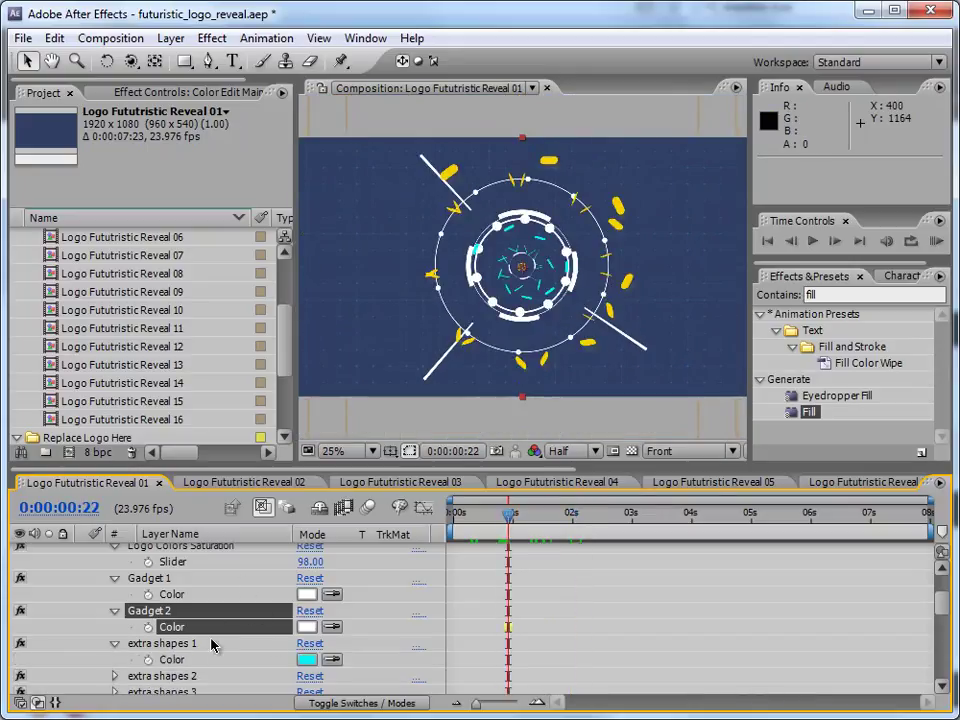
pyautogui.click(306, 665)
pyautogui.click(240, 440)
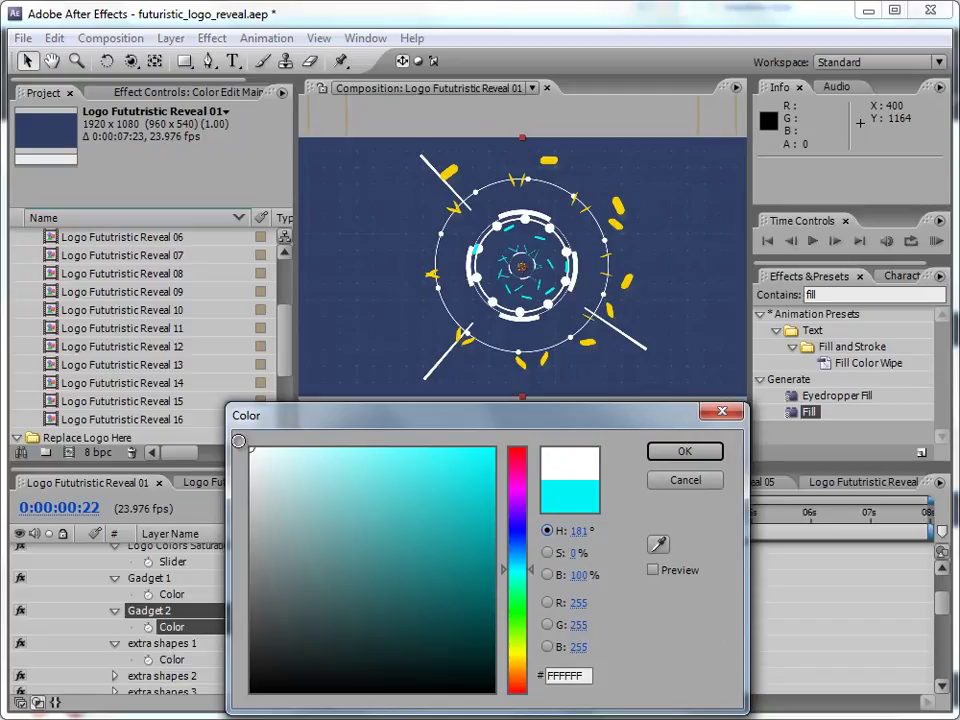
pyautogui.click(670, 458)
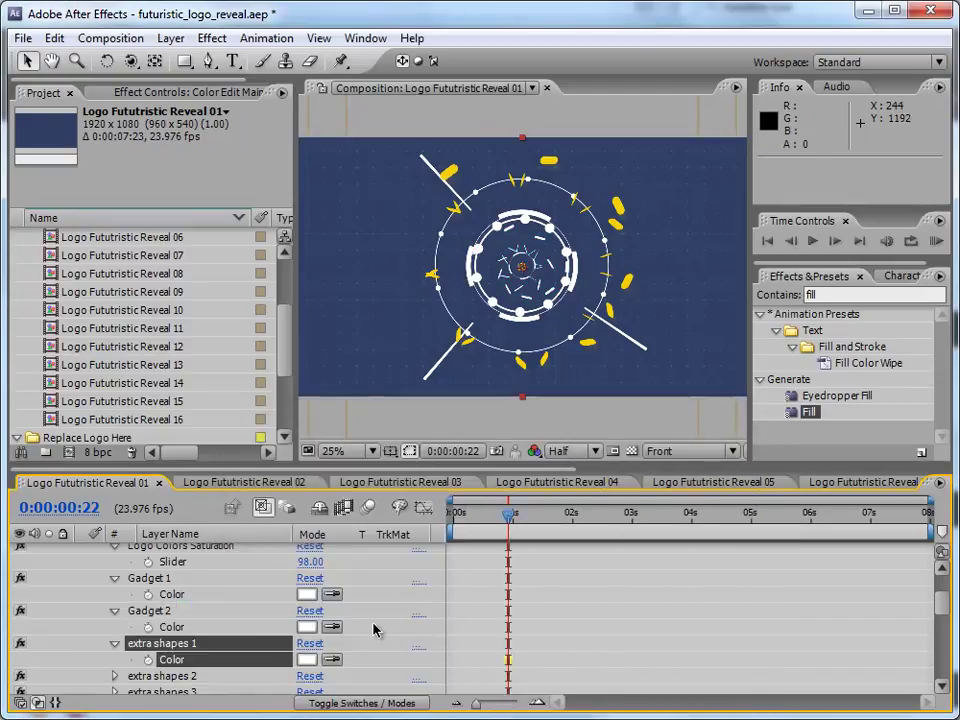
# Change the extra shapes 2 color to a soft red.
pyautogui.scroll(-1, 310, 668)
pyautogui.click(114, 645)
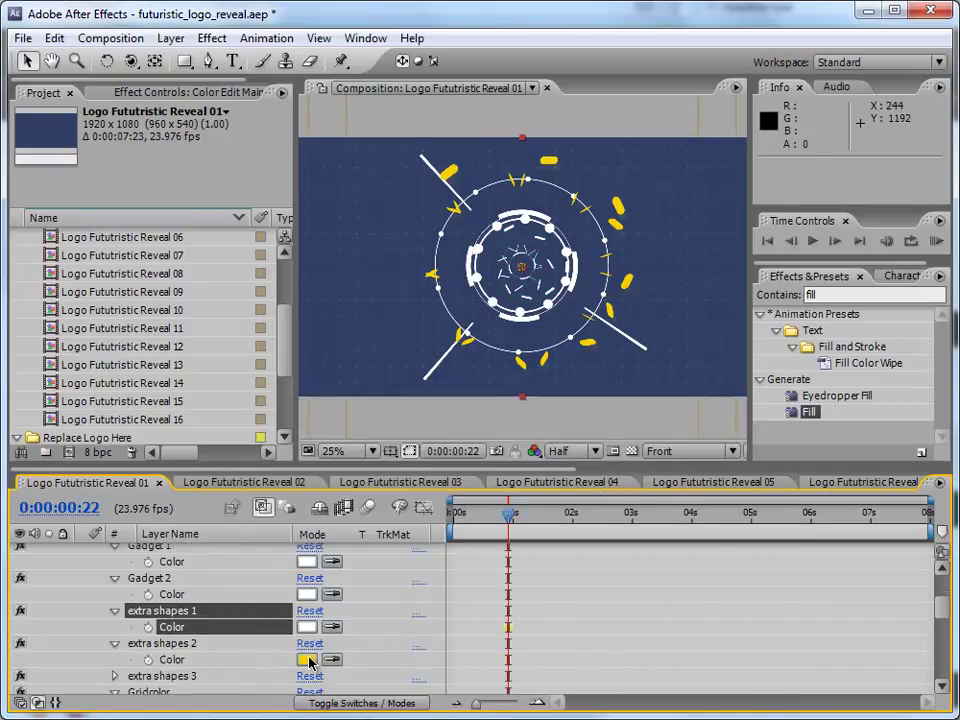
pyautogui.click(309, 660)
pyautogui.moveTo(503, 518); pyautogui.dragTo(505, 452)
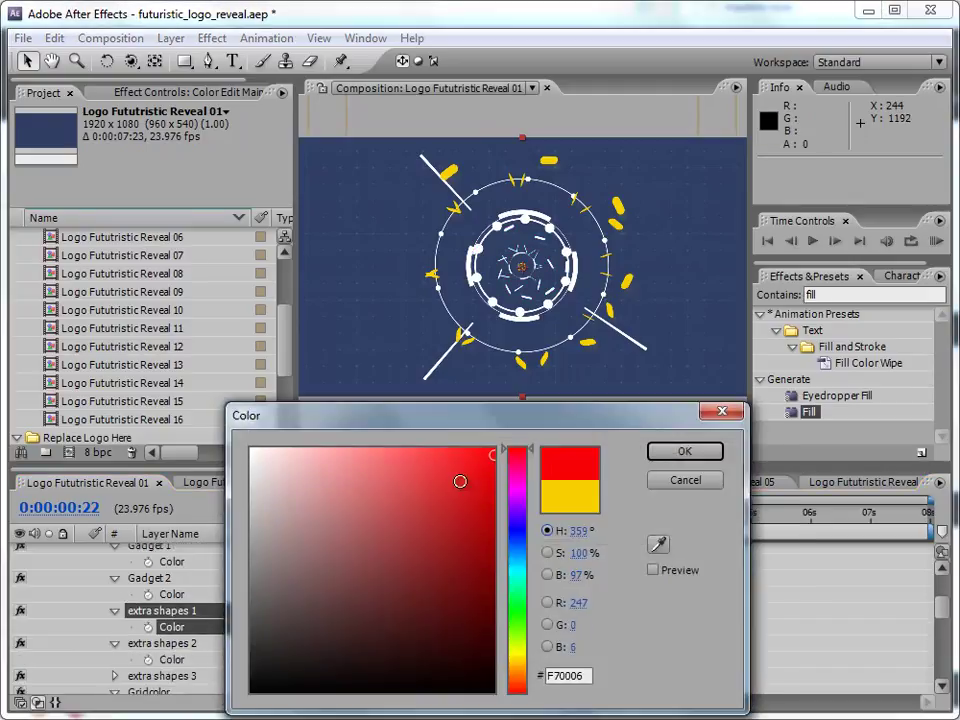
pyautogui.click(435, 476)
pyautogui.click(684, 451)
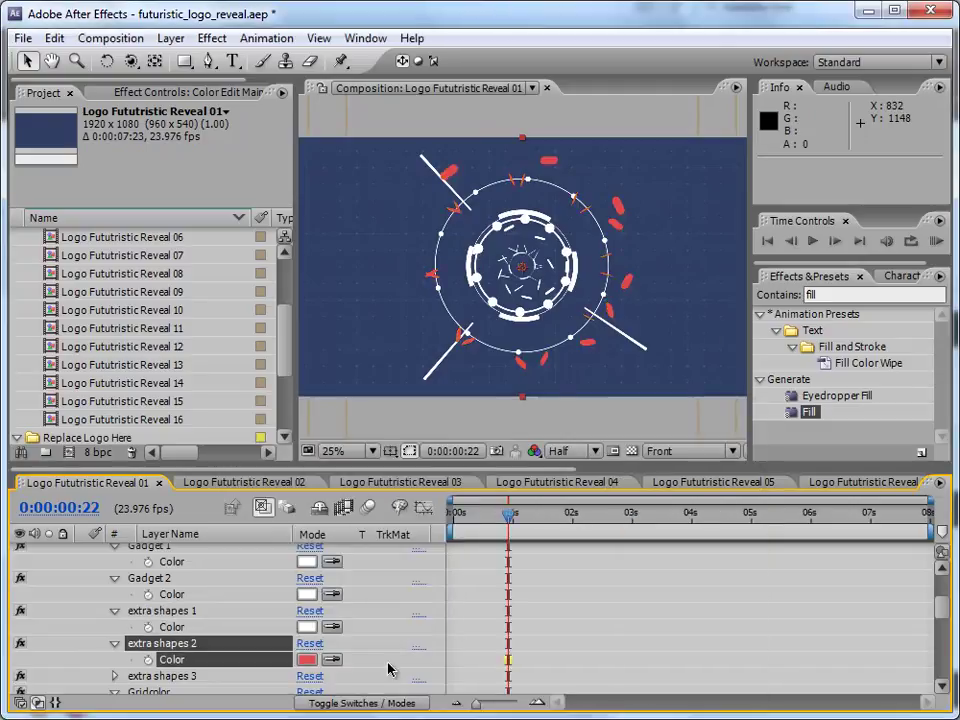
# Set the extra shapes 2 color to orange ED7819.
pyautogui.click(304, 660)
pyautogui.moveTo(516, 674); pyautogui.dragTo(520, 682)
pyautogui.click(470, 471)
pyautogui.click(656, 455)
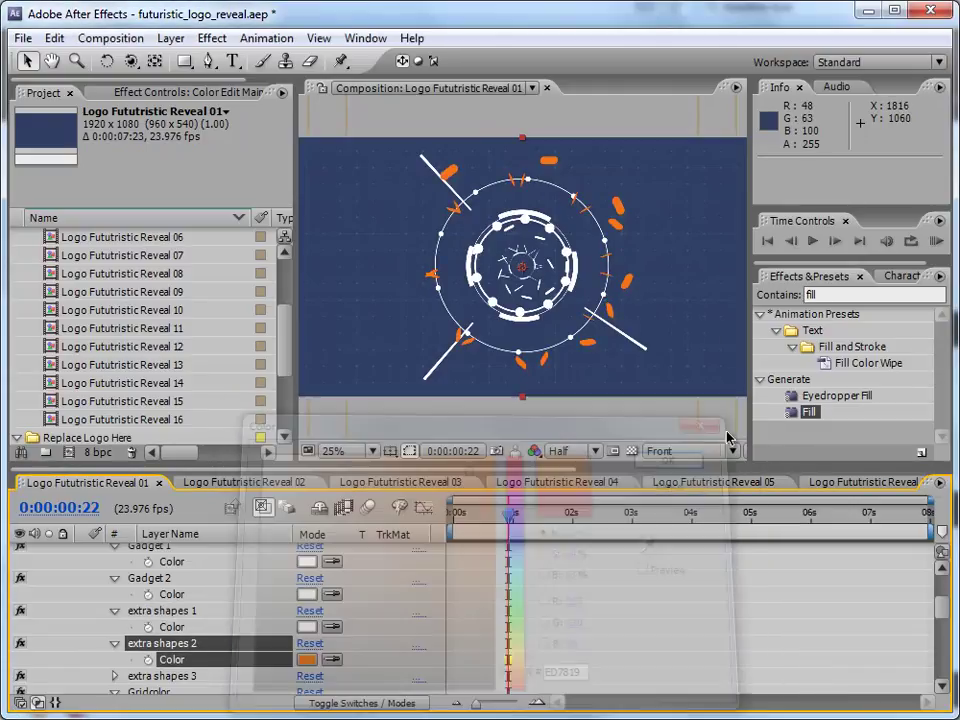
# Set the extra shapes 3 color to light cyan 56F1EF and check the animation up to 0:00:01:15.
pyautogui.scroll(-1, 425, 596)
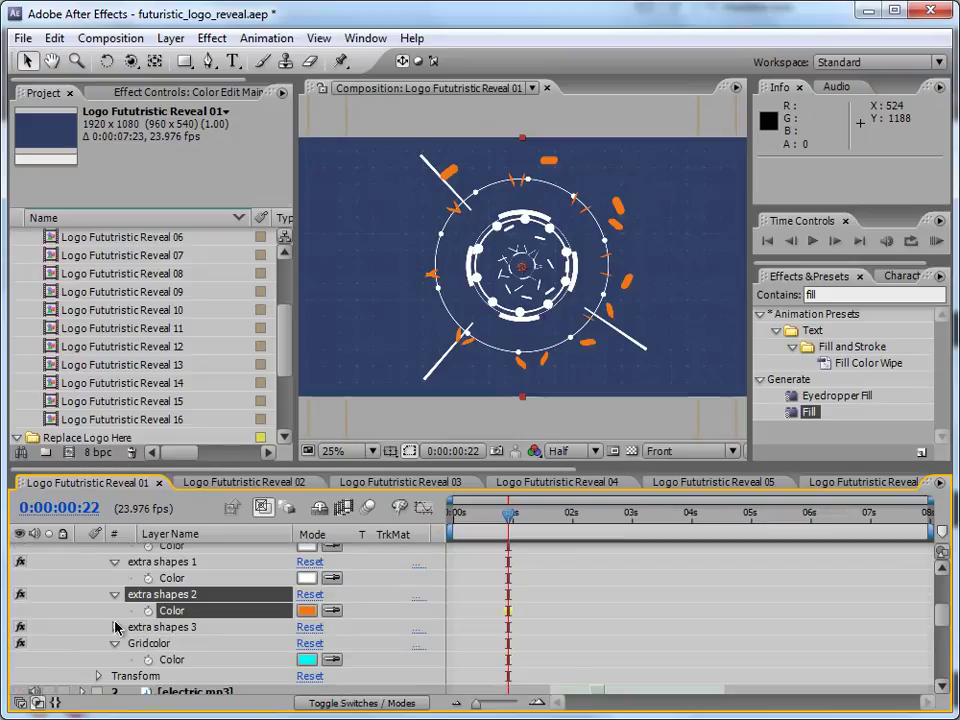
pyautogui.click(115, 627)
pyautogui.click(320, 655)
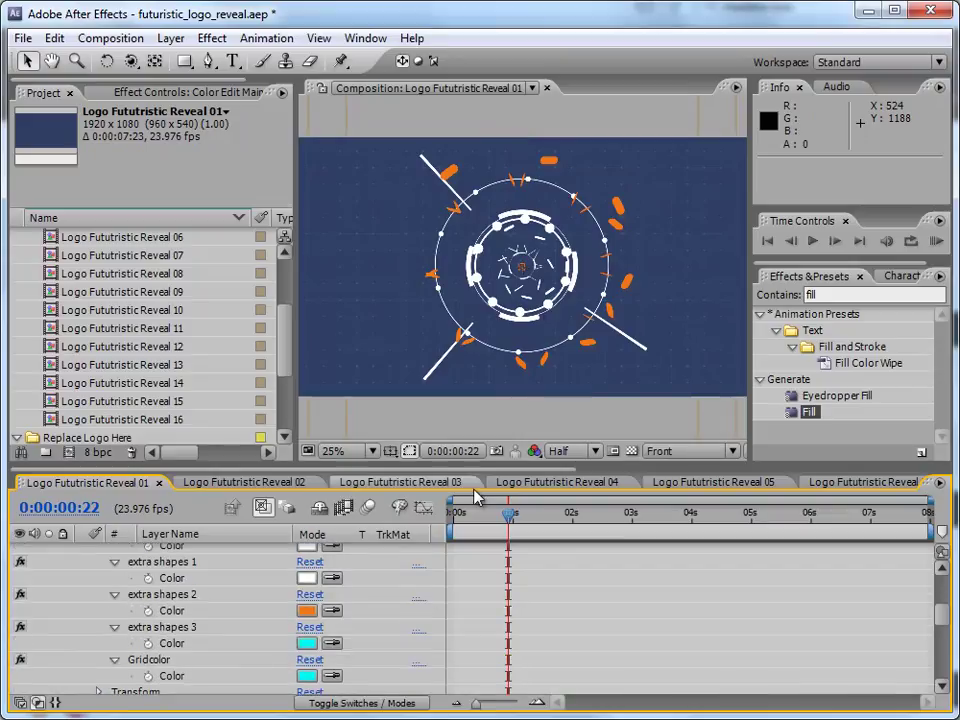
pyautogui.click(307, 645)
pyautogui.click(407, 461)
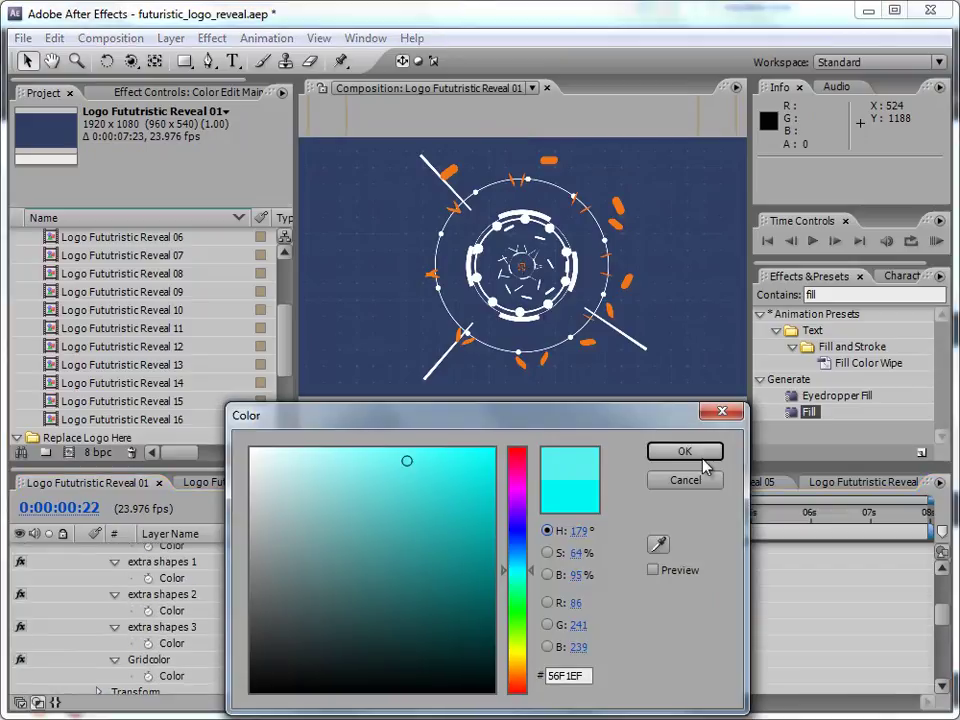
pyautogui.click(700, 453)
pyautogui.scroll(2, 618, 340)
pyautogui.moveTo(491, 512); pyautogui.dragTo(550, 520)
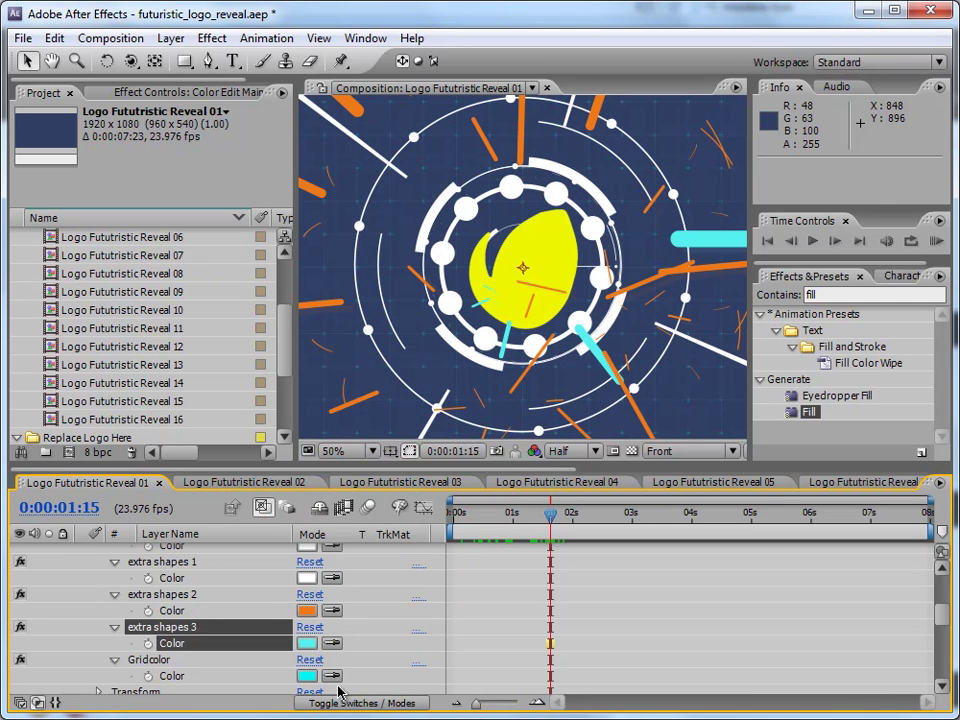
# Set the Gridcolor effect's color to white FFFFFF and inspect the grid in the composition.
pyautogui.click(306, 677)
pyautogui.moveTo(324, 486); pyautogui.dragTo(231, 433)
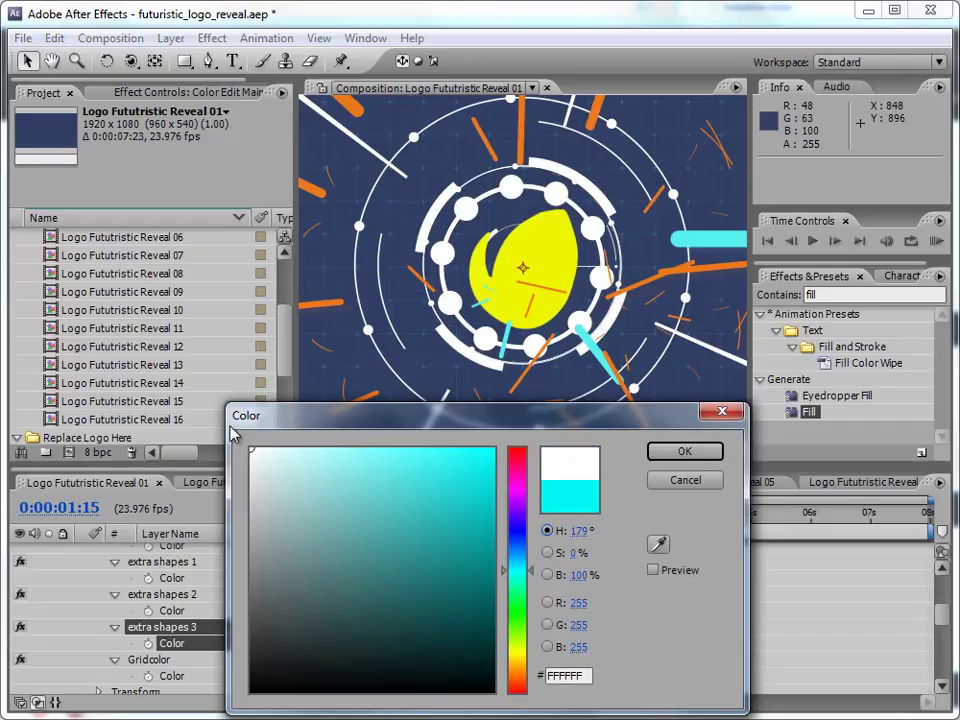
pyautogui.click(672, 453)
pyautogui.scroll(1, 362, 330)
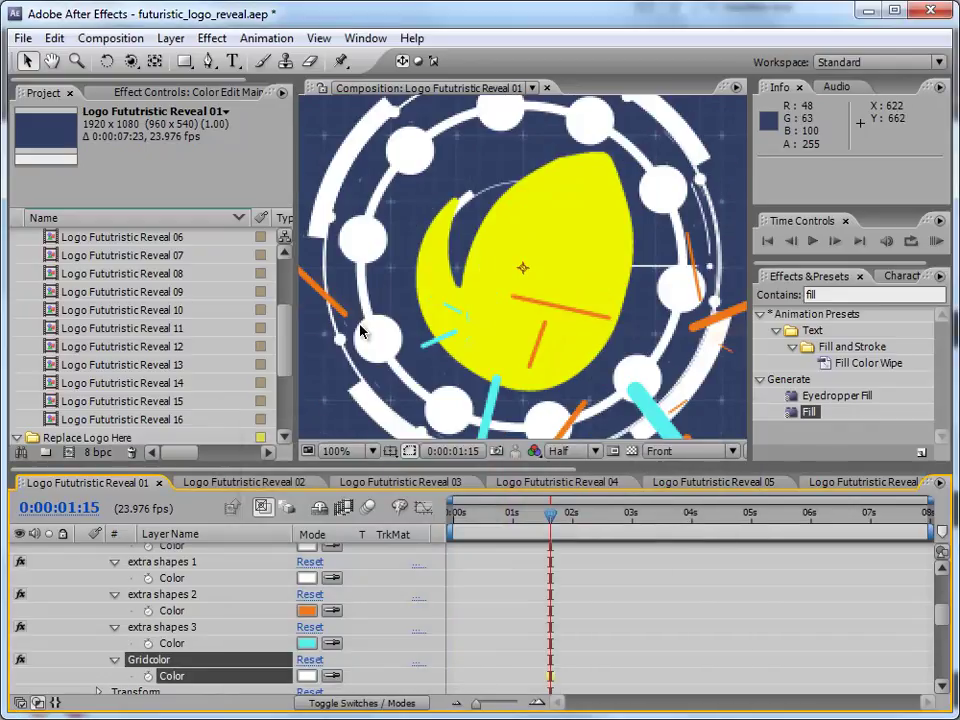
pyautogui.scroll(-2, 362, 318)
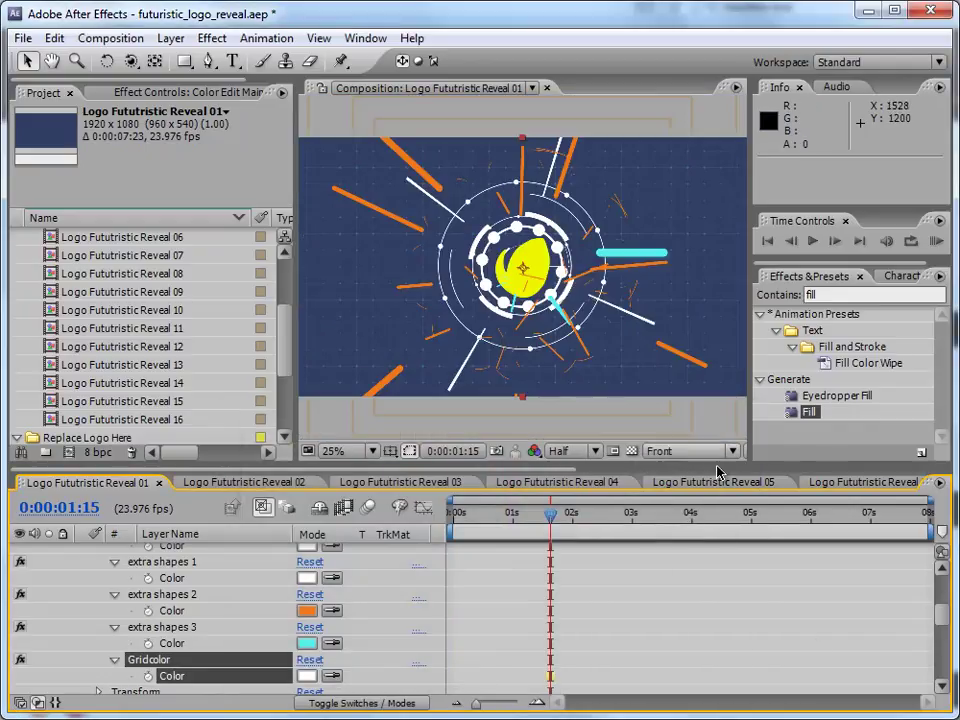
pyautogui.press('.')
# Hide the Grid Blue, grid dots and Grid layers, and turn their visibility back on.
pyautogui.moveTo(945, 617); pyautogui.dragTo(945, 662)
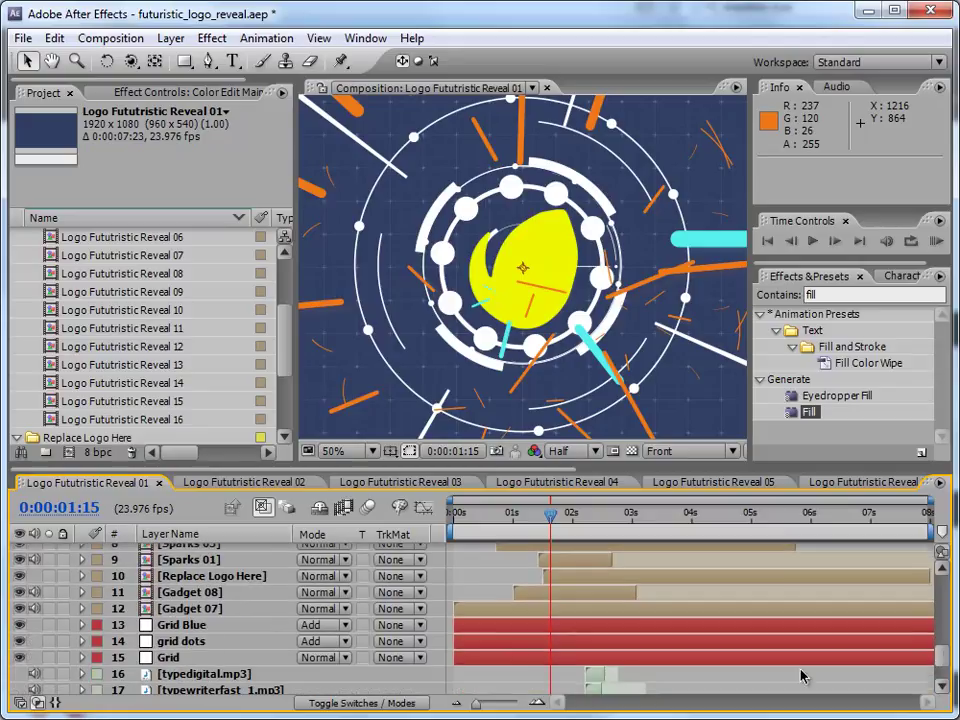
pyautogui.click(19, 627)
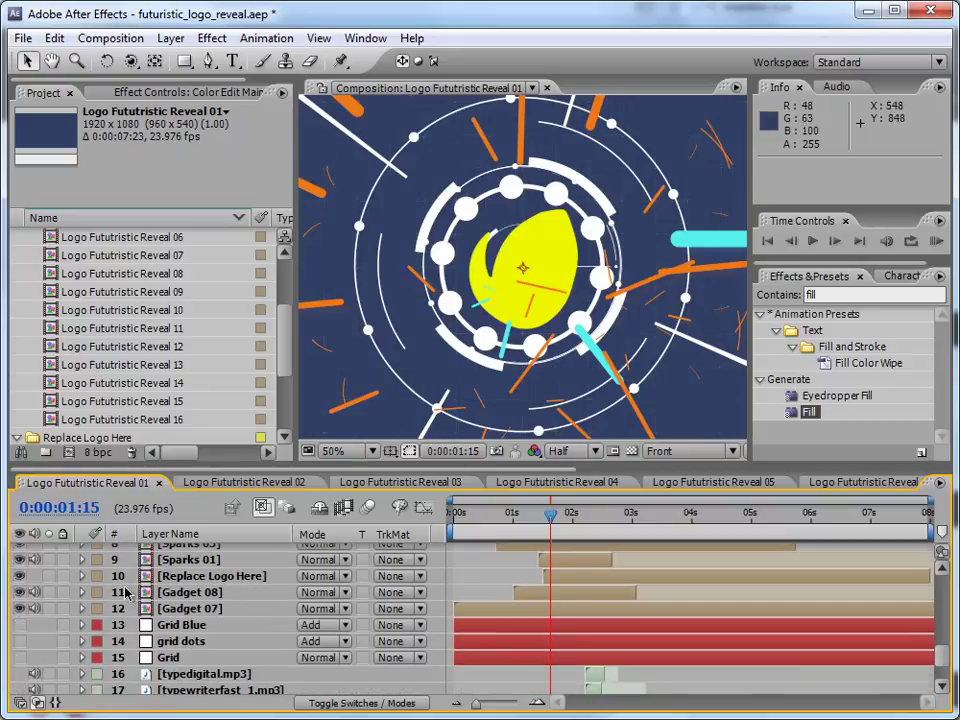
pyautogui.moveTo(25, 627); pyautogui.dragTo(13, 665)
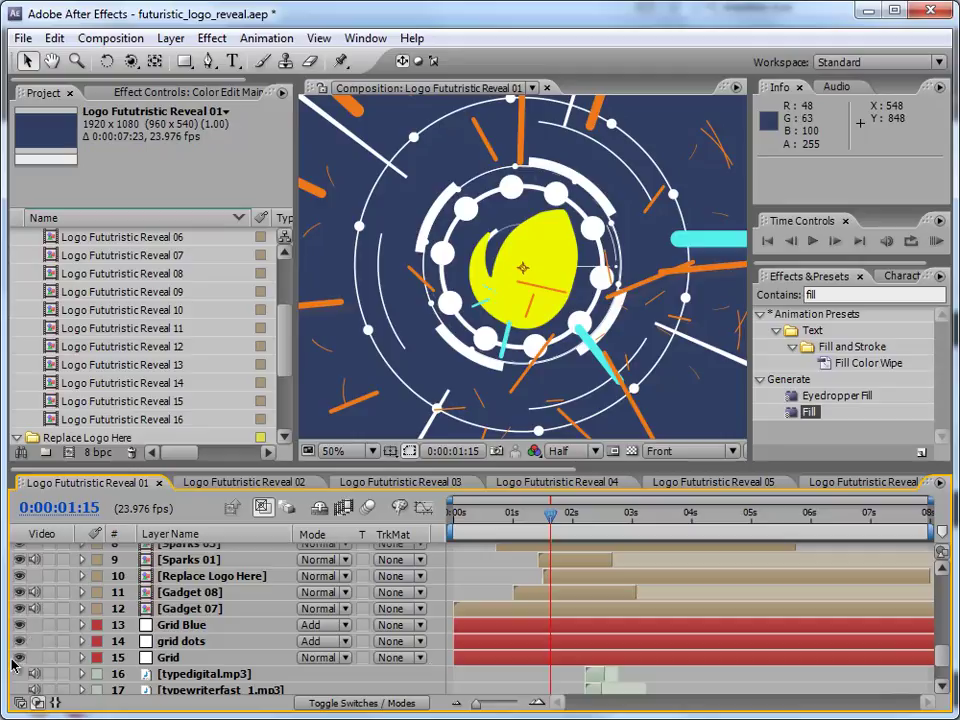
# Enlarge the timeline area slightly and hide the Square 02, Sparks 04, both Sparks 03 and Sparks 01 layers.
pyautogui.moveTo(546, 462); pyautogui.dragTo(546, 452)
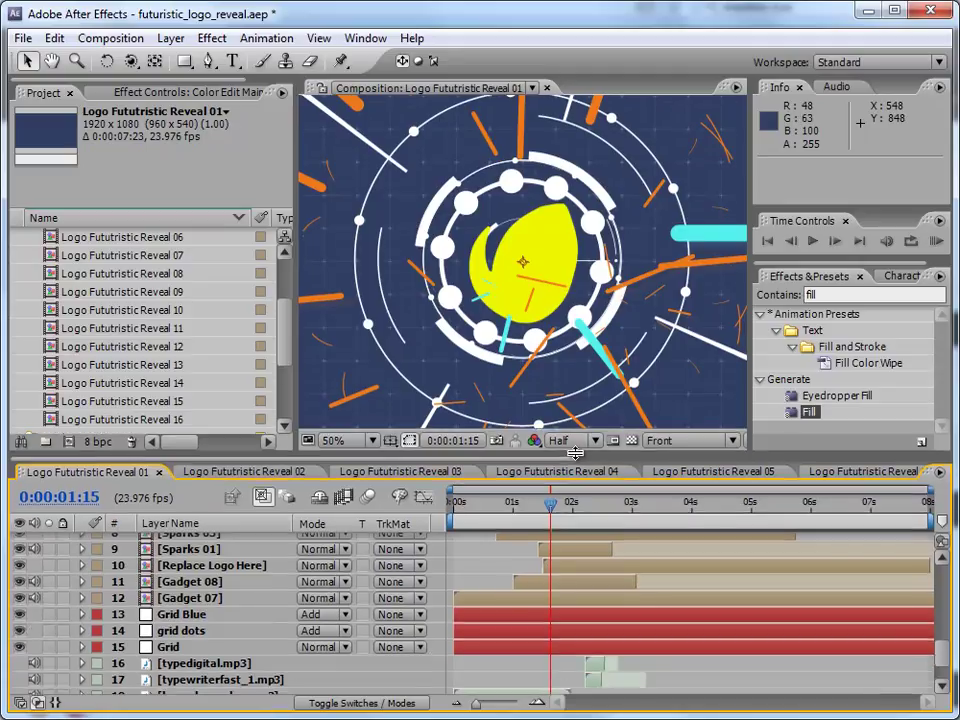
pyautogui.scroll(2, 395, 586)
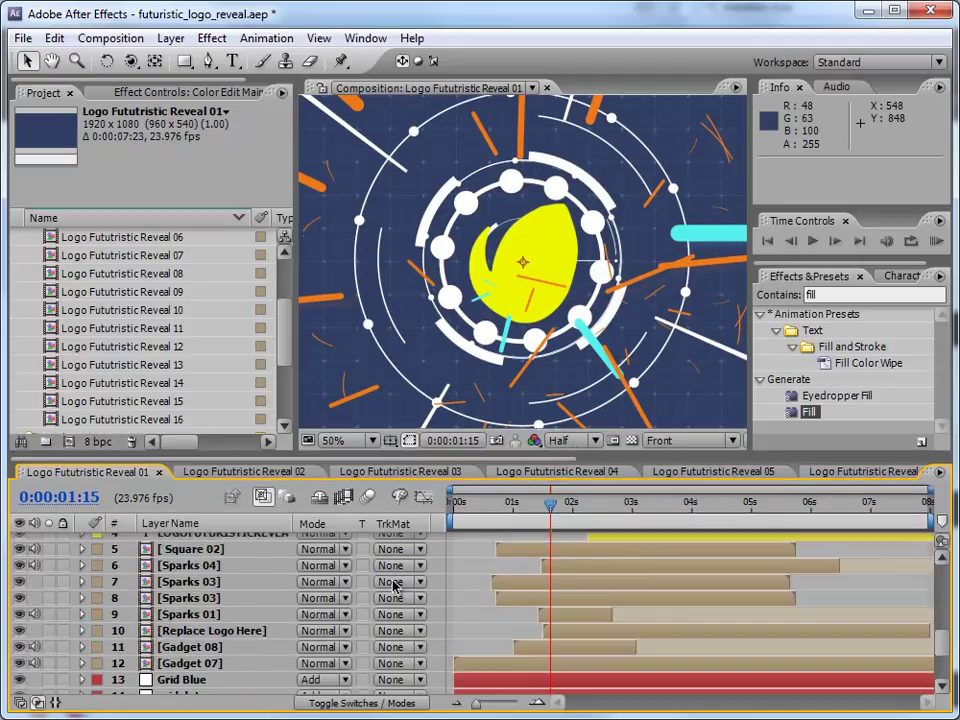
pyautogui.click(528, 583)
pyautogui.press(',')
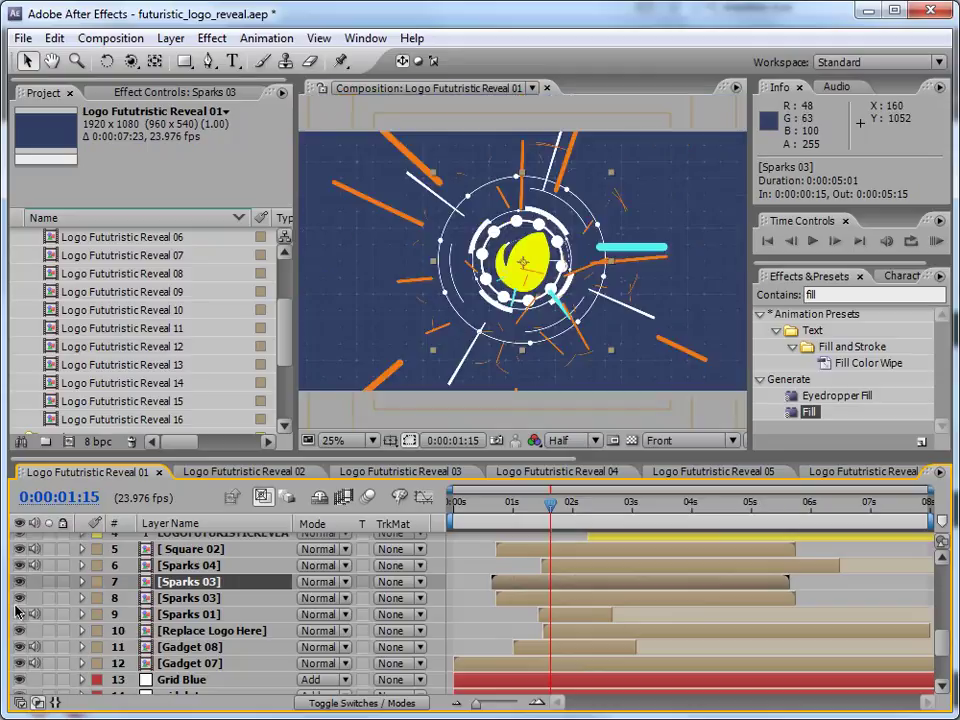
pyautogui.moveTo(18, 582); pyautogui.dragTo(18, 549)
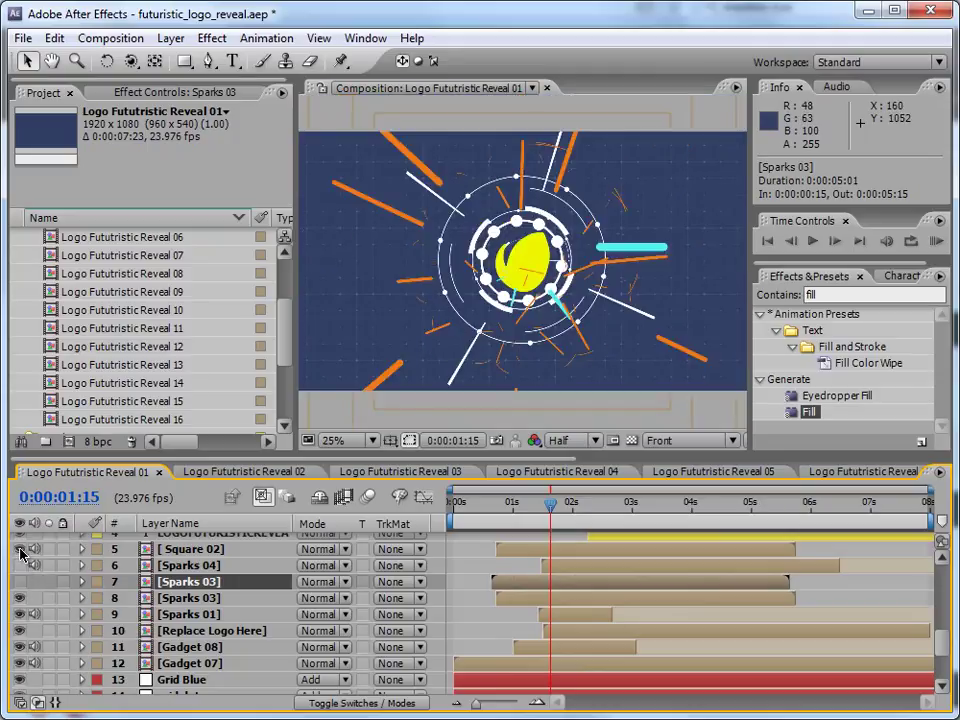
pyautogui.click(19, 598)
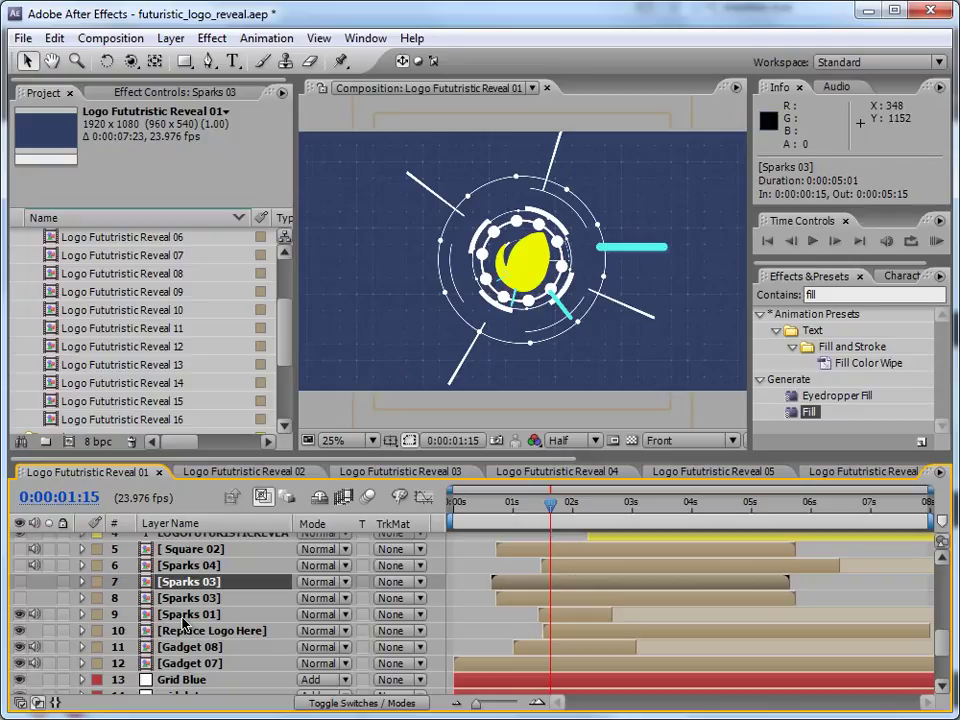
pyautogui.click(19, 614)
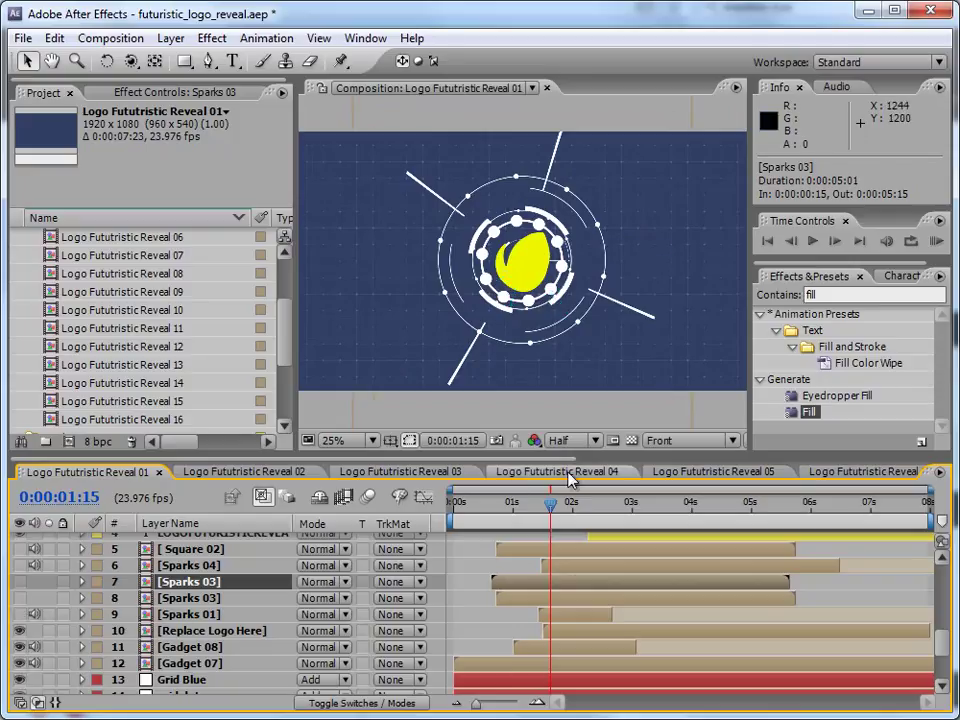
# Go to 0:00:02:15 and select the LOGOFUTURISTICREVEAL01 text layer below the logo.
pyautogui.moveTo(454, 503); pyautogui.dragTo(611, 503)
pyautogui.scroll(1, 31, 593)
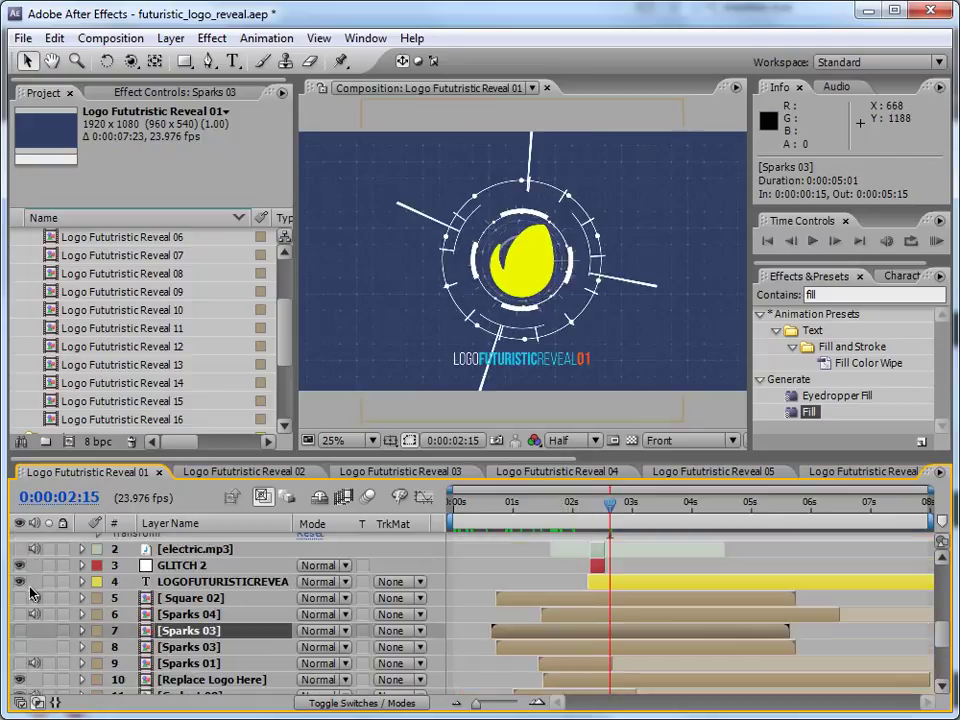
pyautogui.click(232, 584)
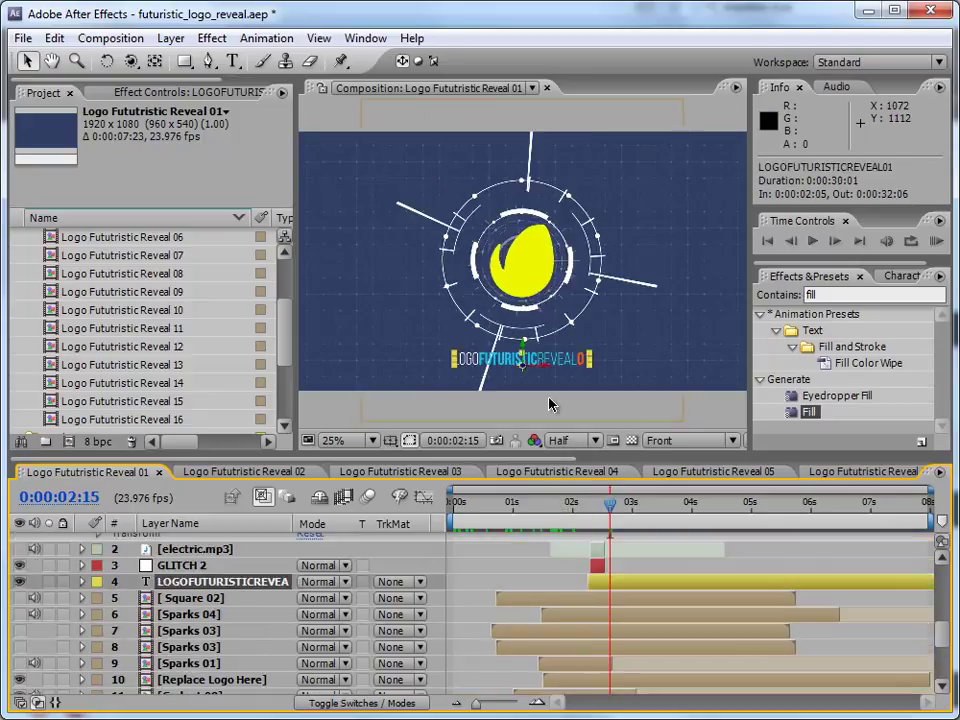
pyautogui.press('.')
pyautogui.scroll(-5, 592, 310)
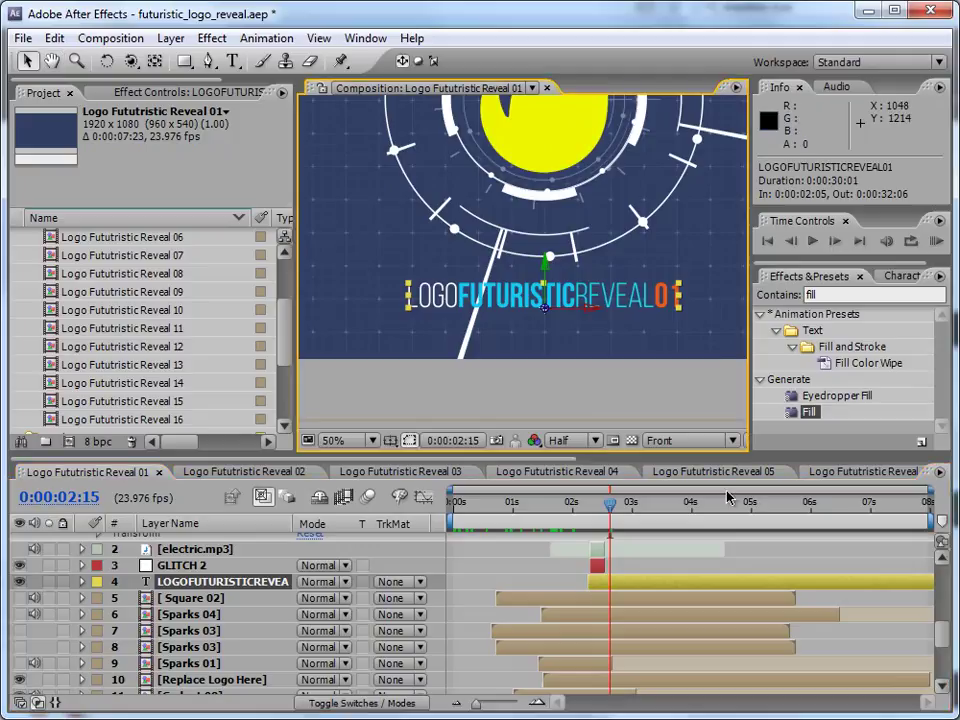
# Show the Character settings for the title text and activate the Type tool.
pyautogui.click(908, 276)
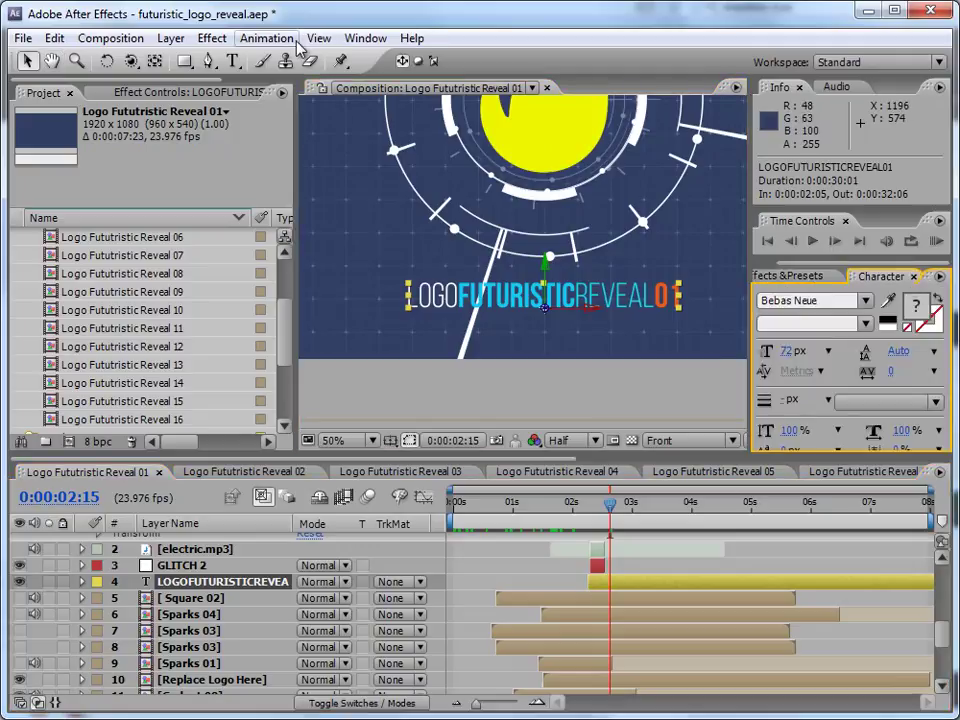
pyautogui.click(365, 38)
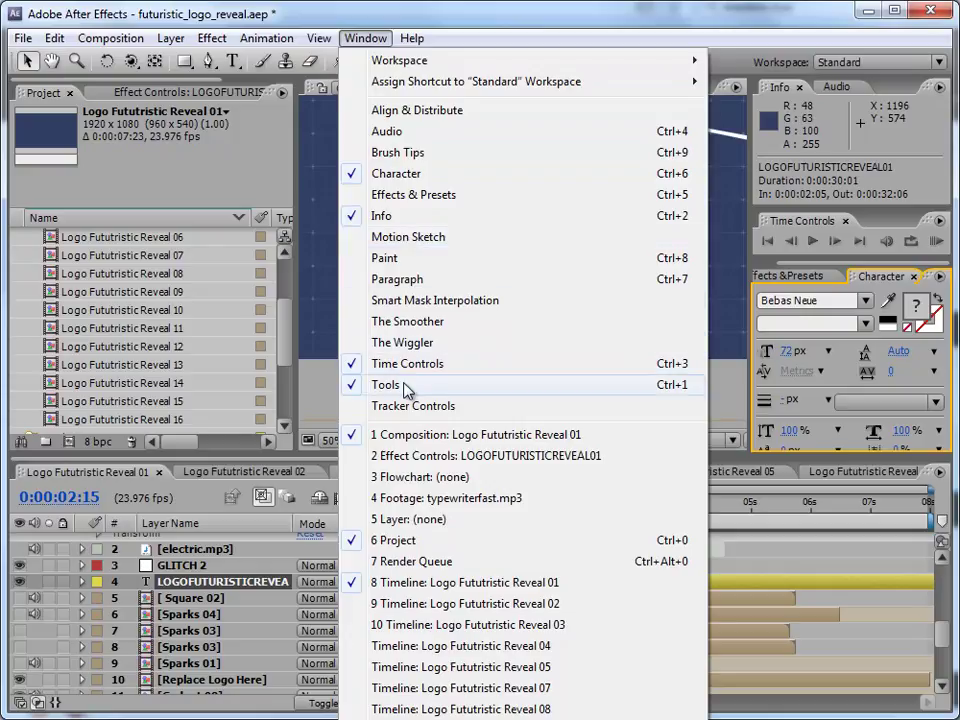
pyautogui.click(762, 14)
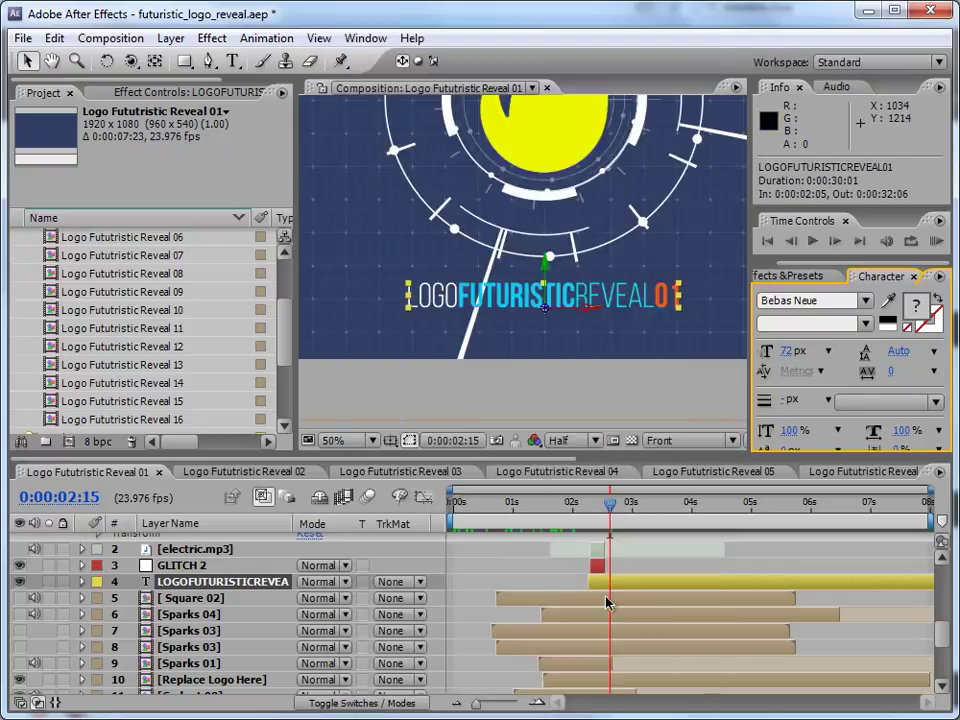
pyautogui.hotkey('ctrl', 't')
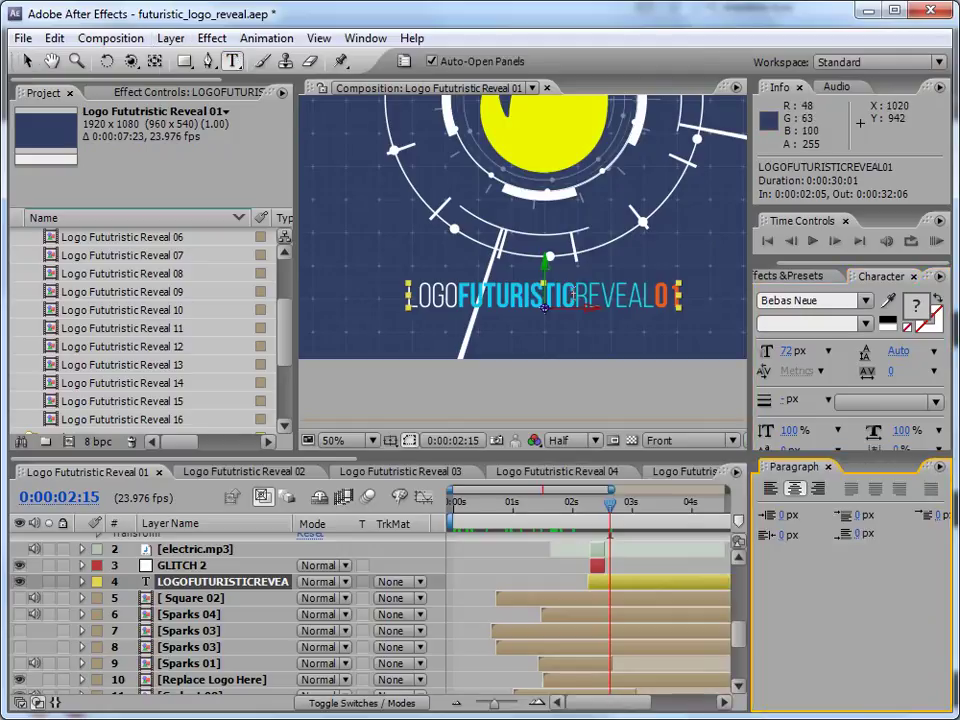
# Set the fill color of the word FUTURISTIC in the title to white FFFFFF.
pyautogui.moveTo(573, 296); pyautogui.dragTo(457, 296)
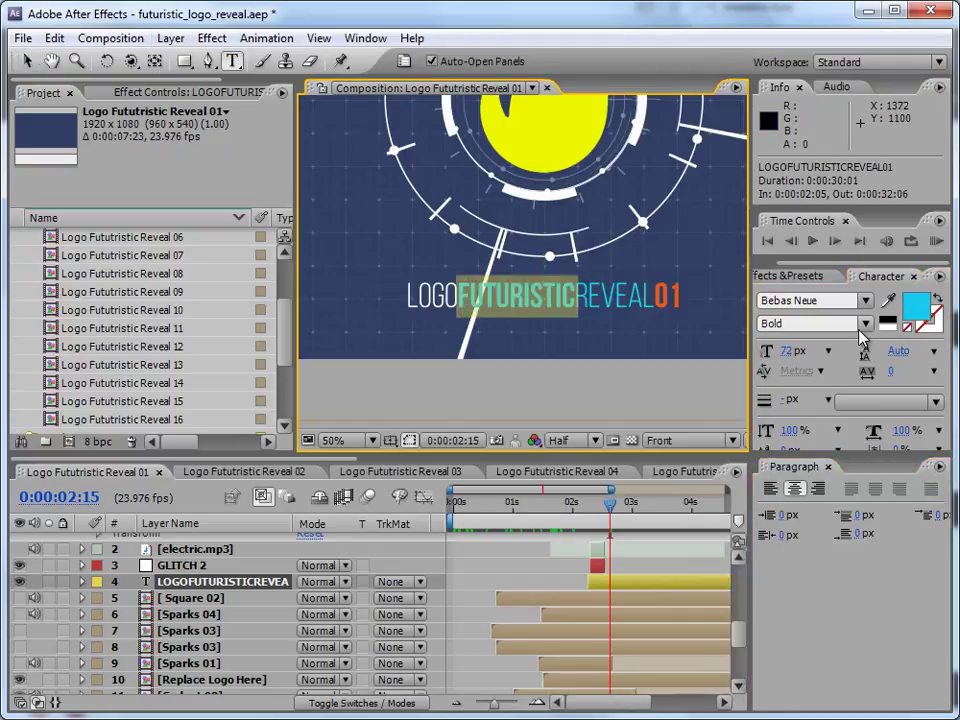
pyautogui.click(916, 306)
pyautogui.moveTo(349, 465); pyautogui.dragTo(245, 446)
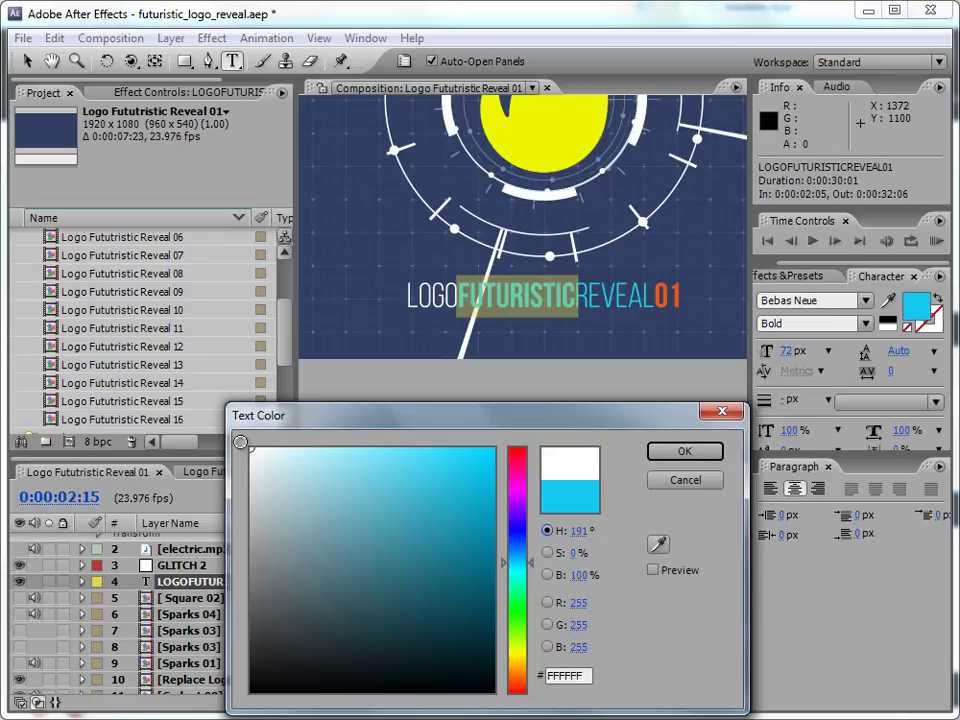
pyautogui.click(685, 453)
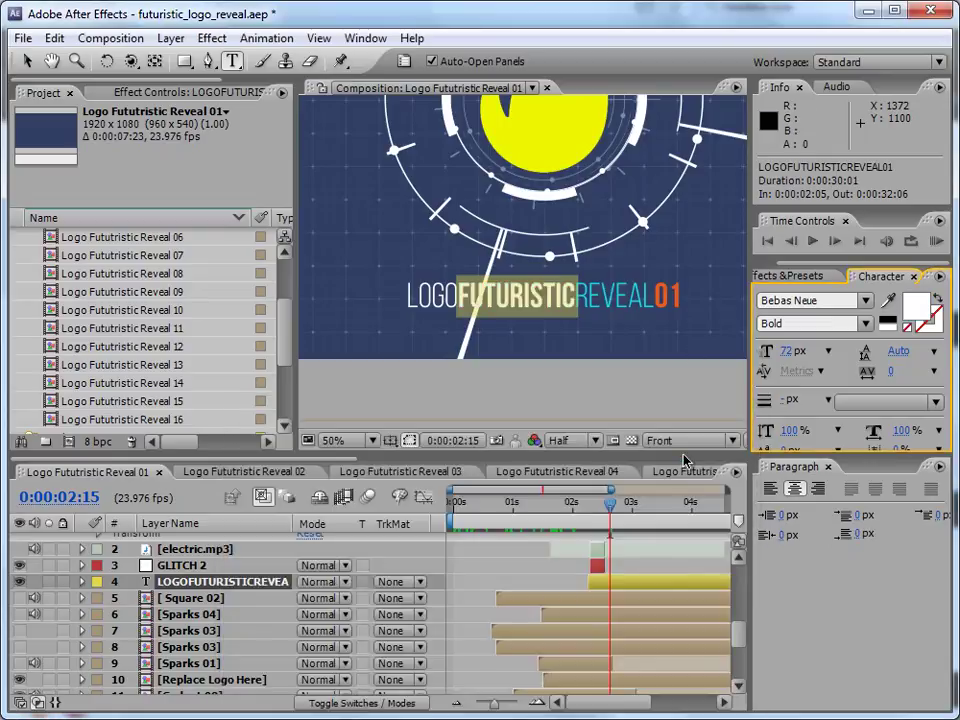
pyautogui.click(658, 579)
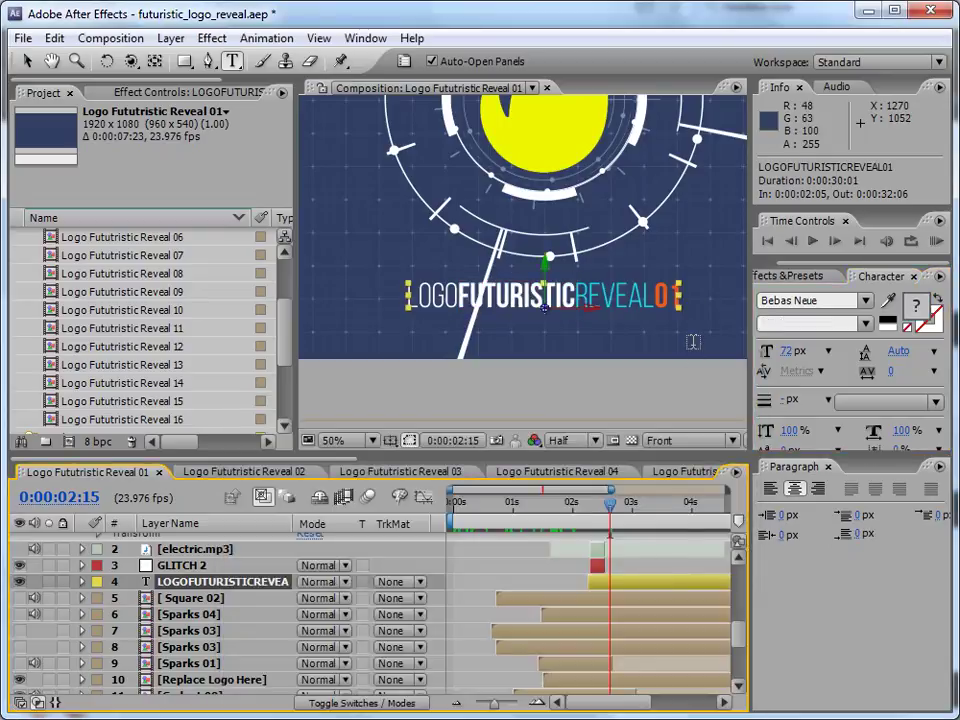
# Give the whole title text a soft red fill and a white stroke of 1 px.
pyautogui.click(926, 305)
pyautogui.click(401, 471)
pyautogui.click(686, 452)
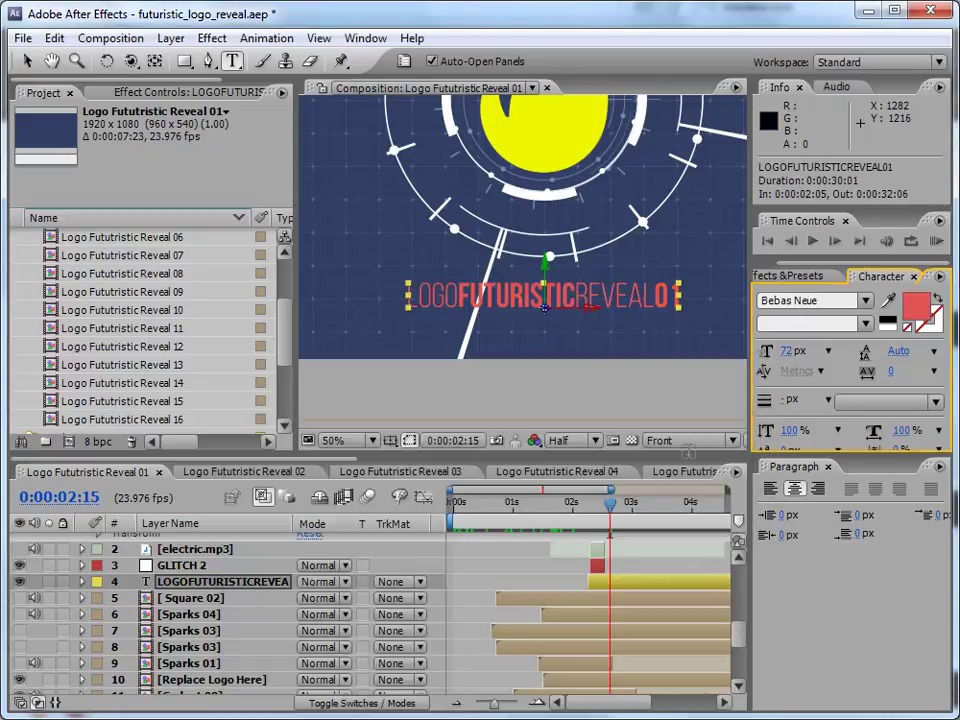
pyautogui.click(931, 326)
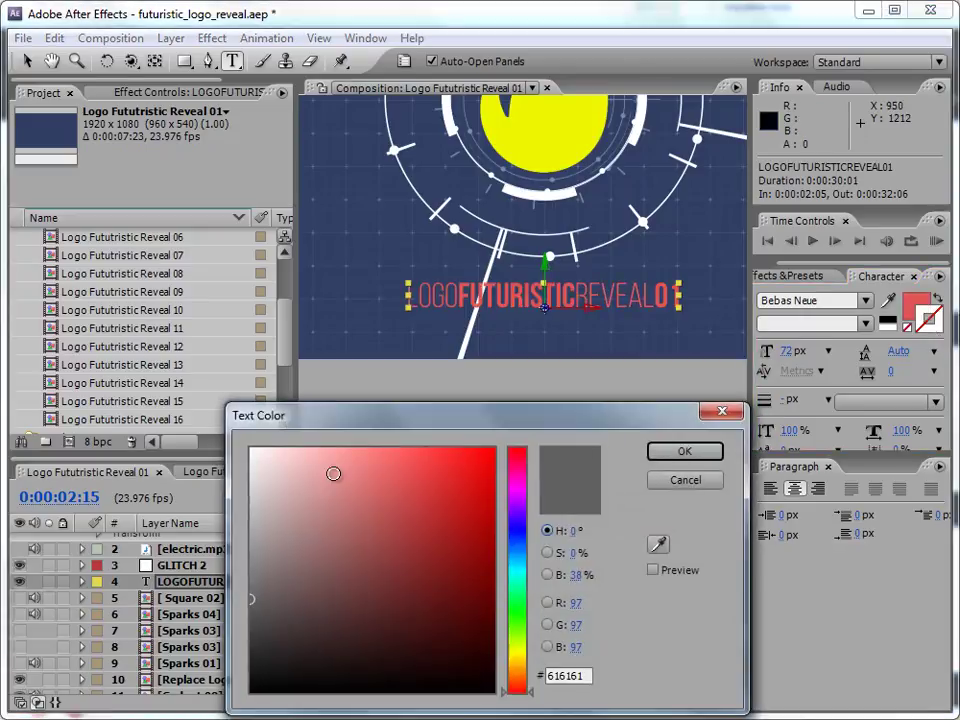
pyautogui.click(252, 449)
pyautogui.click(684, 451)
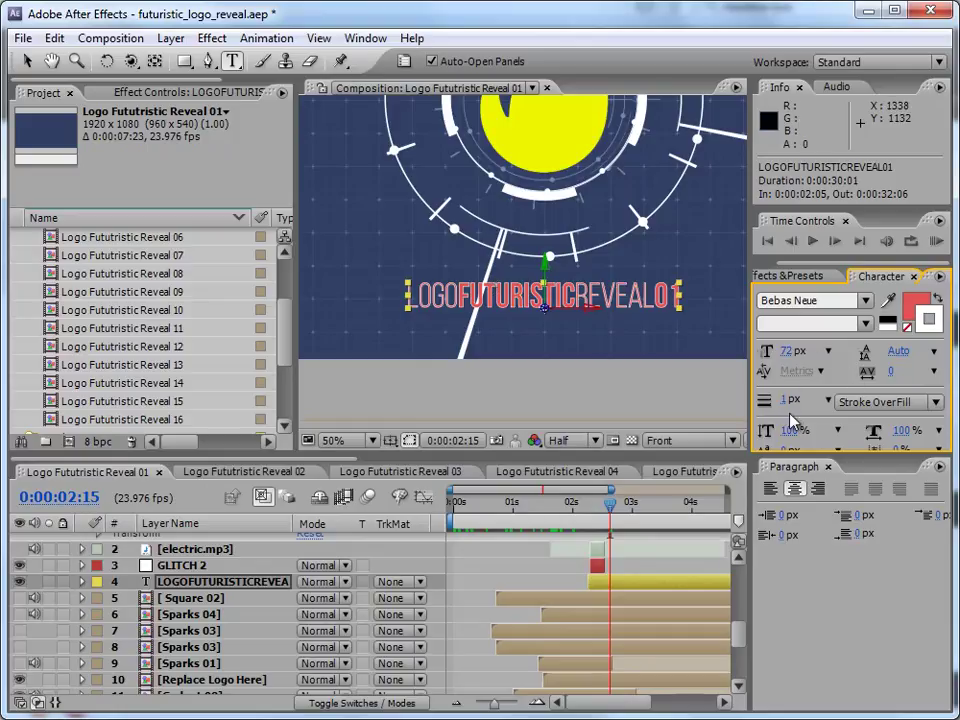
pyautogui.moveTo(786, 401); pyautogui.dragTo(787, 402)
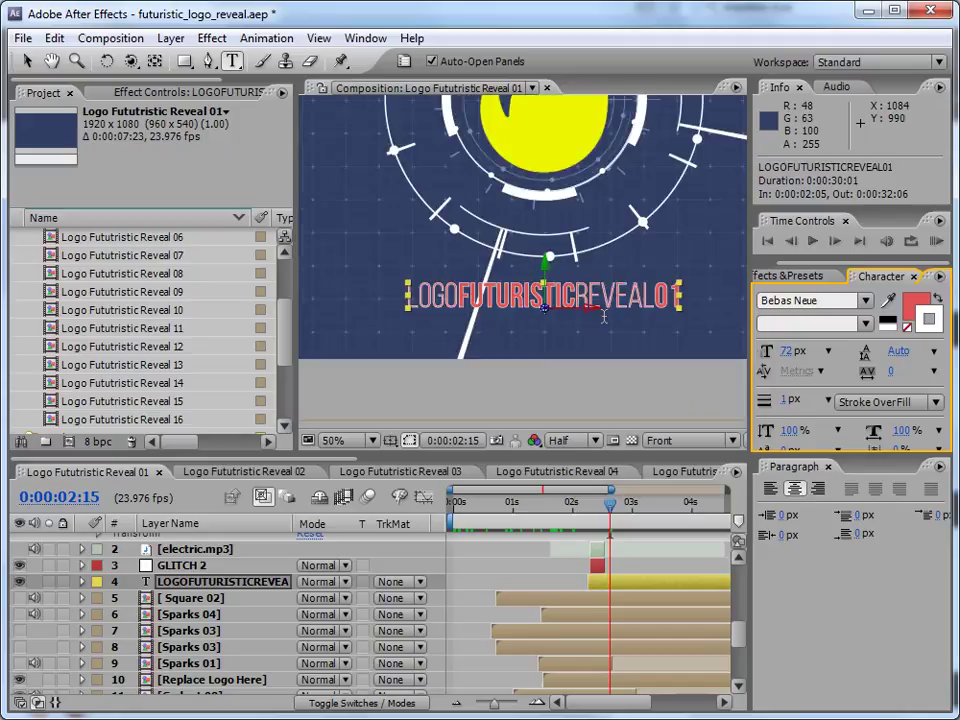
# Replace the title text below the logo with MOTION GRAPHIC DESIGN.
pyautogui.press('space')
pyautogui.moveTo(604, 241); pyautogui.dragTo(591, 330)
pyautogui.scroll(-1, 570, 344)
pyautogui.scroll(1, 570, 344)
pyautogui.press('space')
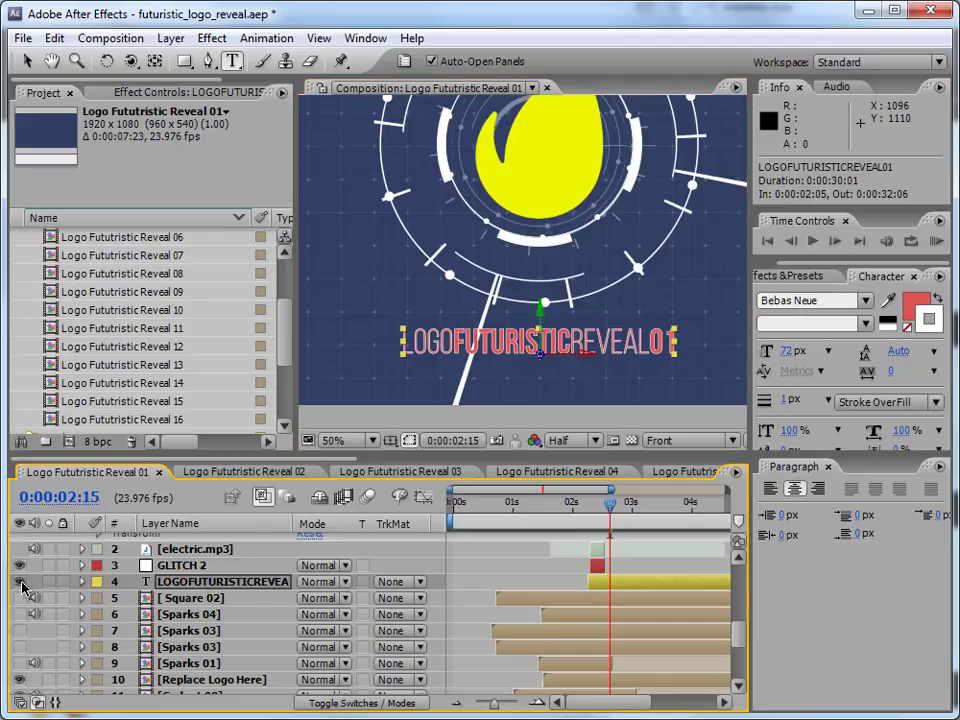
pyautogui.doubleClick(602, 588)
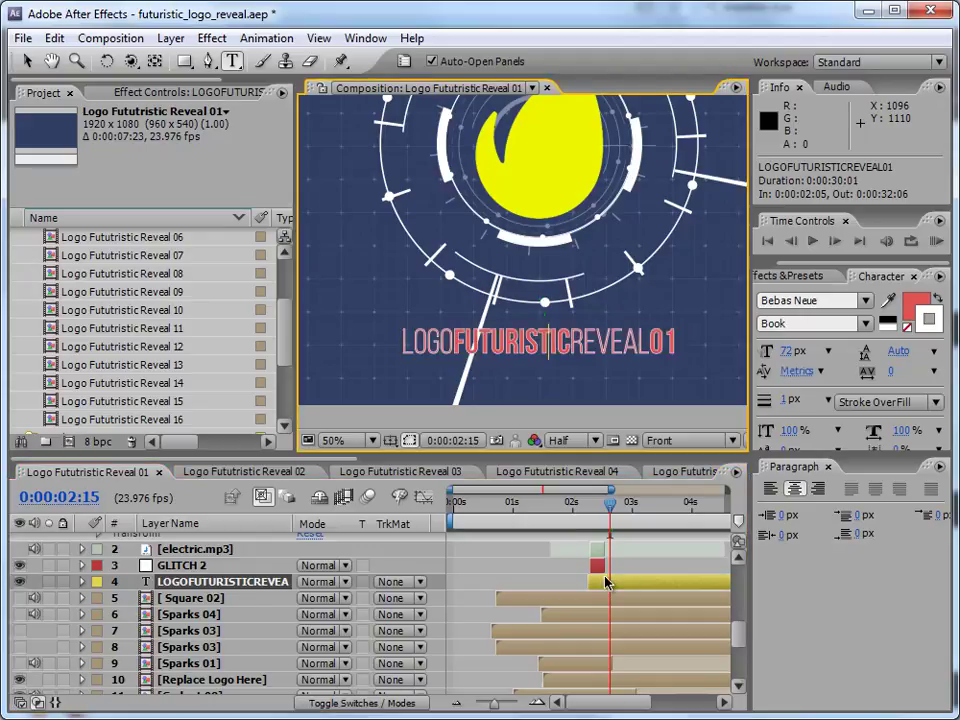
pyautogui.write('MOTION GRAPHIC DESIGN')
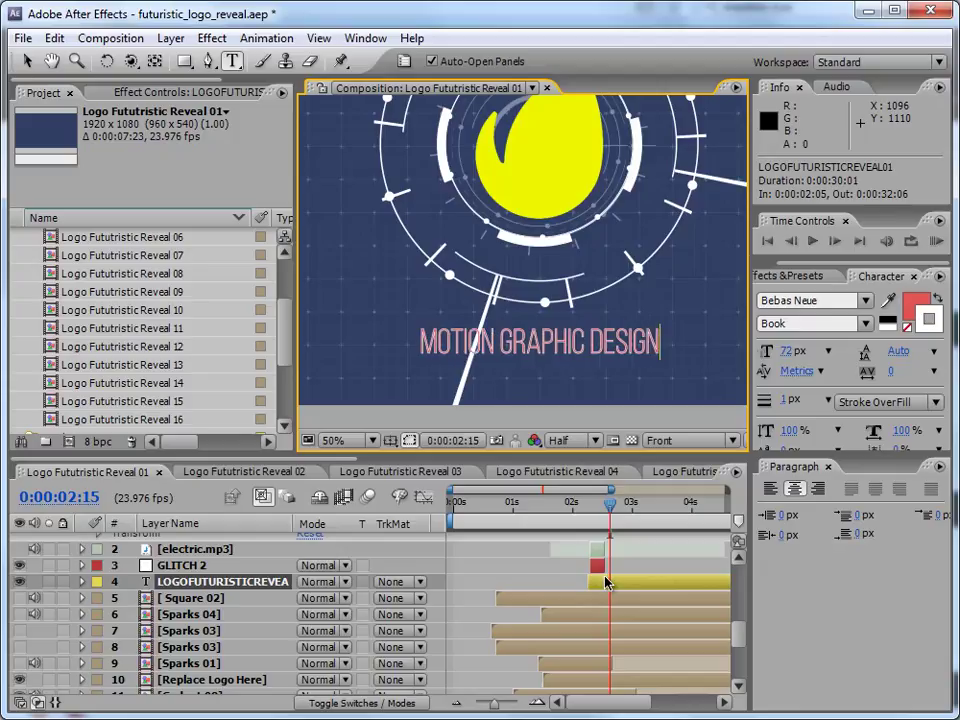
pyautogui.click(573, 580)
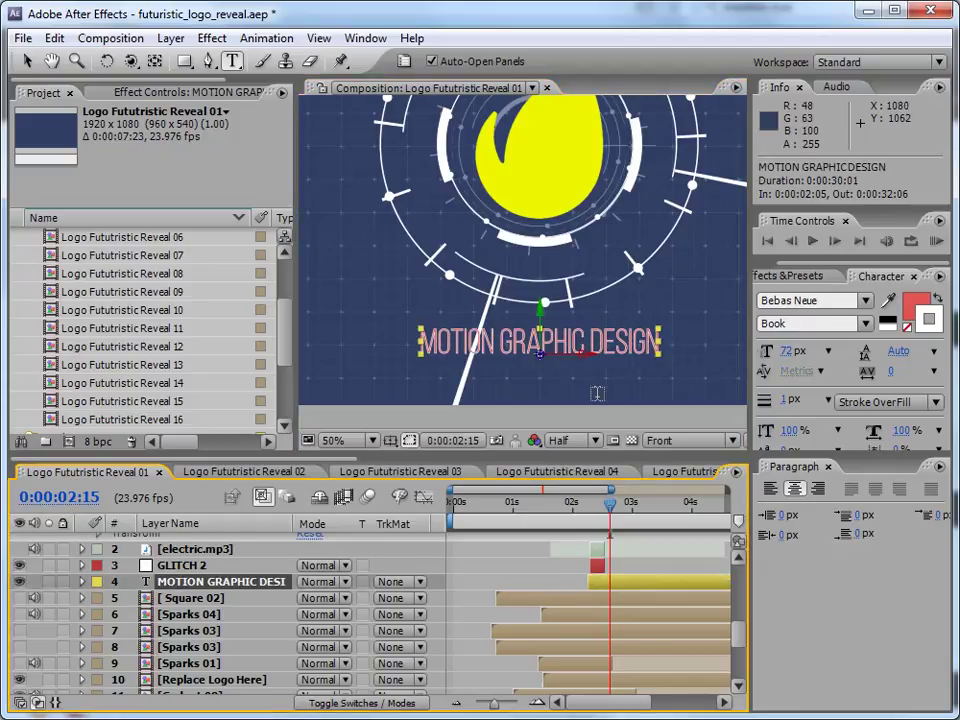
# Change the font style of the word GRAPHIC in the title to Bold.
pyautogui.moveTo(586, 343); pyautogui.dragTo(498, 343)
pyautogui.click(868, 323)
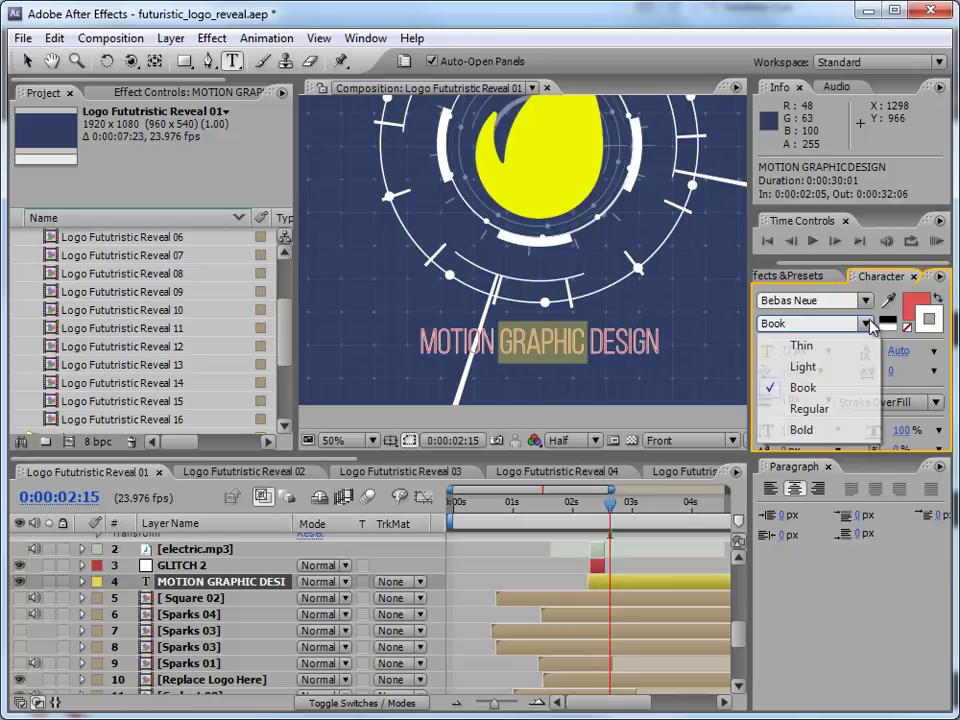
pyautogui.click(799, 429)
pyautogui.click(497, 556)
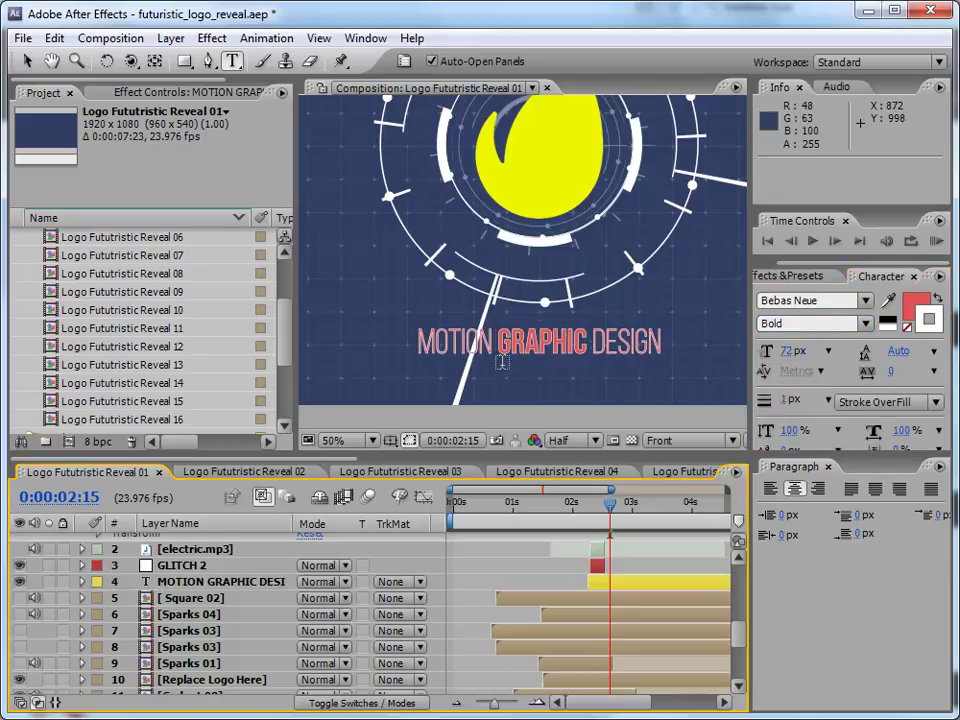
pyautogui.scroll(-1, 499, 251)
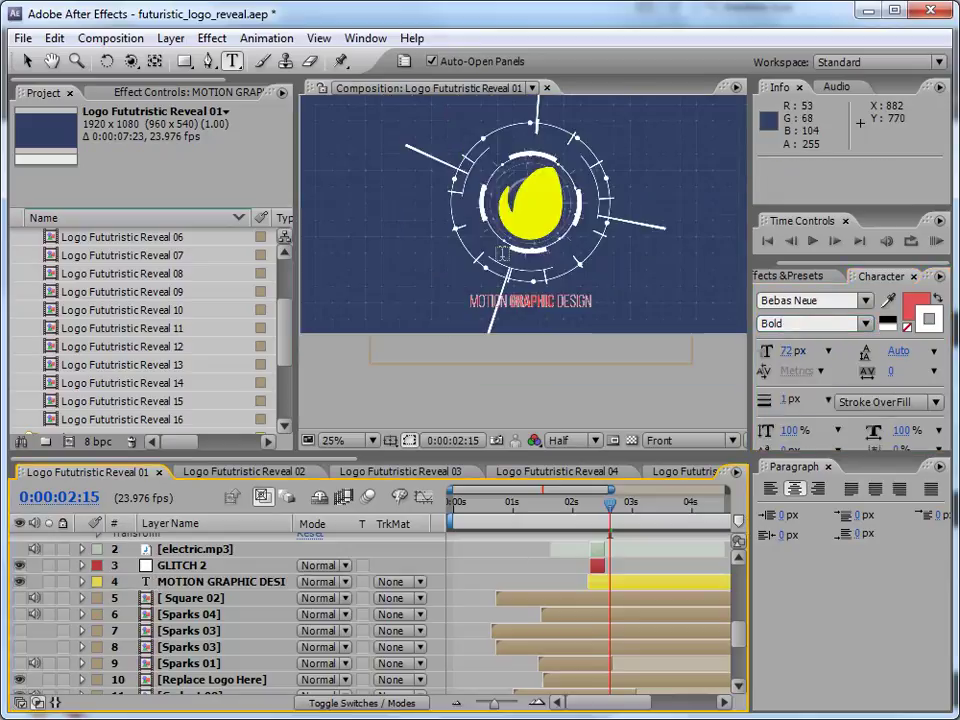
pyautogui.scroll(1, 499, 251)
pyautogui.scroll(10, 740, 620)
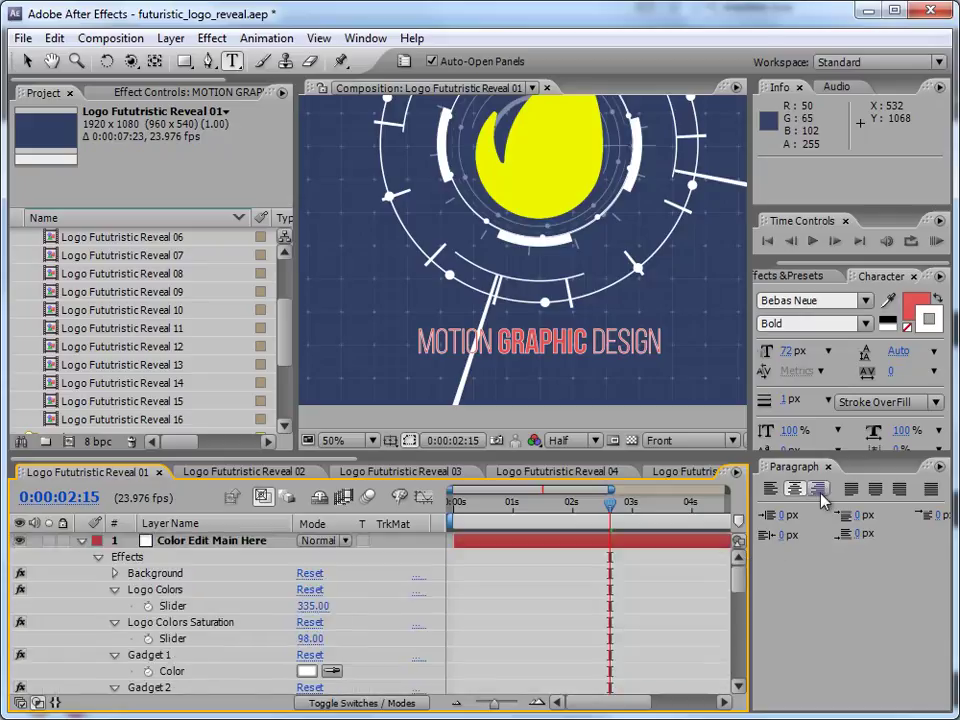
# Try the right alignment option for the paragraph and return it to centered.
pyautogui.click(780, 490)
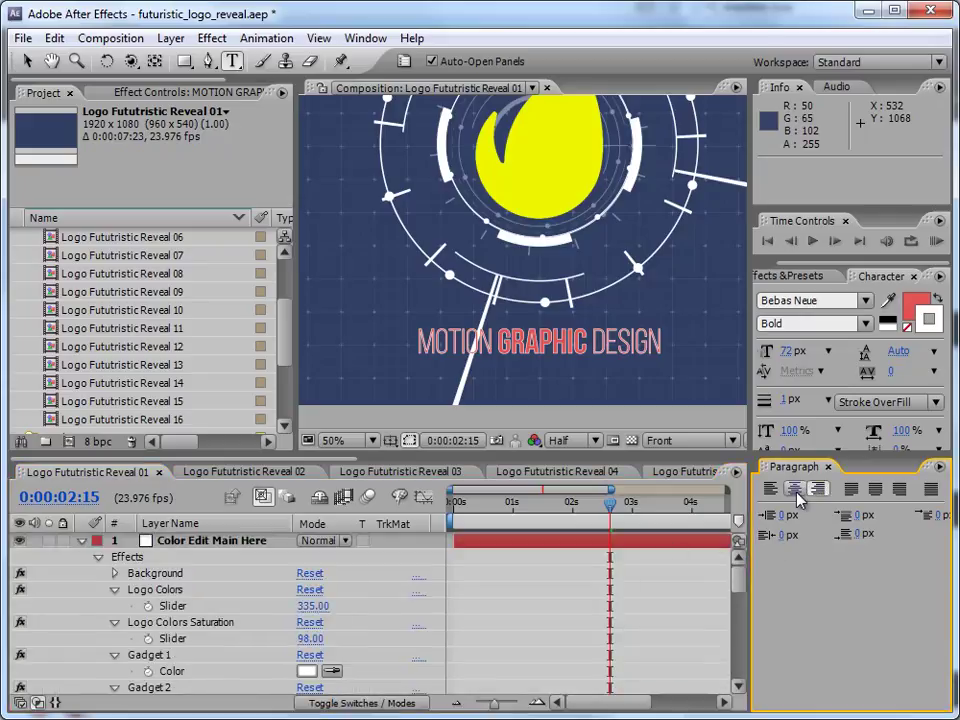
pyautogui.click(795, 490)
pyautogui.scroll(-2, 414, 606)
pyautogui.scroll(2, 414, 606)
pyautogui.moveTo(733, 580)
pyautogui.mouseDown()
pyautogui.moveTo(742, 678)
pyautogui.moveTo(745, 578)
pyautogui.mouseUp()
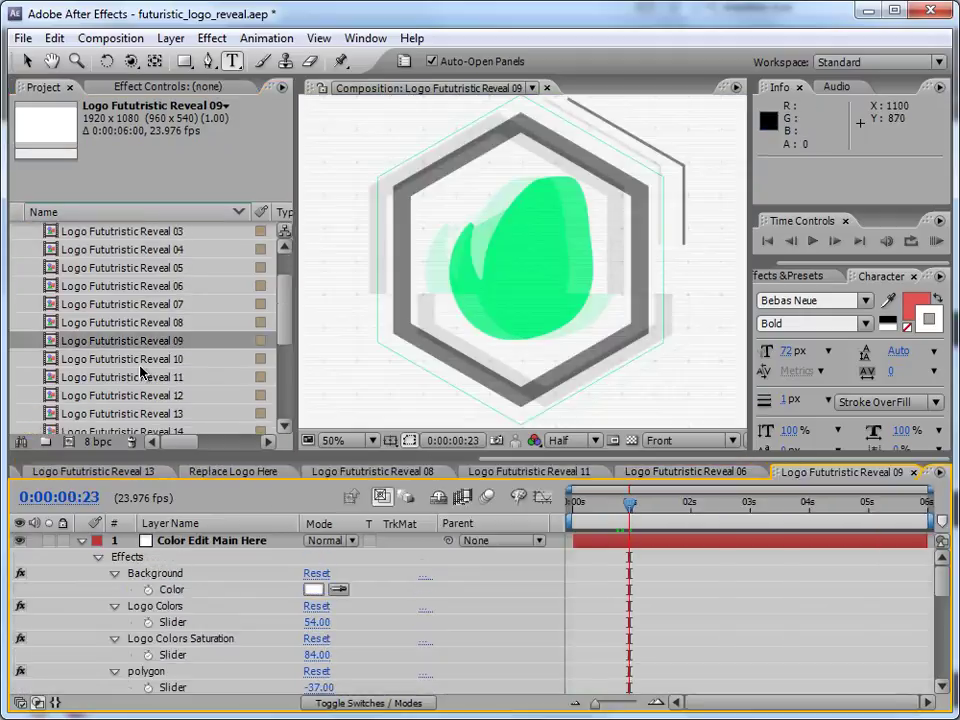
# Open the Logo Fututristic Reveal 12 composition and move to 0:00:01:10 to view its logo animation and layers.
pyautogui.doubleClick(141, 395)
pyautogui.click(607, 503)
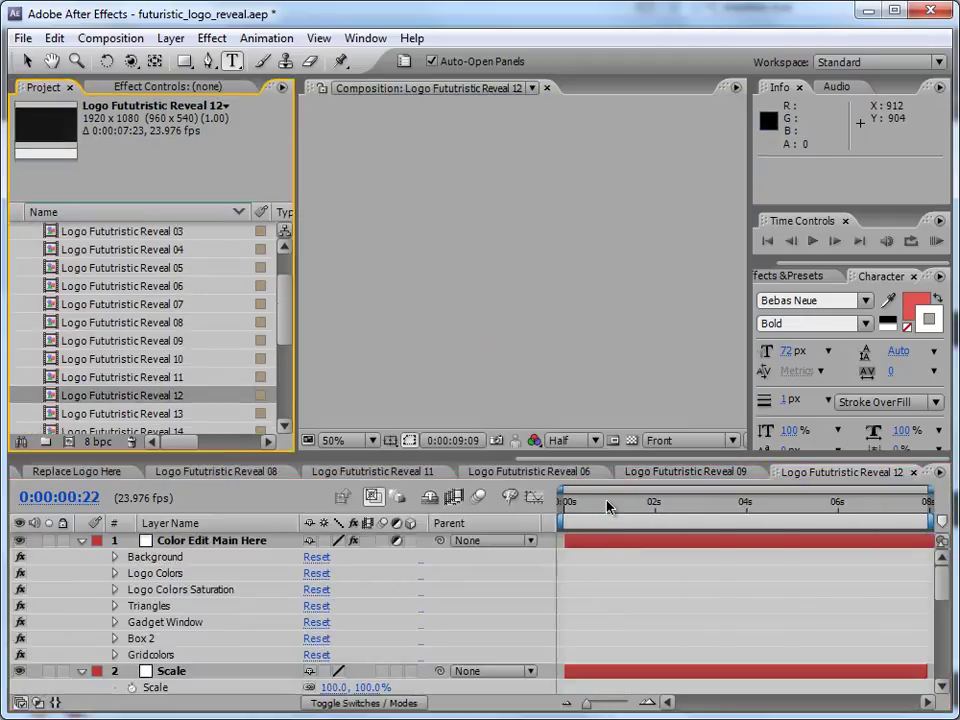
pyautogui.moveTo(607, 503); pyautogui.dragTo(628, 503)
pyautogui.moveTo(544, 323); pyautogui.dragTo(614, 324)
pyautogui.moveTo(948, 594); pyautogui.dragTo(953, 642)
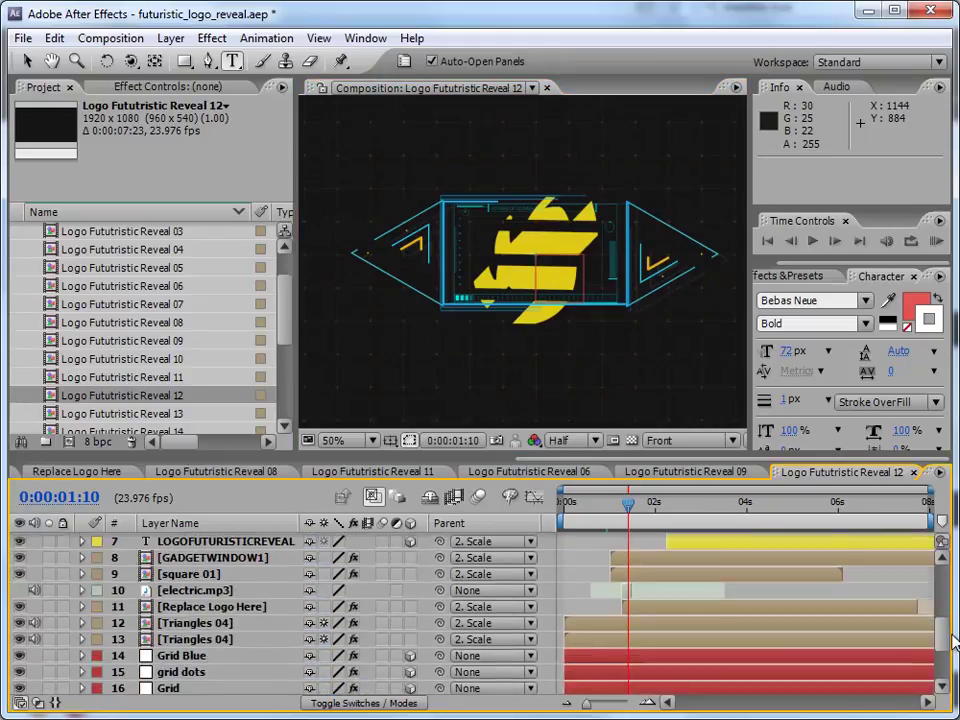
# Import envatoflat_white.png from the photos1280 folder into the project's GFX folder.
pyautogui.moveTo(288, 324); pyautogui.dragTo(291, 378)
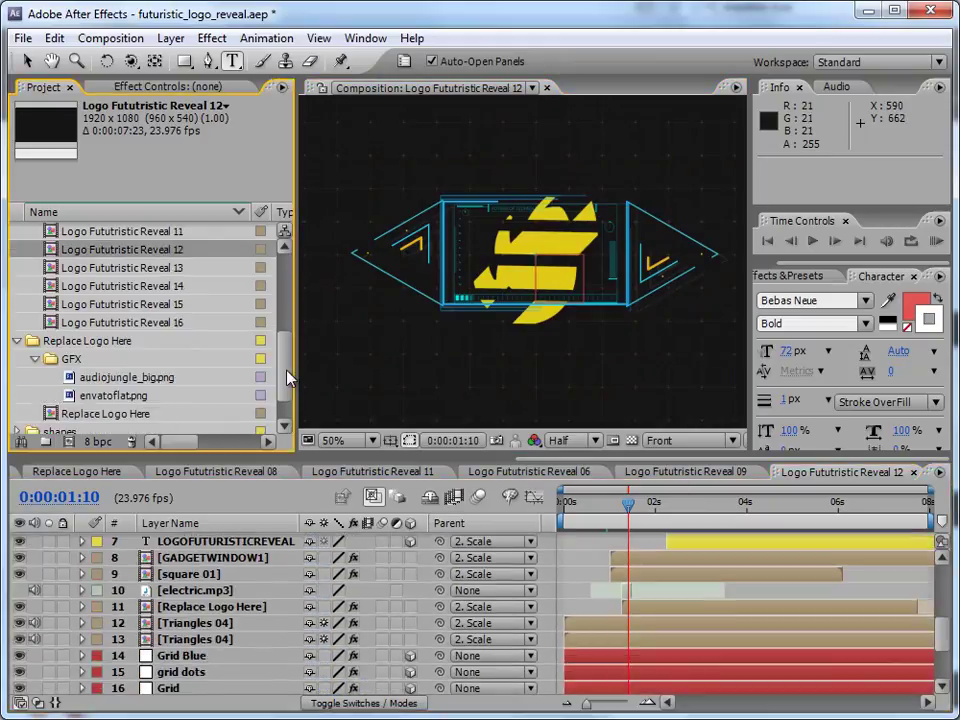
pyautogui.click(72, 362)
pyautogui.click(22, 38)
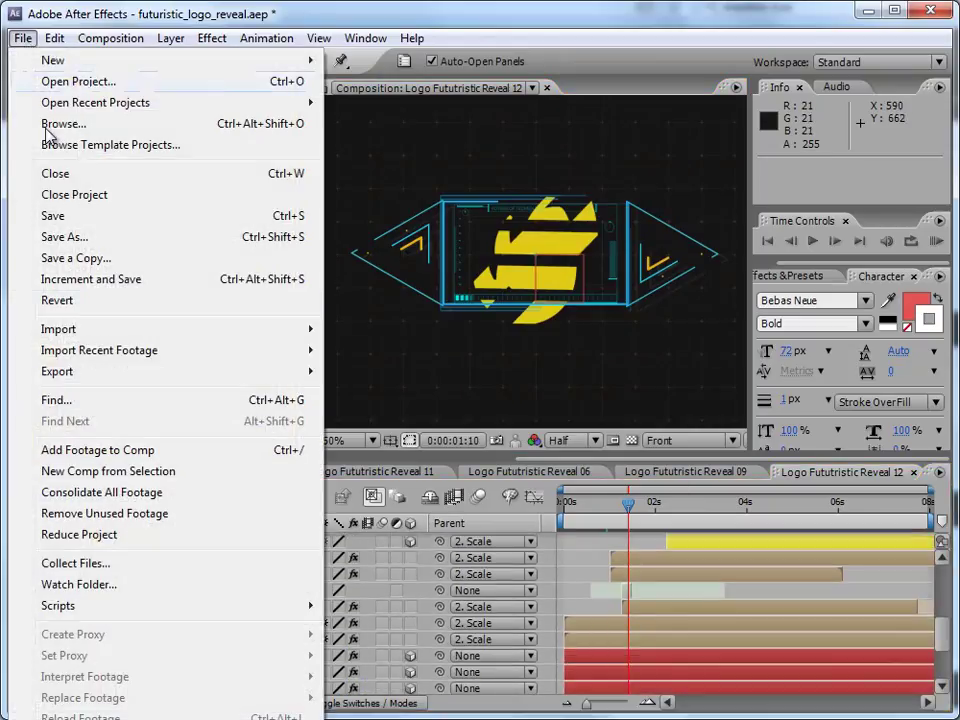
pyautogui.moveTo(90, 330)
pyautogui.click(354, 332)
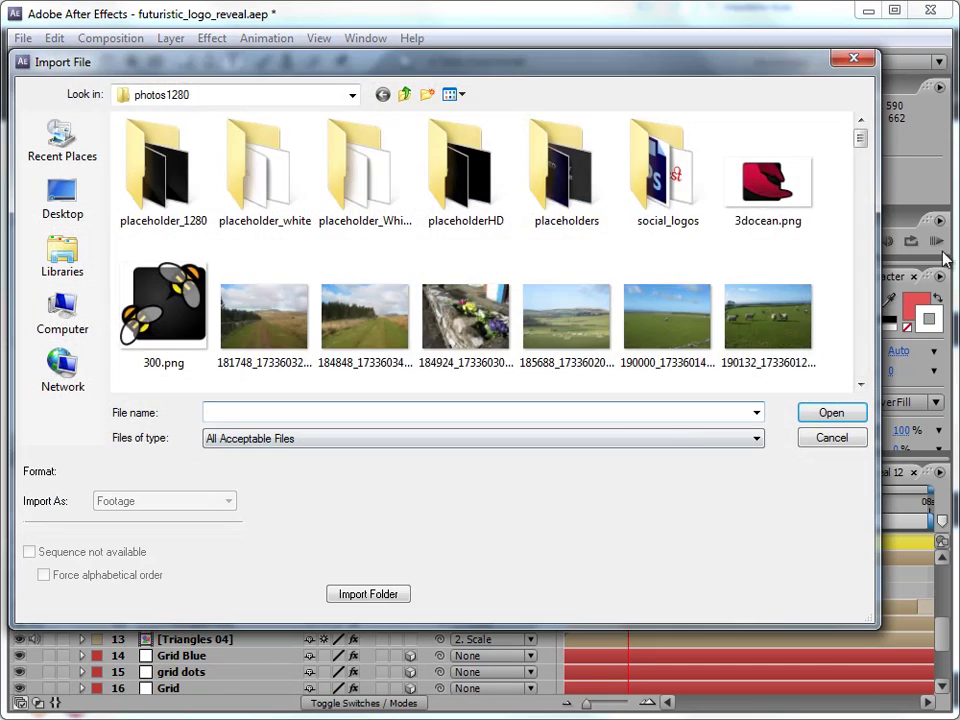
pyautogui.moveTo(860, 141); pyautogui.dragTo(876, 217)
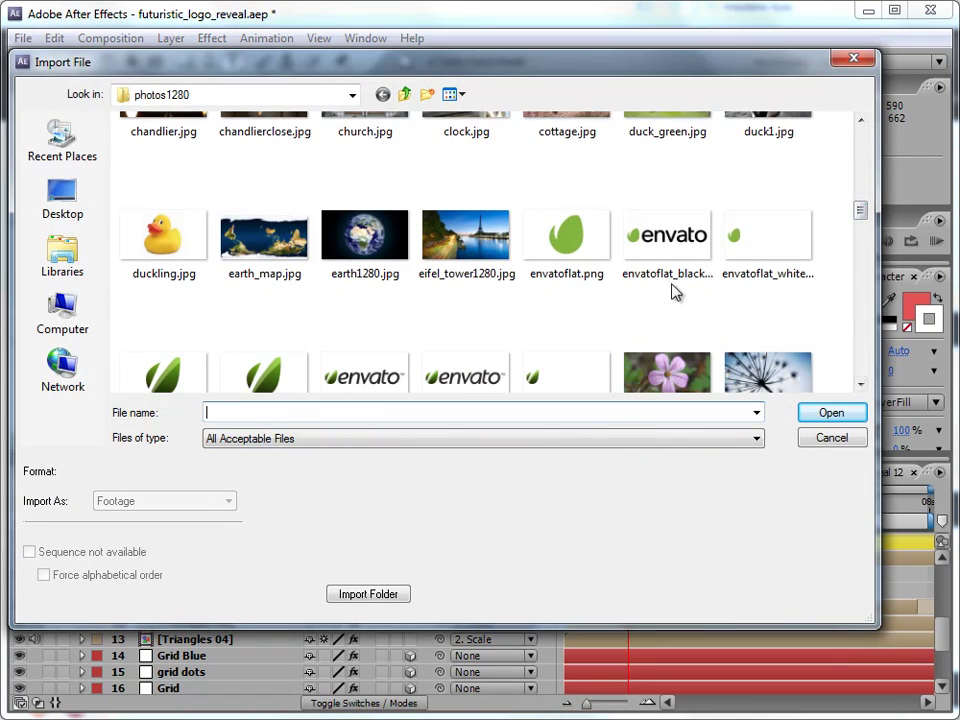
pyautogui.click(790, 228)
pyautogui.click(831, 412)
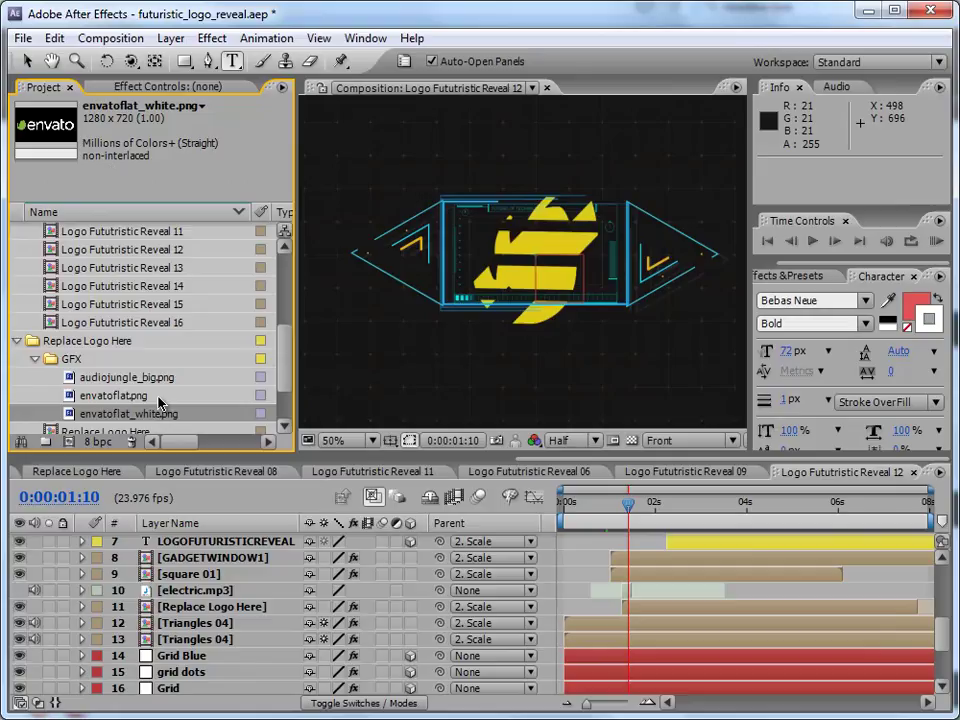
# Add envatoflat_white.png as the top layer of the Replace Logo Here composition and hide the envatoflat.png layer.
pyautogui.scroll(-1, 290, 378)
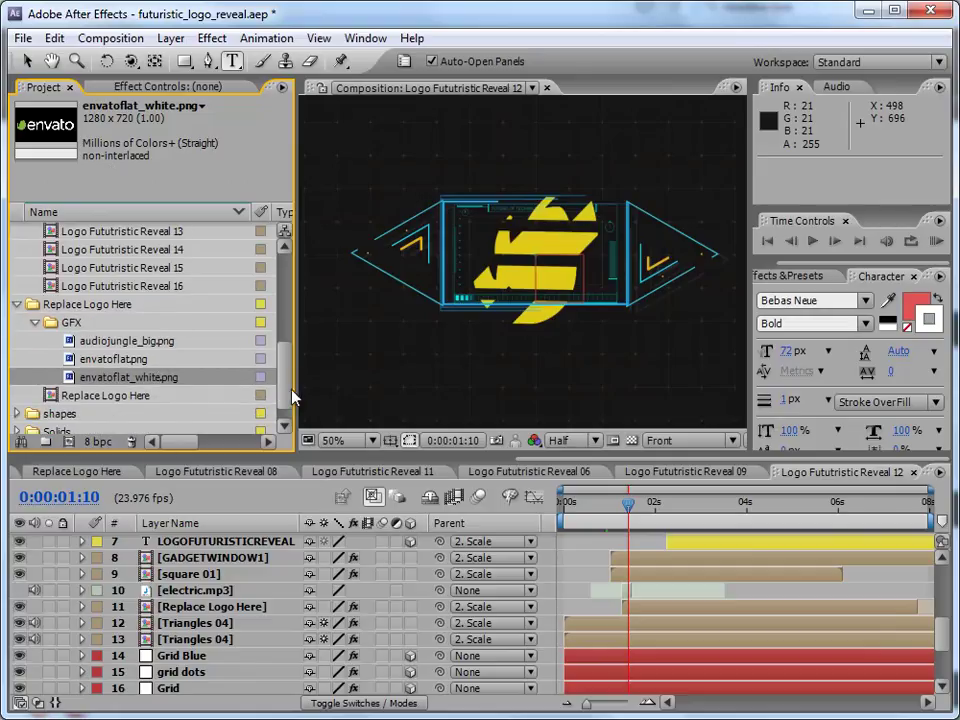
pyautogui.doubleClick(150, 398)
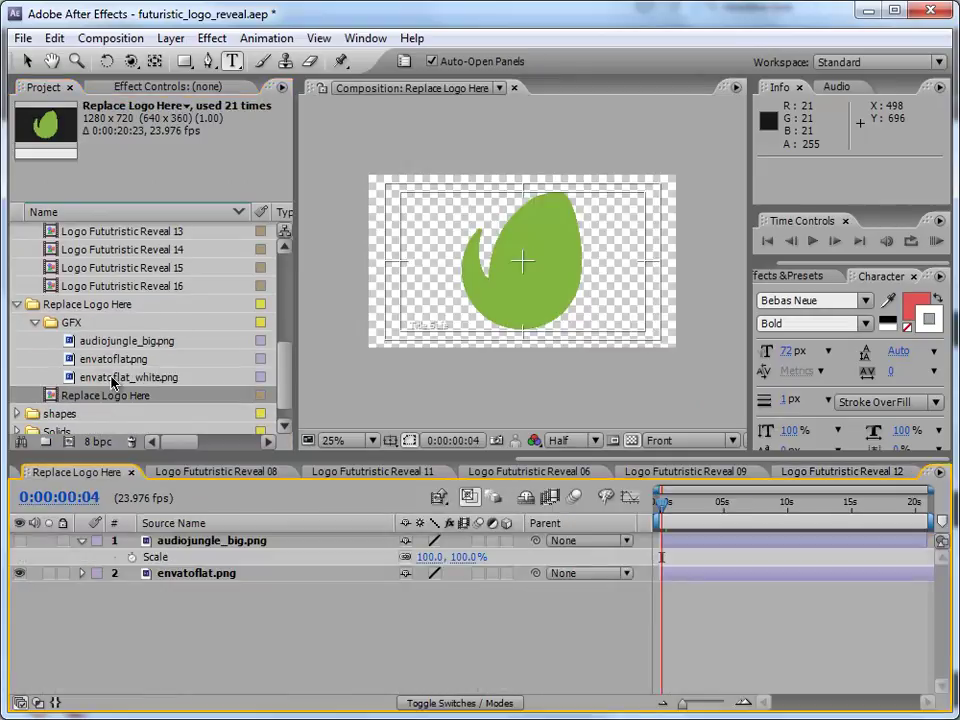
pyautogui.click(113, 381)
pyautogui.moveTo(110, 381); pyautogui.dragTo(22, 577)
pyautogui.click(17, 590)
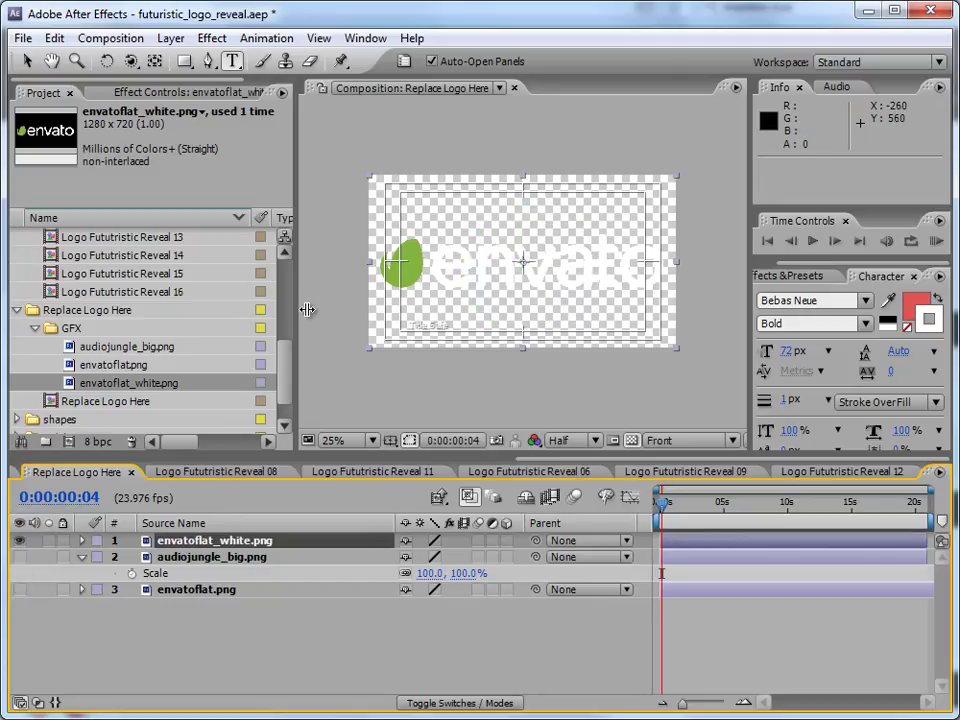
# Return to the Logo Fututristic Reveal 12 composition and preview the new logo from the start to 0:00:01:21.
pyautogui.moveTo(286, 358); pyautogui.dragTo(298, 244)
pyautogui.scroll(-2, 186, 352)
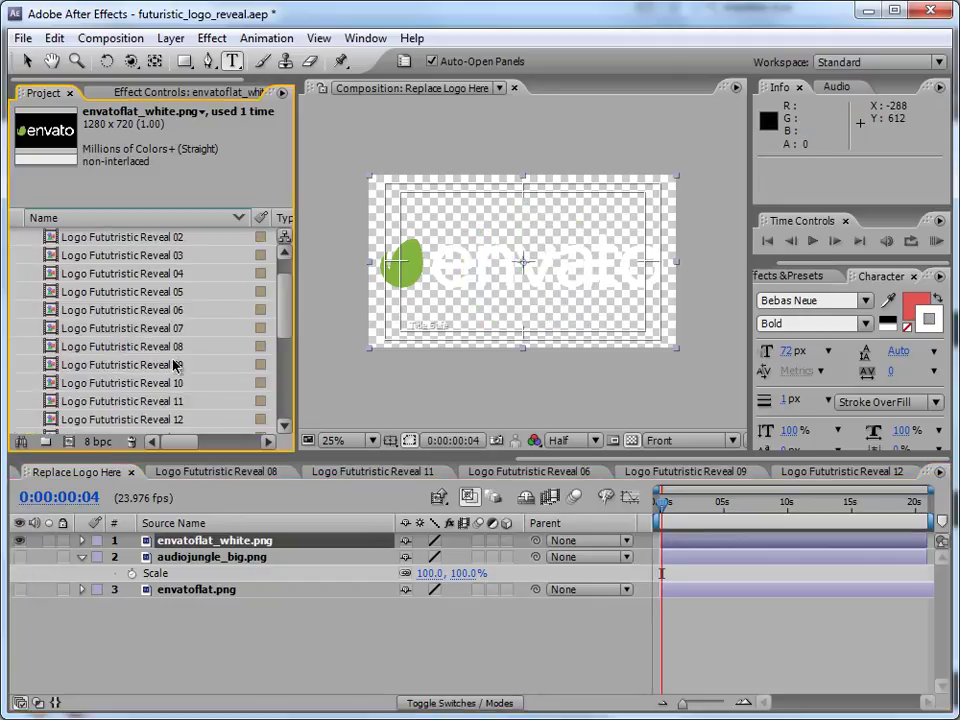
pyautogui.doubleClick(169, 349)
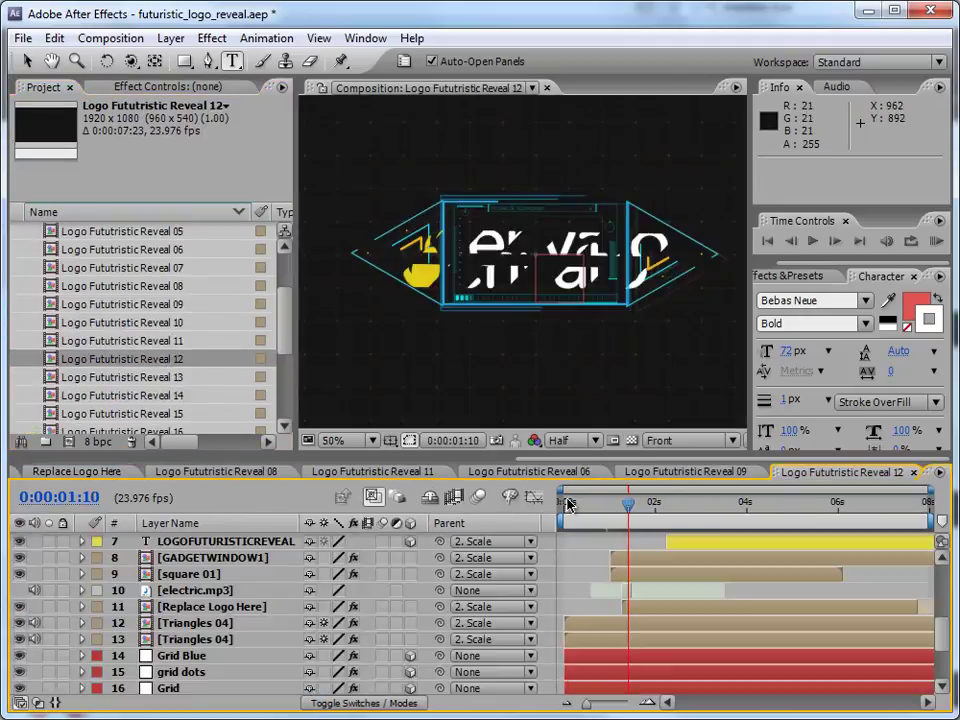
pyautogui.moveTo(567, 504); pyautogui.dragTo(650, 508)
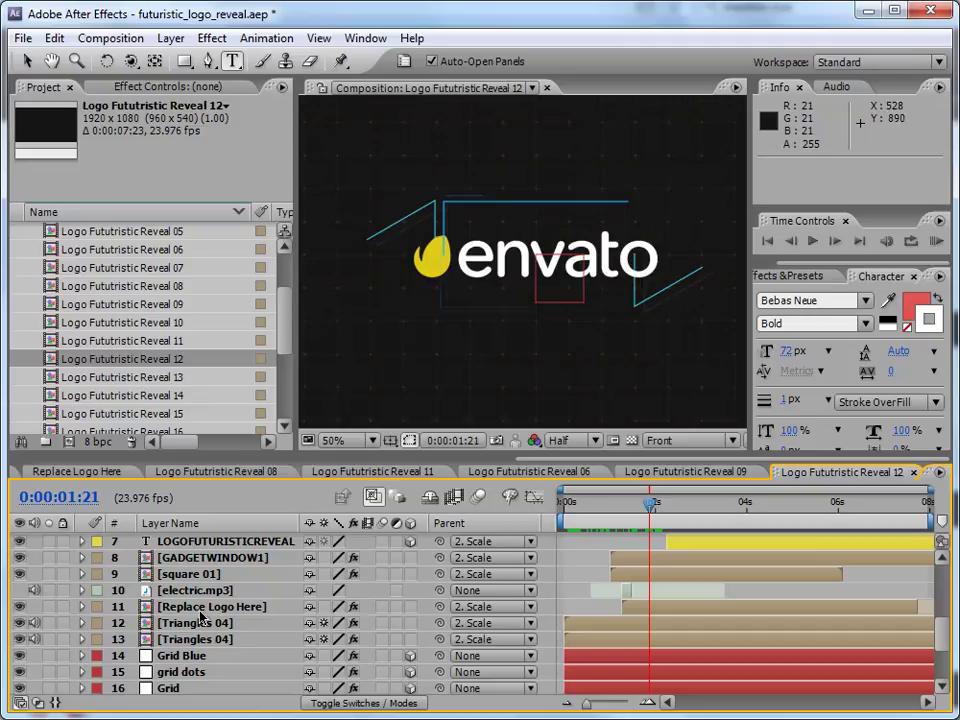
# Set the scale of the Scale null layer to 147% to enlarge the whole logo animation.
pyautogui.scroll(5, 228, 623)
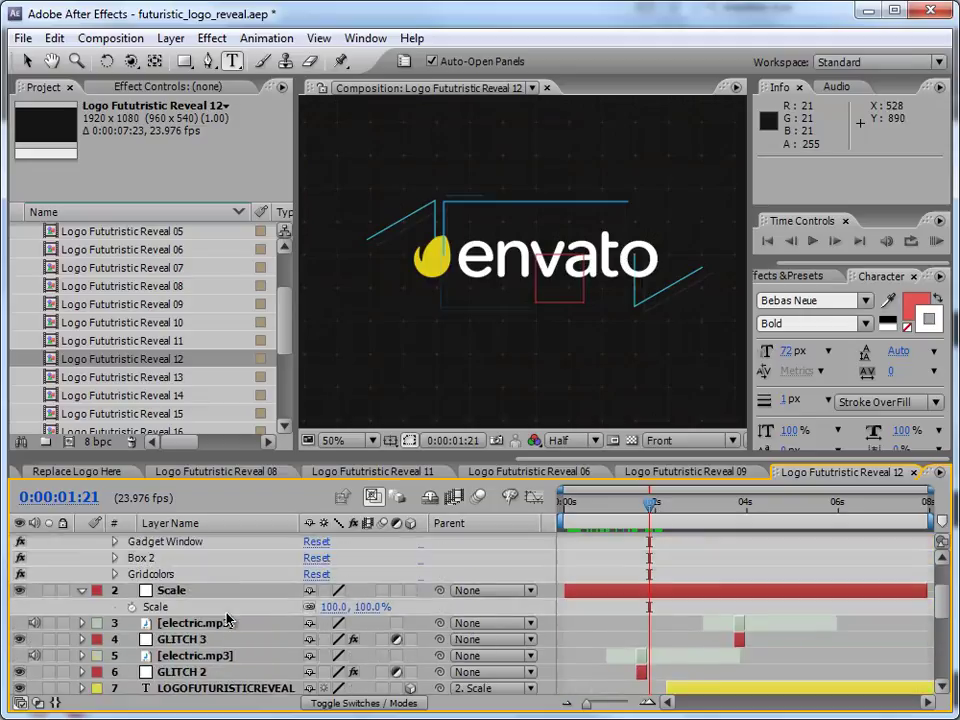
pyautogui.click(170, 592)
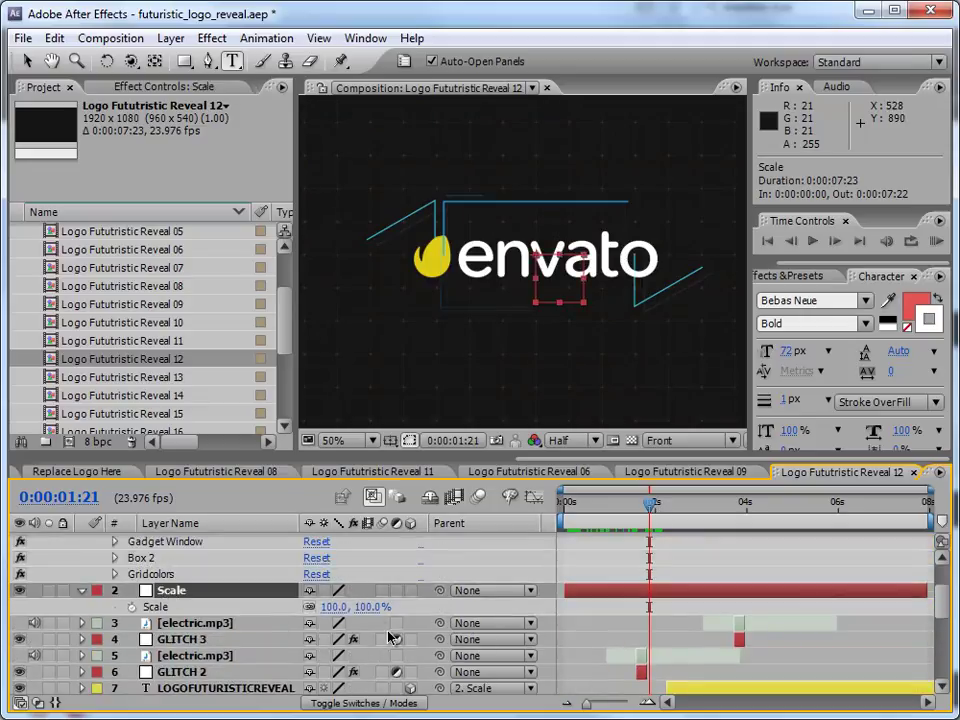
pyautogui.moveTo(335, 607); pyautogui.dragTo(405, 601)
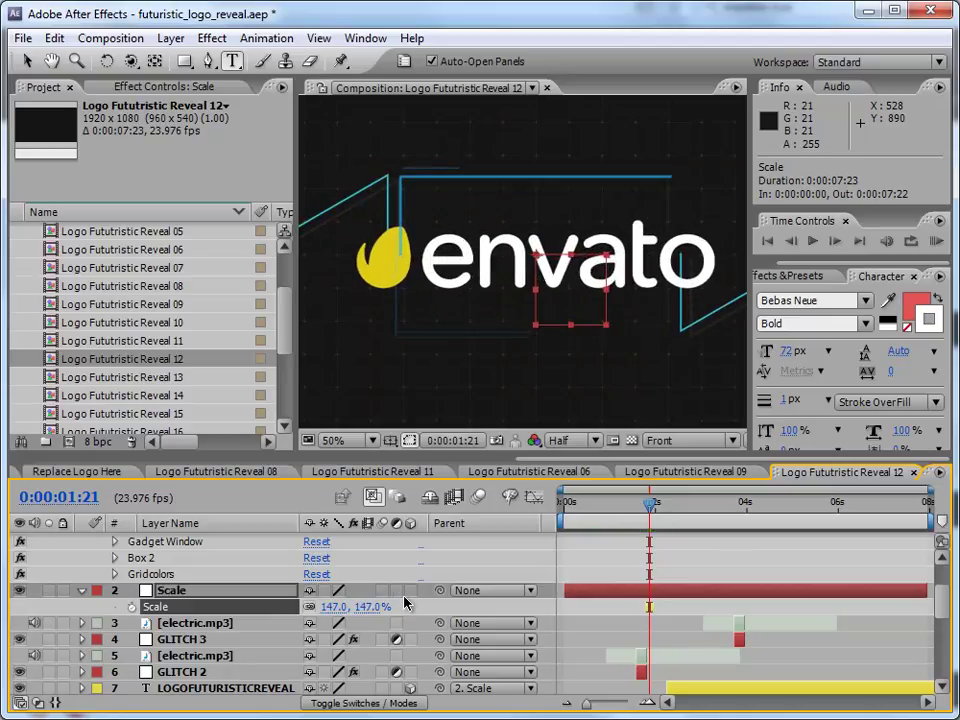
# Show the Scale keyframes of the Replace Logo Here layer, move to 0:00:02:23, and try a scale change before undoing it.
pyautogui.scroll(-2, 205, 660)
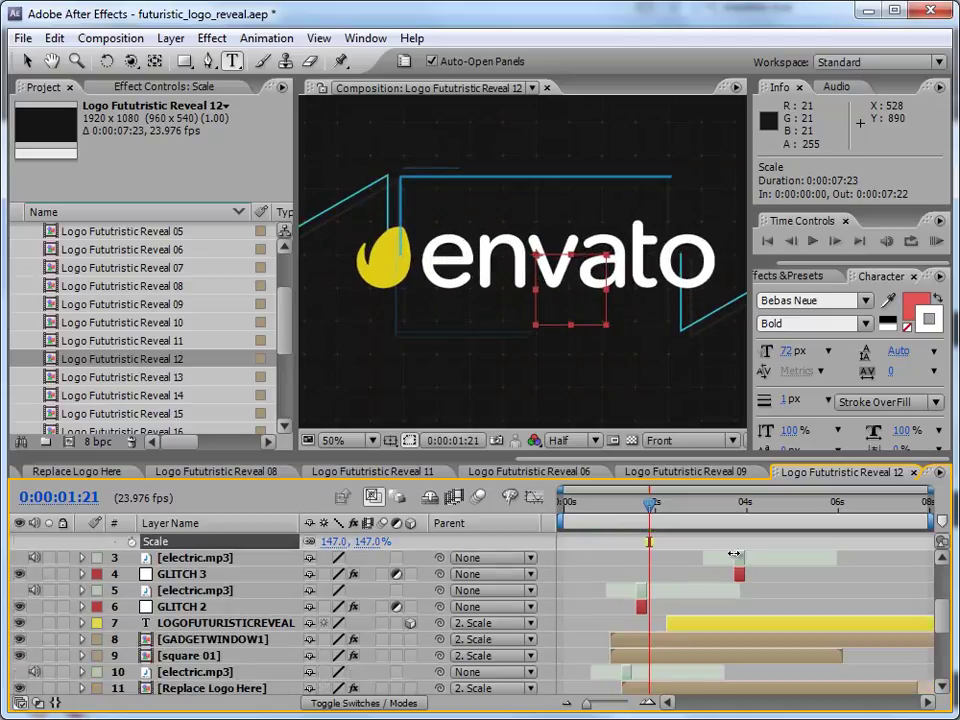
pyautogui.click(191, 626)
pyautogui.scroll(-2, 205, 655)
pyautogui.click(205, 623)
pyautogui.press('s')
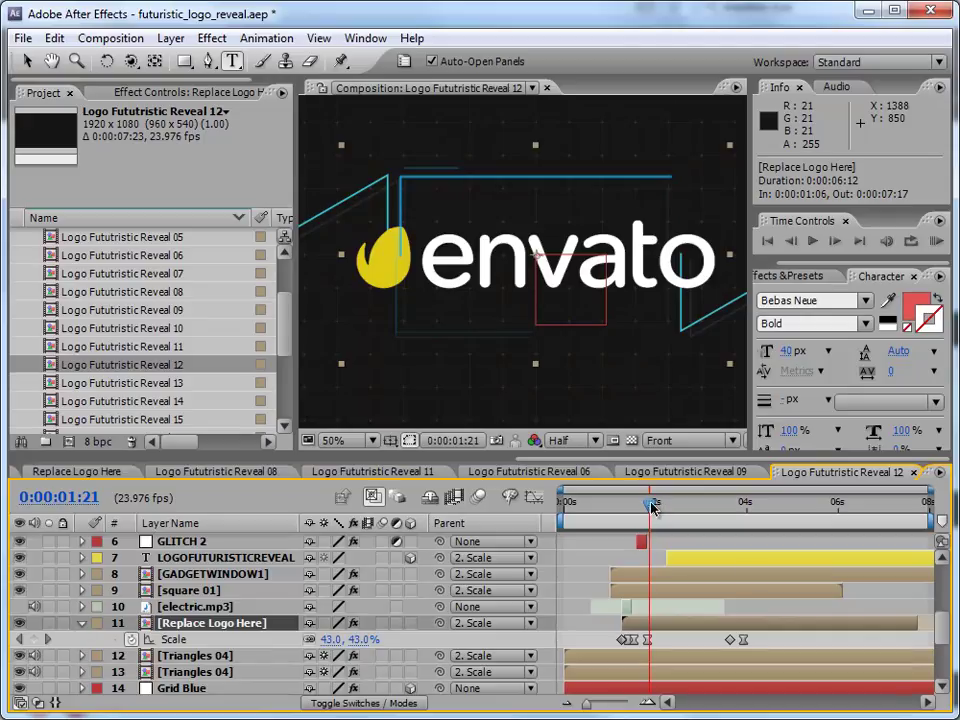
pyautogui.moveTo(651, 507); pyautogui.dragTo(700, 503)
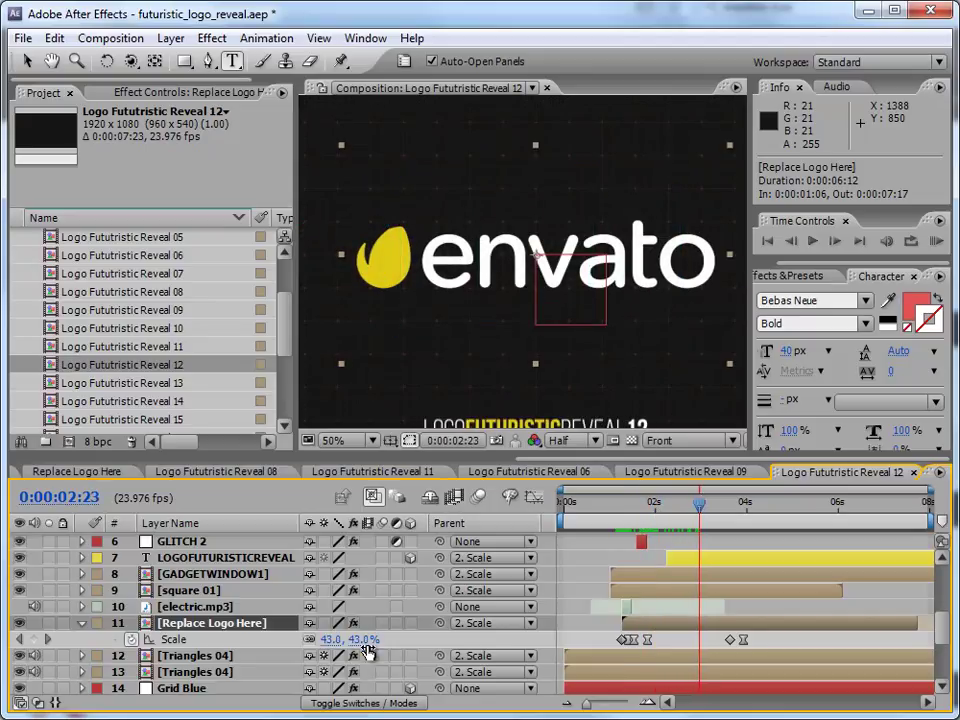
pyautogui.moveTo(365, 642)
pyautogui.mouseDown()
pyautogui.moveTo(344, 641)
pyautogui.moveTo(358, 641)
pyautogui.mouseUp()
pyautogui.hotkey('ctrl', 'z')
# Create a null object and place it directly above the Replace Logo Here layer in the layer stack.
pyautogui.click(170, 38)
pyautogui.moveTo(166, 58)
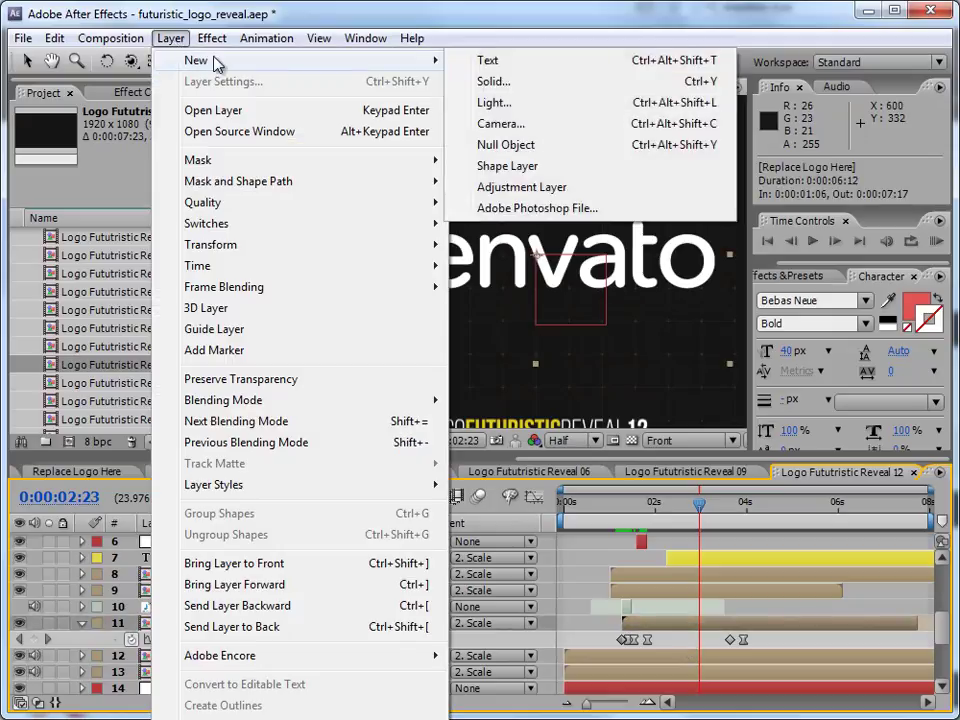
pyautogui.click(506, 145)
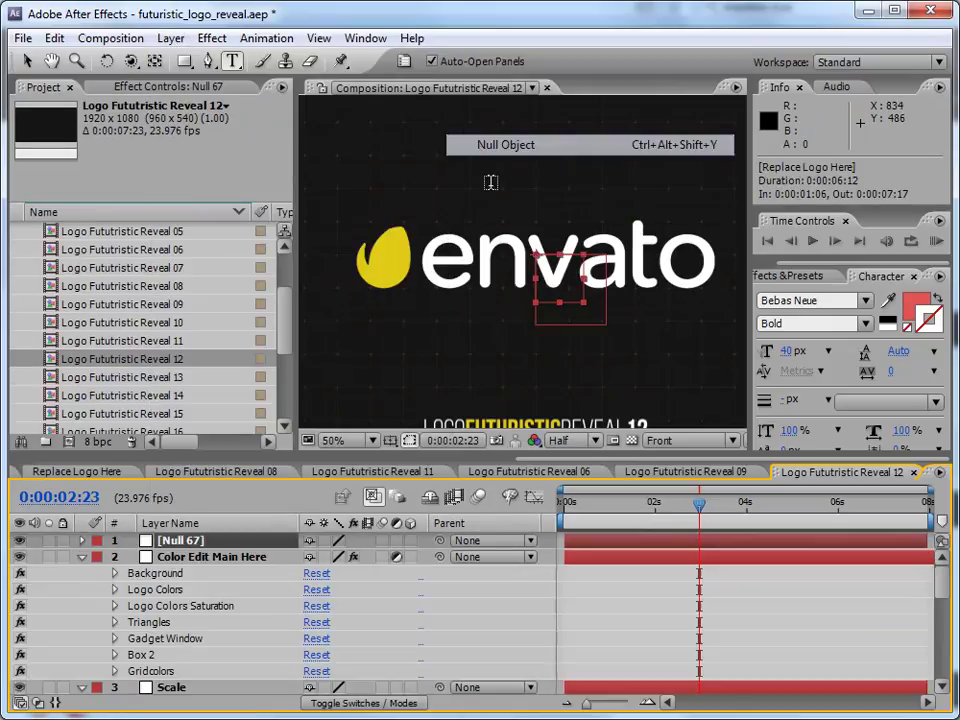
pyautogui.click(81, 558)
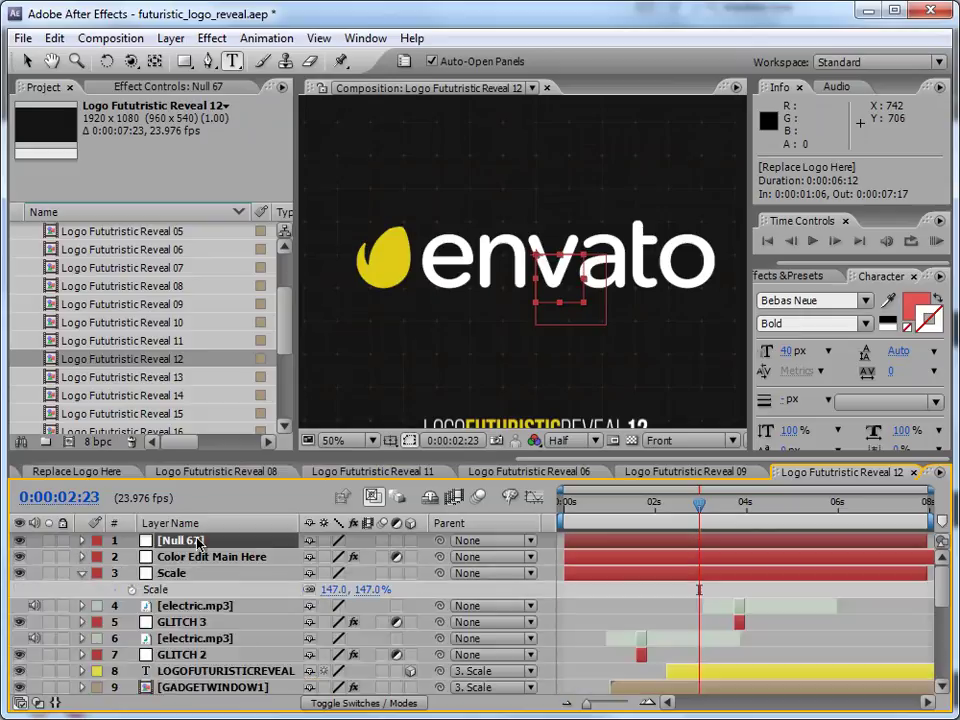
pyautogui.moveTo(198, 543); pyautogui.dragTo(225, 678)
pyautogui.scroll(-2, 312, 610)
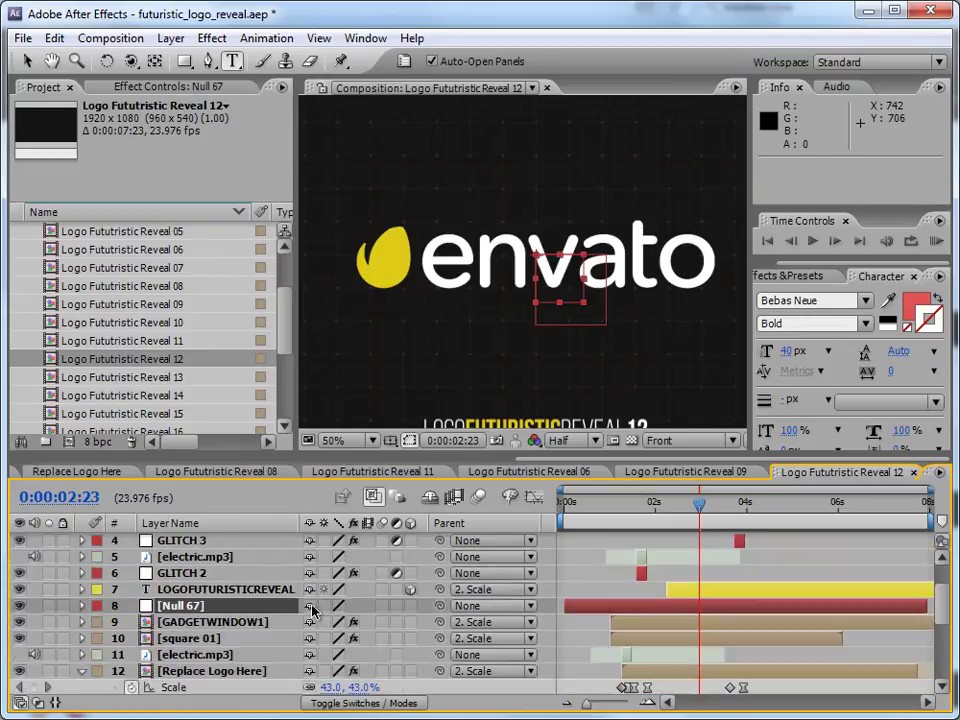
pyautogui.scroll(-2, 212, 590)
pyautogui.moveTo(207, 543); pyautogui.dragTo(207, 608)
# Parent the Replace Logo Here layer to the new null object and show the null's Scale property.
pyautogui.click(207, 608)
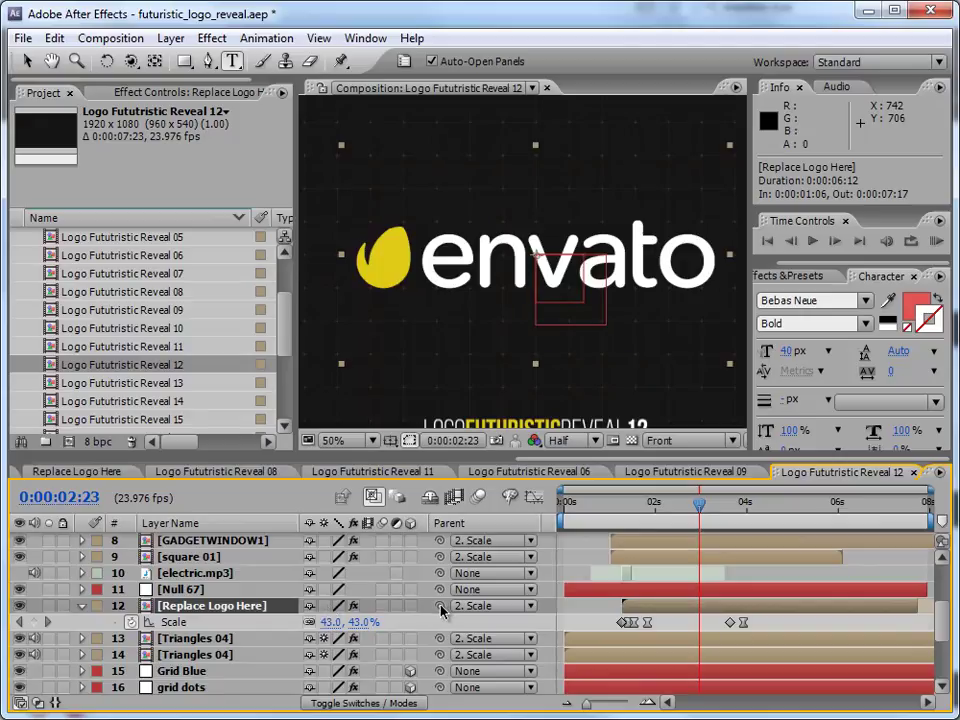
pyautogui.moveTo(440, 606); pyautogui.dragTo(205, 590)
pyautogui.click(207, 592)
pyautogui.press('s')
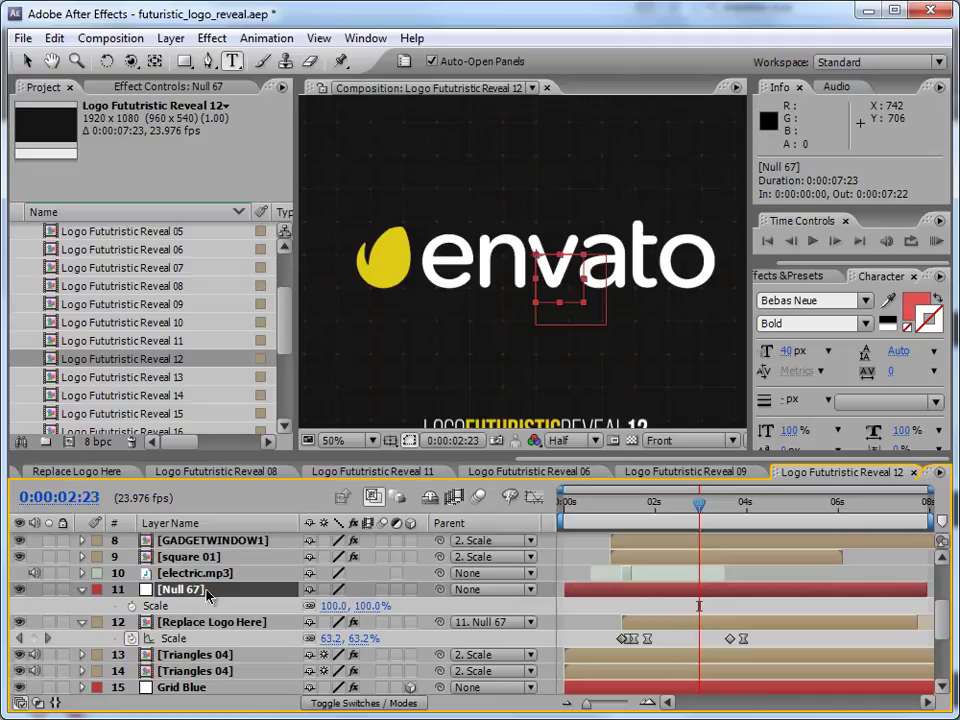
# Resize the logo independently by setting the new null object's scale to 105%.
pyautogui.moveTo(372, 606)
pyautogui.mouseDown()
pyautogui.moveTo(441, 604)
pyautogui.moveTo(290, 605)
pyautogui.moveTo(433, 597)
pyautogui.moveTo(336, 597)
pyautogui.moveTo(382, 597)
pyautogui.mouseUp()
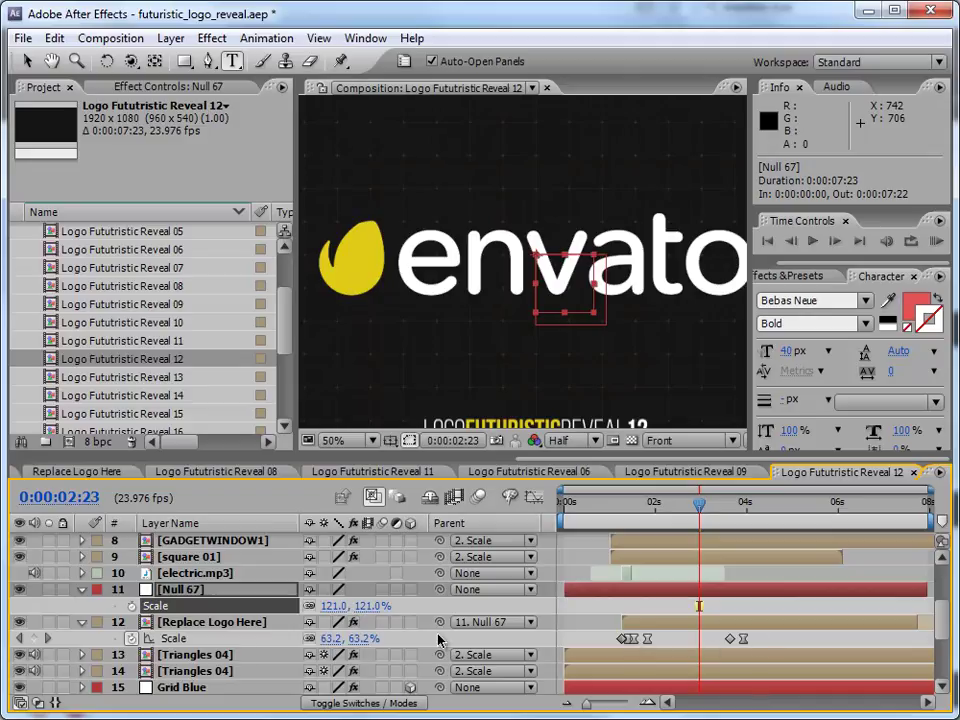
pyautogui.moveTo(353, 605)
pyautogui.mouseDown()
pyautogui.moveTo(402, 604)
pyautogui.moveTo(327, 605)
pyautogui.moveTo(559, 605)
pyautogui.moveTo(313, 605)
pyautogui.moveTo(343, 605)
pyautogui.mouseUp()
pyautogui.click(210, 622)
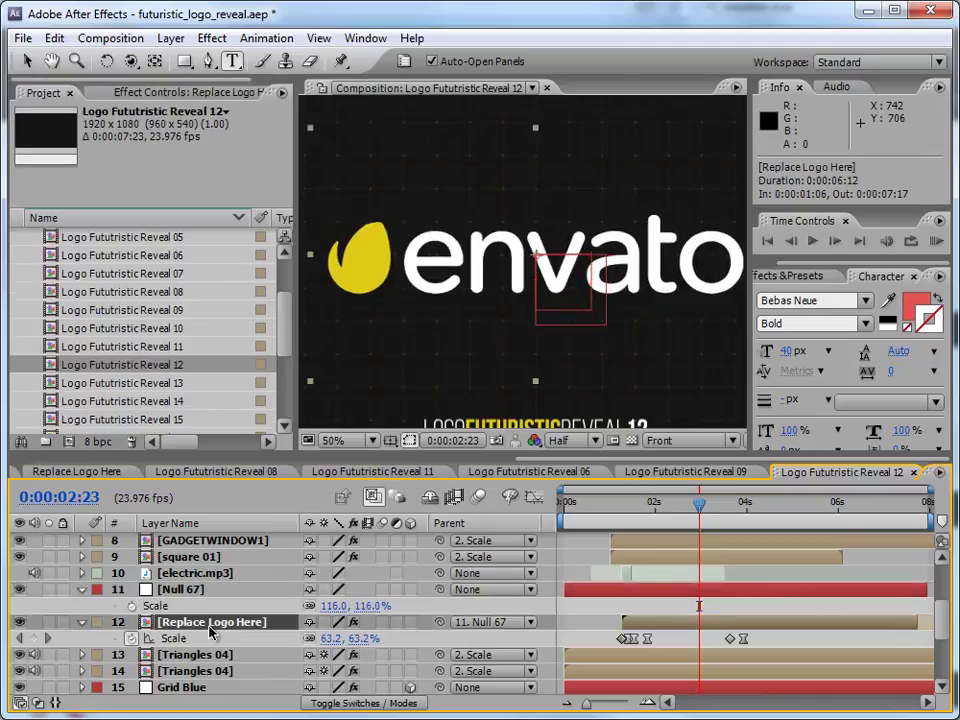
pyautogui.press('s')
pyautogui.press('s')
pyautogui.click(187, 592)
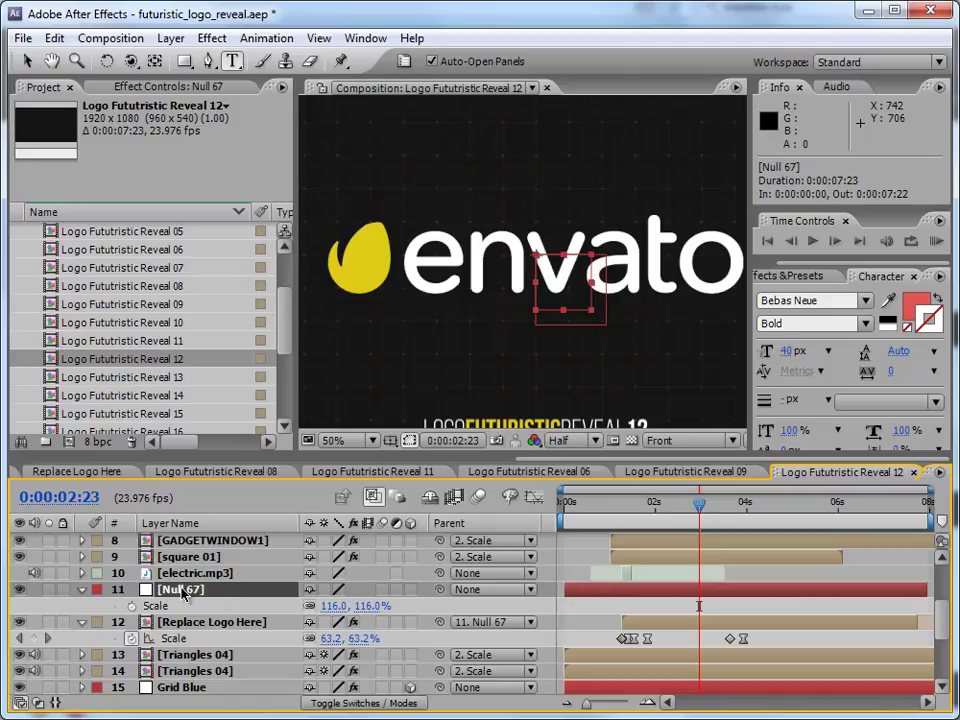
pyautogui.moveTo(373, 609); pyautogui.dragTo(355, 597)
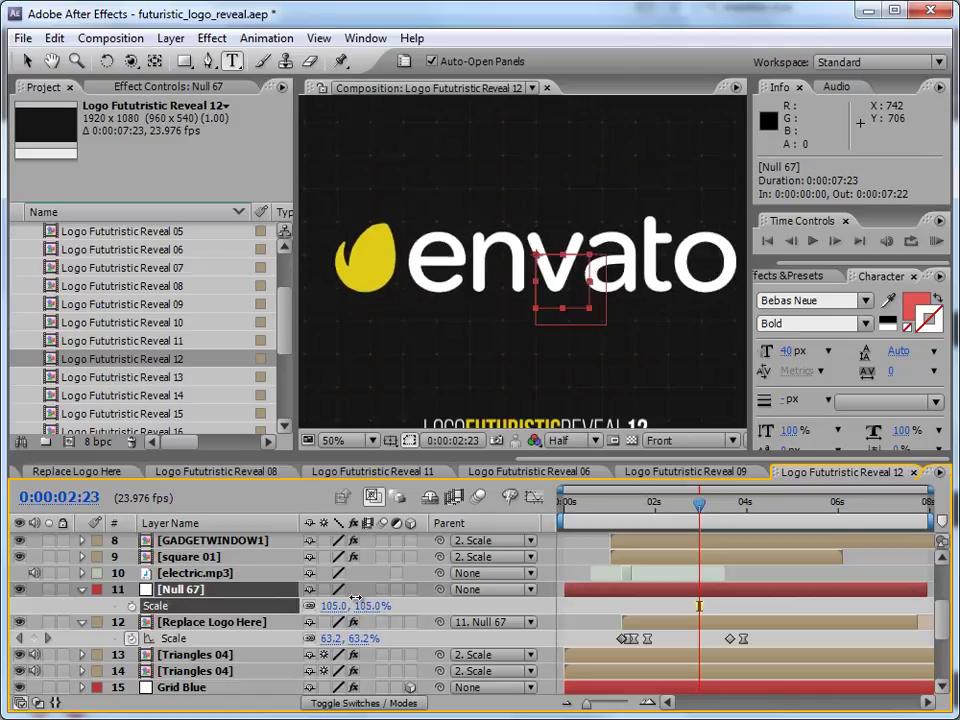
# Collapse the new null's properties, then set the Scale layer's scale to 117% and view the composition at 0:00:01:03.
pyautogui.click(187, 591)
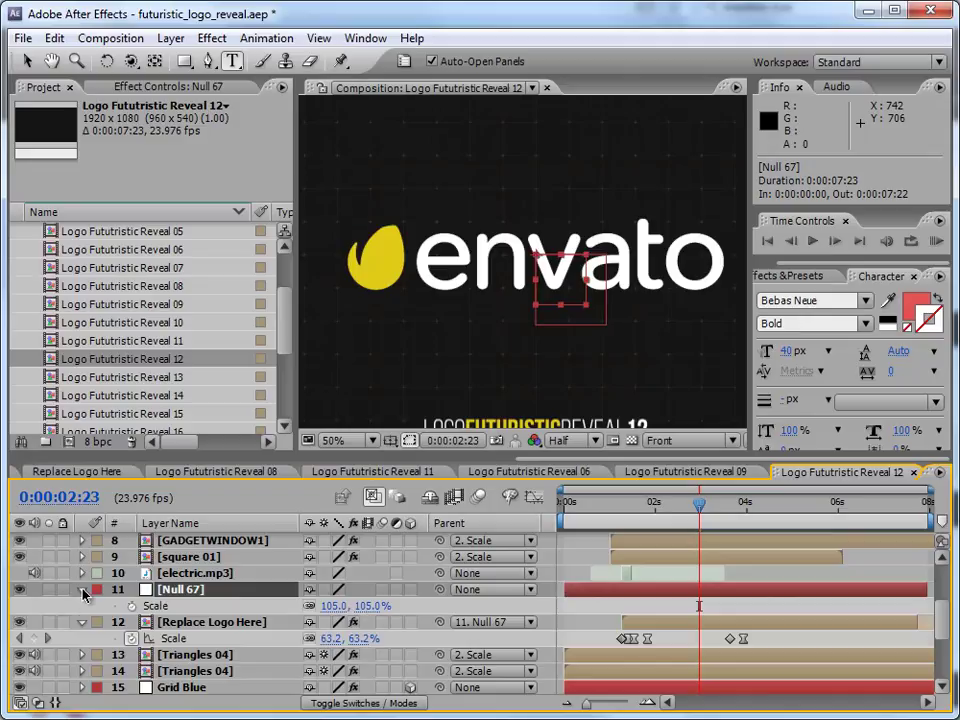
pyautogui.click(83, 592)
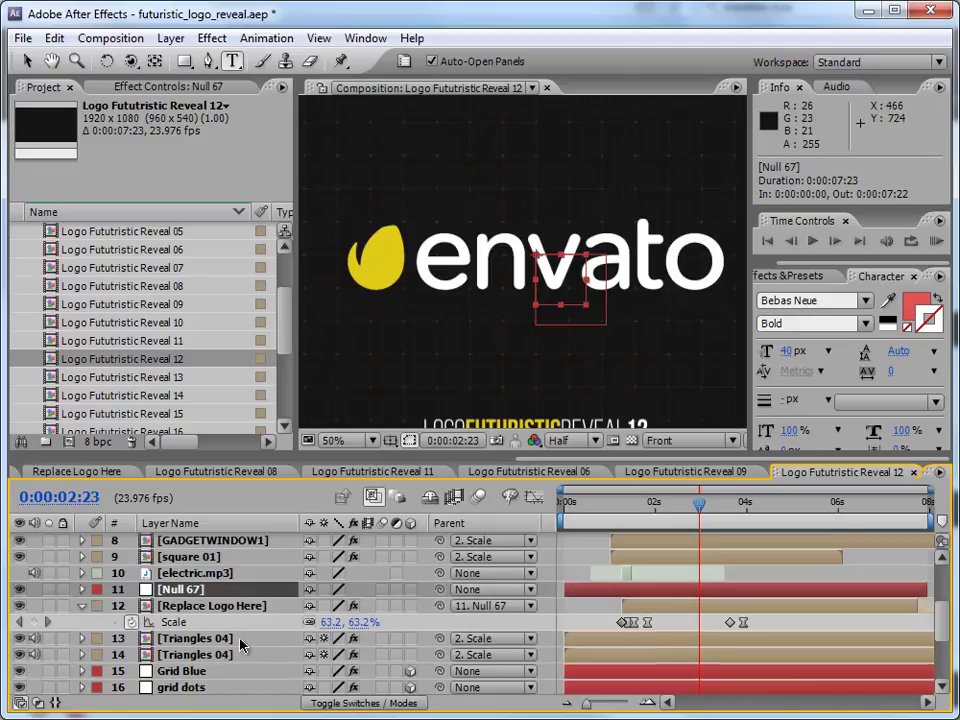
pyautogui.scroll(4, 200, 640)
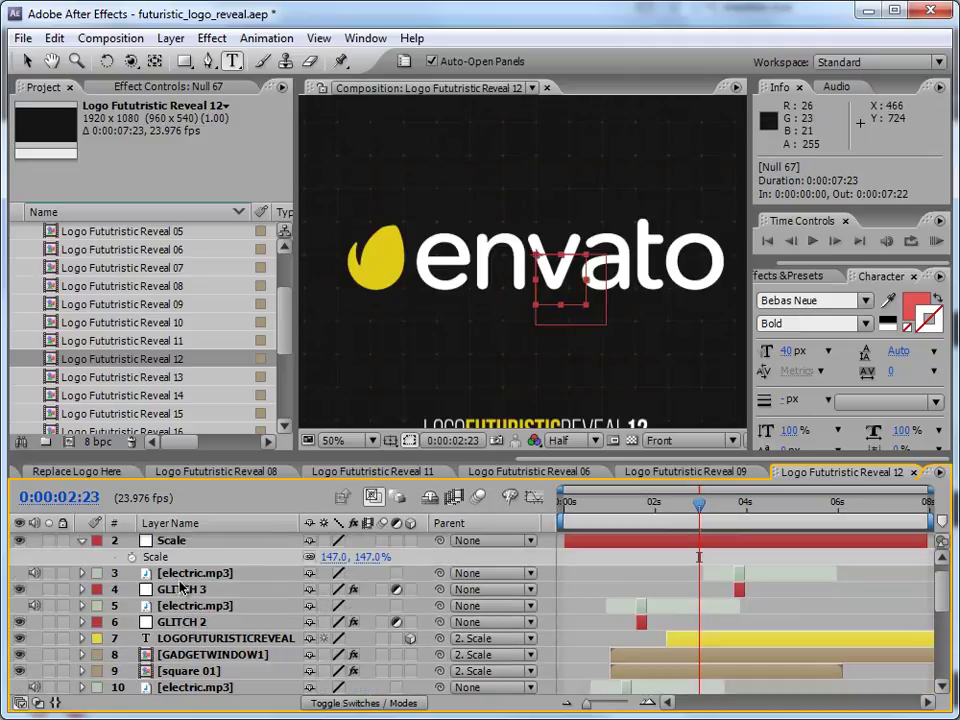
pyautogui.click(174, 545)
pyautogui.scroll(1, 174, 545)
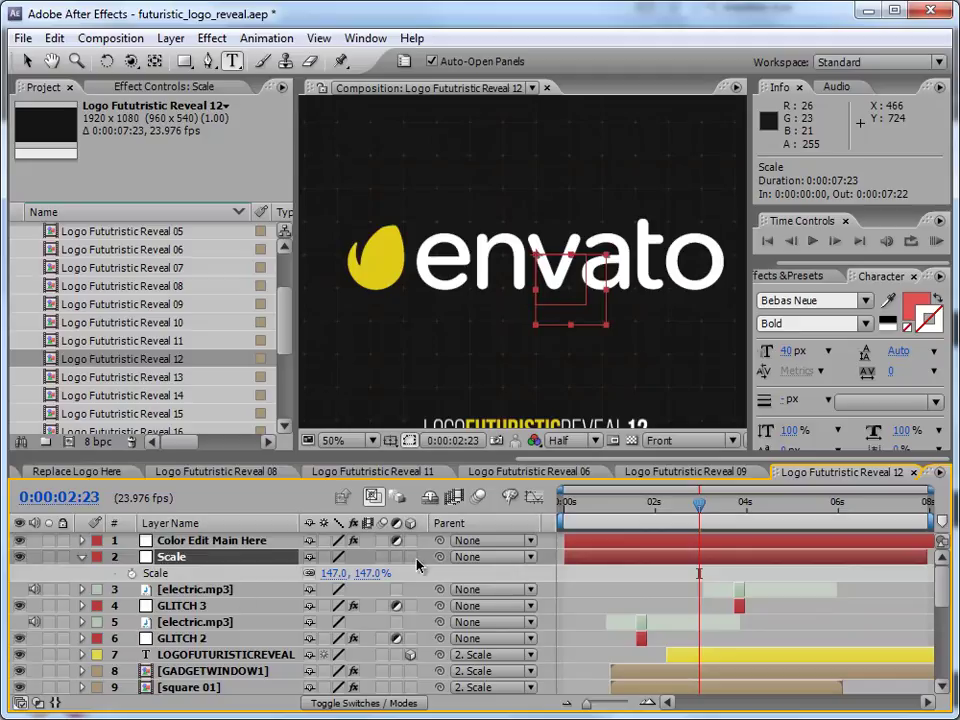
pyautogui.moveTo(368, 572); pyautogui.dragTo(338, 572)
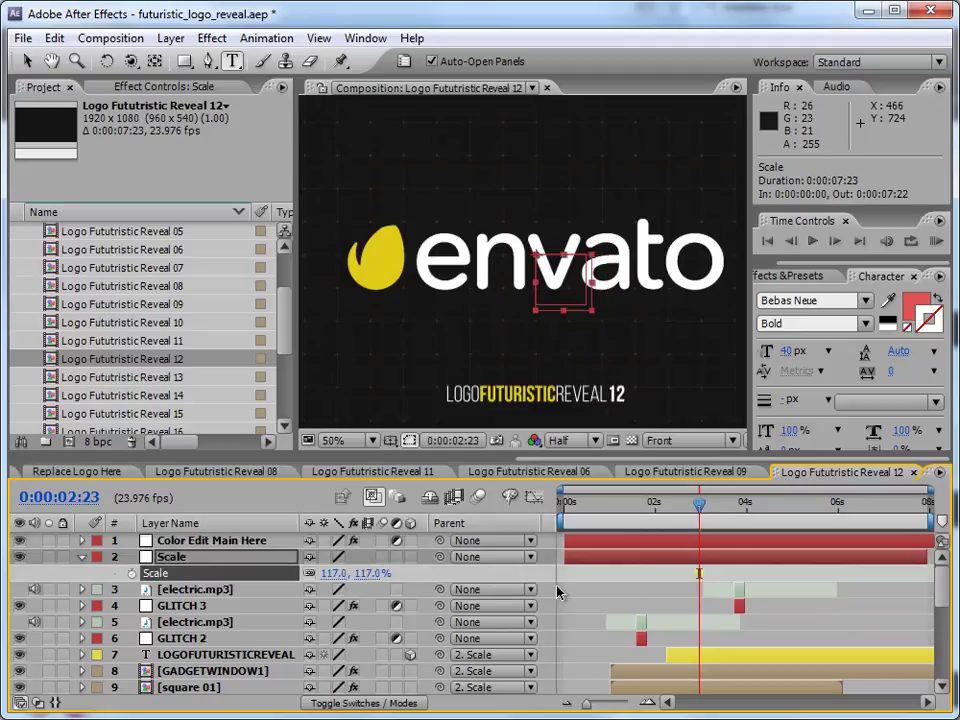
pyautogui.click(615, 505)
# Collapse the Replace Logo Here folder in the project's item list.
pyautogui.scroll(-3, 212, 275)
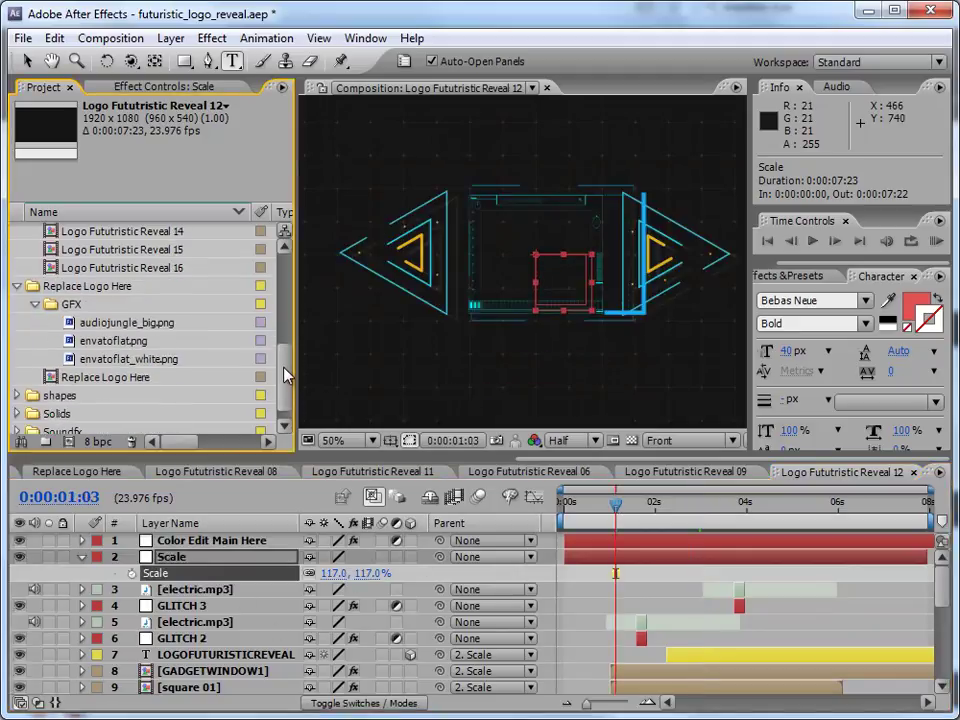
pyautogui.click(17, 286)
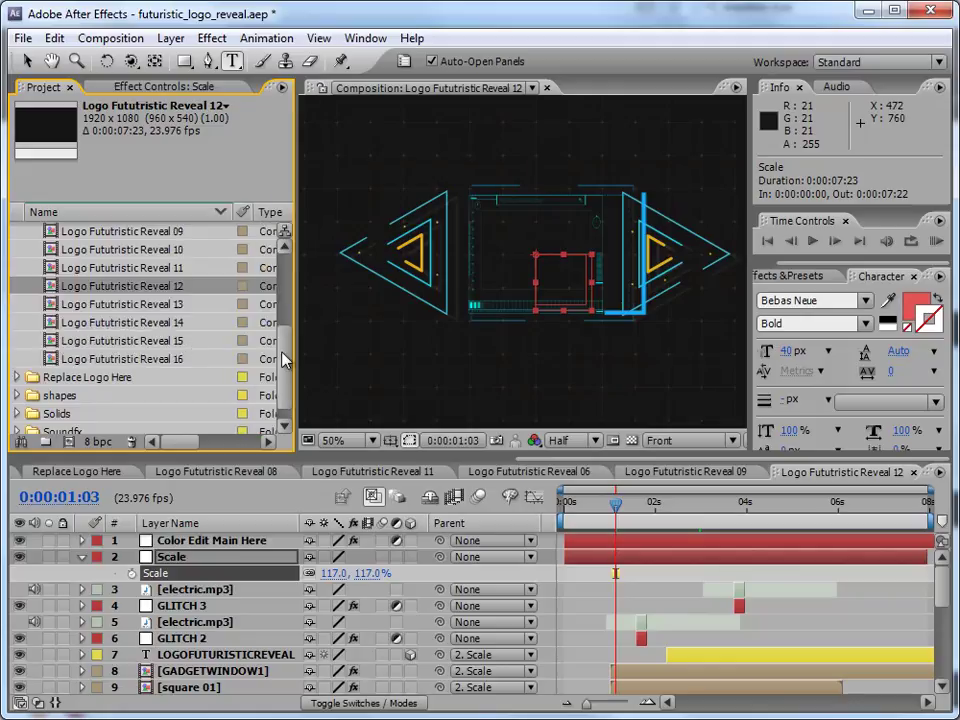
# Create a new 1920 x 1080 composition at 23.976 fps with a duration of 0:00:10:00.
pyautogui.click(69, 442)
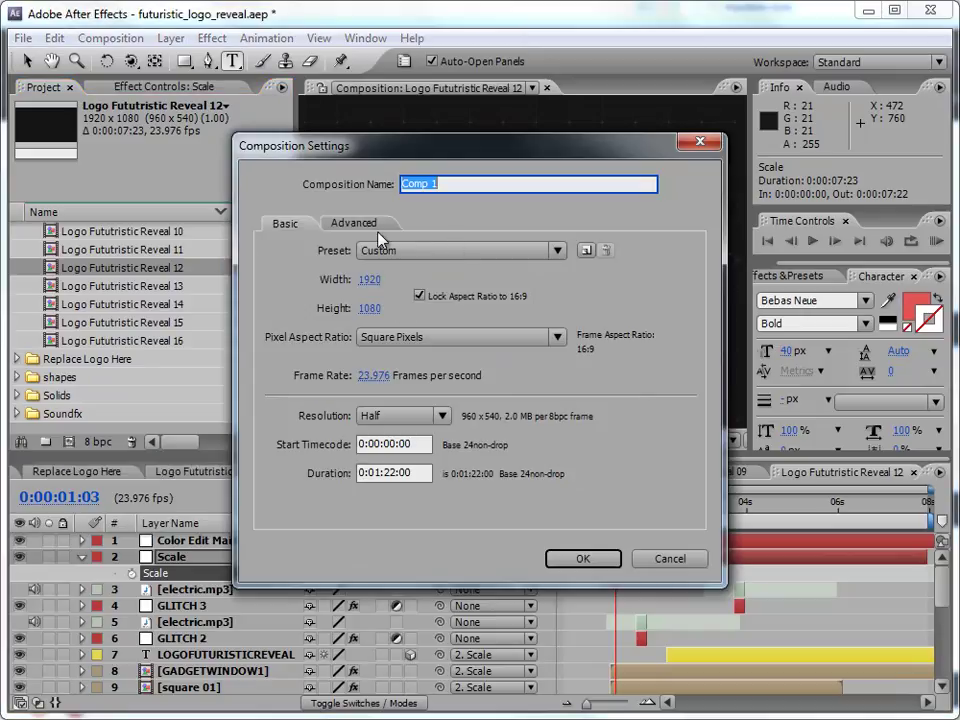
pyautogui.click(380, 472)
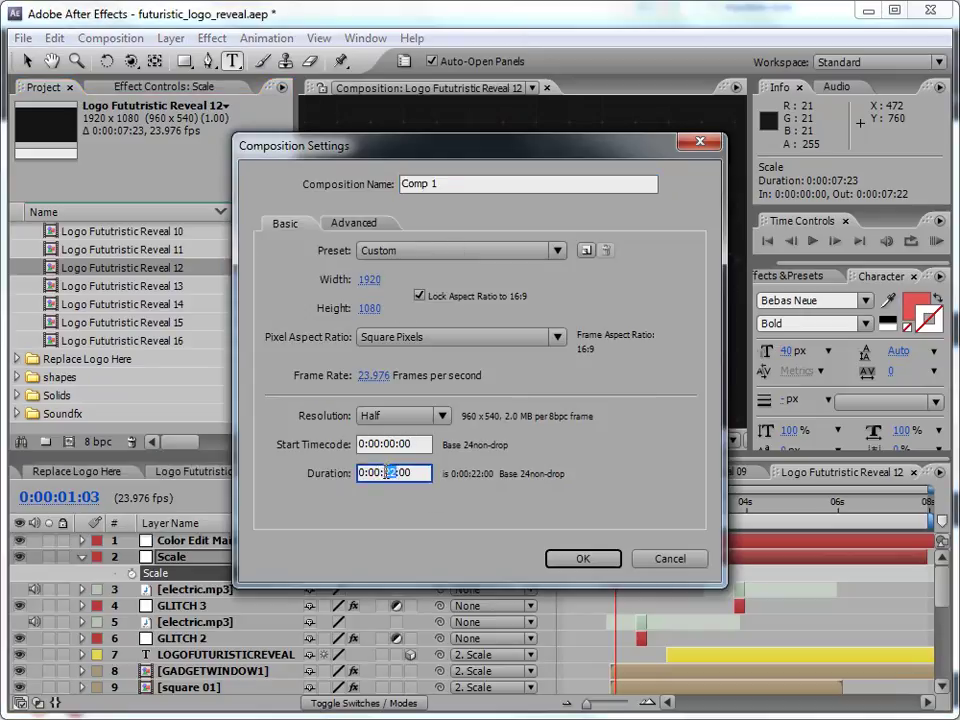
pyautogui.click(567, 557)
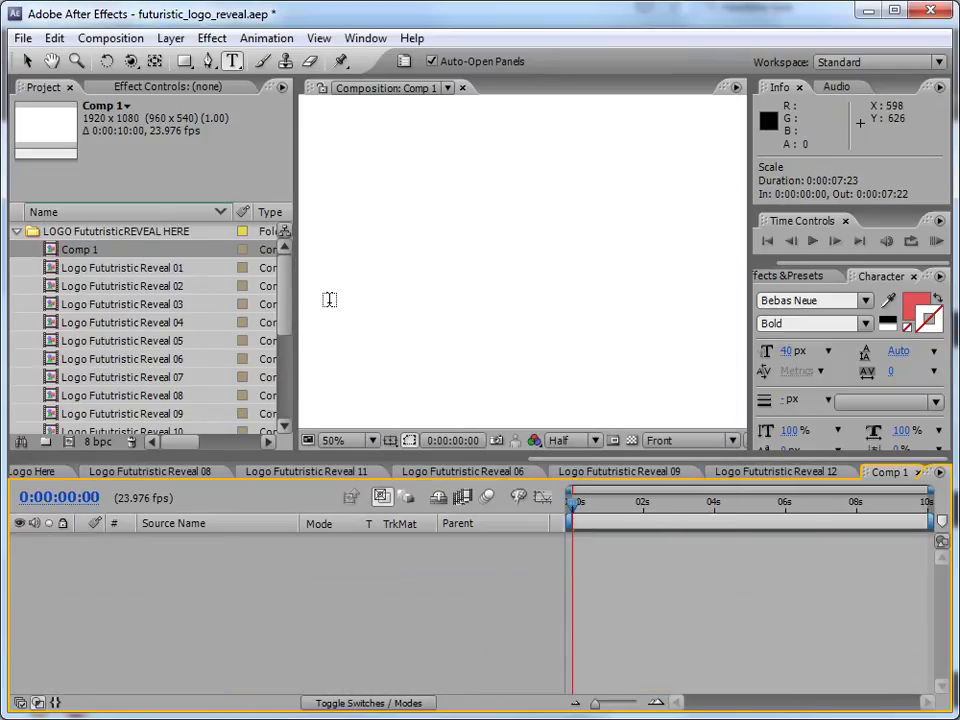
# Add Gadget 05 and Gadget 07 from the shapes > Gadgets folder to Comp 1 and move the current time to 0:00:00:17.
pyautogui.scroll(-1, 520, 290)
pyautogui.scroll(-4, 285, 364)
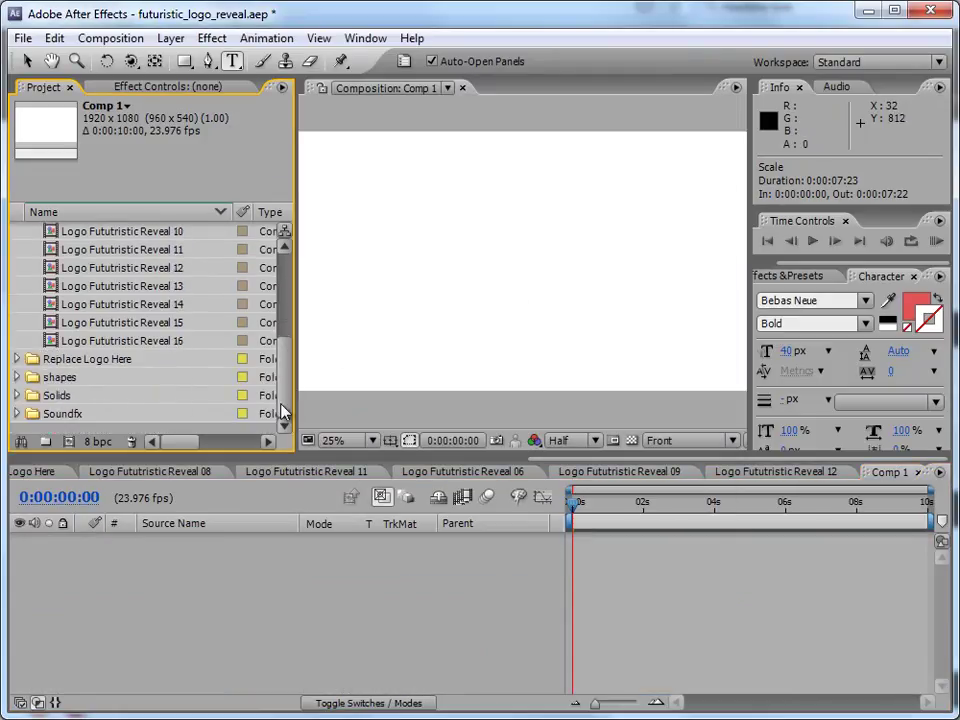
pyautogui.click(16, 377)
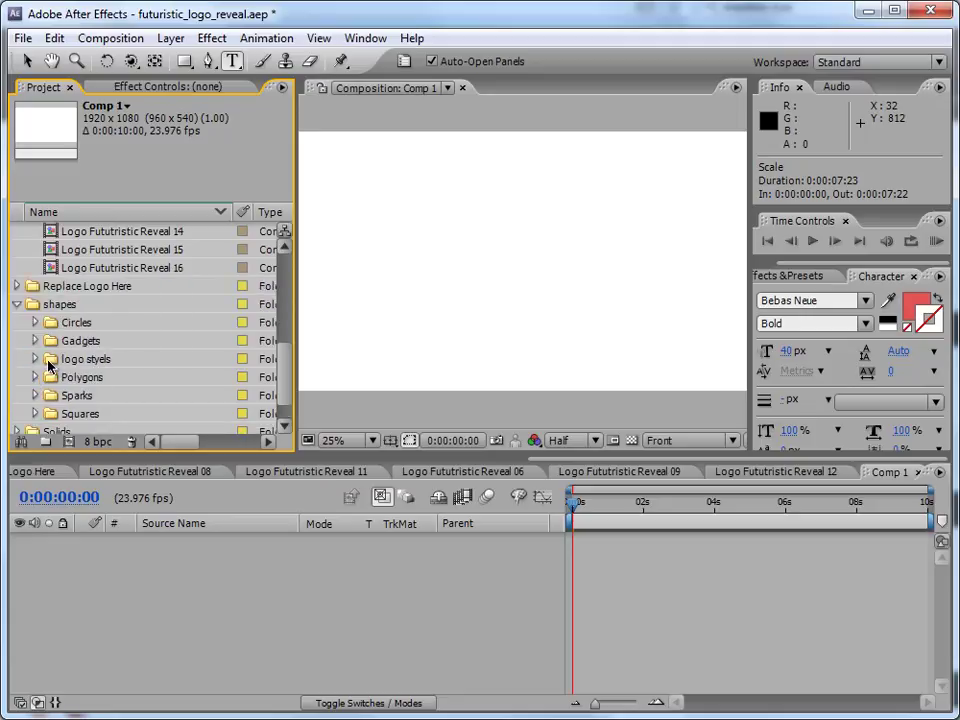
pyautogui.click(34, 341)
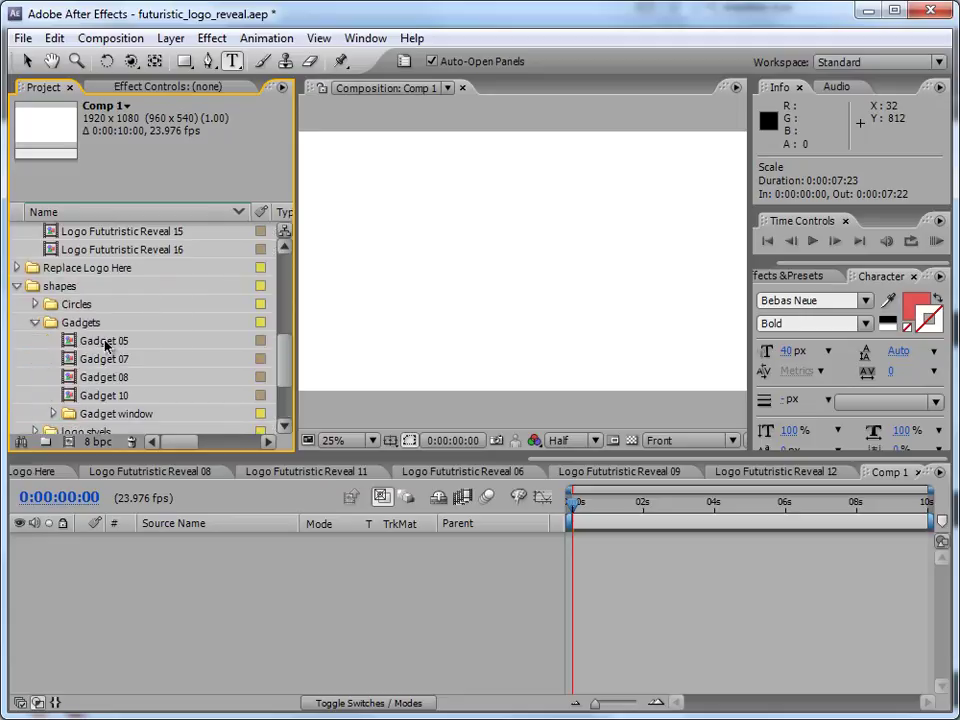
pyautogui.moveTo(107, 345); pyautogui.dragTo(146, 594)
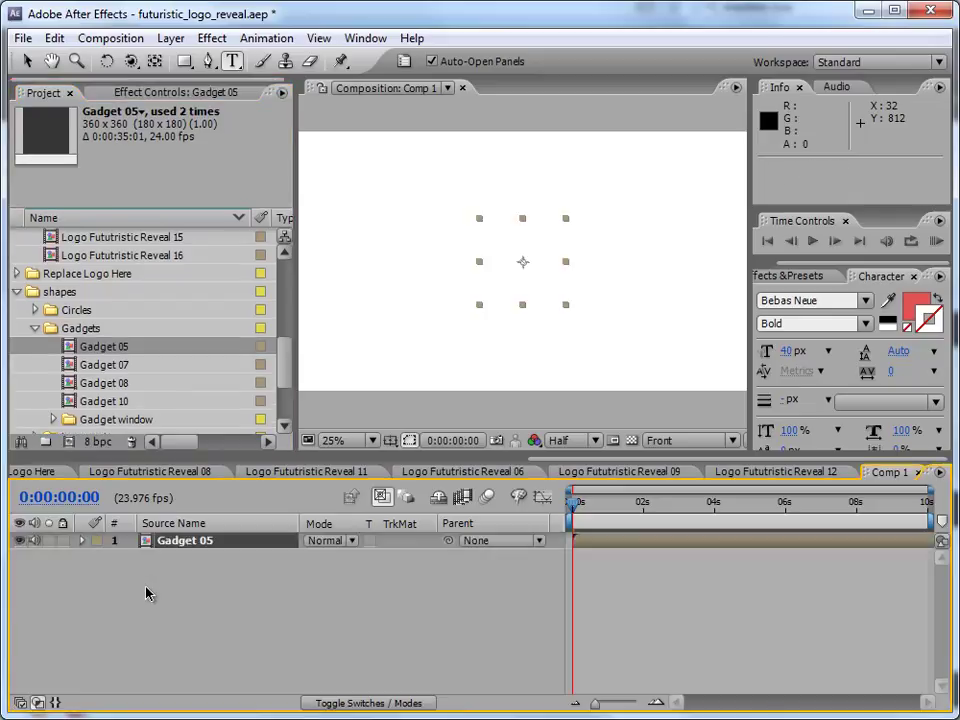
pyautogui.moveTo(580, 506); pyautogui.dragTo(604, 503)
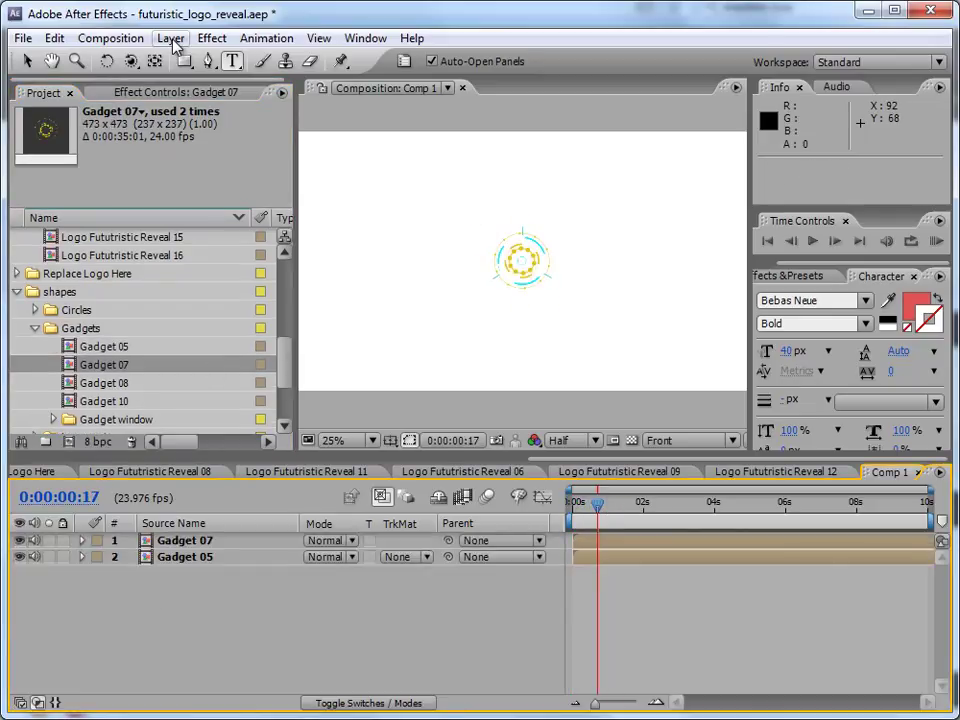
# Create a dark gray 1920 x 1080 solid and place it beneath both gadget layers as the background.
pyautogui.click(171, 40)
pyautogui.moveTo(195, 58)
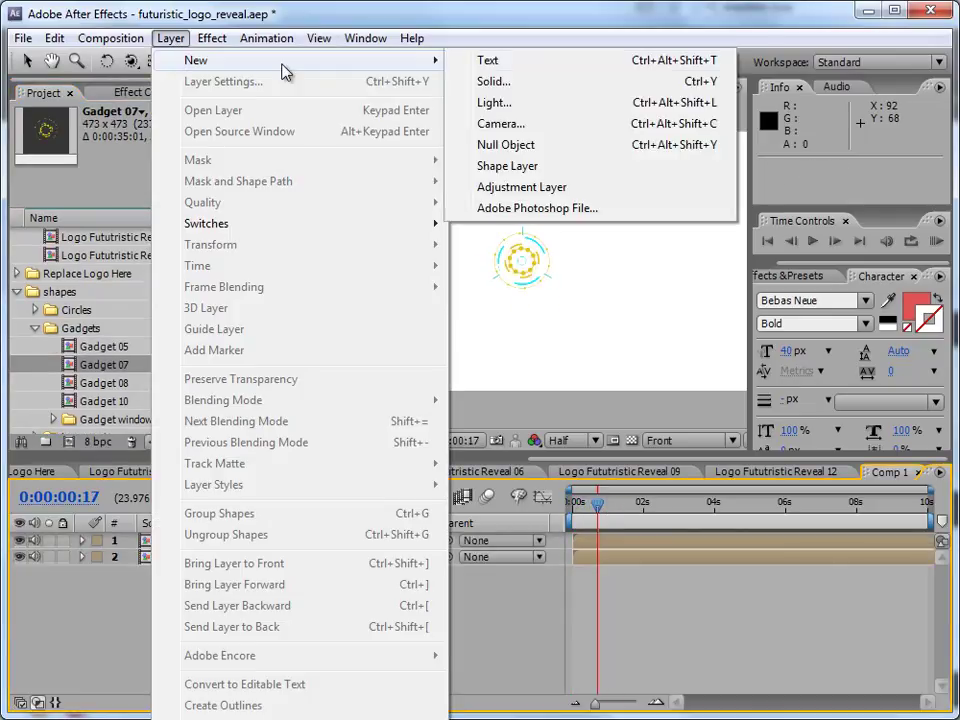
pyautogui.click(500, 84)
pyautogui.click(454, 681)
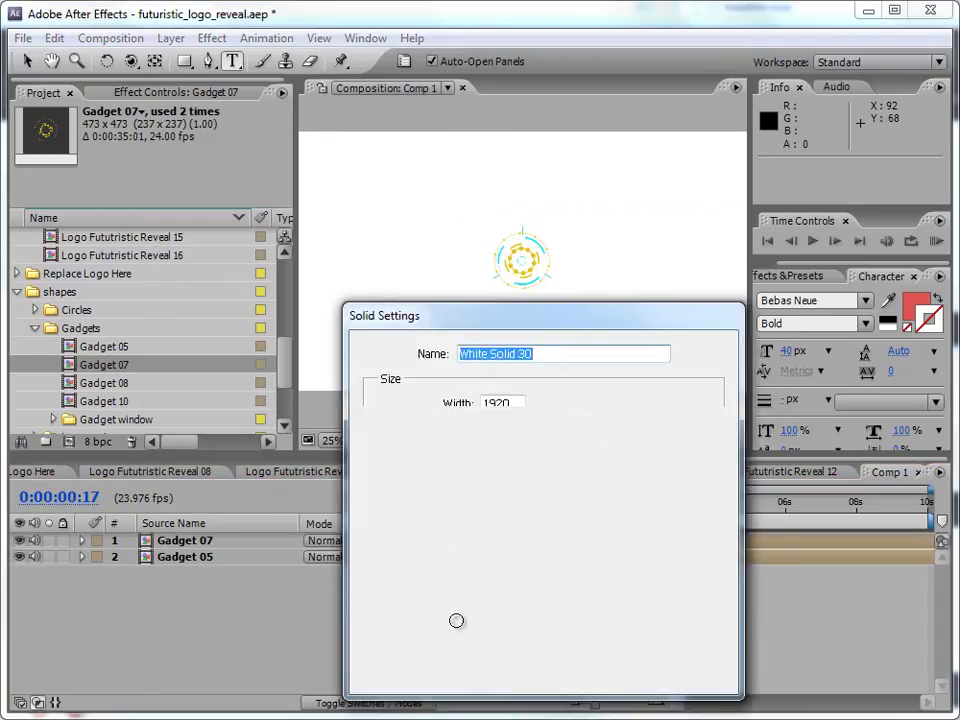
pyautogui.click(251, 640)
pyautogui.click(681, 452)
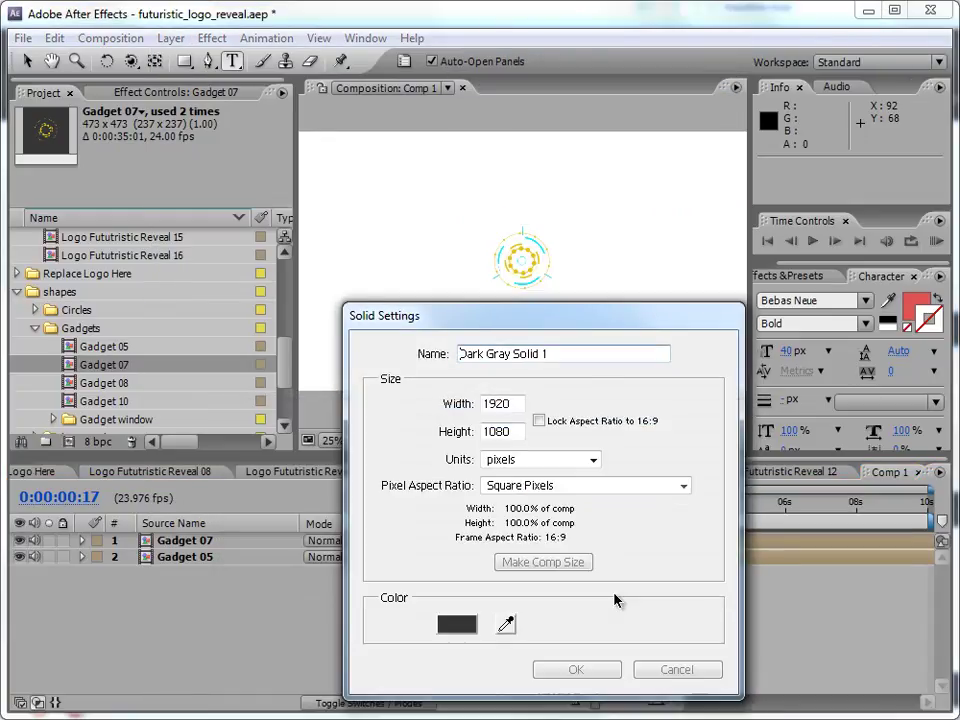
pyautogui.click(598, 673)
pyautogui.moveTo(178, 546); pyautogui.dragTo(189, 624)
pyautogui.scroll(2, 577, 324)
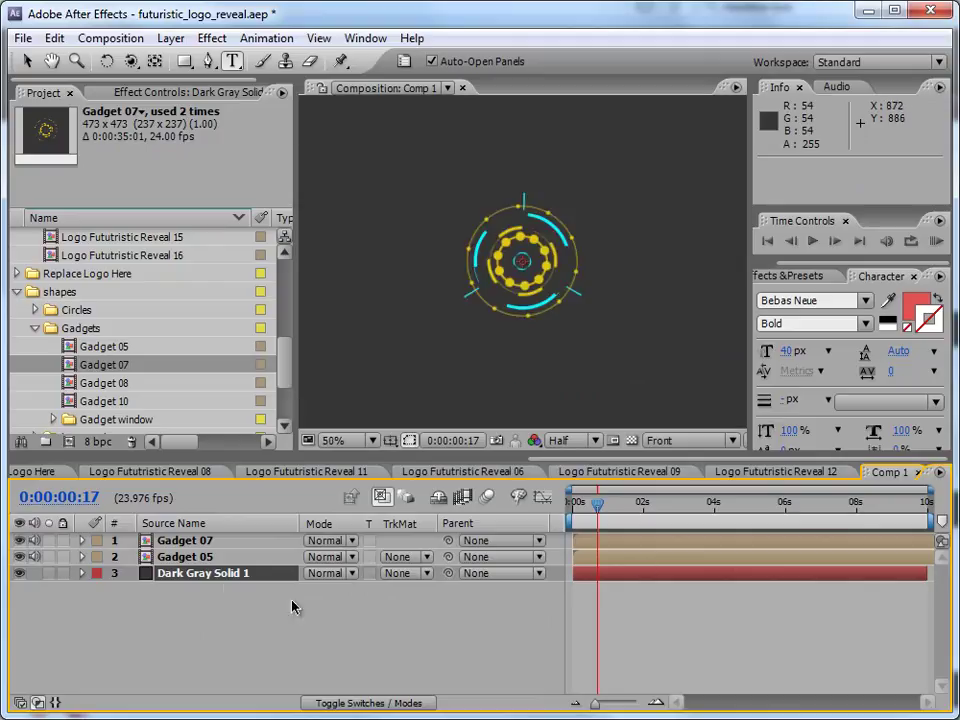
# Collapse transformations on the Gadget 07 and Gadget 05 layers and scale both to 220%.
pyautogui.click(390, 704)
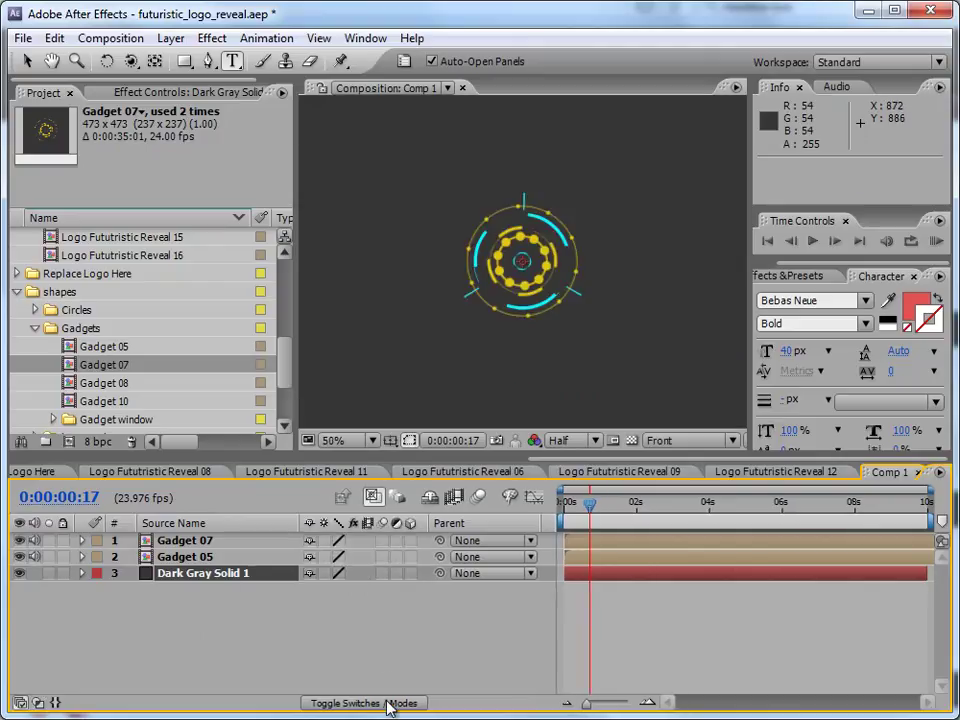
pyautogui.click(200, 543)
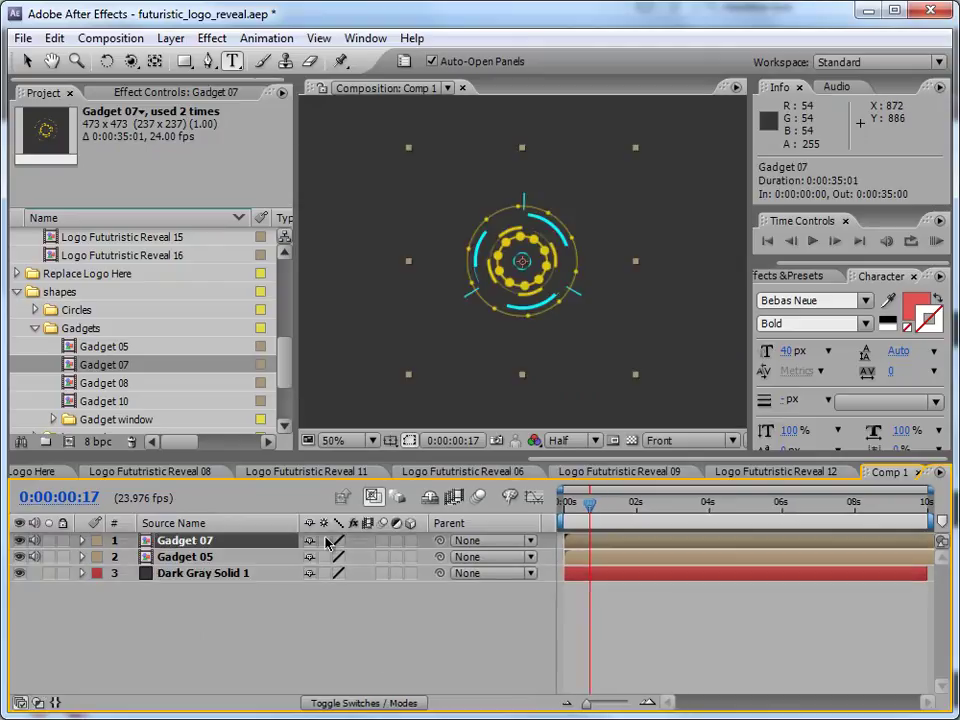
pyautogui.keyDown('shift'); pyautogui.click(205, 563); pyautogui.keyUp('shift')
pyautogui.press('s')
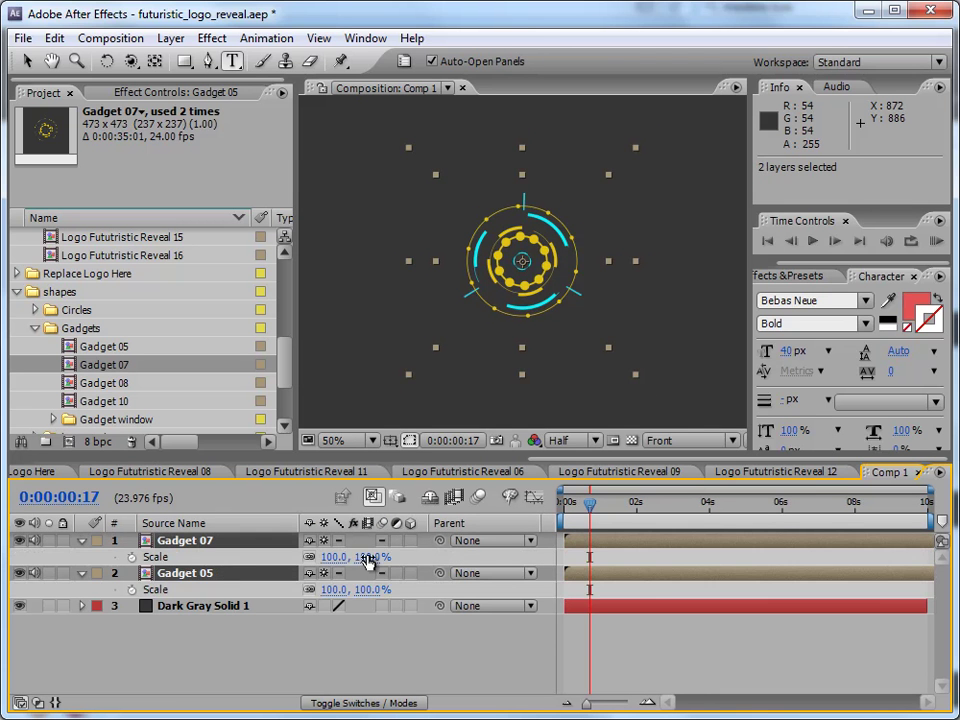
pyautogui.moveTo(367, 562); pyautogui.dragTo(589, 513)
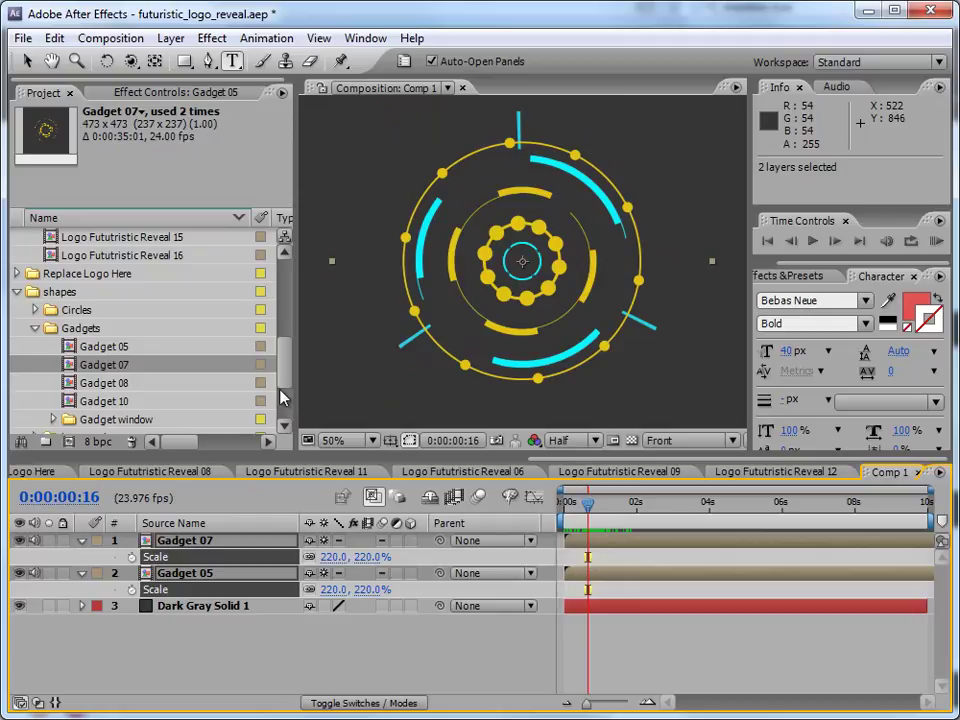
# Add the Replace Logo Here composition as the uppermost layer of Comp 1, starting at 0:00:00:15.
pyautogui.click(18, 274)
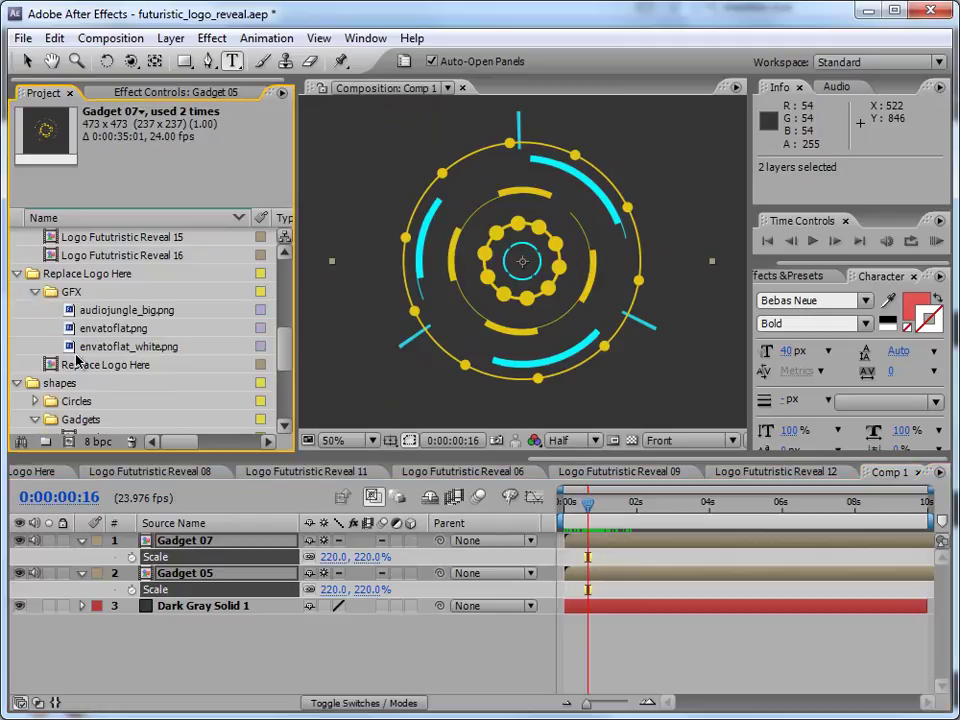
pyautogui.moveTo(107, 371); pyautogui.dragTo(656, 542)
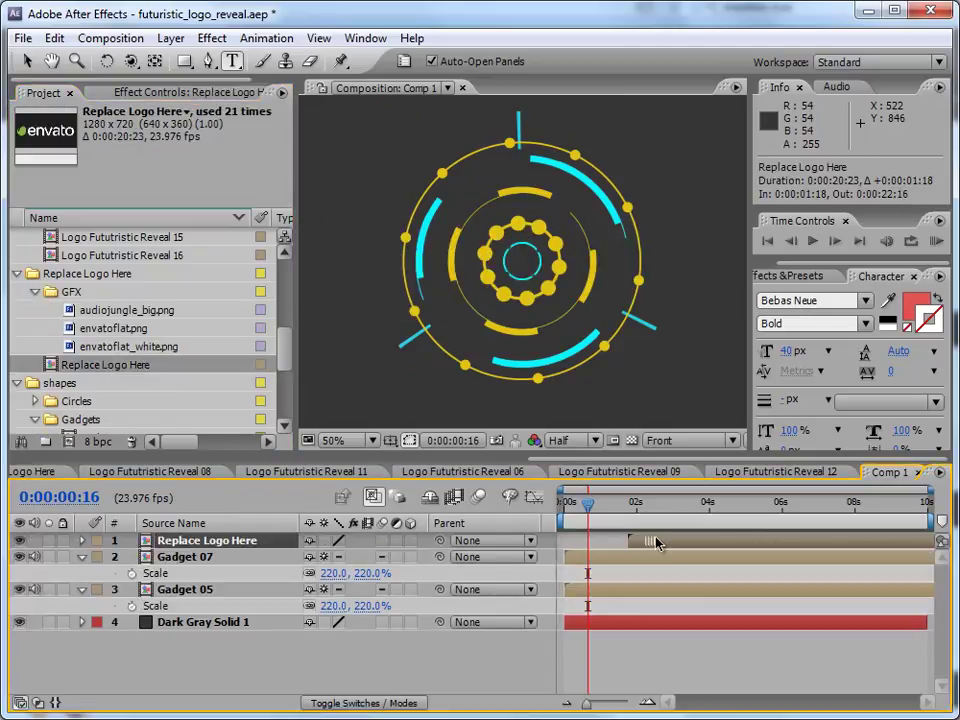
pyautogui.moveTo(606, 510); pyautogui.dragTo(587, 518)
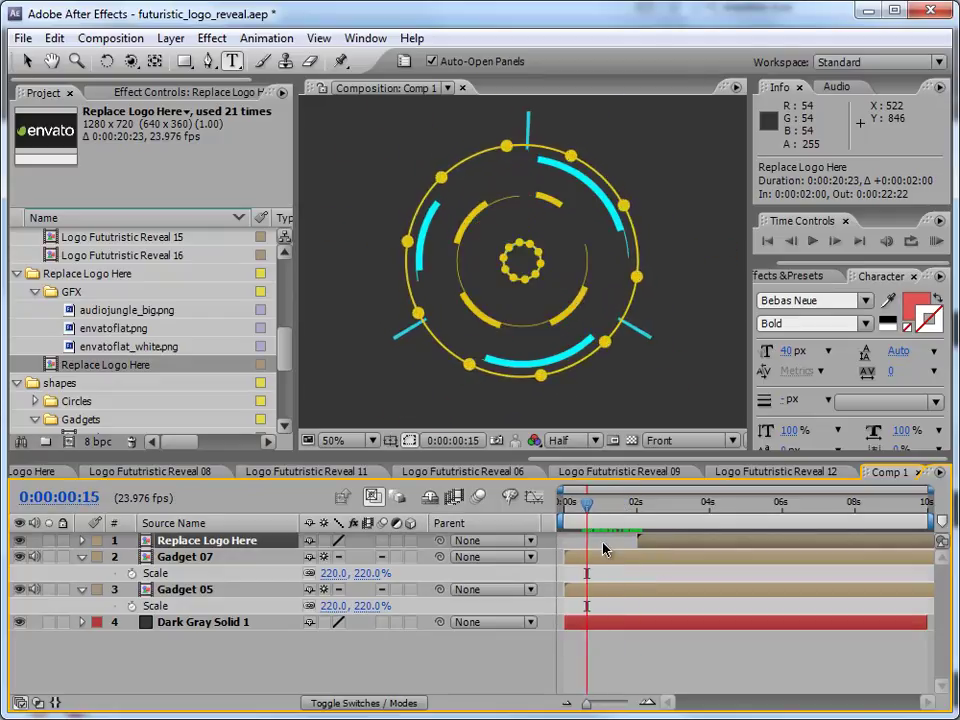
pyautogui.moveTo(662, 548); pyautogui.dragTo(610, 544)
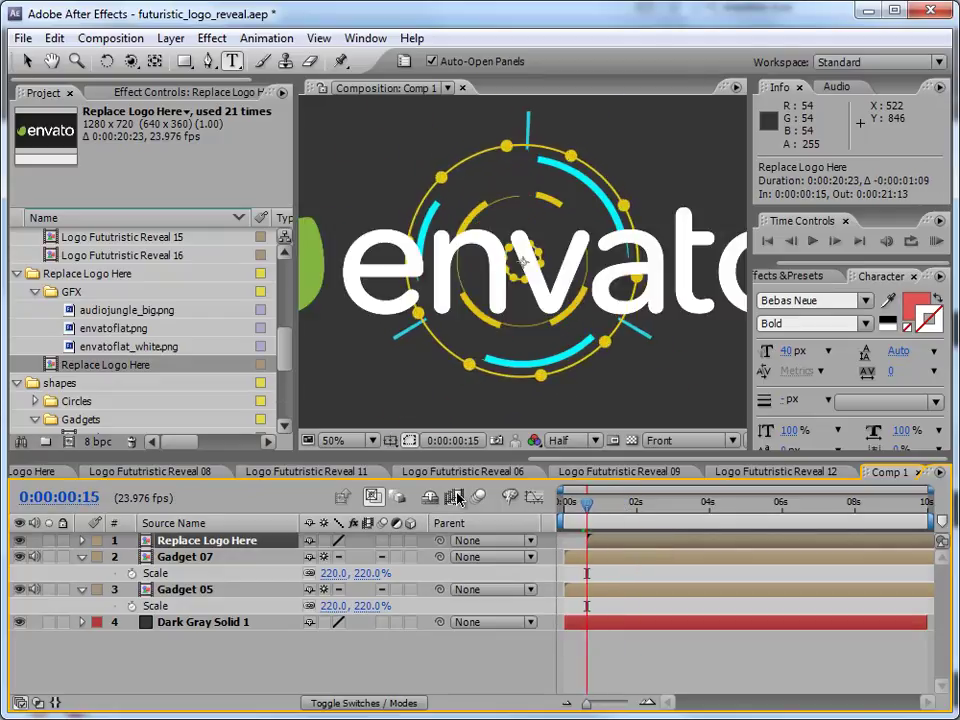
# In the Replace Logo Here composition, hide envatoflat_white.png and audiojungle_big.png and show only envatoflat.png.
pyautogui.scroll(-1, 188, 357)
pyautogui.doubleClick(133, 347)
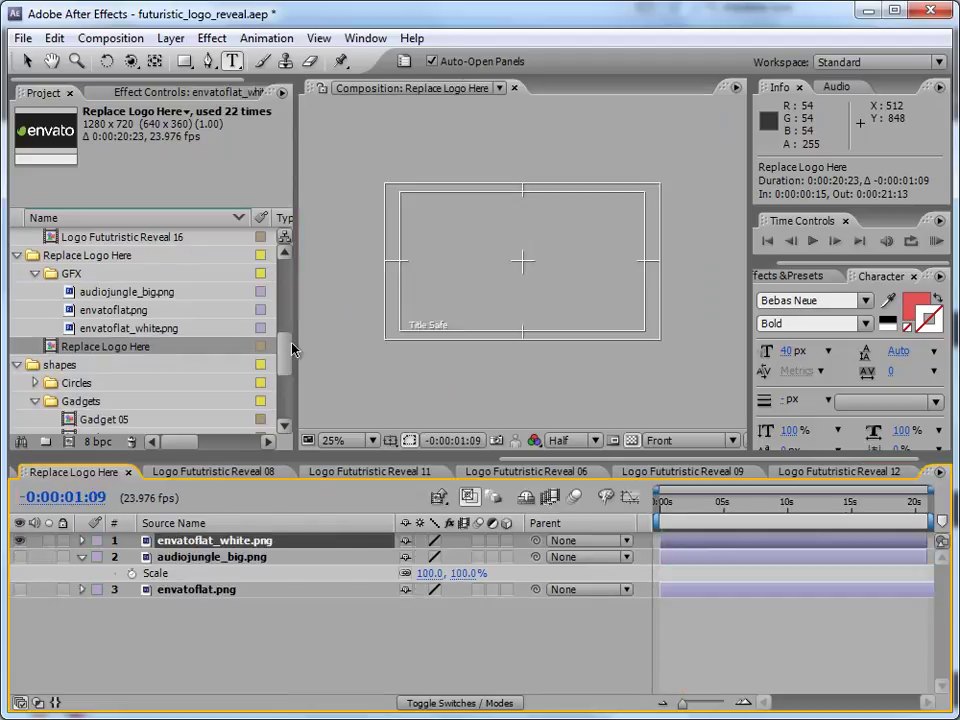
pyautogui.click(21, 543)
pyautogui.click(21, 558)
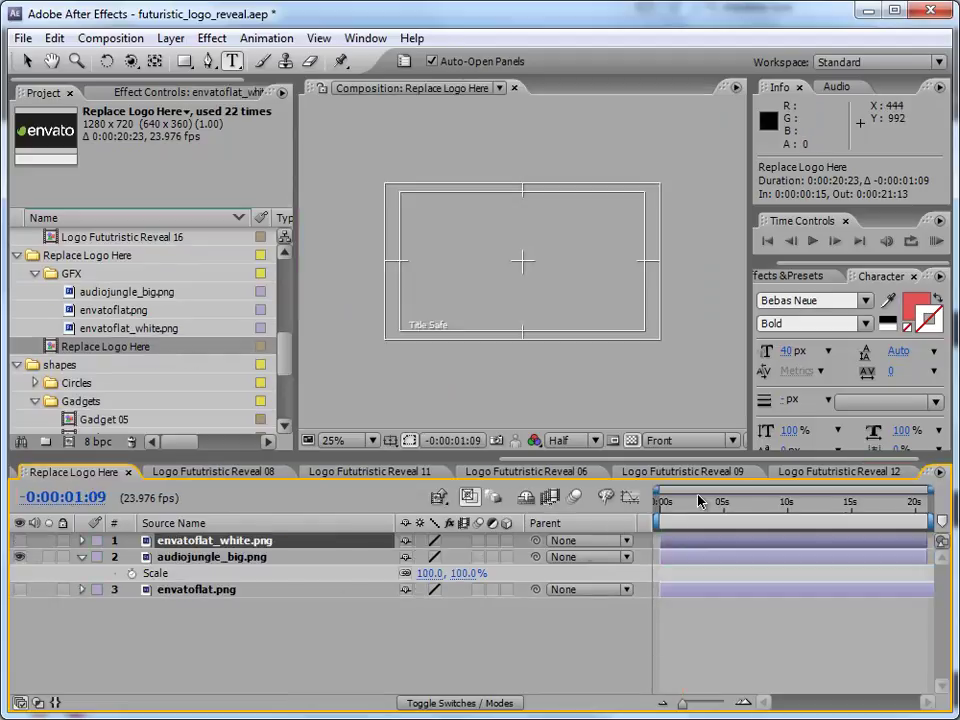
pyautogui.click(699, 502)
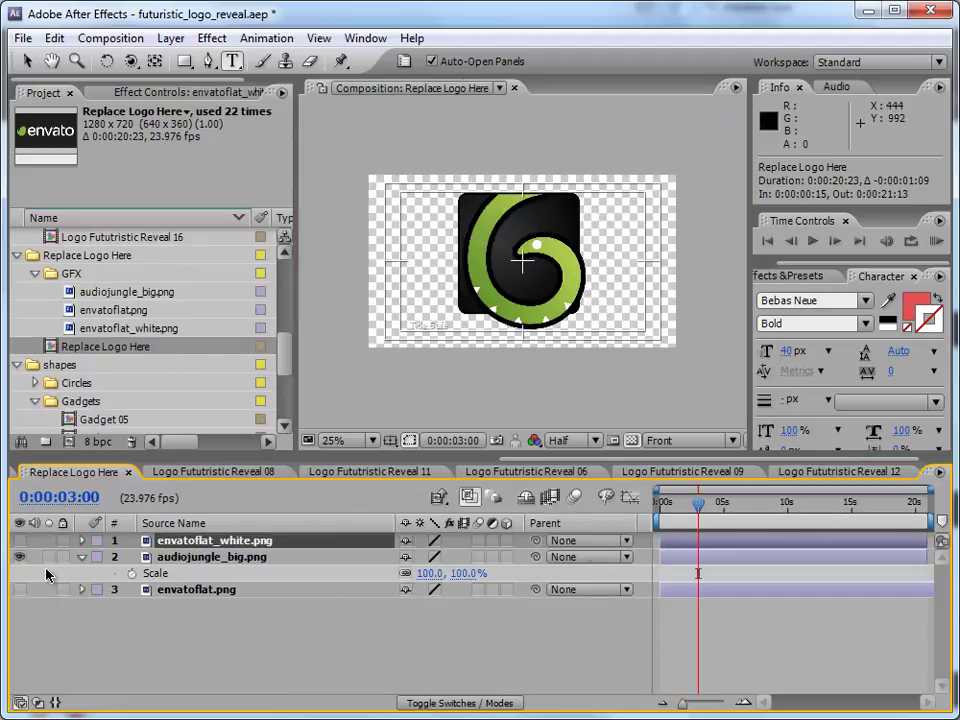
pyautogui.click(21, 541)
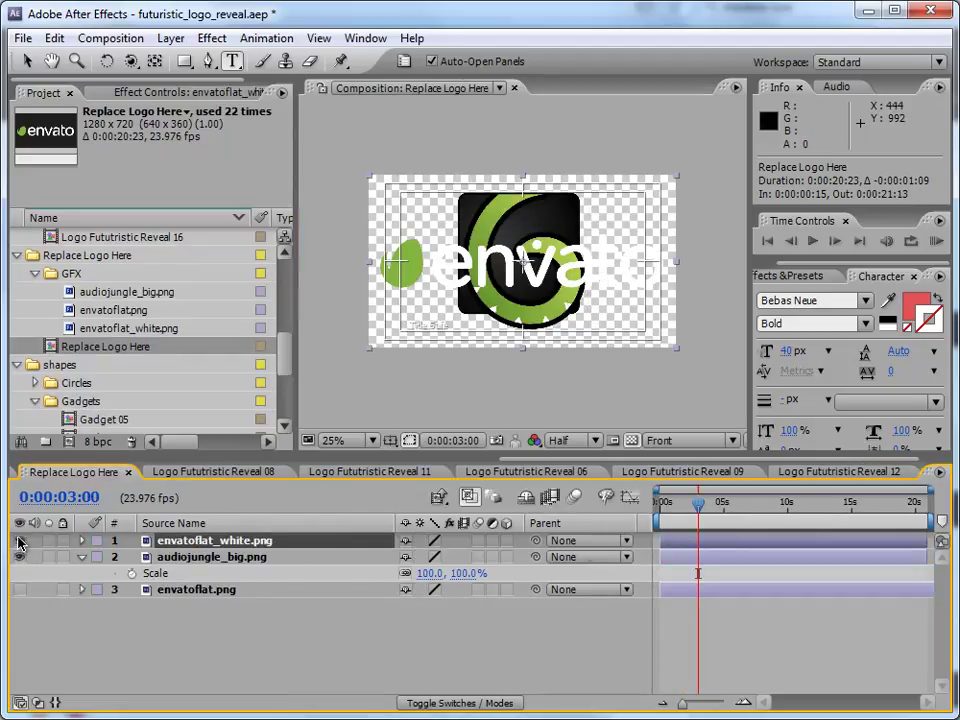
pyautogui.click(21, 541)
pyautogui.click(21, 557)
pyautogui.click(21, 590)
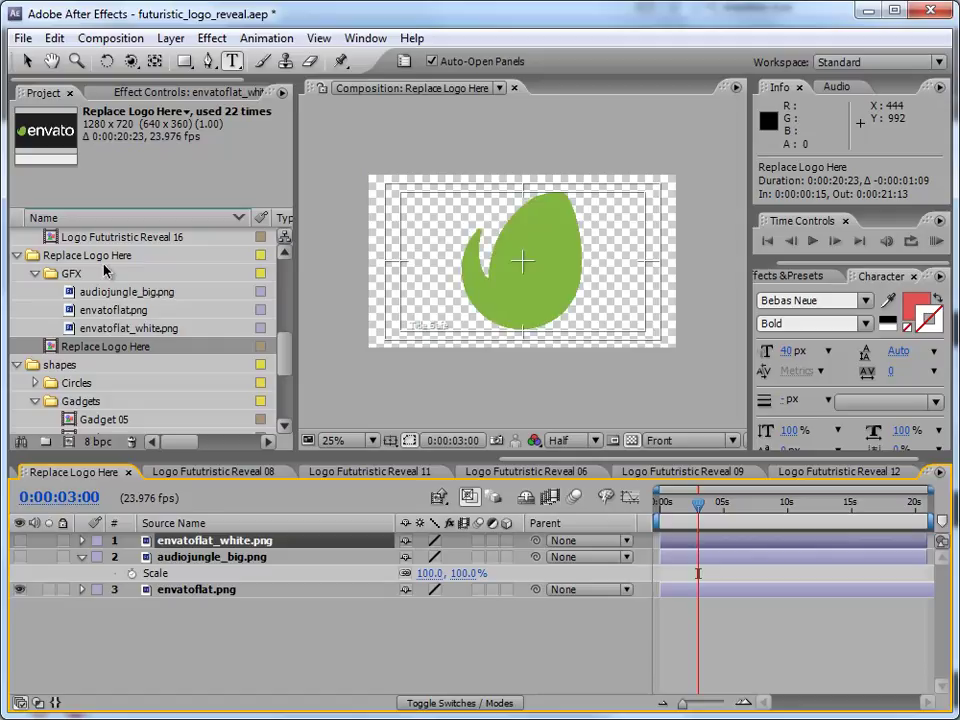
# Back in Comp 1, set the Replace Logo Here layer's scale to 0% and keyframe it at 0:00:00:15.
pyautogui.moveTo(289, 372); pyautogui.dragTo(285, 290)
pyautogui.doubleClick(80, 255)
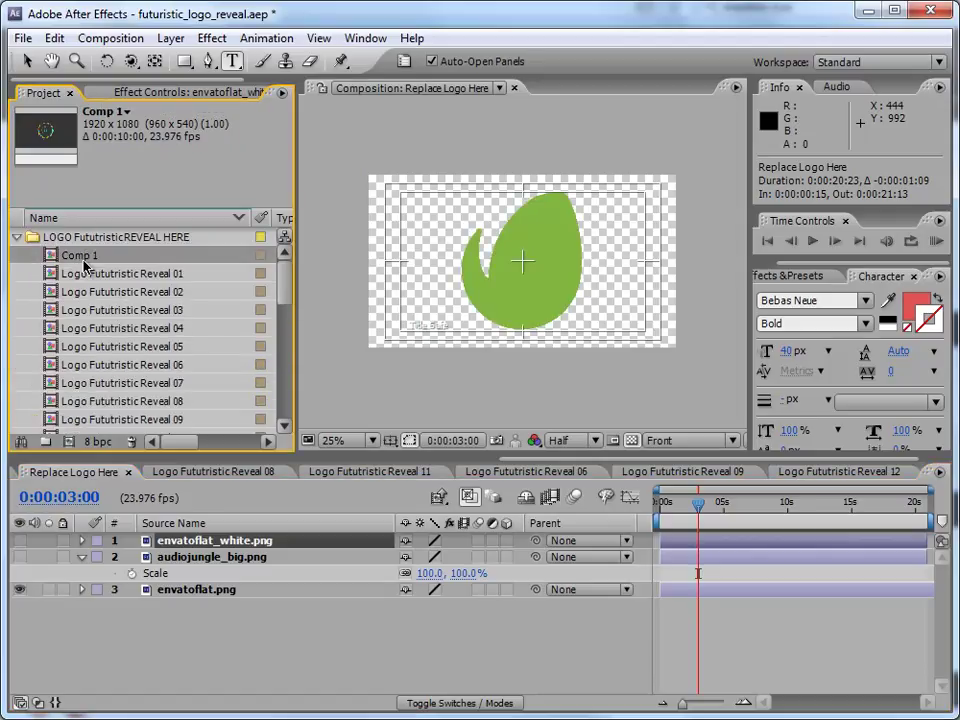
pyautogui.moveTo(590, 497); pyautogui.dragTo(588, 500)
pyautogui.press('s')
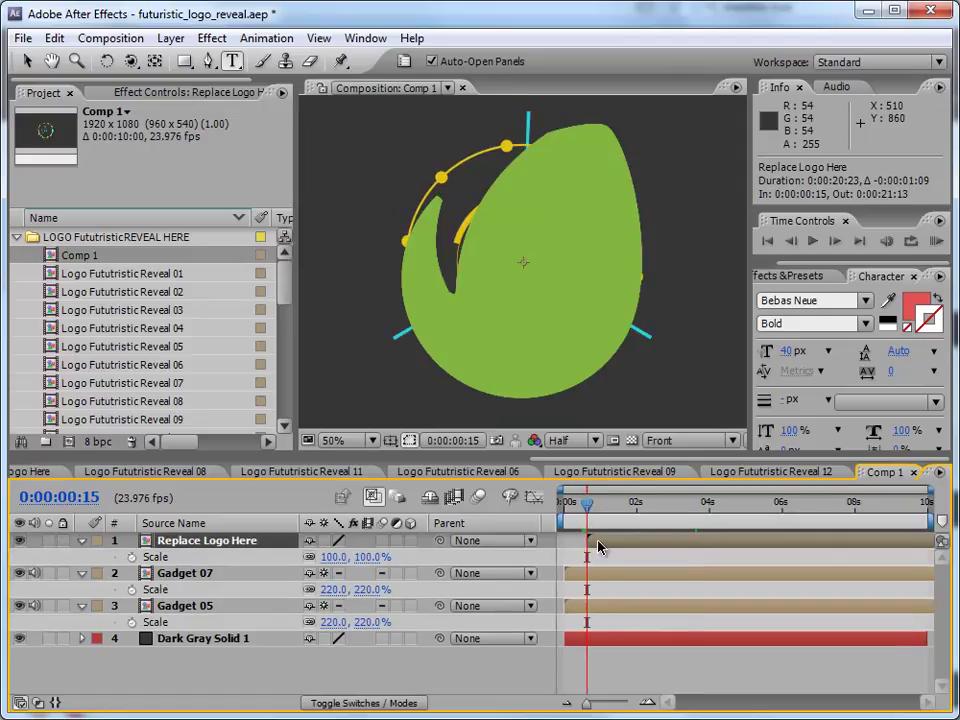
pyautogui.click(371, 558)
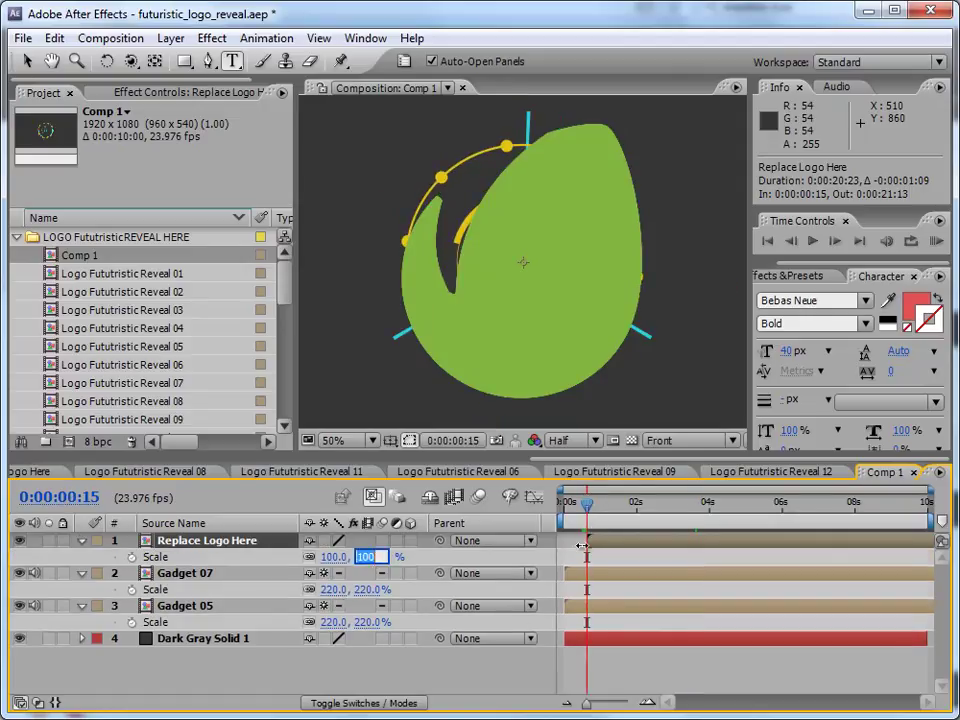
pyautogui.write('0')
pyautogui.press('Return')
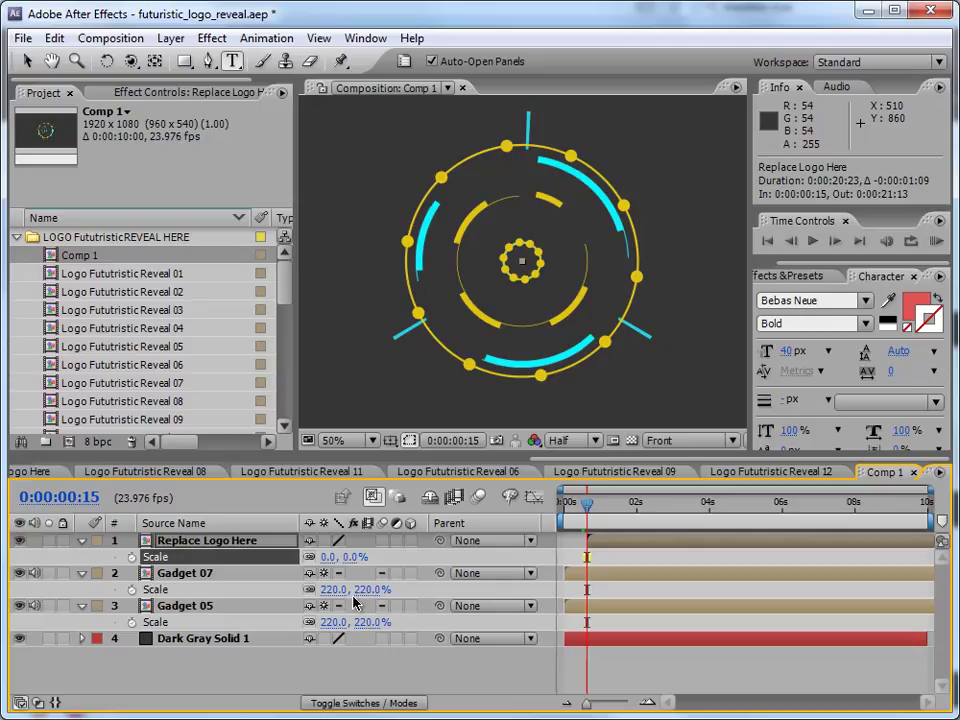
pyautogui.click(132, 557)
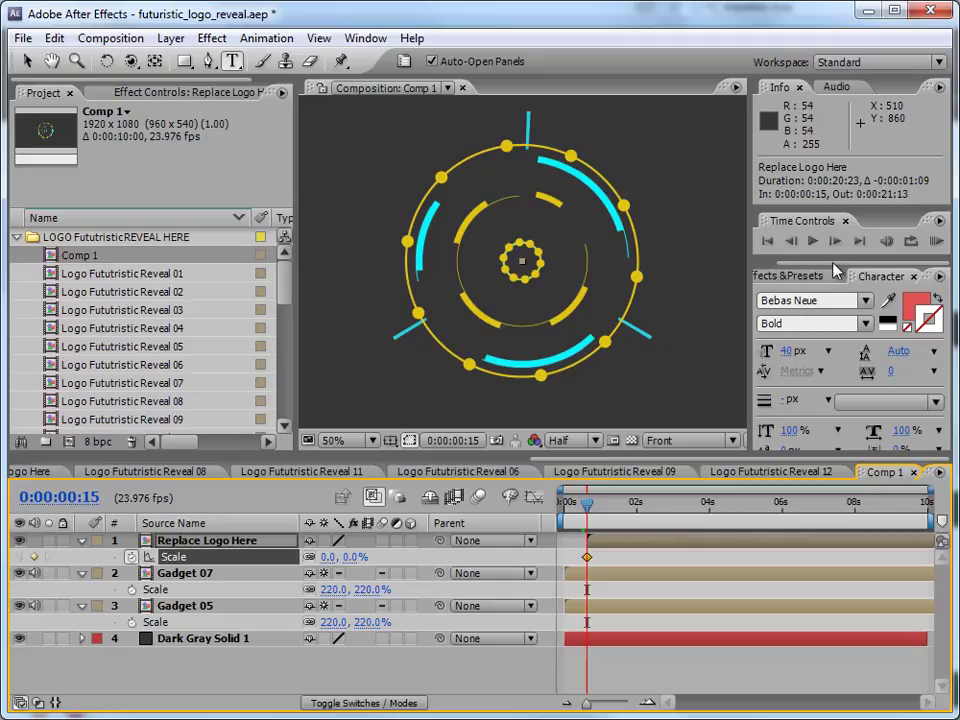
# Keyframe the Replace Logo Here layer's scale at 49% at 0:00:00:20.
pyautogui.click(835, 242)
pyautogui.click(835, 242)
pyautogui.click(835, 242)
pyautogui.click(835, 242)
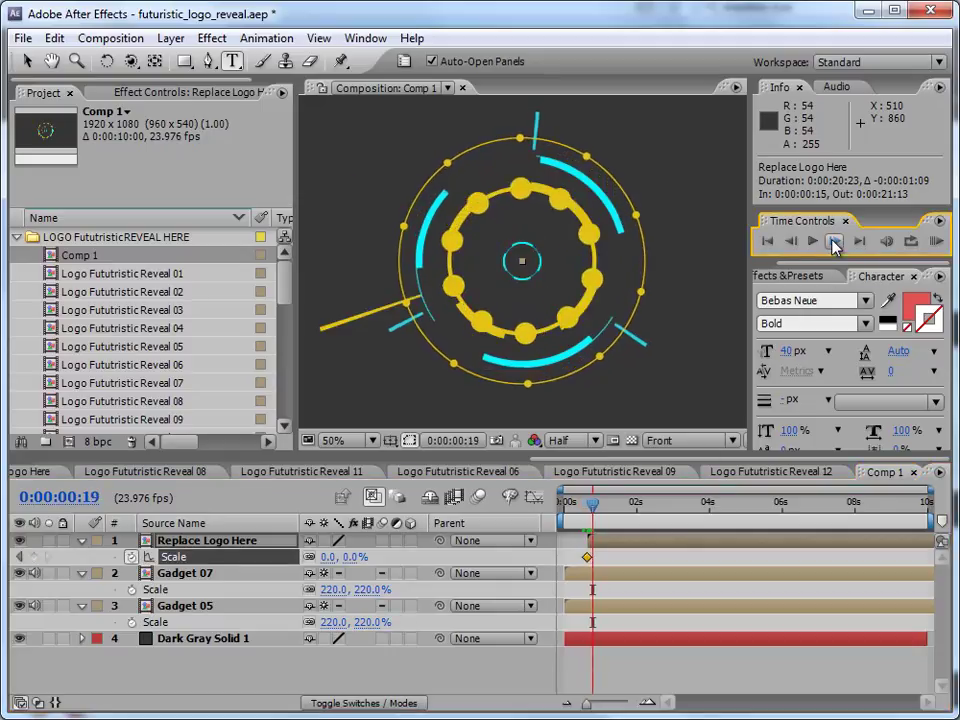
pyautogui.click(835, 242)
pyautogui.moveTo(355, 557); pyautogui.dragTo(393, 549)
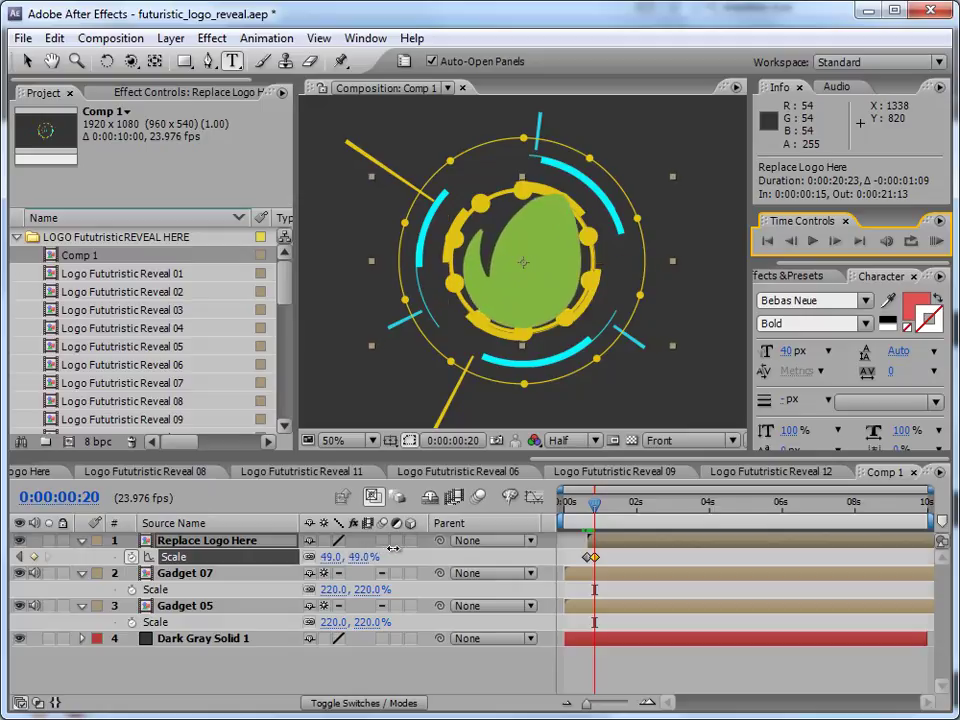
# Keyframe the Replace Logo Here layer's scale at 45% at 0:00:00:23.
pyautogui.click(835, 241)
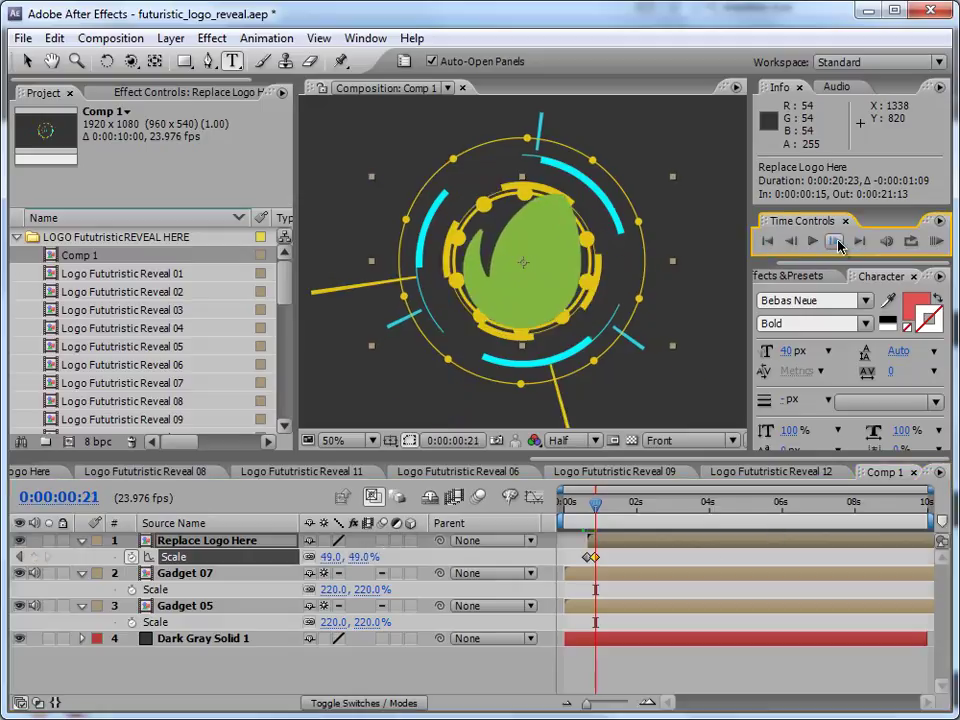
pyautogui.click(835, 241)
pyautogui.click(835, 241)
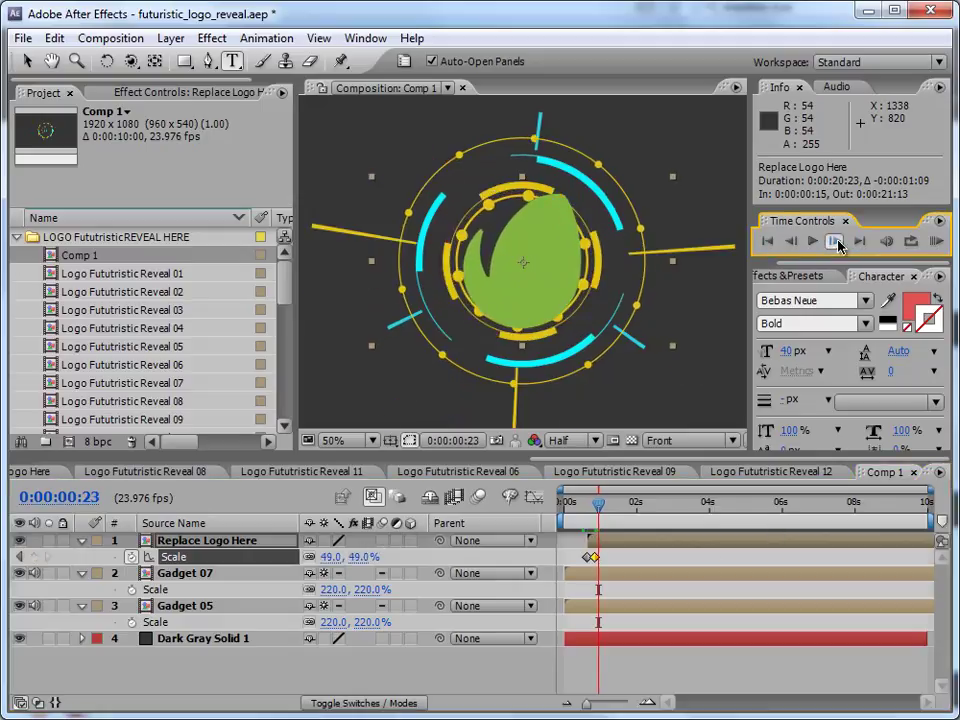
pyautogui.click(353, 562)
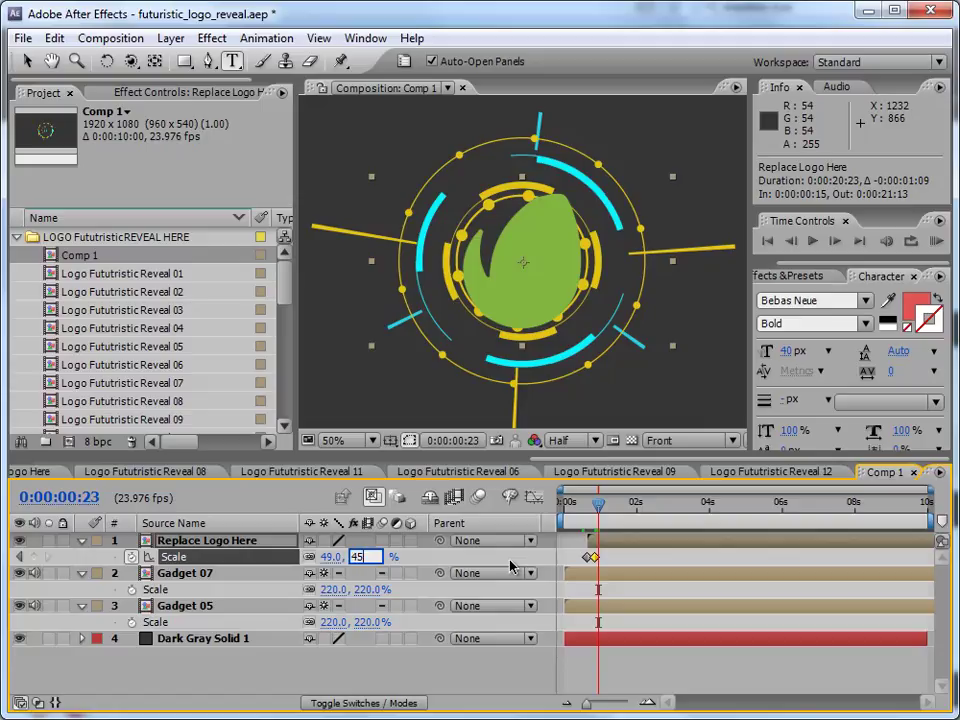
pyautogui.press('Return')
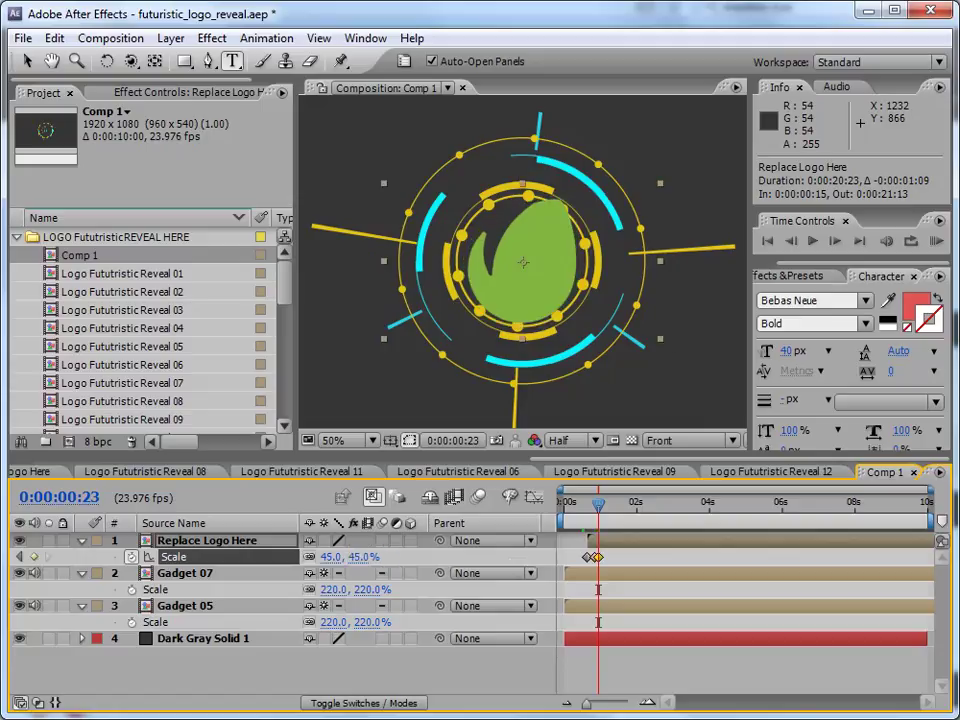
# Add a 100% scale keyframe to the Replace Logo Here layer at 0:00:01:05.
pyautogui.click(835, 241)
pyautogui.click(835, 241)
pyautogui.click(835, 241)
pyautogui.click(835, 241)
pyautogui.click(835, 241)
pyautogui.click(835, 241)
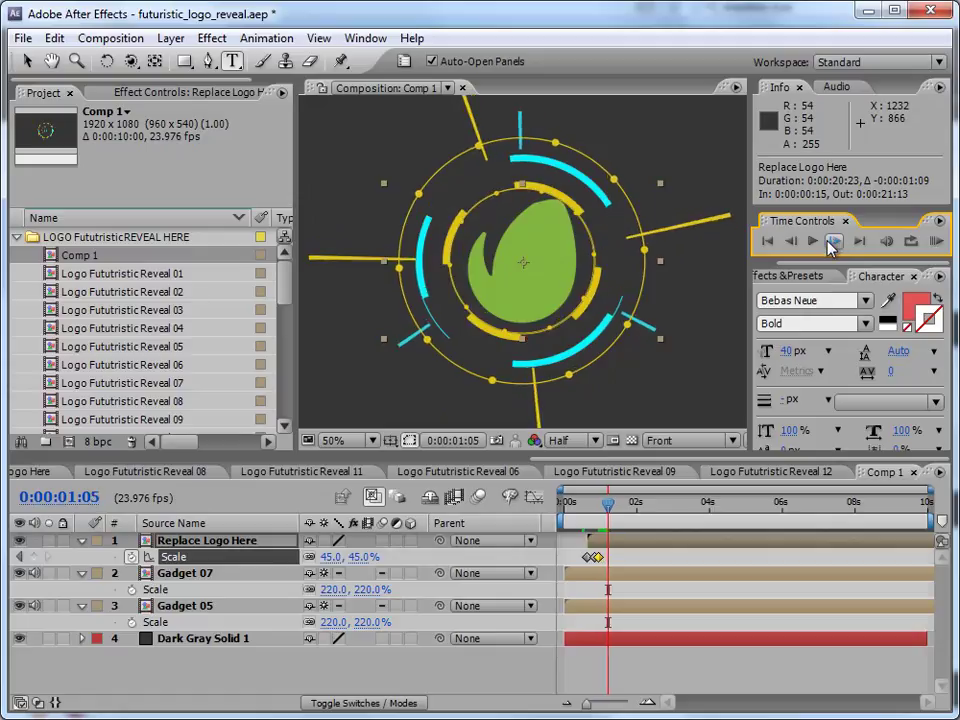
pyautogui.click(365, 556)
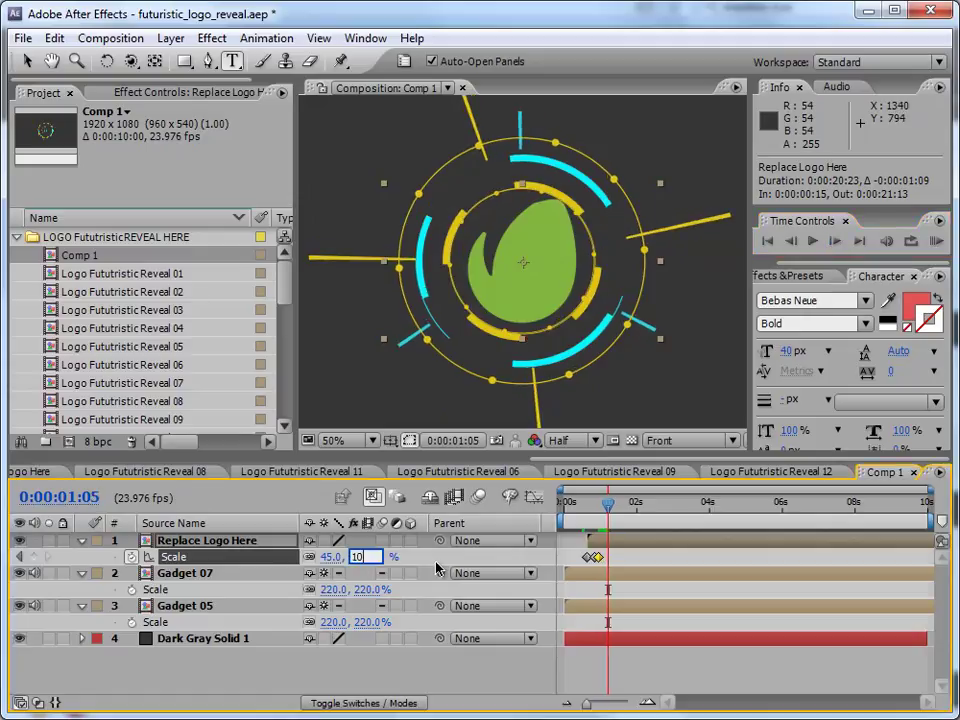
pyautogui.write('100')
pyautogui.press('Return')
# Apply Easy Ease to the last three scale keyframes of the Replace Logo Here layer.
pyautogui.click(612, 706)
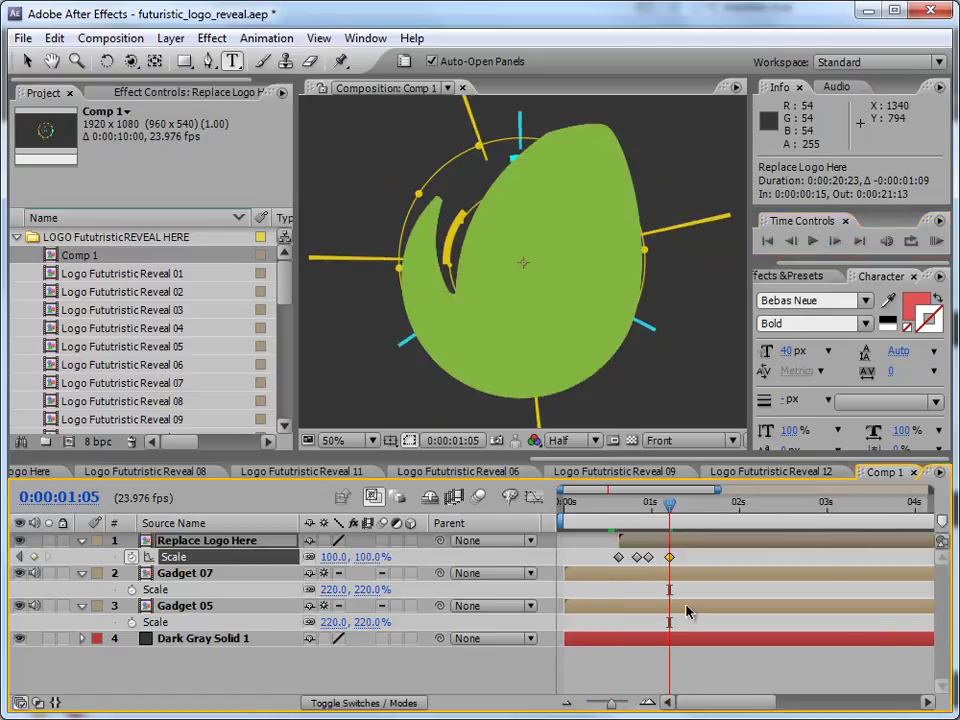
pyautogui.moveTo(682, 556); pyautogui.dragTo(633, 560)
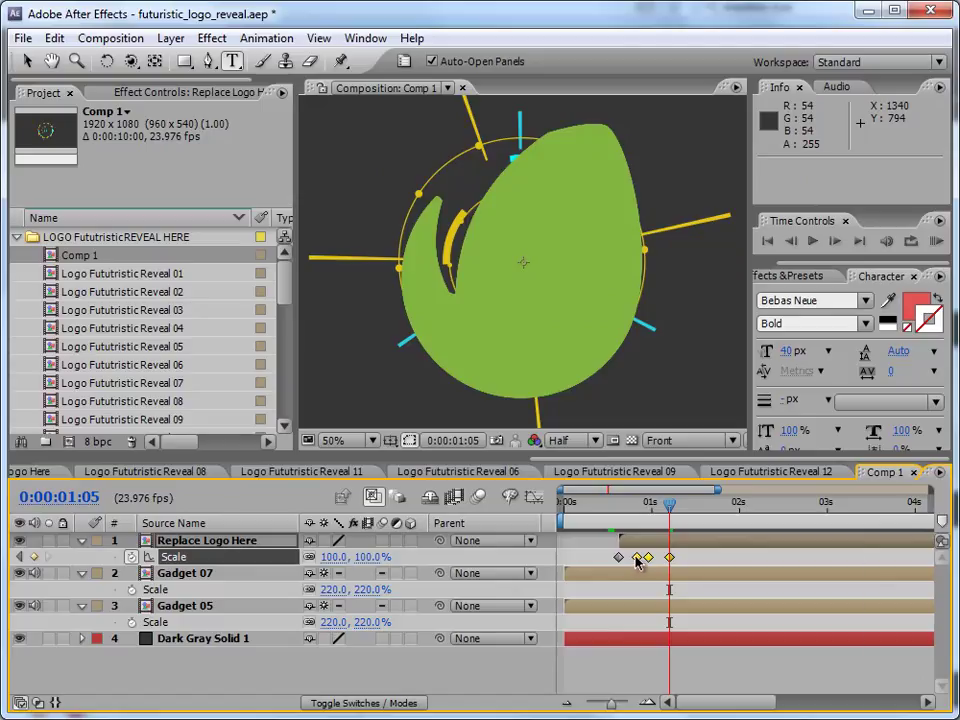
pyautogui.rightClick(638, 559)
pyautogui.moveTo(760, 716)
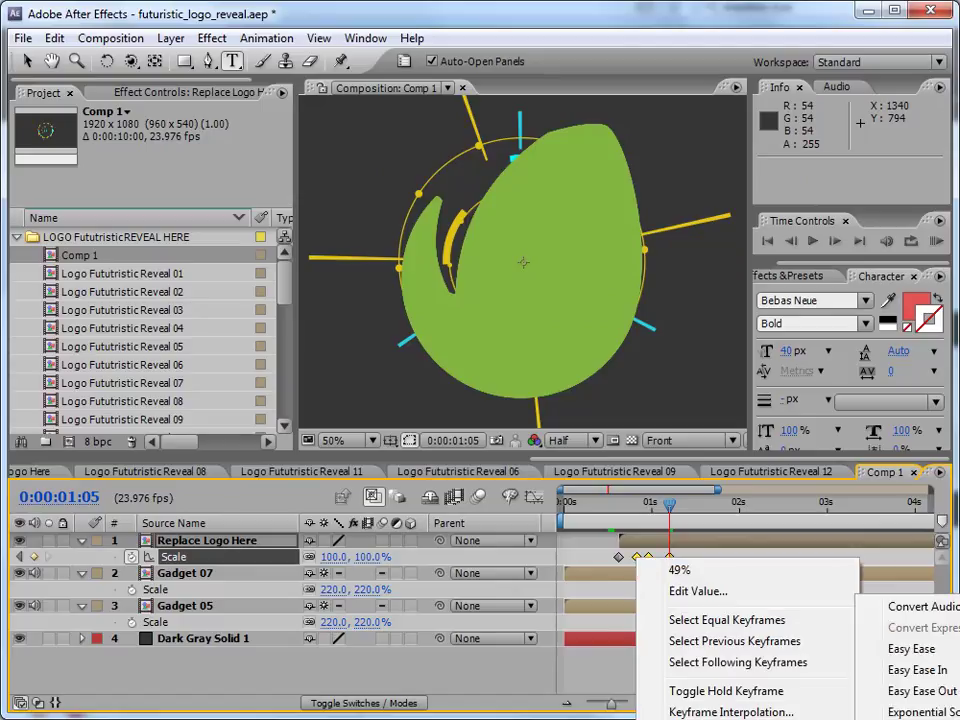
pyautogui.click(935, 650)
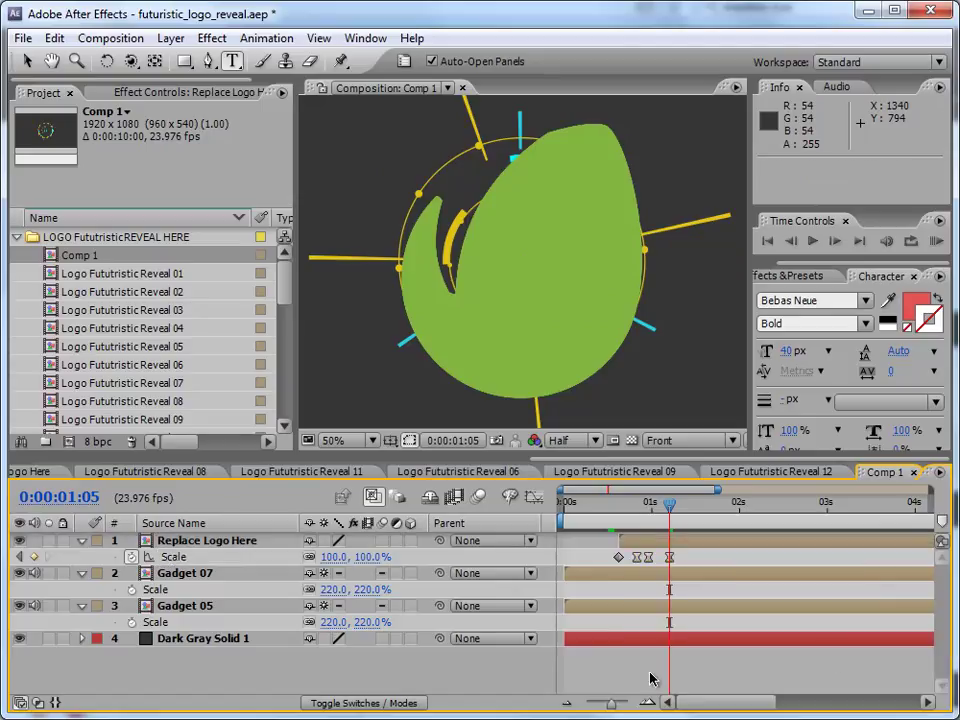
# Change the Replace Logo Here layer's scale keyframe at 0:00:01:05 to 49% and preview the animation.
pyautogui.moveTo(598, 708); pyautogui.dragTo(585, 708)
pyautogui.moveTo(630, 502); pyautogui.dragTo(608, 502)
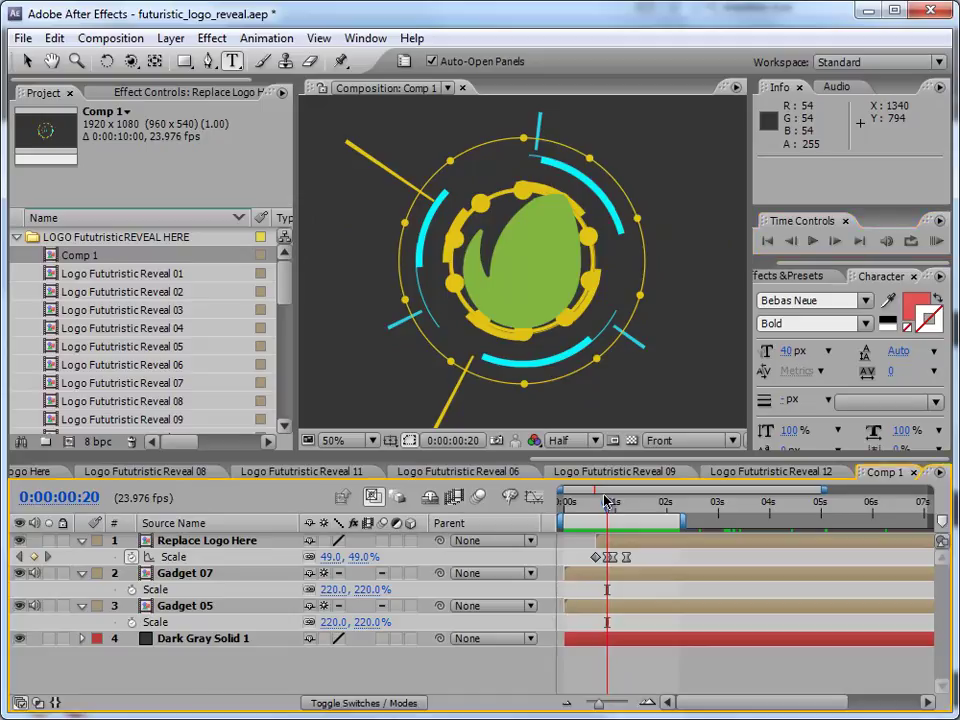
pyautogui.press('k')
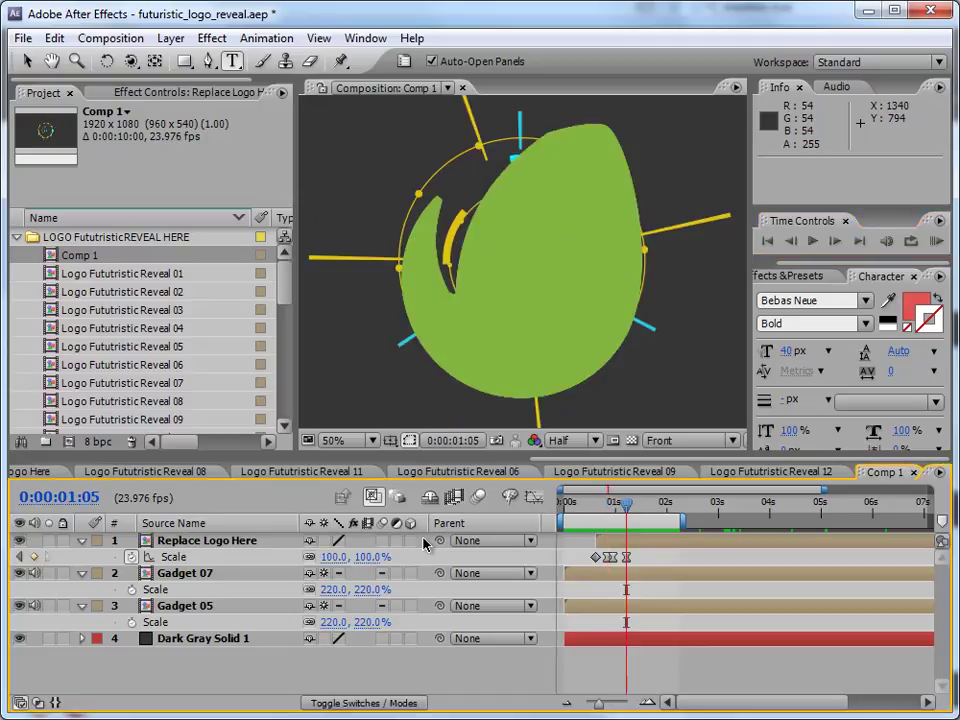
pyautogui.click(363, 558)
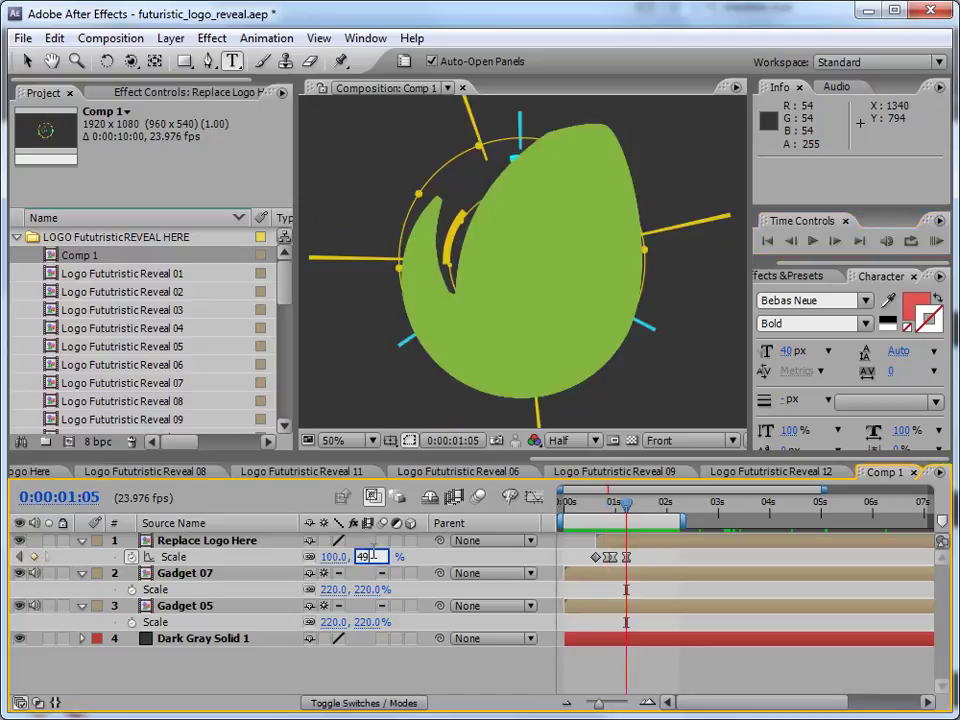
pyautogui.click(692, 580)
pyautogui.click(935, 240)
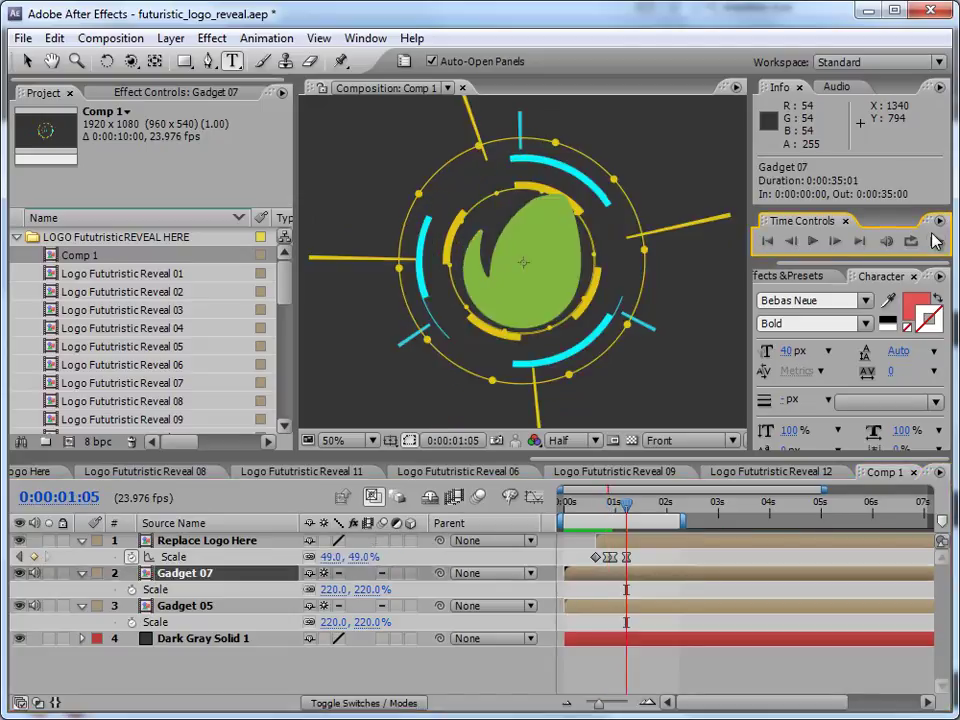
pyautogui.click(938, 241)
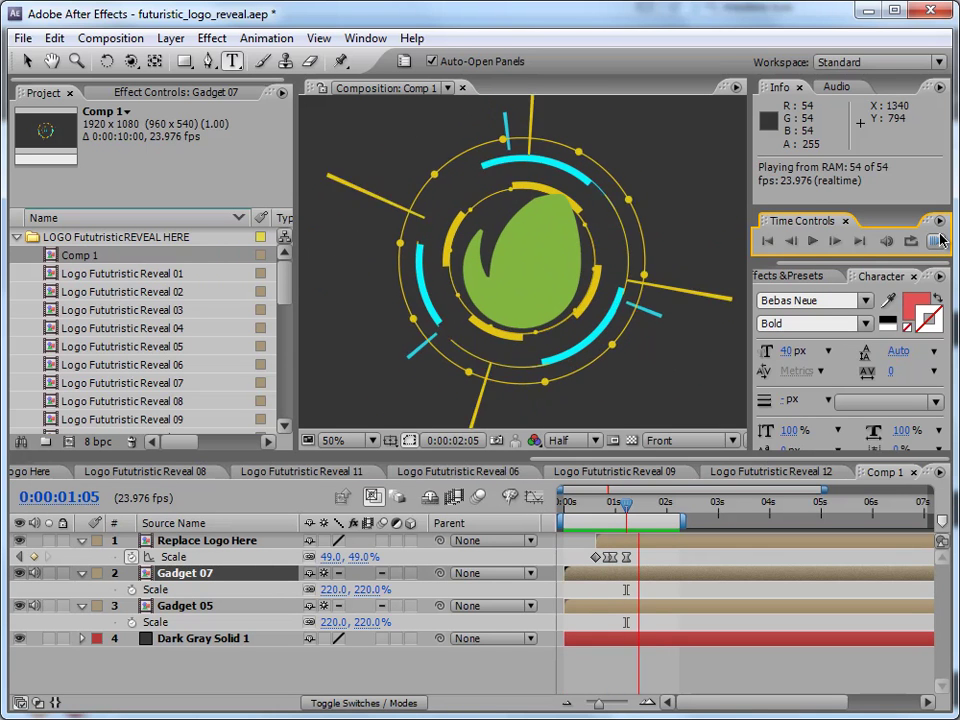
pyautogui.click(940, 241)
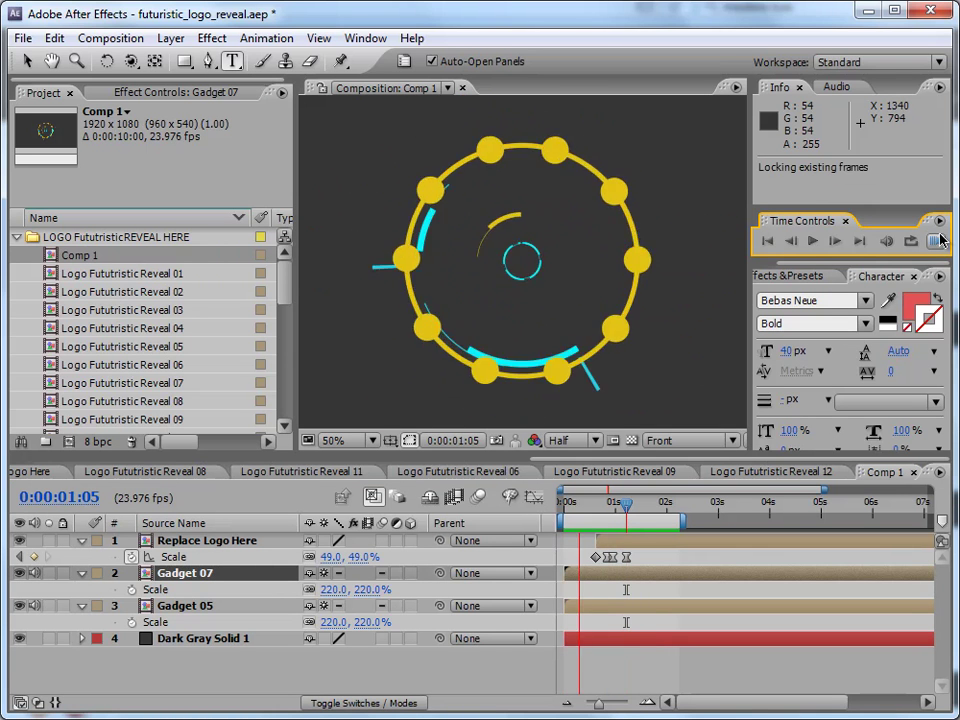
pyautogui.click(910, 238)
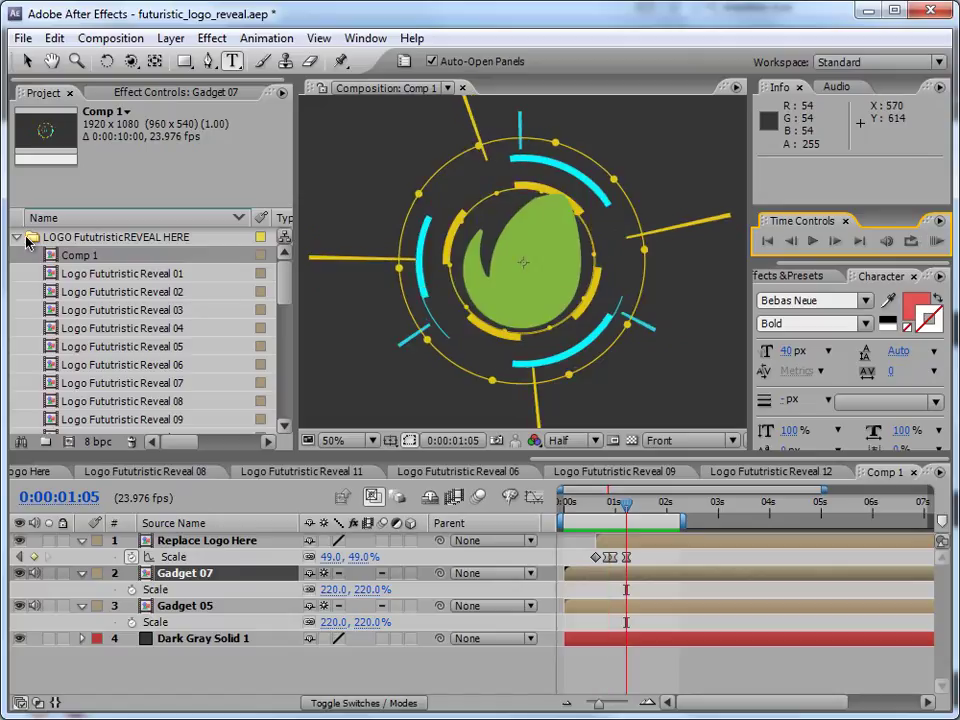
# Add Sparks 01 from the shapes folder's Sparks subfolder as the uppermost layer of Comp 1, starting at 0:00:00:10.
pyautogui.moveTo(283, 290); pyautogui.dragTo(288, 360)
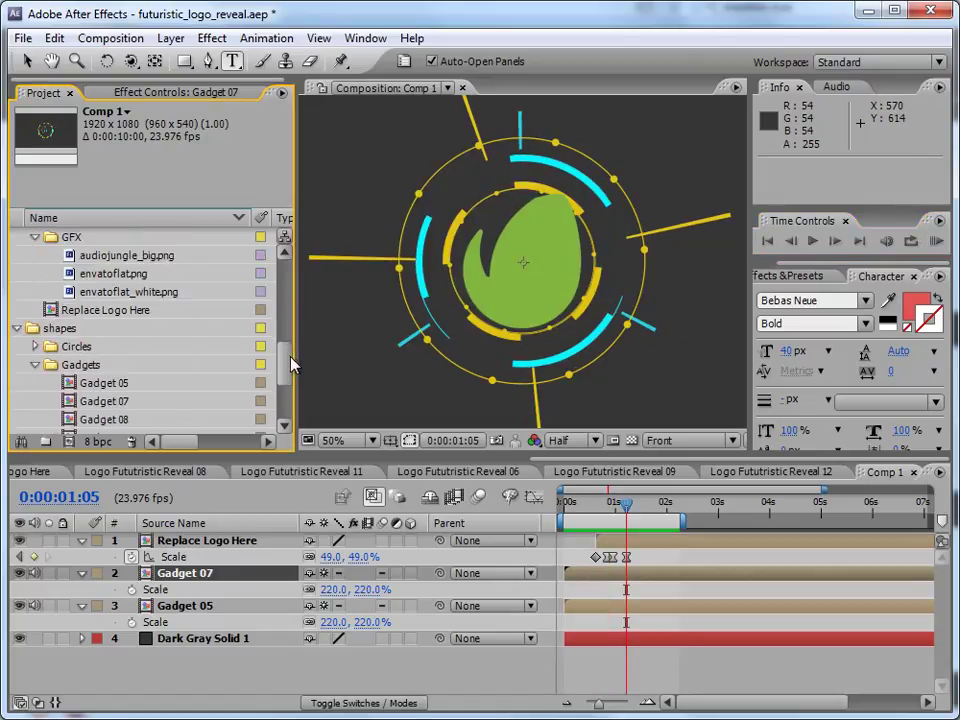
pyautogui.click(33, 366)
pyautogui.scroll(-1, 129, 360)
pyautogui.click(35, 365)
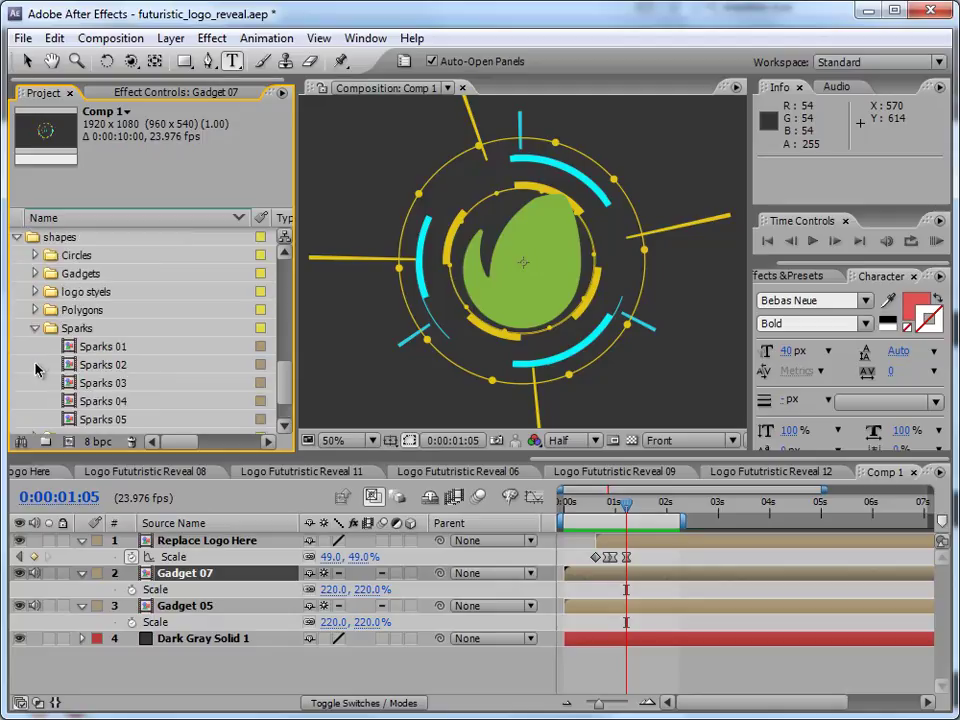
pyautogui.moveTo(123, 353); pyautogui.dragTo(172, 540)
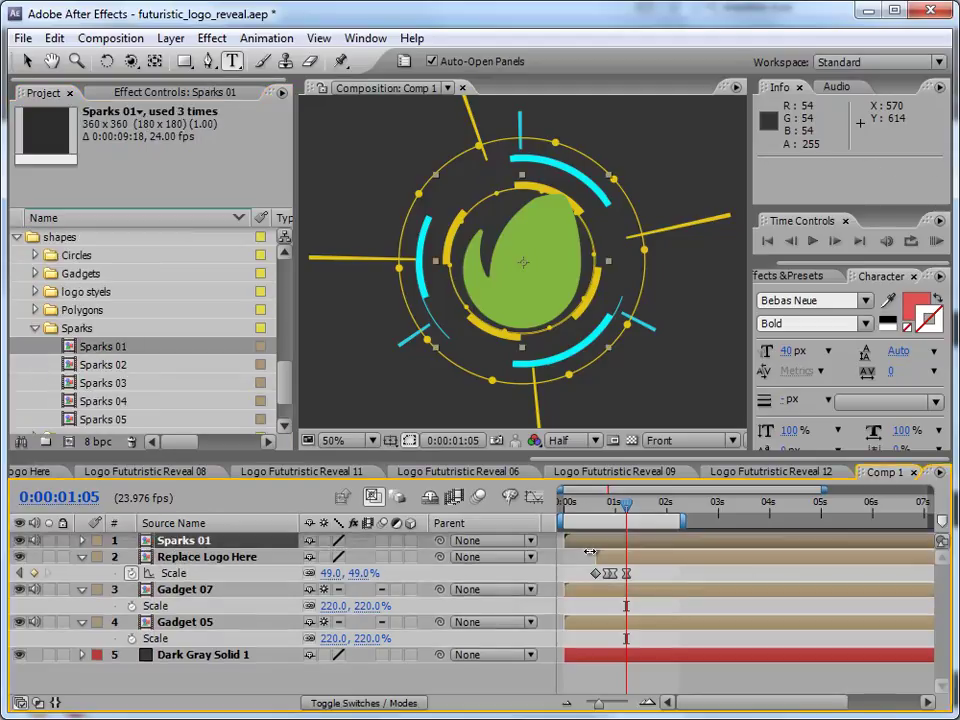
pyautogui.moveTo(580, 541); pyautogui.dragTo(600, 511)
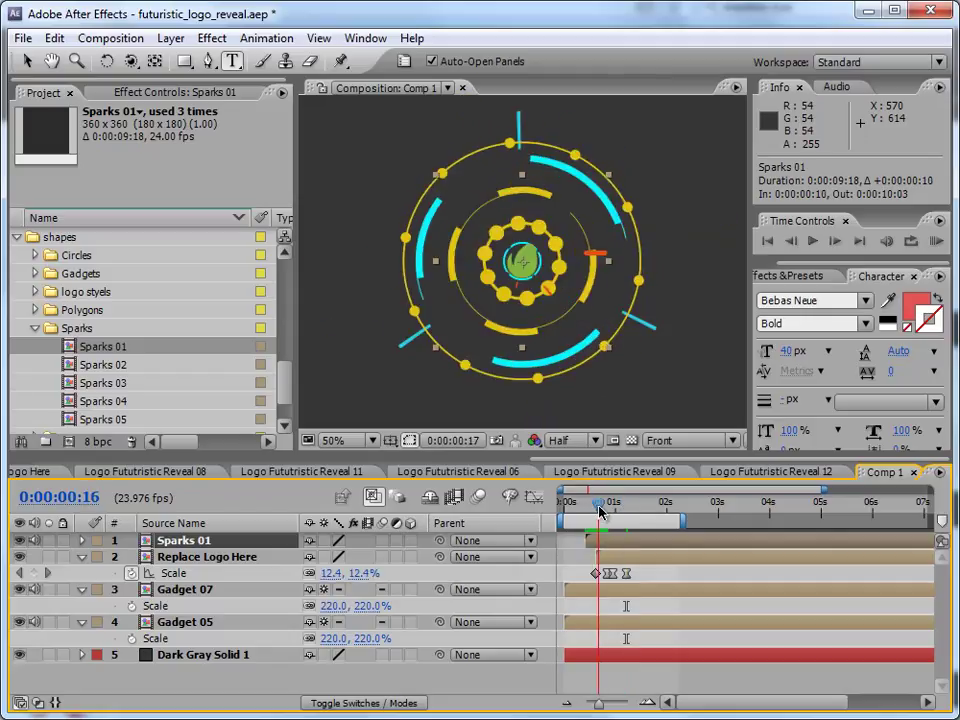
# Collapse transformations on the Sparks 01 layer and scale it to 159%.
pyautogui.click(336, 541)
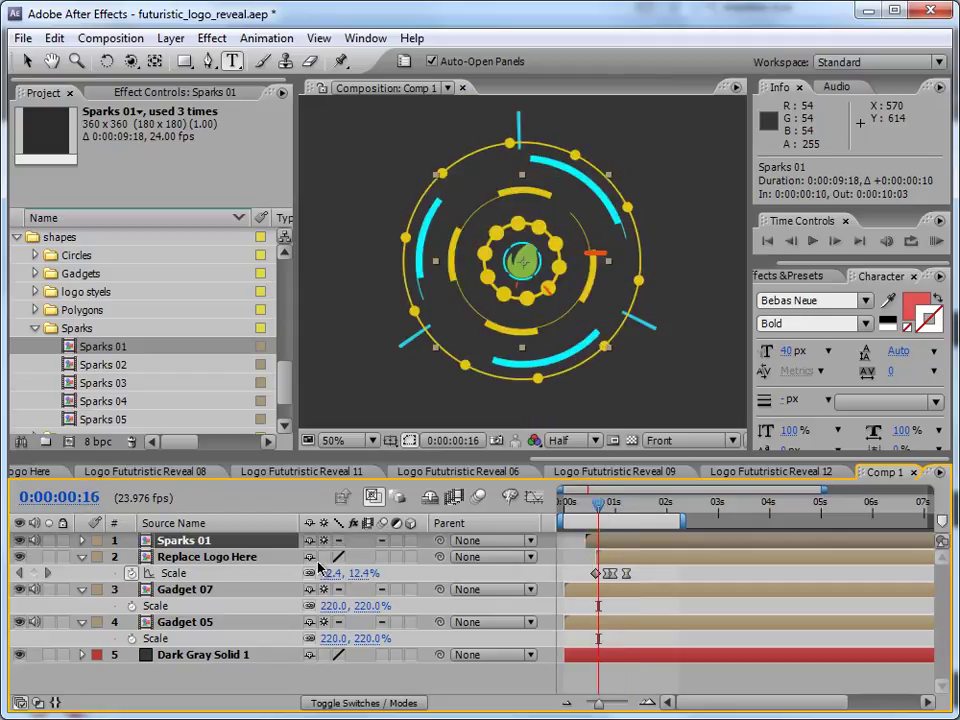
pyautogui.press('s')
pyautogui.moveTo(377, 558); pyautogui.dragTo(409, 556)
# Add Sparks 02 as the uppermost layer with collapsed transformations, scaled to 182% and starting at 0:00:00:14.
pyautogui.moveTo(112, 366); pyautogui.dragTo(228, 545)
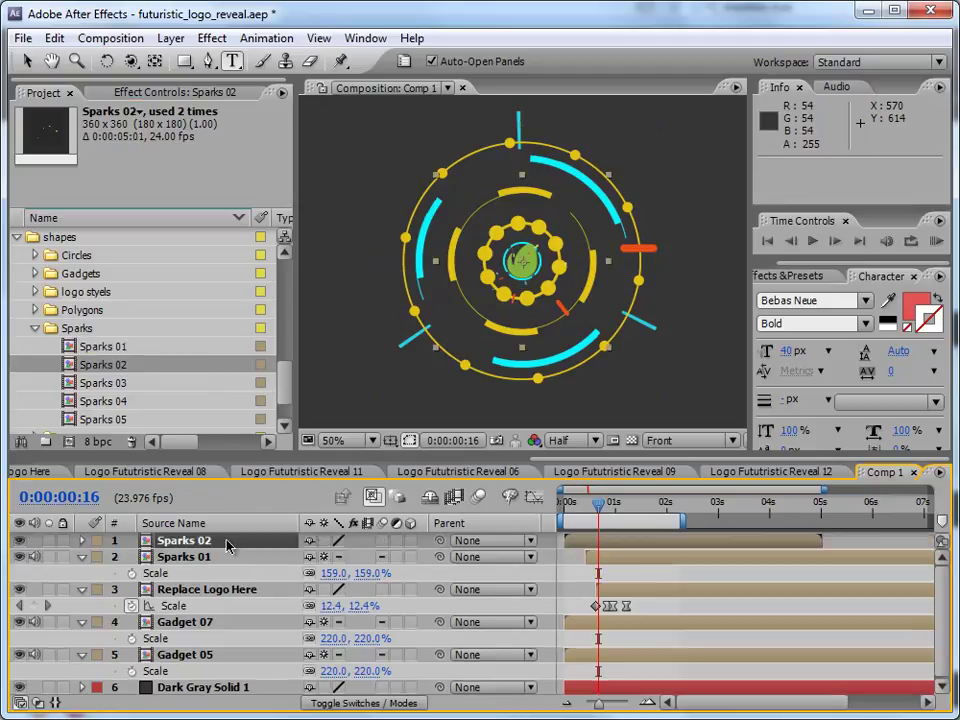
pyautogui.press('s')
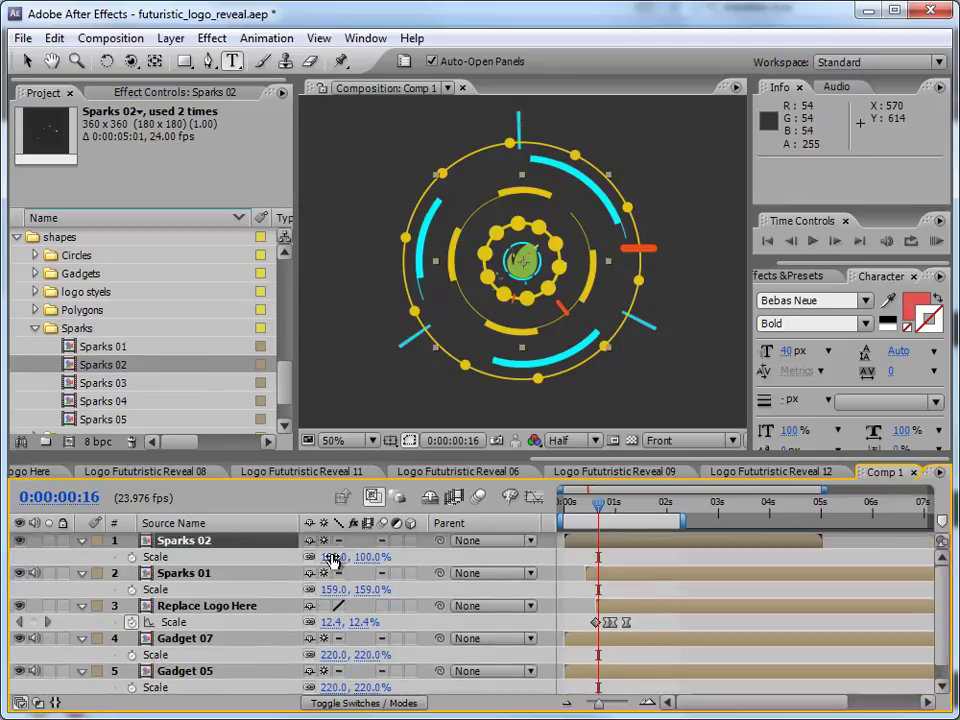
pyautogui.moveTo(332, 557); pyautogui.dragTo(408, 555)
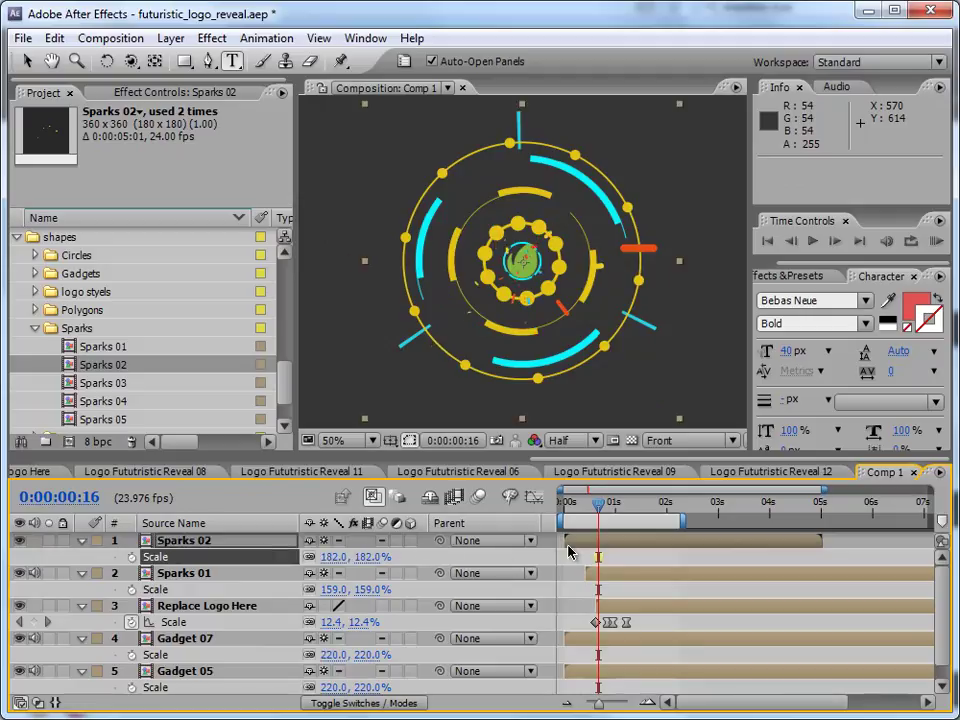
pyautogui.moveTo(568, 548); pyautogui.dragTo(611, 548)
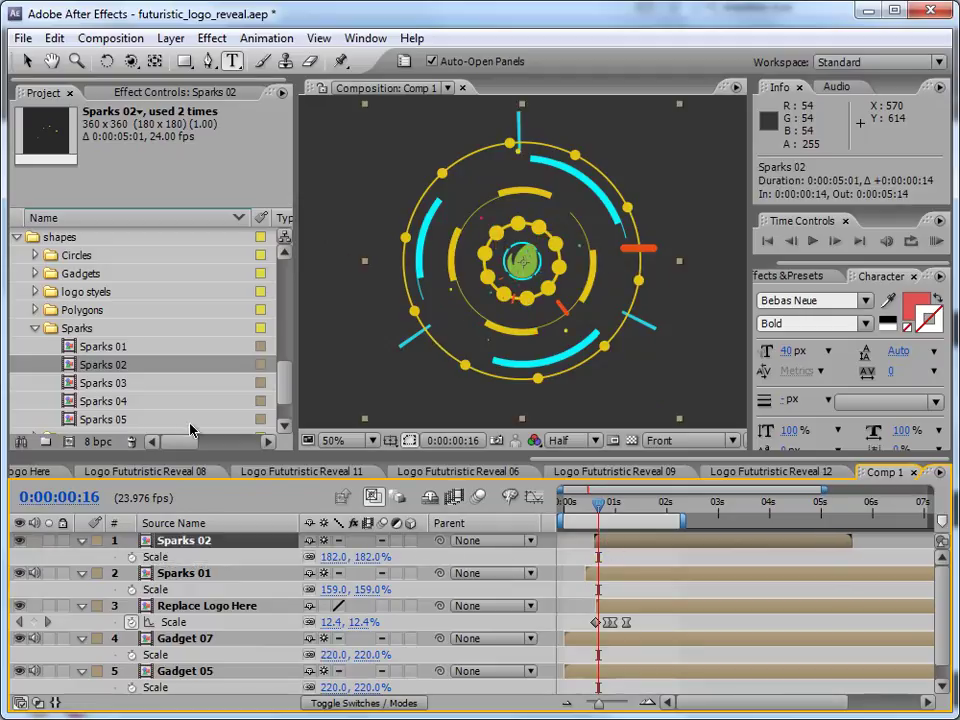
# Add Sparks 03 as the uppermost layer, starting just before Sparks 01, and preview the animation.
pyautogui.moveTo(108, 388); pyautogui.dragTo(341, 549)
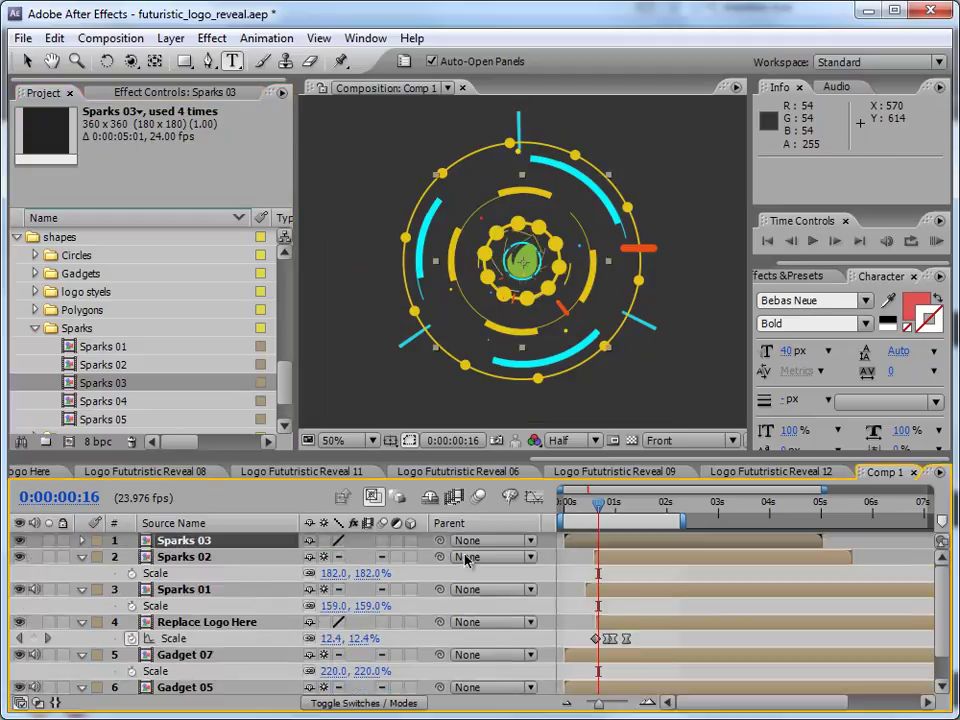
pyautogui.moveTo(572, 545); pyautogui.dragTo(595, 541)
pyautogui.click(938, 241)
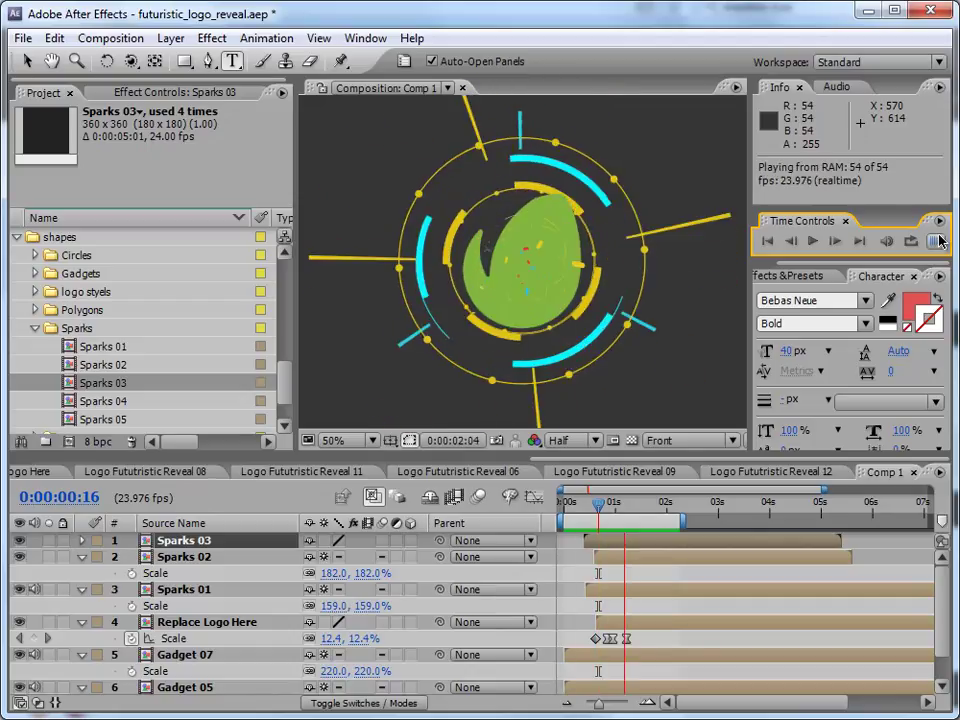
pyautogui.click(938, 241)
# Add Sparks 04 as the uppermost layer with collapsed transformations, scaled to 189% and starting at 0:00:00:12.
pyautogui.scroll(-2, 108, 420)
pyautogui.moveTo(110, 364); pyautogui.dragTo(185, 543)
pyautogui.press('s')
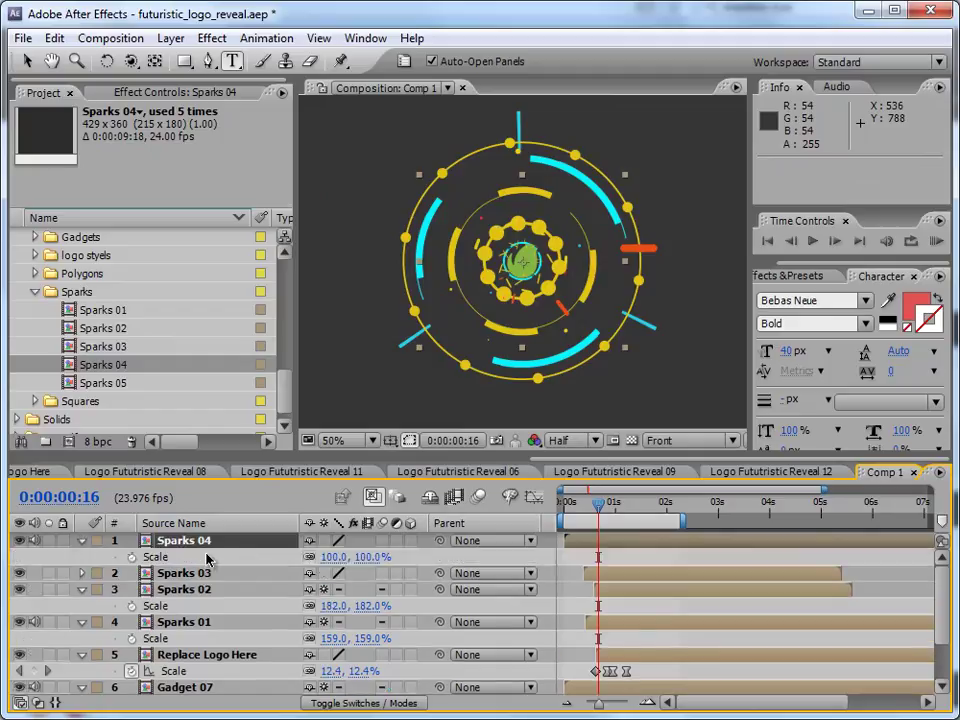
pyautogui.moveTo(305, 557); pyautogui.dragTo(345, 557)
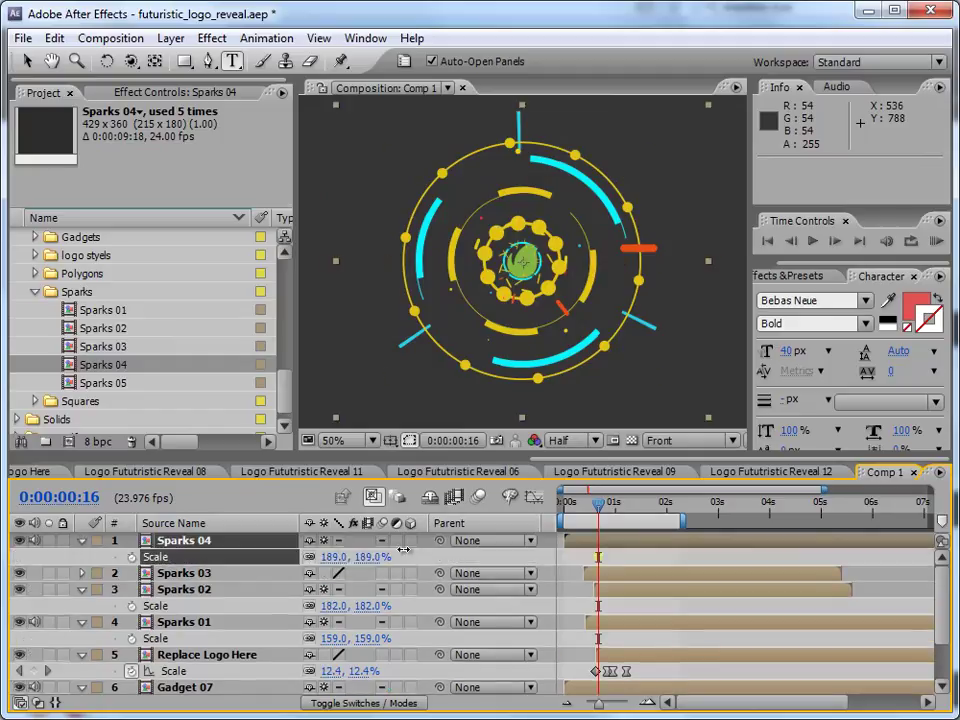
pyautogui.moveTo(578, 505); pyautogui.dragTo(604, 540)
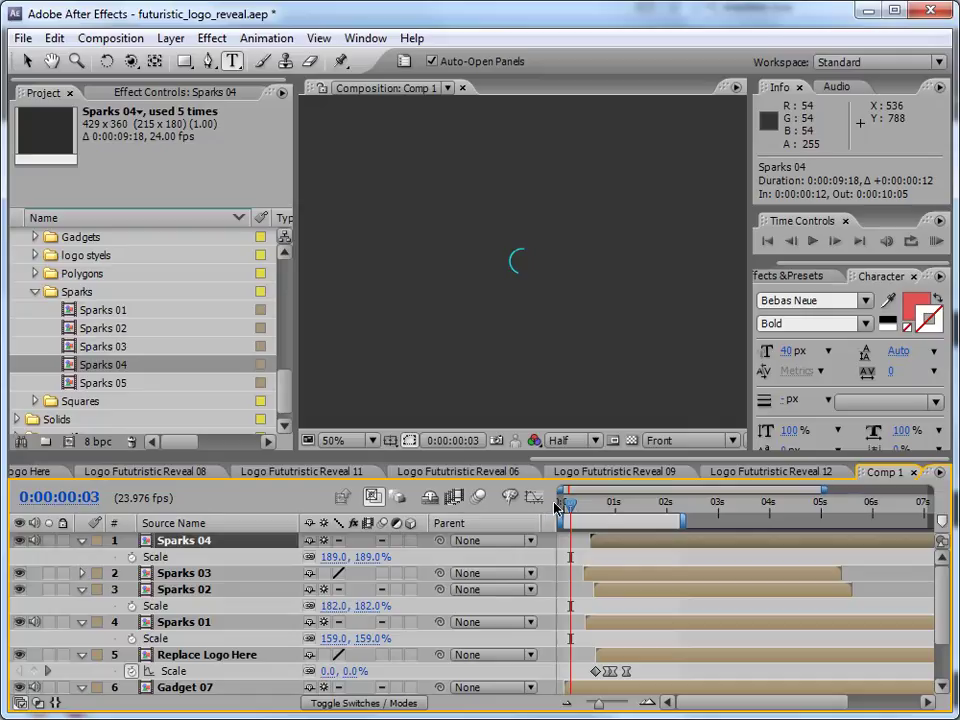
# Apply the Fill effect to the Sparks 04 layer, set its color to white, and preview the animation.
pyautogui.moveTo(570, 505); pyautogui.dragTo(600, 507)
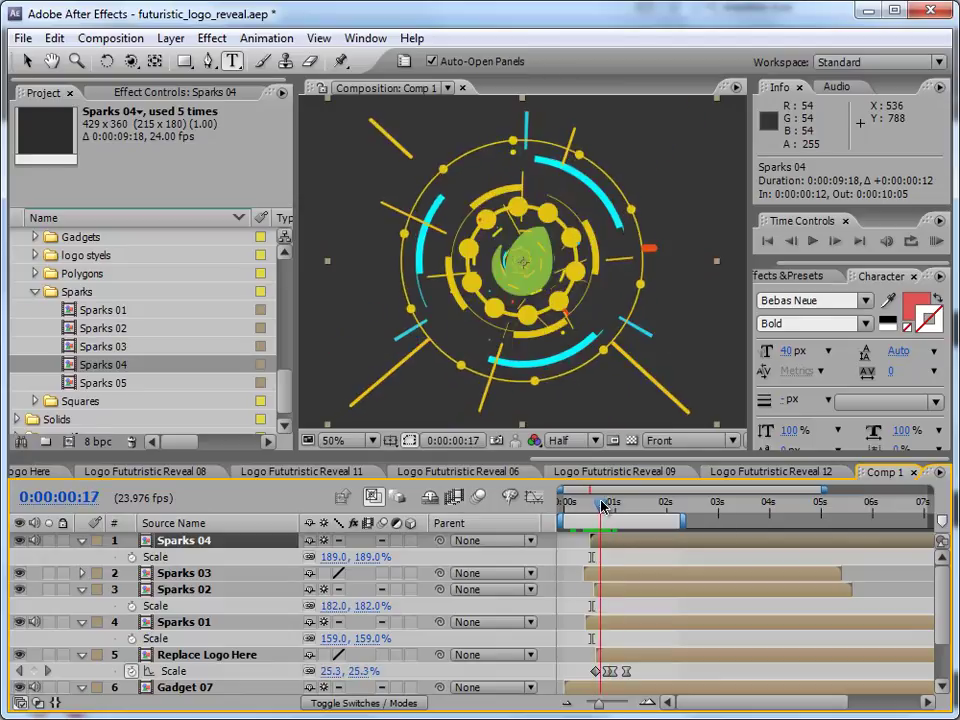
pyautogui.click(769, 278)
pyautogui.moveTo(811, 412); pyautogui.dragTo(688, 545)
pyautogui.click(148, 193)
pyautogui.click(252, 458)
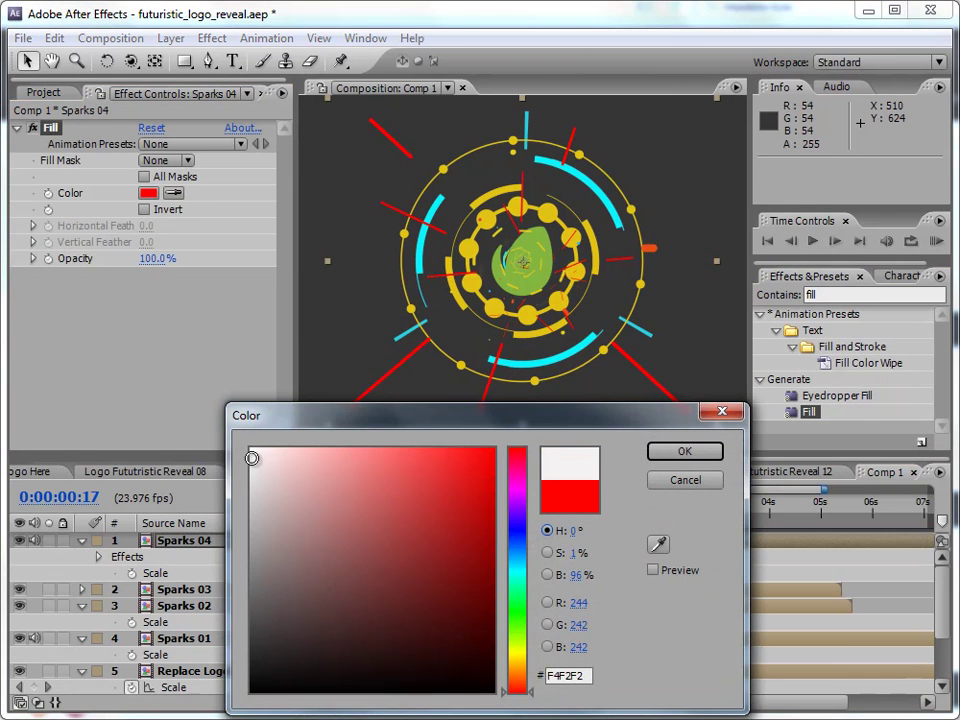
pyautogui.moveTo(252, 458); pyautogui.dragTo(249, 448)
pyautogui.click(684, 451)
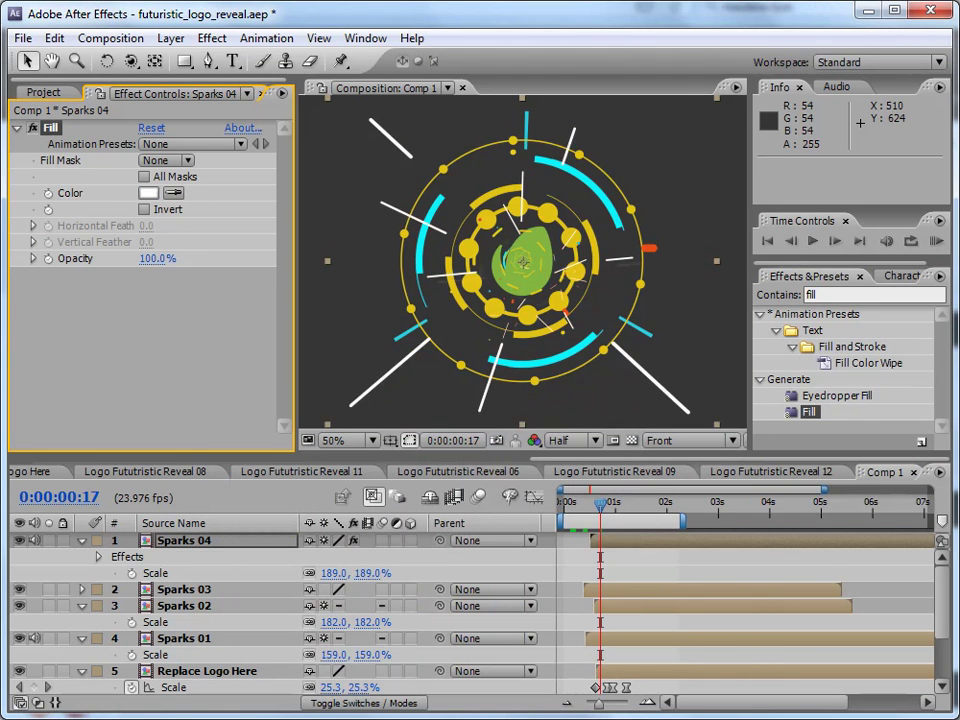
pyautogui.click(936, 241)
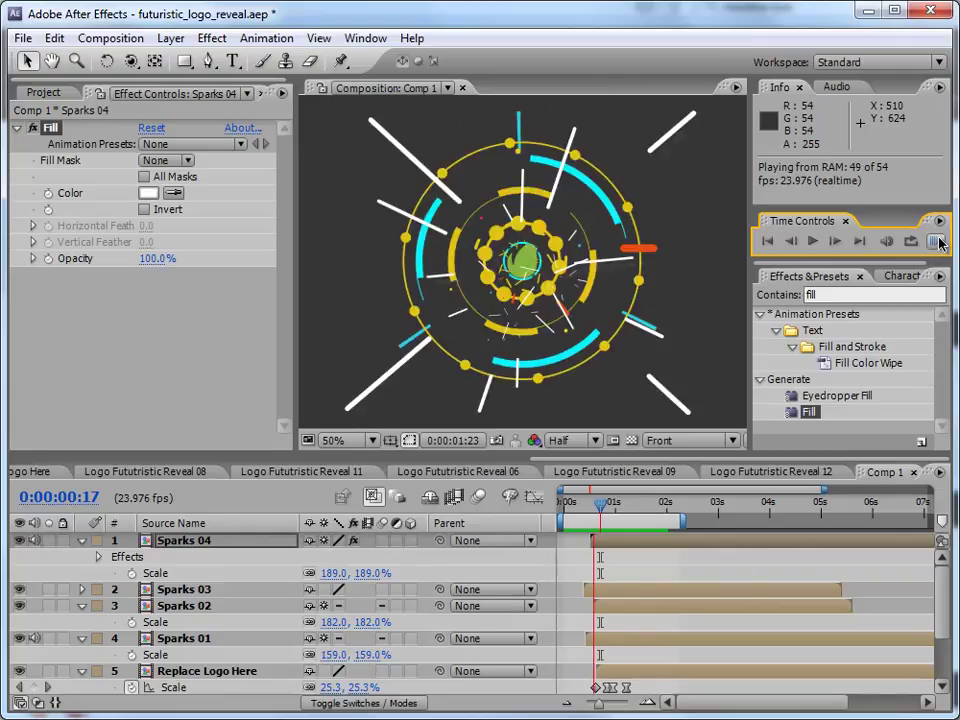
# Try Polygon 01 from the Polygons folder as the uppermost layer with collapsed transformations and 186% scale, and delete it.
pyautogui.press('space')
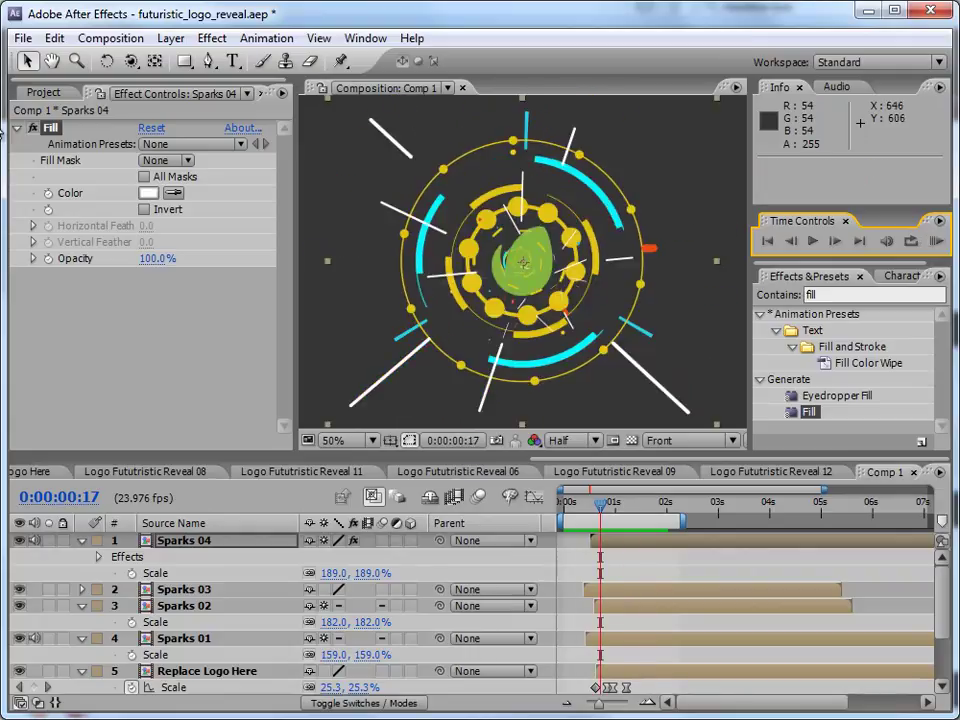
pyautogui.click(43, 92)
pyautogui.scroll(-1, 246, 332)
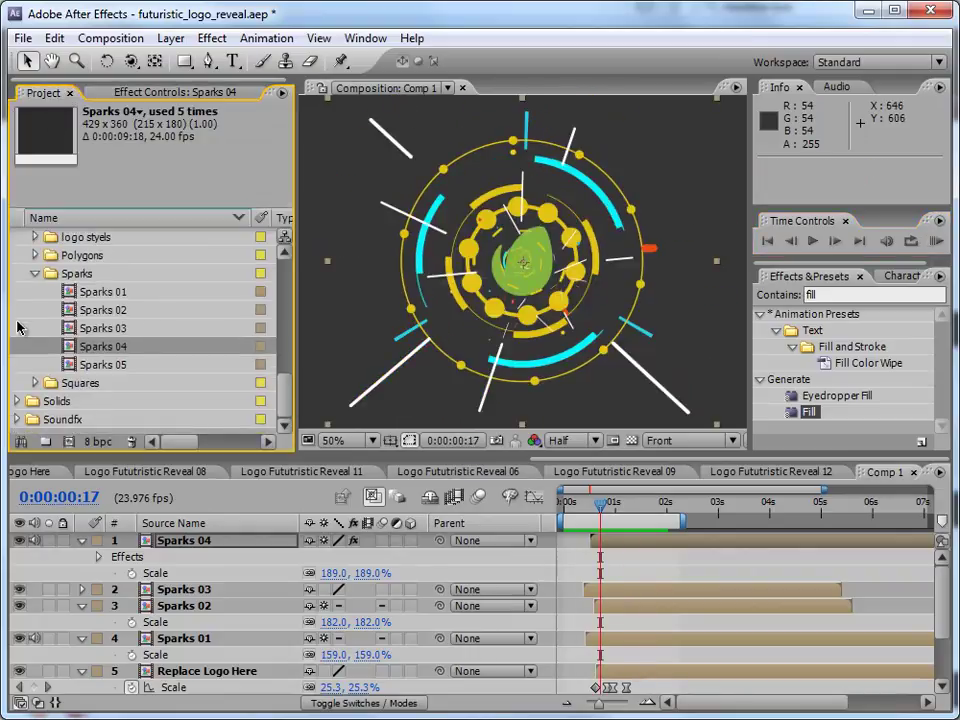
pyautogui.click(34, 274)
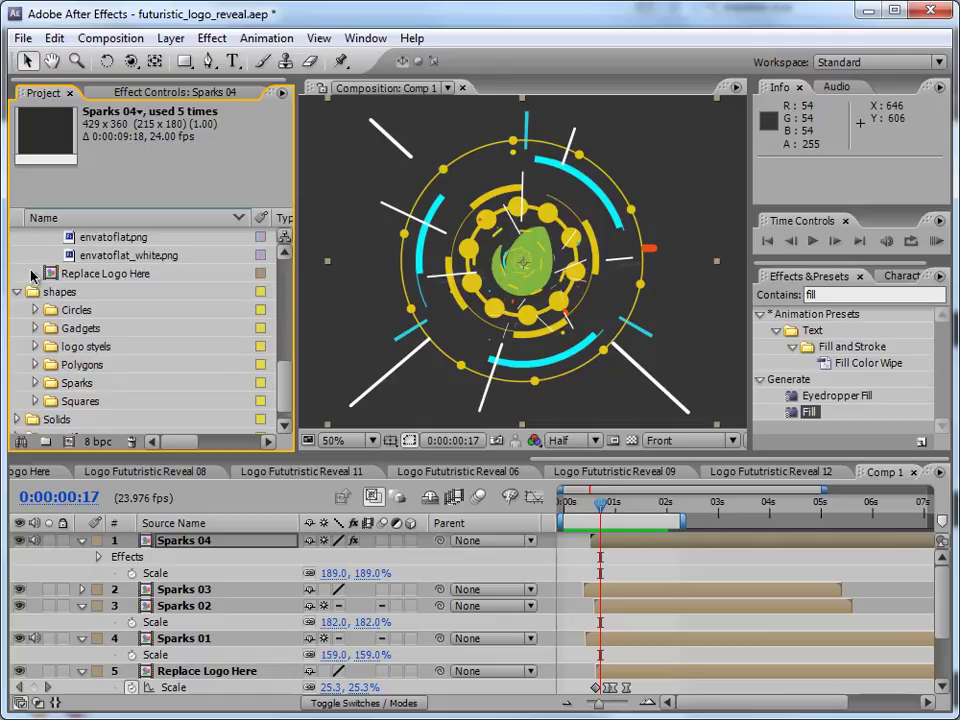
pyautogui.click(35, 365)
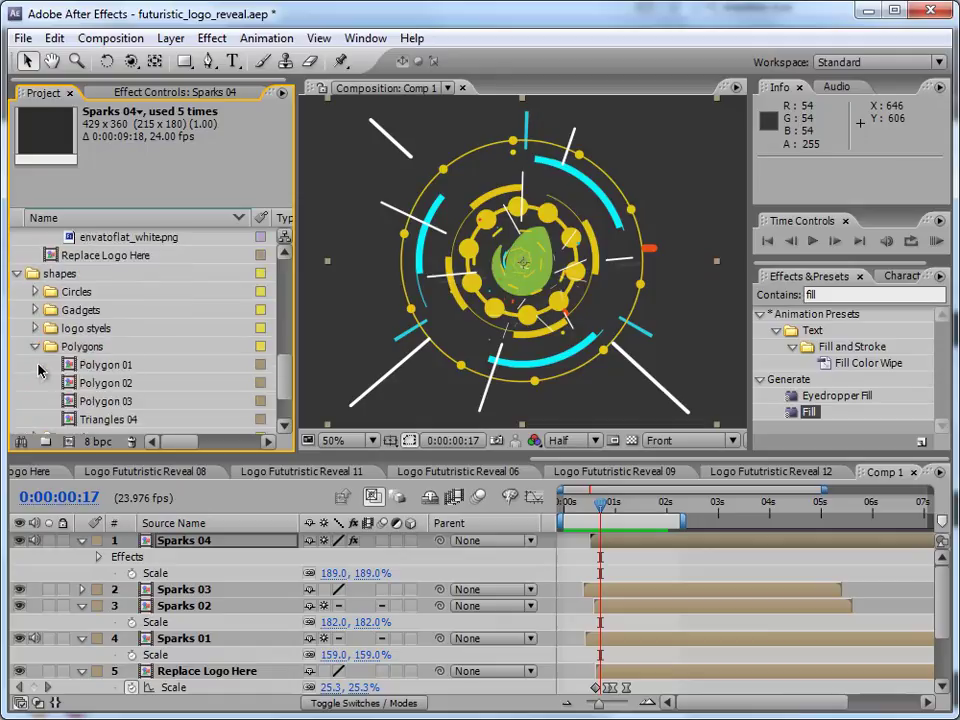
pyautogui.moveTo(100, 368); pyautogui.dragTo(165, 548)
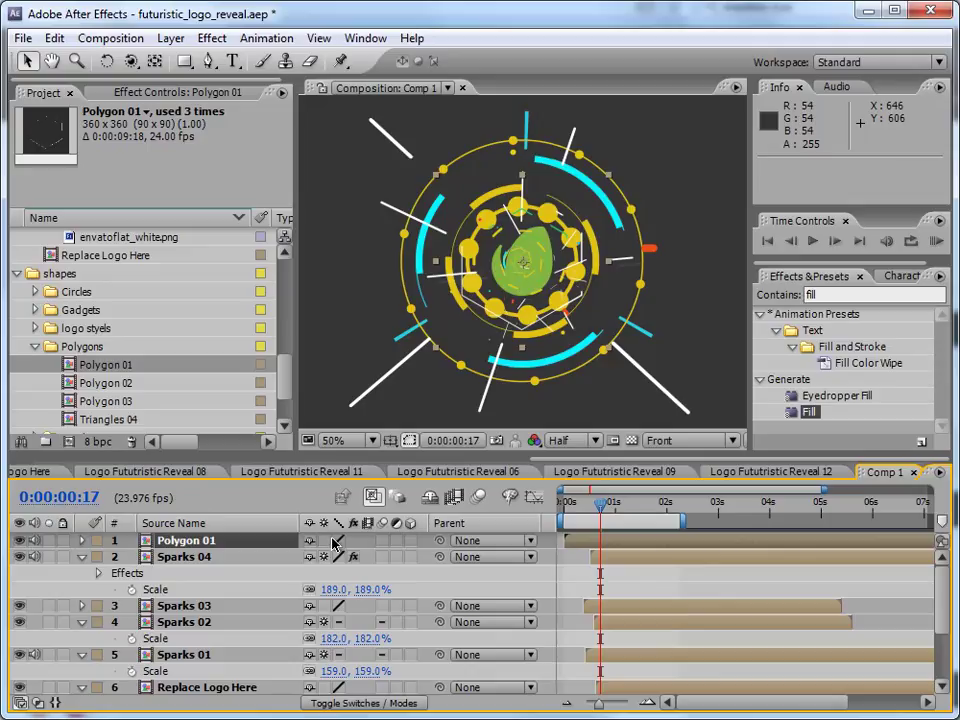
pyautogui.press('s')
pyautogui.moveTo(343, 557); pyautogui.dragTo(416, 557)
pyautogui.moveTo(600, 505); pyautogui.dragTo(566, 511)
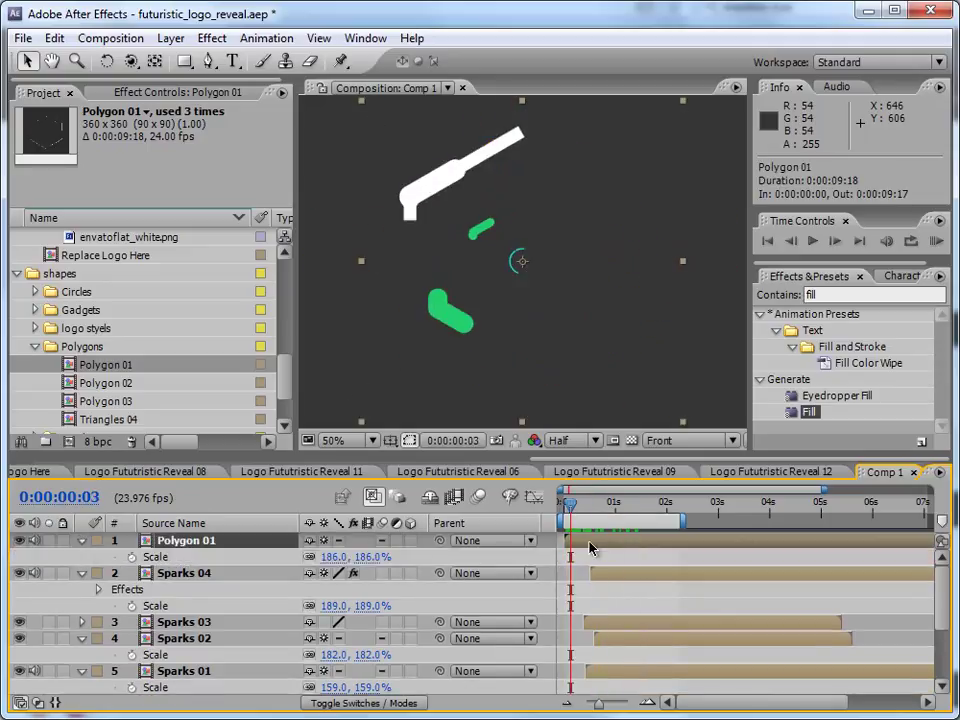
pyautogui.press('Delete')
# Replace the source of the Gadget 05 layer with Polygon 01 and preview the animation.
pyautogui.scroll(-3, 940, 600)
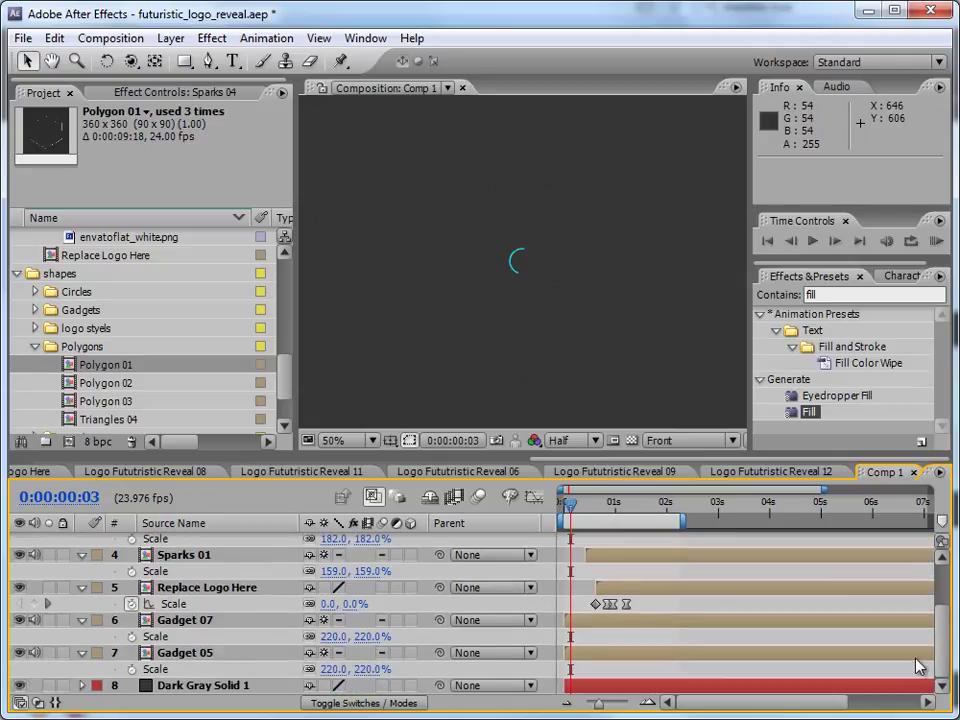
pyautogui.click(175, 654)
pyautogui.click(581, 503)
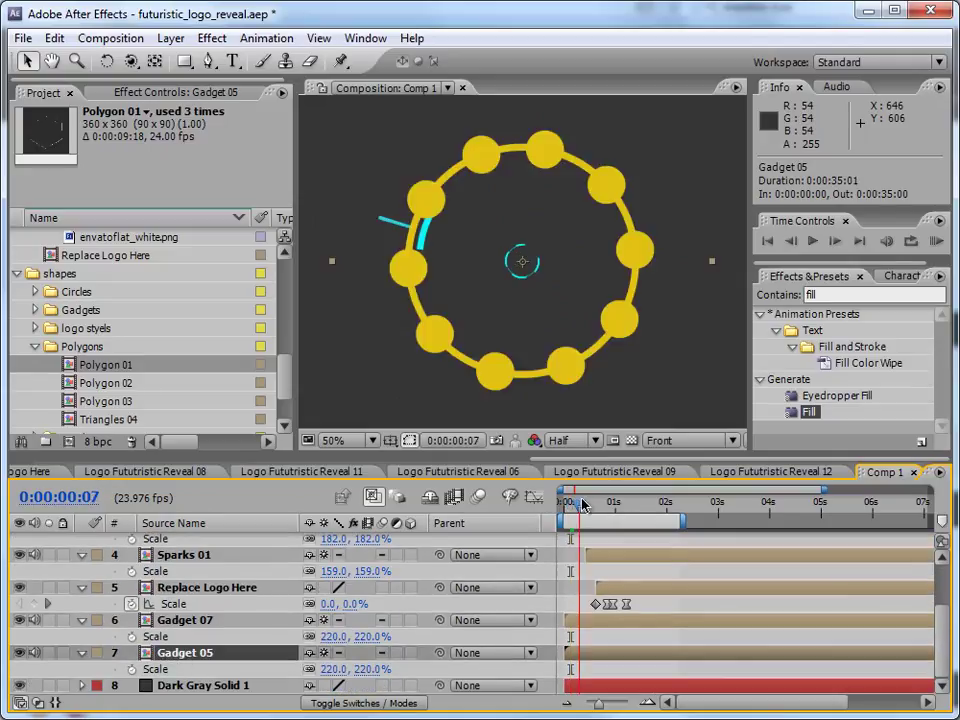
pyautogui.moveTo(581, 503); pyautogui.dragTo(589, 618)
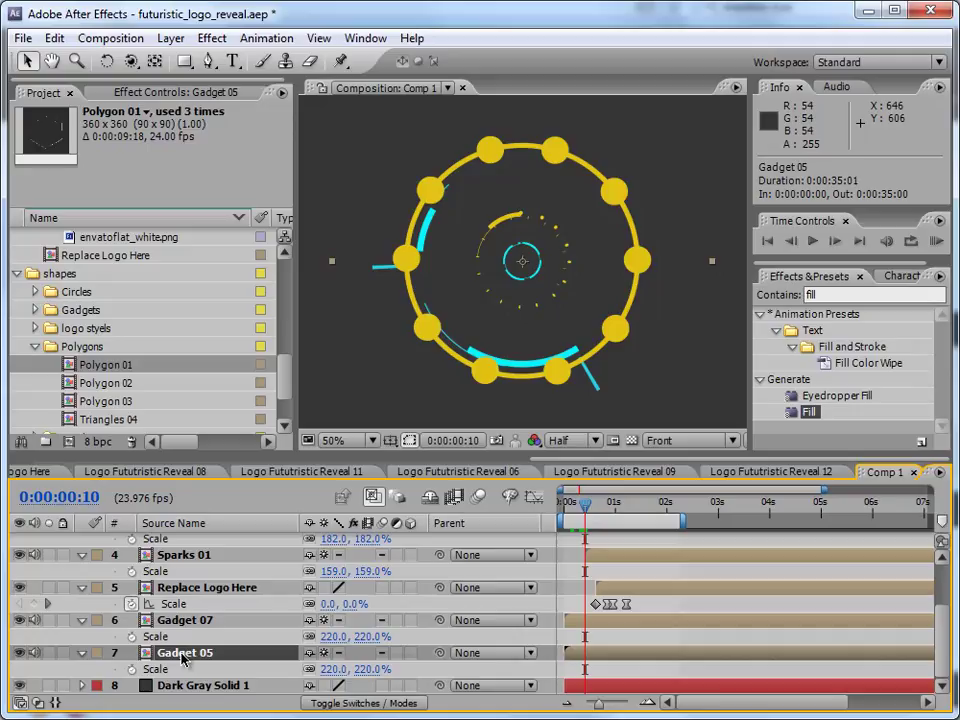
pyautogui.moveTo(119, 366); pyautogui.dragTo(190, 652)
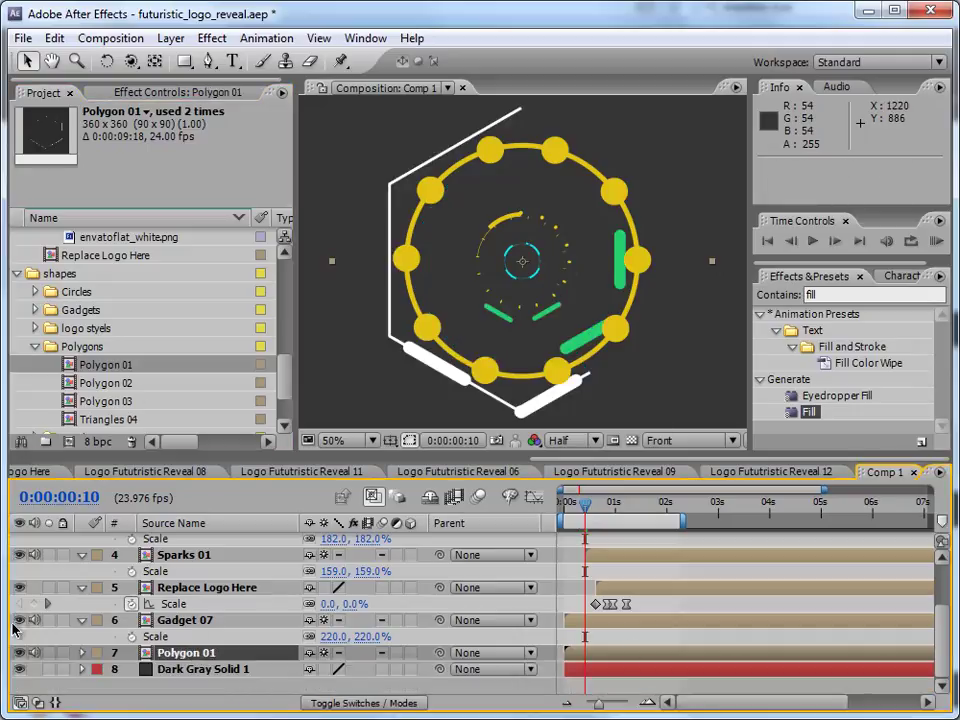
pyautogui.click(937, 241)
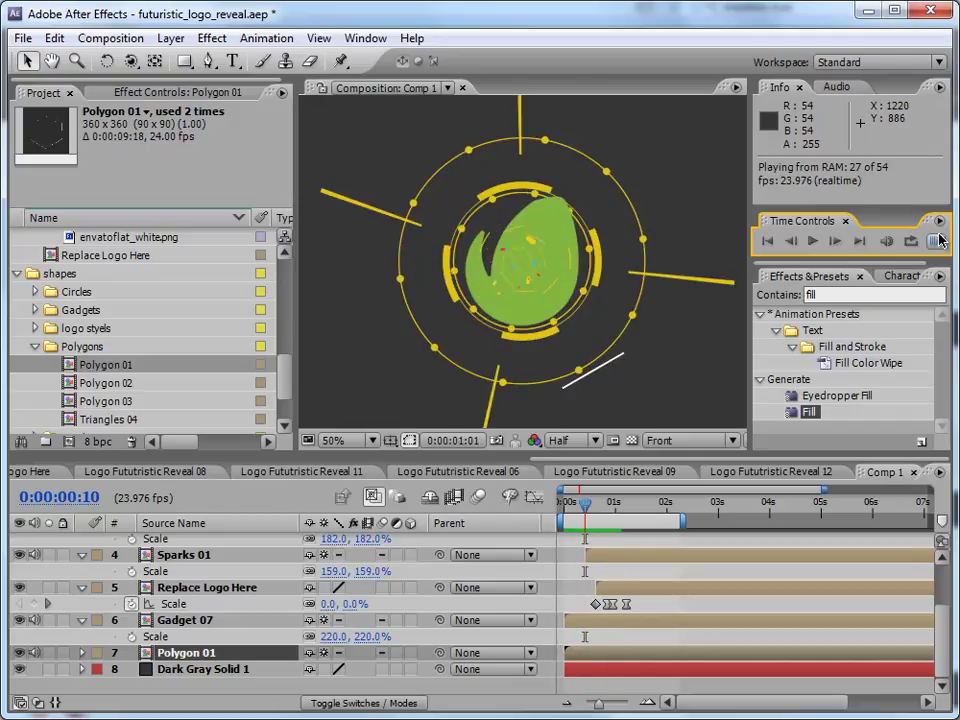
pyautogui.press('space')
# Replace the source of the Gadget 07 layer with Polygon 02 and preview the animation.
pyautogui.click(214, 621)
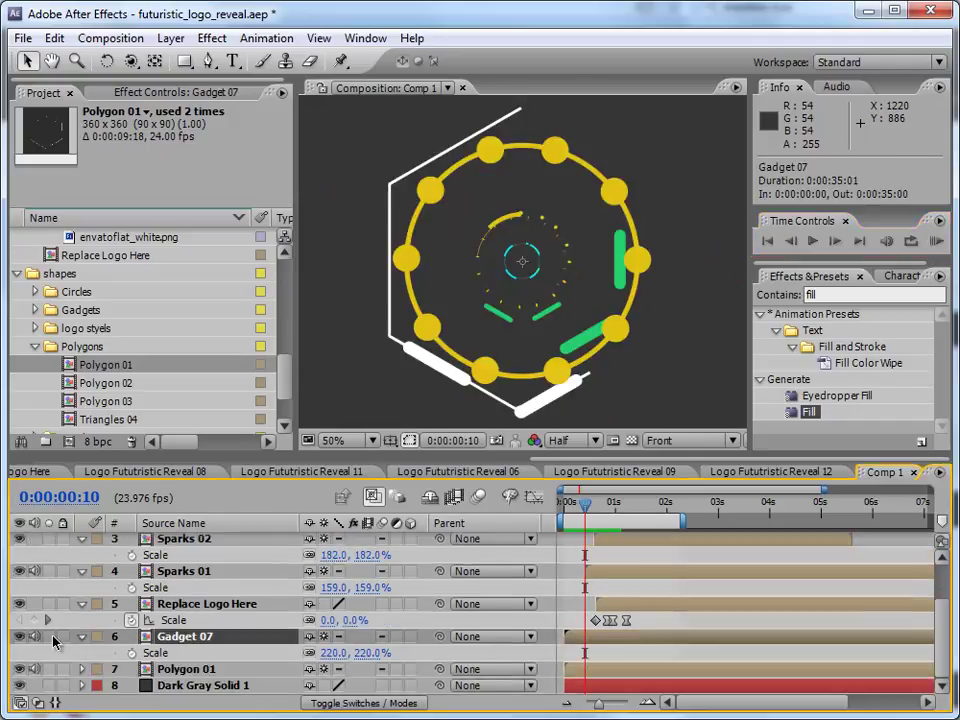
pyautogui.moveTo(100, 390); pyautogui.dragTo(133, 636)
pyautogui.click(927, 245)
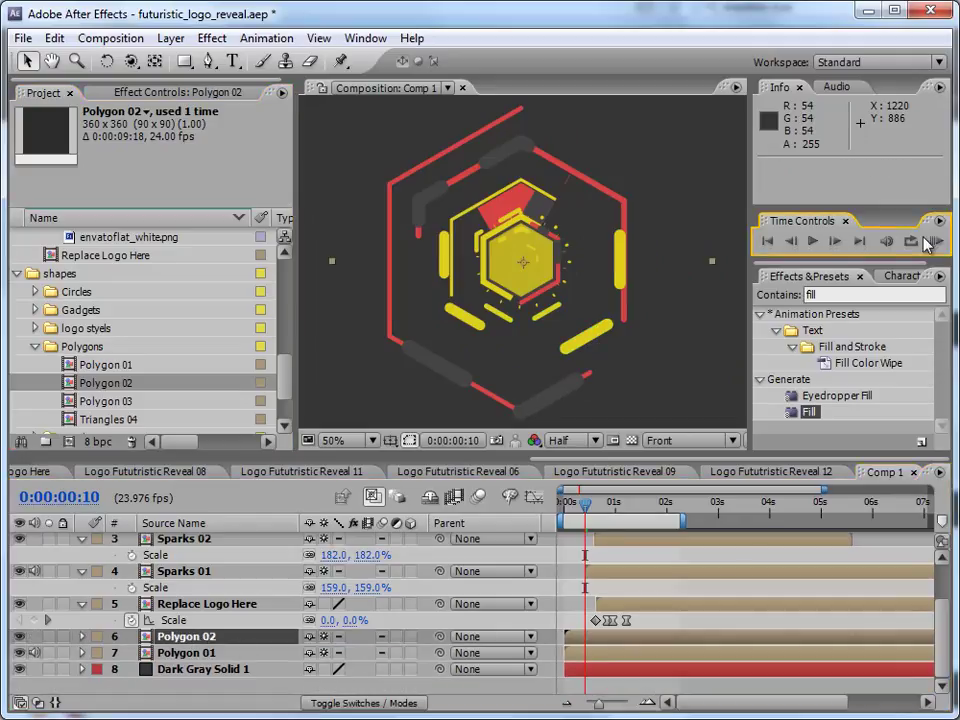
pyautogui.click(935, 245)
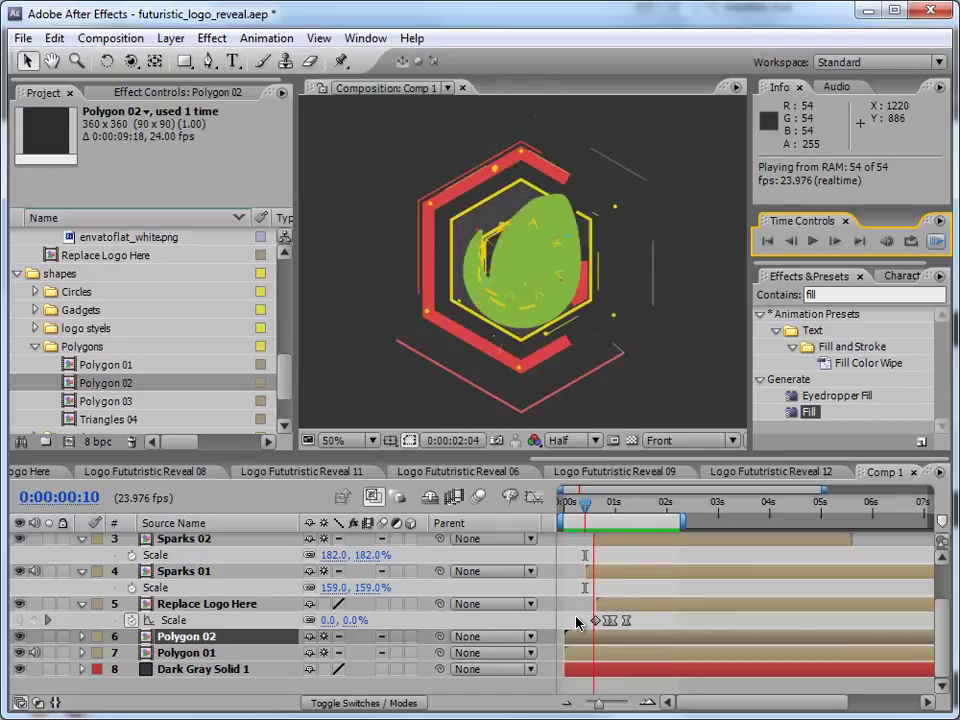
pyautogui.press('space')
# Extend the work area to end at 0:00:05:14 and replace the Polygon 01 layer's source with Logo Styles 01 from the logo styels folder.
pyautogui.moveTo(676, 517); pyautogui.dragTo(843, 518)
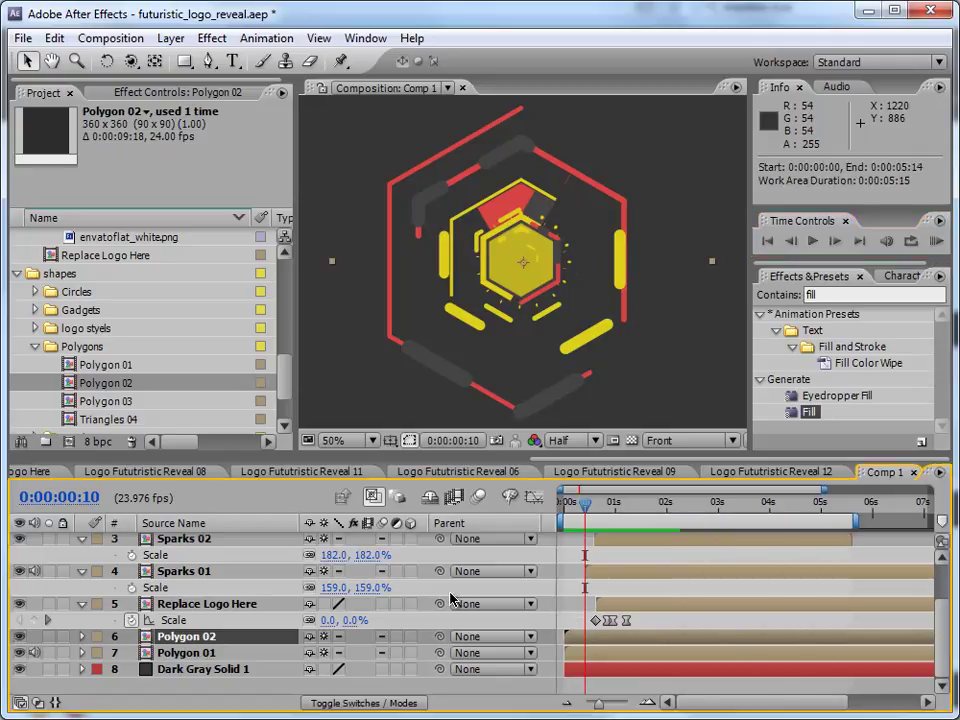
pyautogui.click(82, 539)
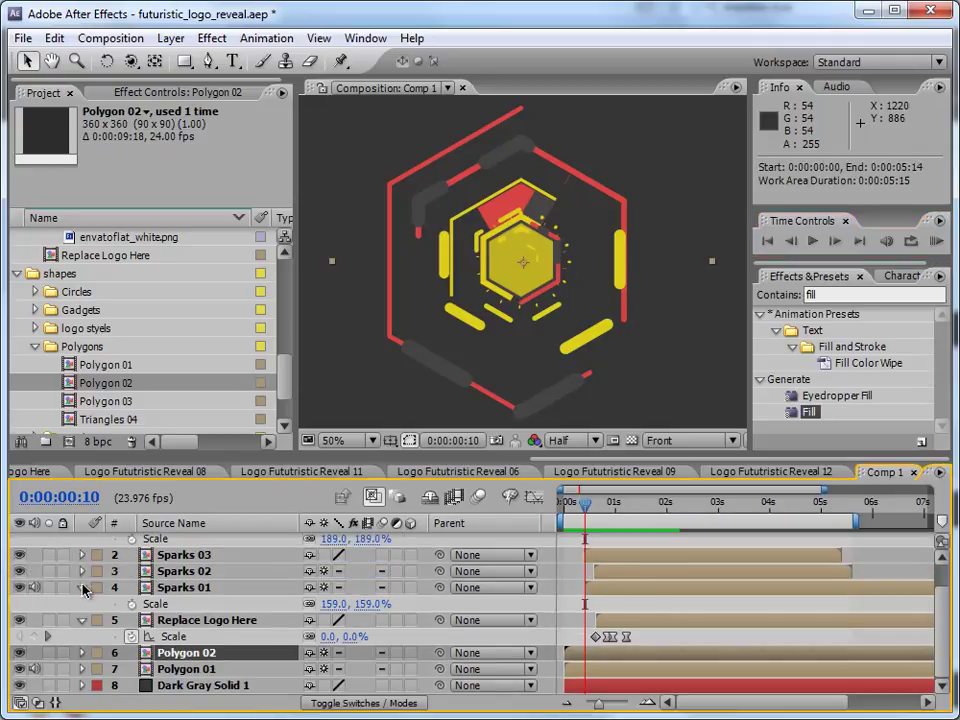
pyautogui.click(82, 588)
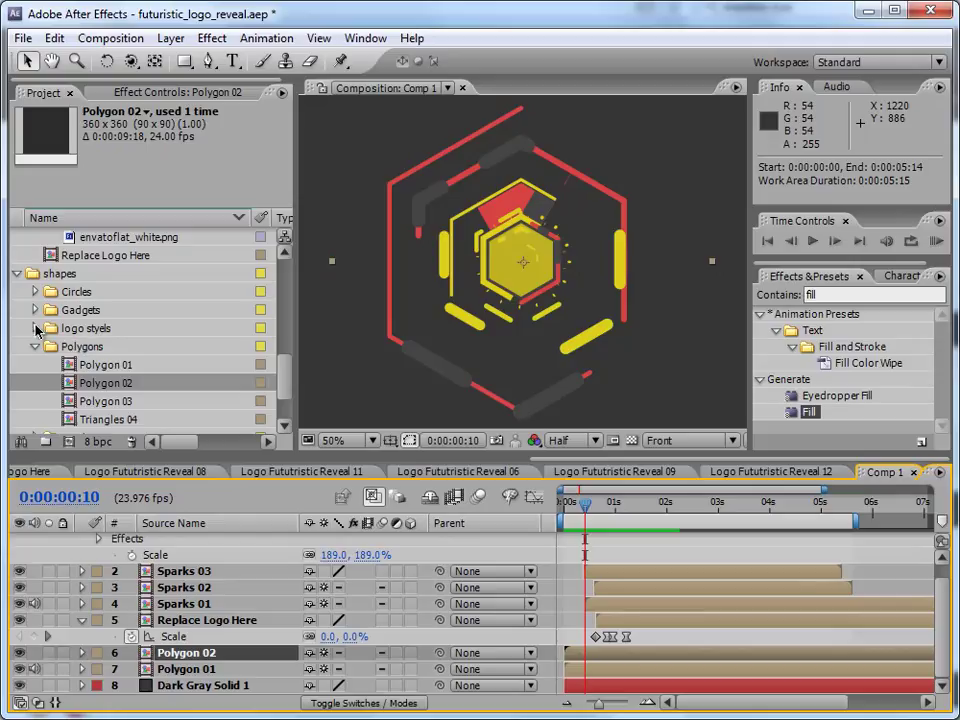
pyautogui.click(37, 328)
pyautogui.click(120, 294)
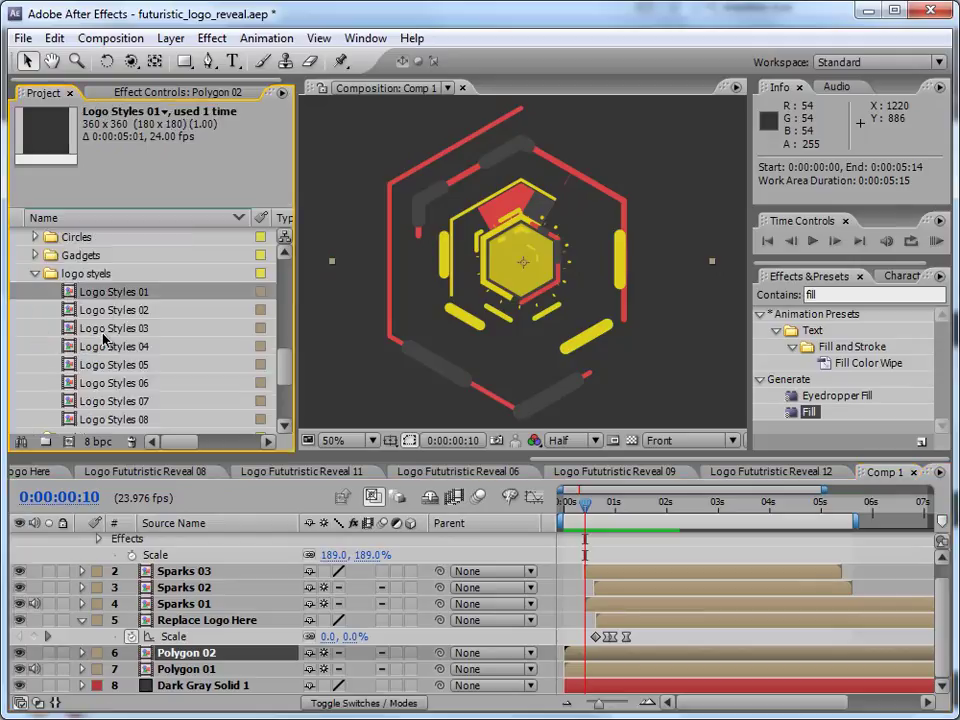
pyautogui.click(186, 669)
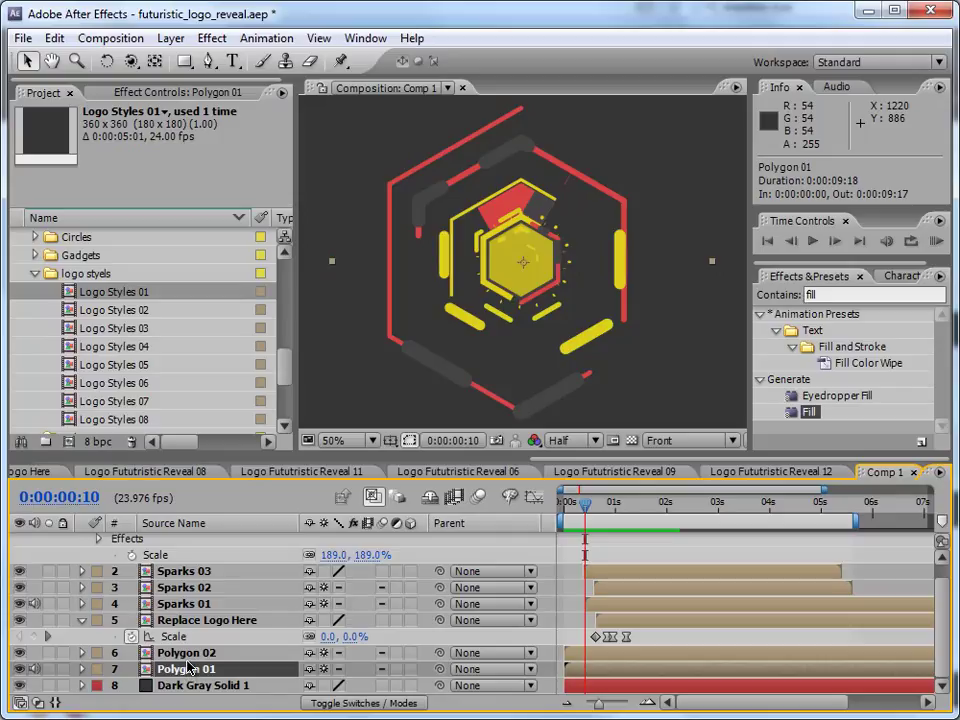
pyautogui.moveTo(122, 296); pyautogui.dragTo(220, 672)
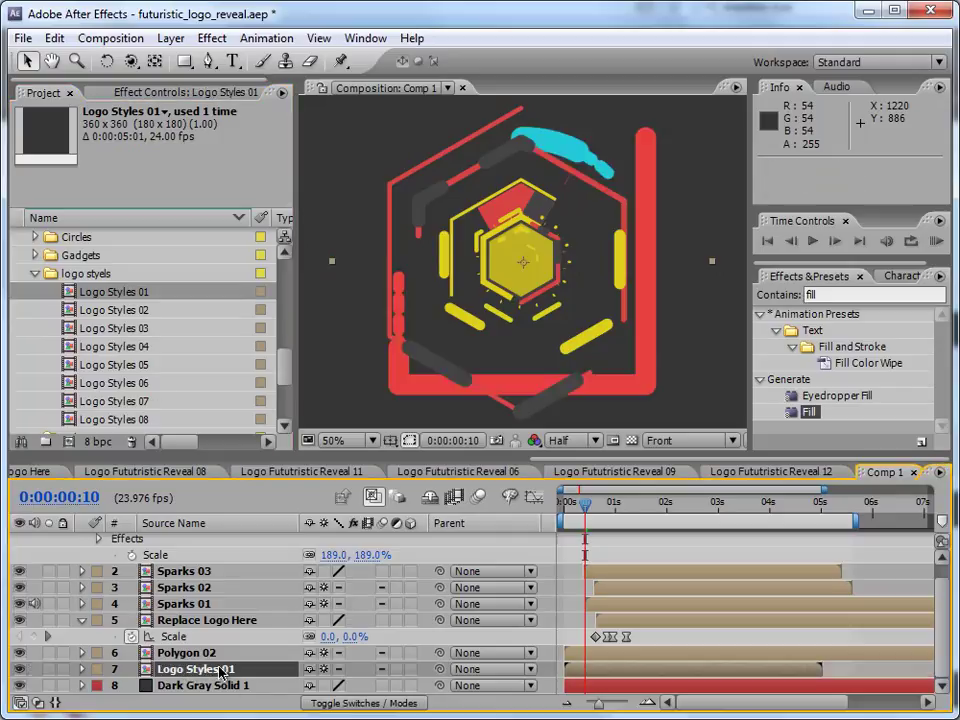
pyautogui.press('pageup')
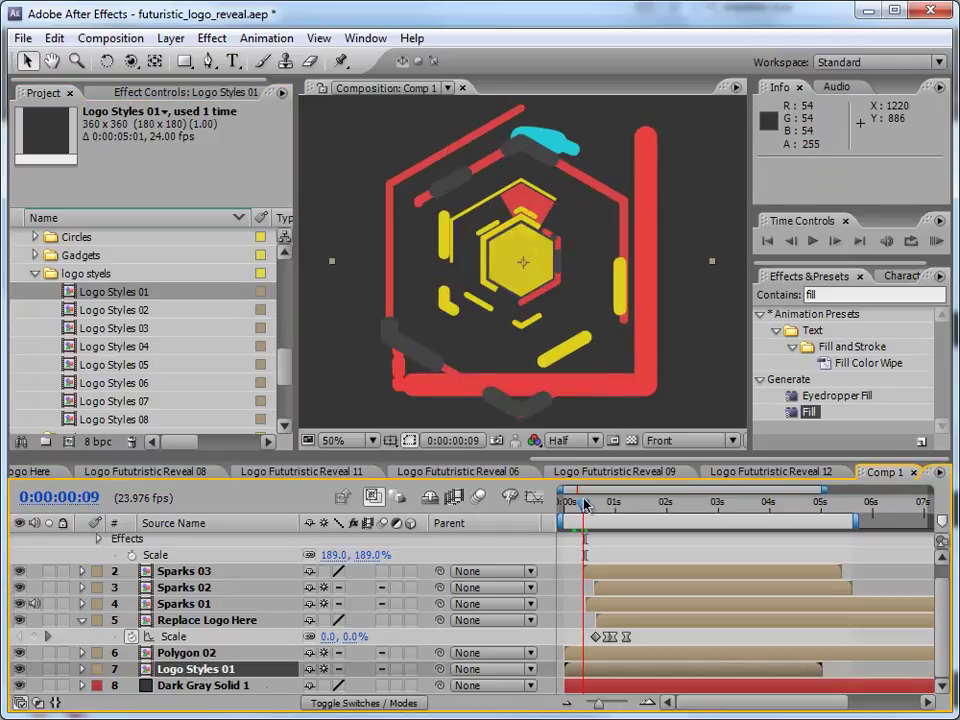
# Delete the Polygon 02 layer and all four Sparks layers from the composition.
pyautogui.click(197, 652)
pyautogui.press('Delete')
pyautogui.click(175, 620)
pyautogui.press('Delete')
pyautogui.click(175, 604)
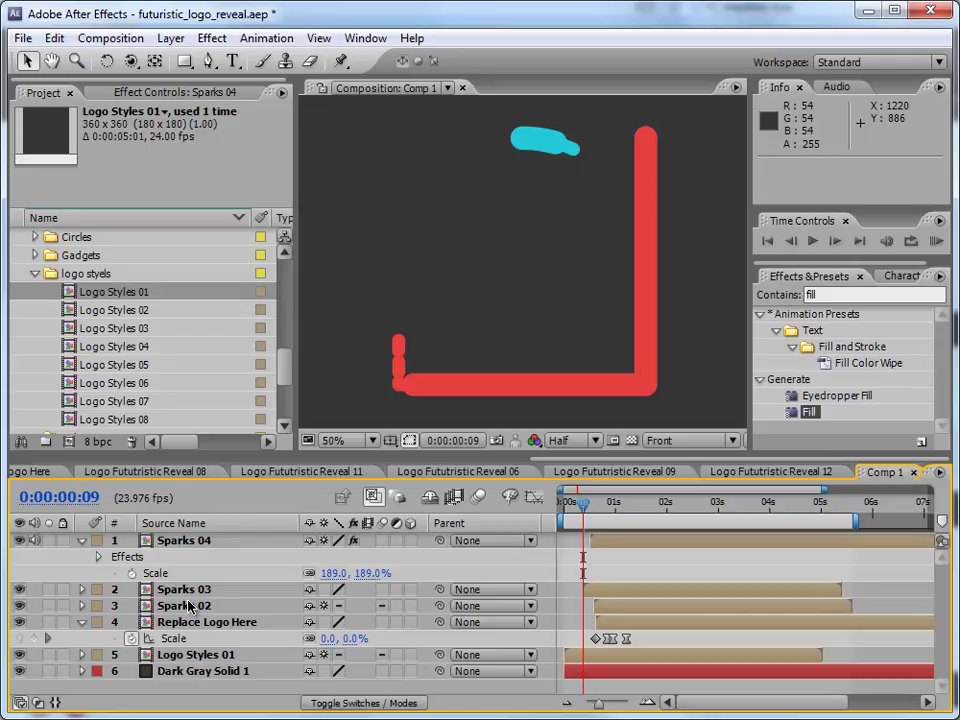
pyautogui.press('Delete')
pyautogui.click(175, 587)
pyautogui.press('Delete')
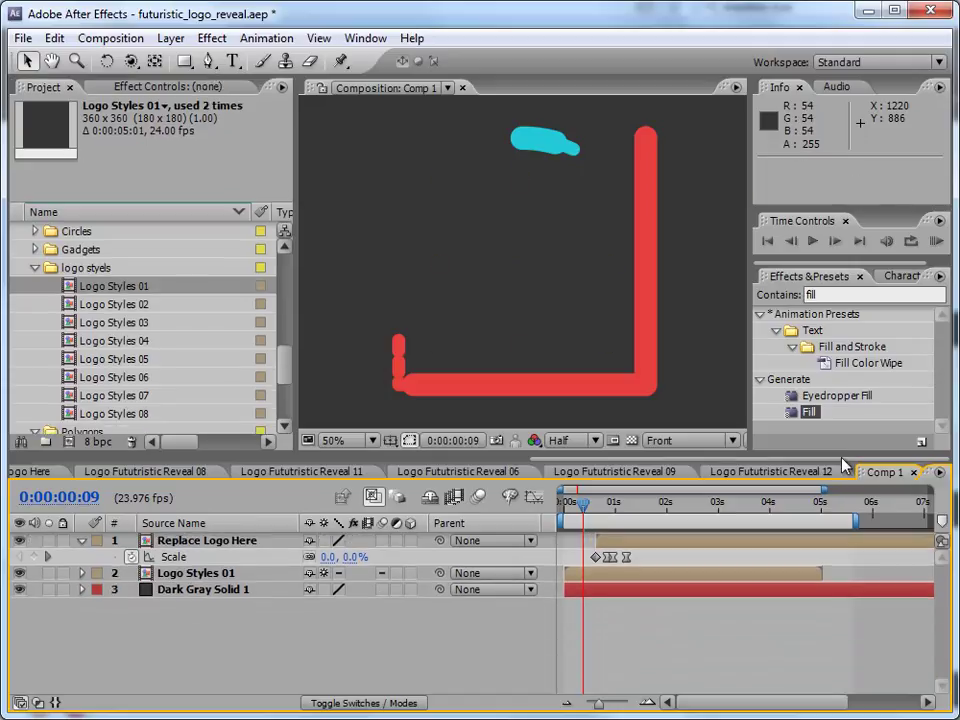
# Enlarge the composition viewing area and preview the Logo Styles 01 animation.
pyautogui.scroll(-2, 684, 281)
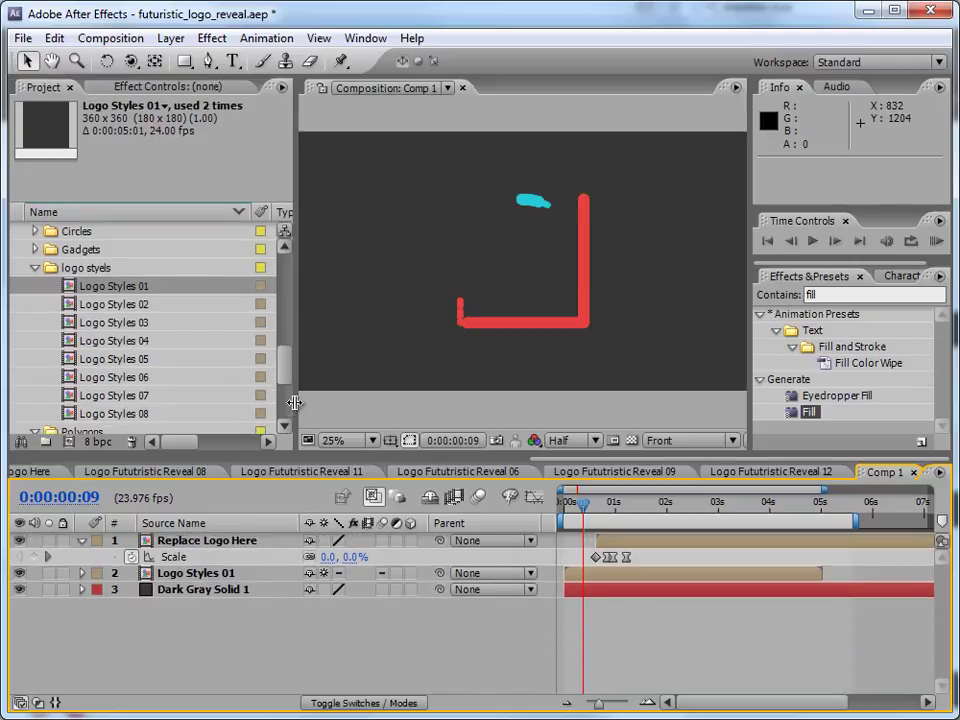
pyautogui.moveTo(290, 428); pyautogui.dragTo(197, 402)
pyautogui.click(936, 241)
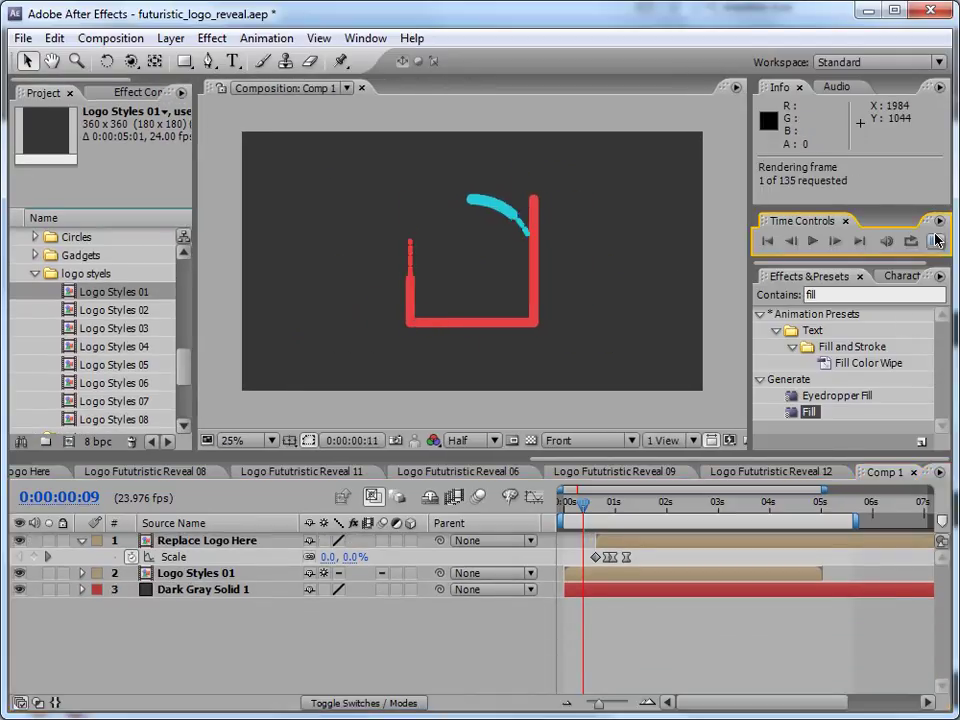
# Replace the Logo Styles 01 layer's source with Logo Styles 02 and preview it with the work area ending at 0:00:02:18.
pyautogui.moveTo(114, 310); pyautogui.dragTo(203, 578)
pyautogui.click(936, 243)
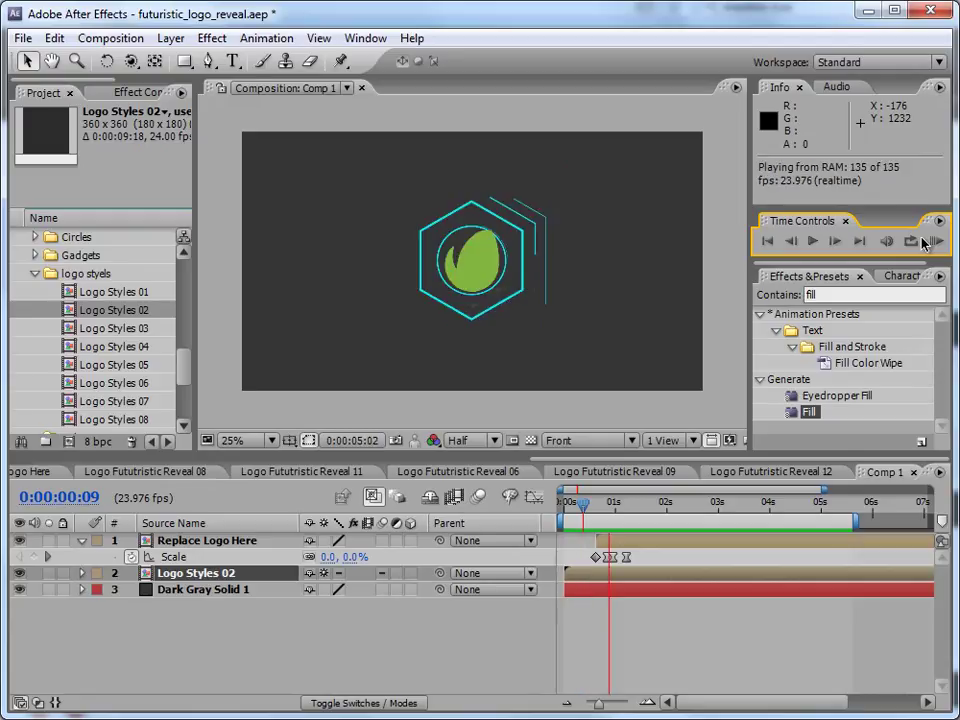
pyautogui.click(591, 293)
pyautogui.scroll(1, 591, 293)
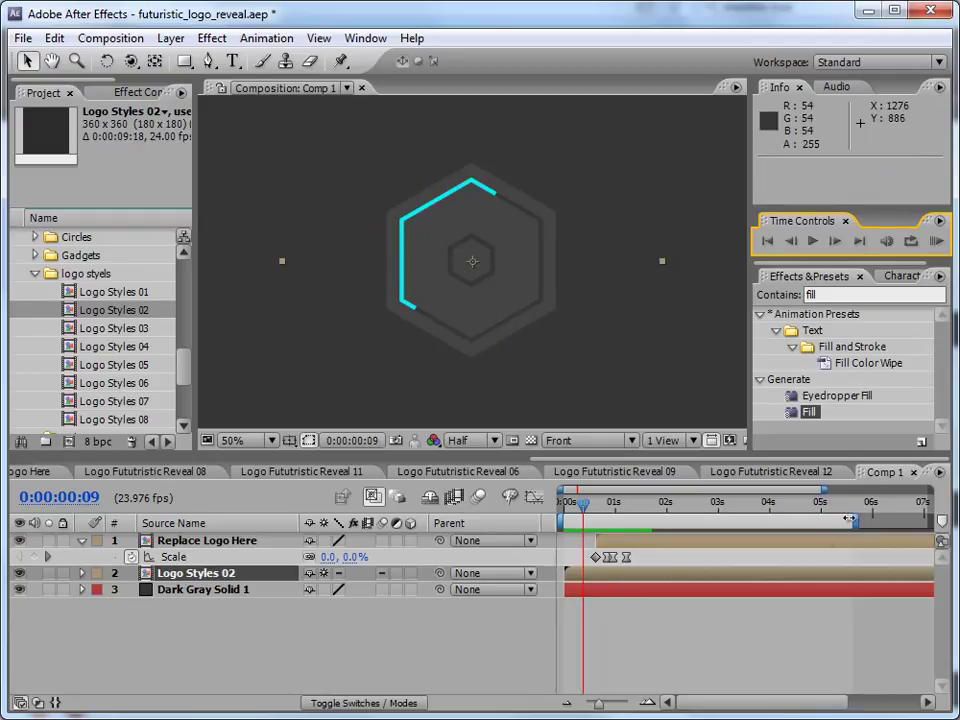
pyautogui.moveTo(849, 519); pyautogui.dragTo(710, 519)
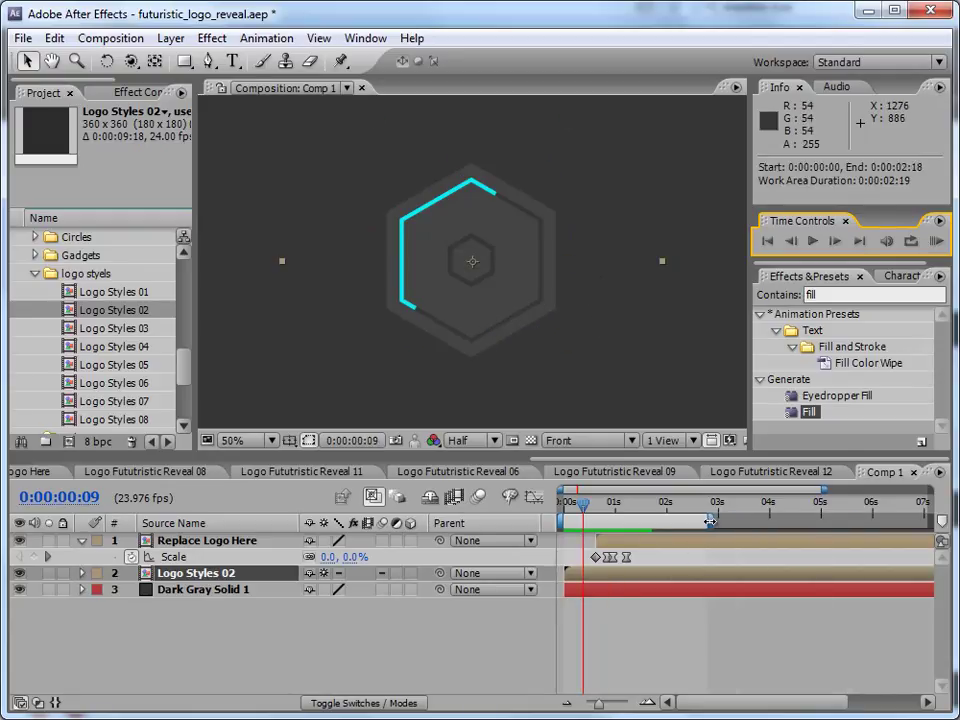
pyautogui.click(936, 243)
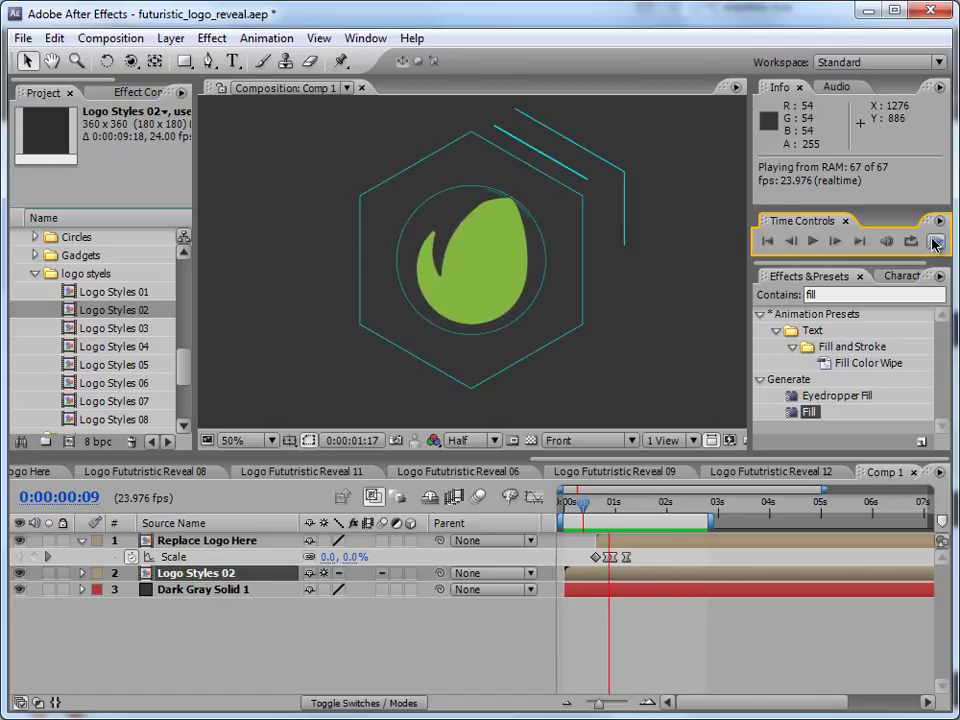
# Try Logo Styles 03 and Logo Styles 04 in turn as the source of the logo style layer, previewing each animation.
pyautogui.moveTo(118, 328); pyautogui.dragTo(172, 578)
pyautogui.click(936, 241)
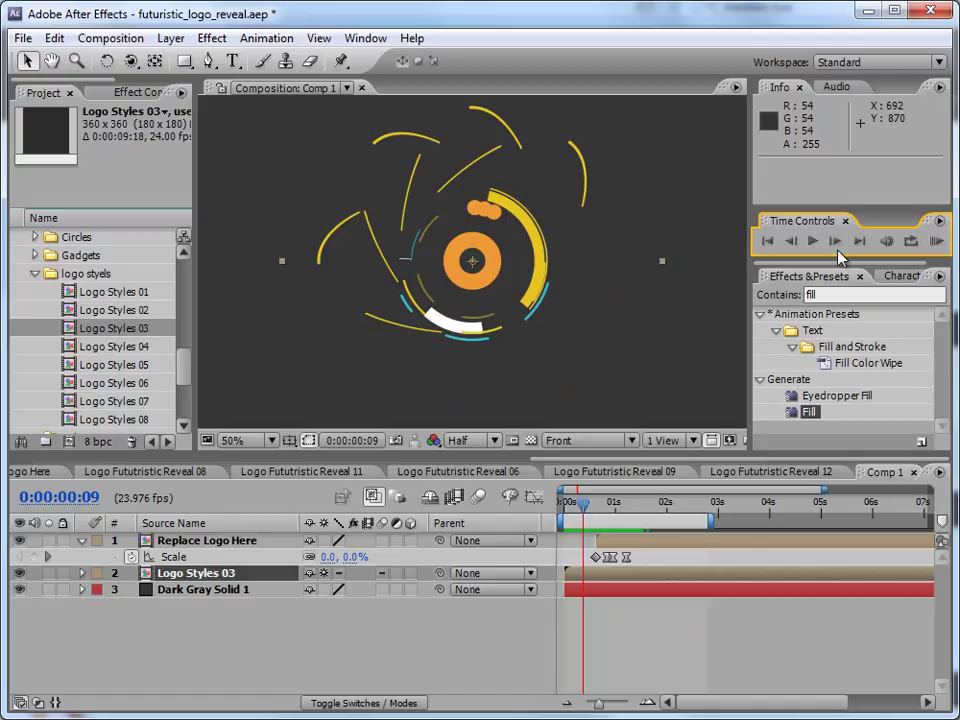
pyautogui.click(132, 347)
pyautogui.moveTo(124, 350); pyautogui.dragTo(213, 587)
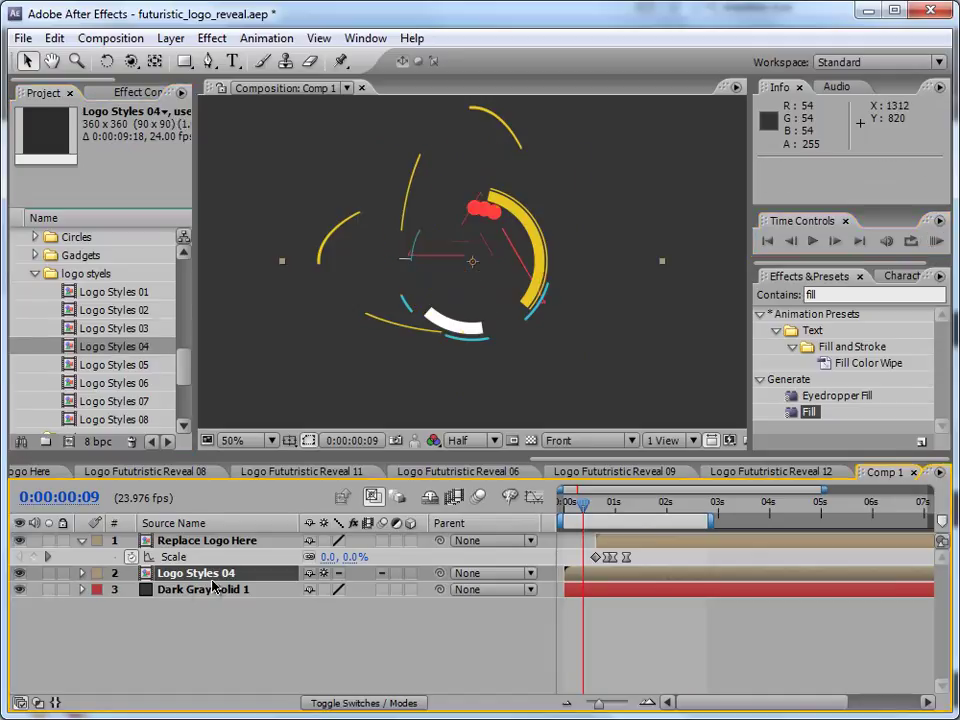
pyautogui.click(937, 241)
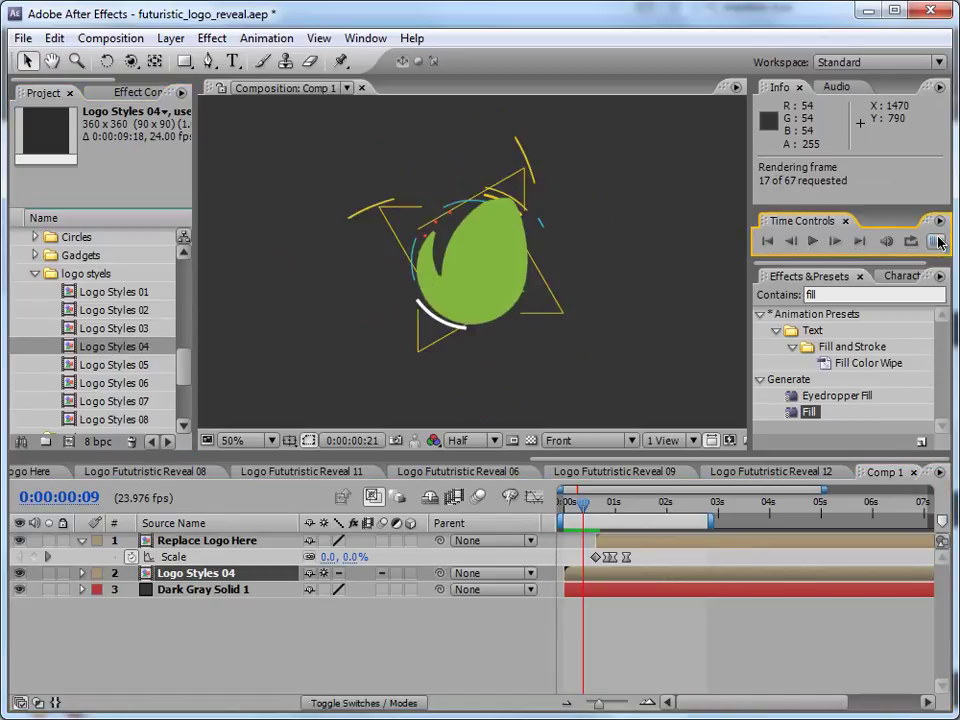
pyautogui.click(937, 241)
# Replace the Logo Styles 04 layer's source with Logo Styles 05 and preview the animation.
pyautogui.click(120, 365)
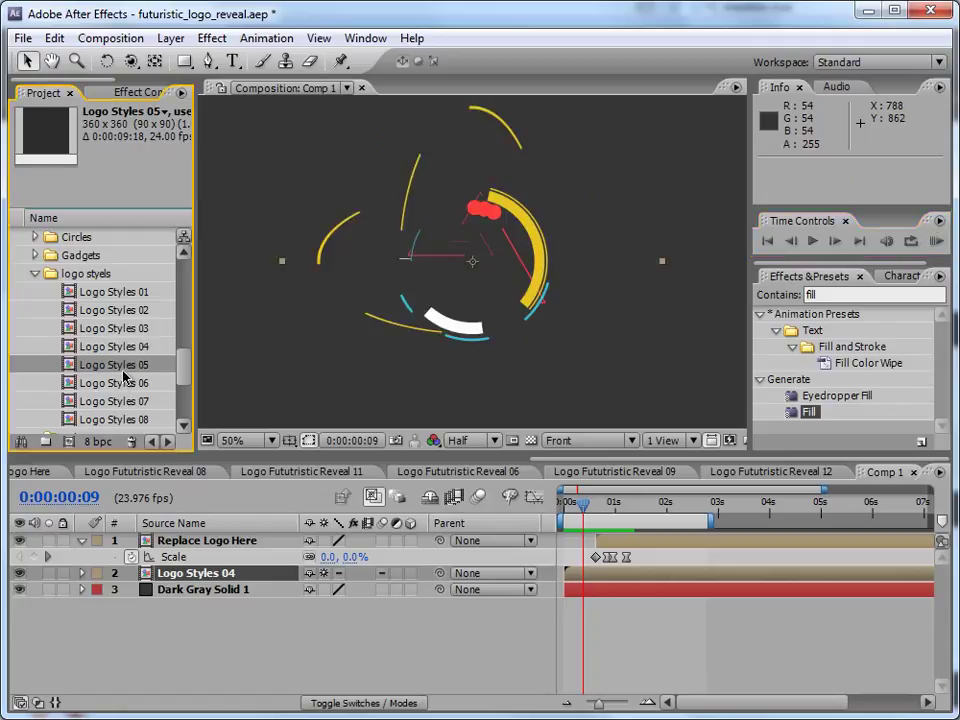
pyautogui.moveTo(120, 365); pyautogui.dragTo(175, 575)
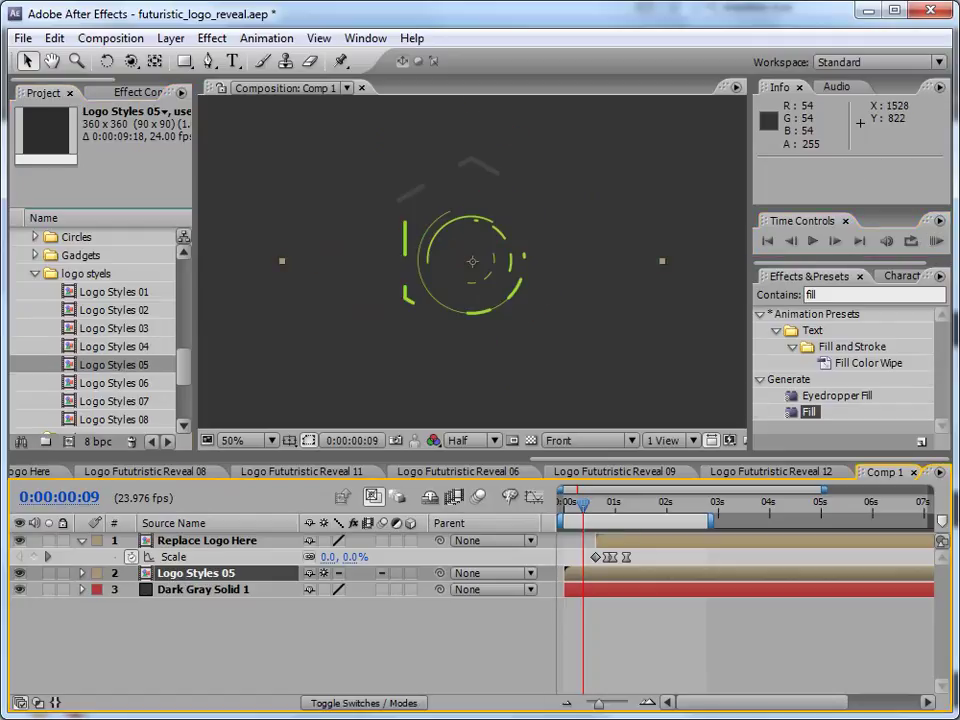
pyautogui.click(937, 241)
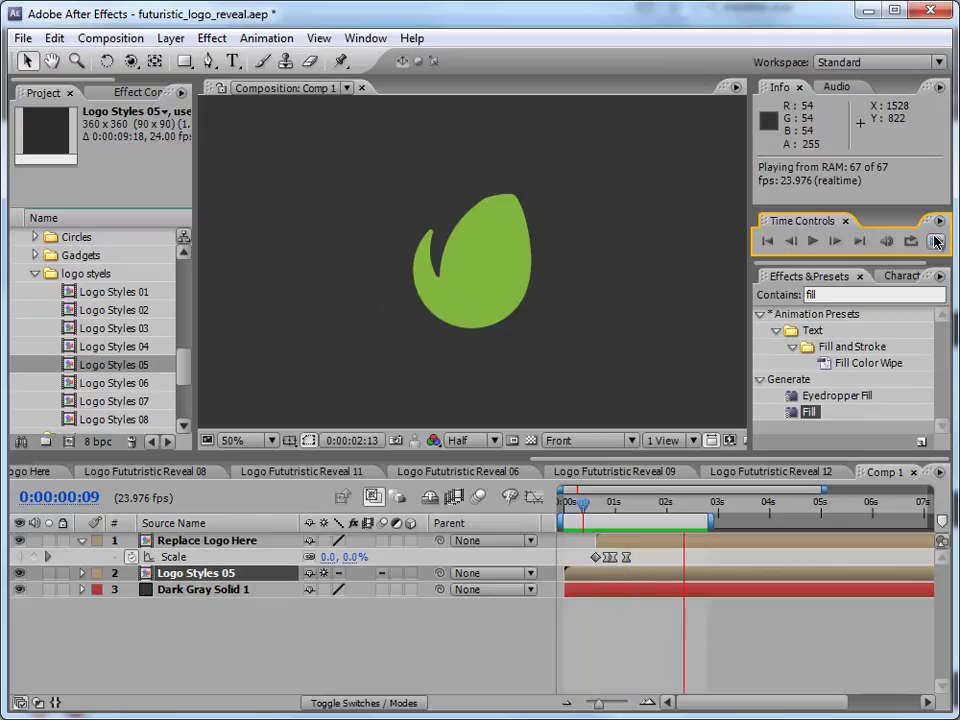
# Try Logo Styles 06 and Logo Styles 07 in turn as the source of the logo style layer, previewing each animation.
pyautogui.click(115, 384)
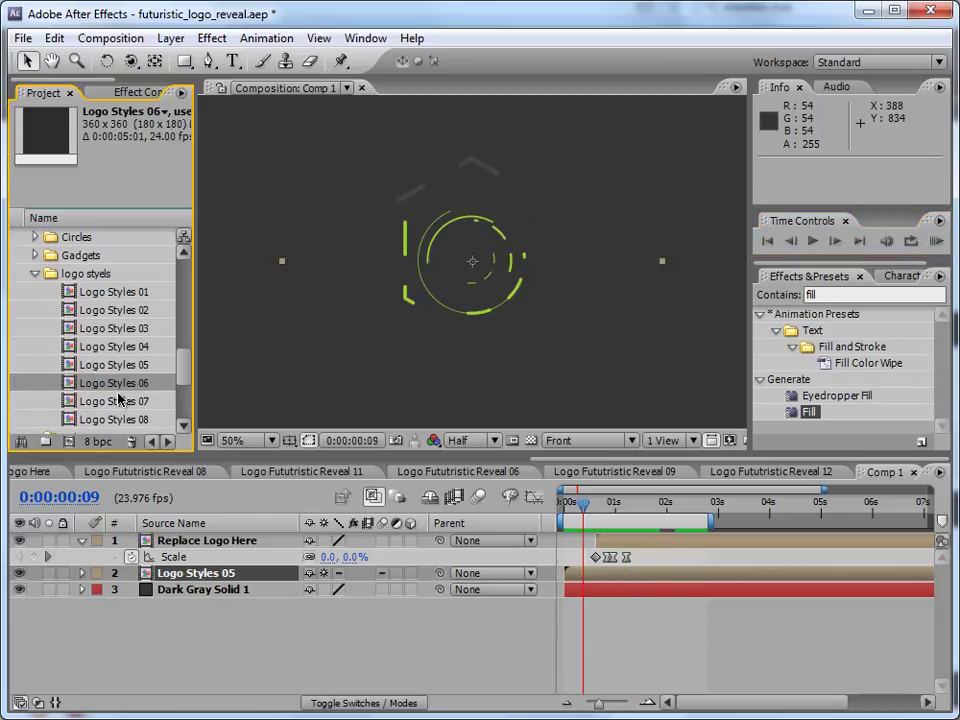
pyautogui.moveTo(117, 392); pyautogui.dragTo(280, 572)
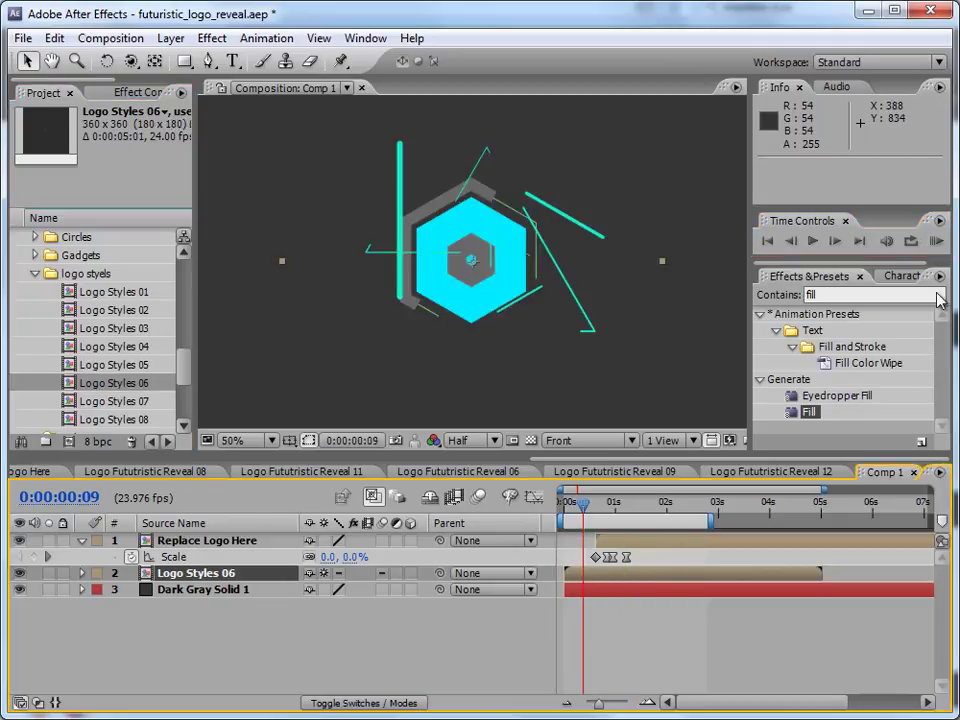
pyautogui.click(935, 241)
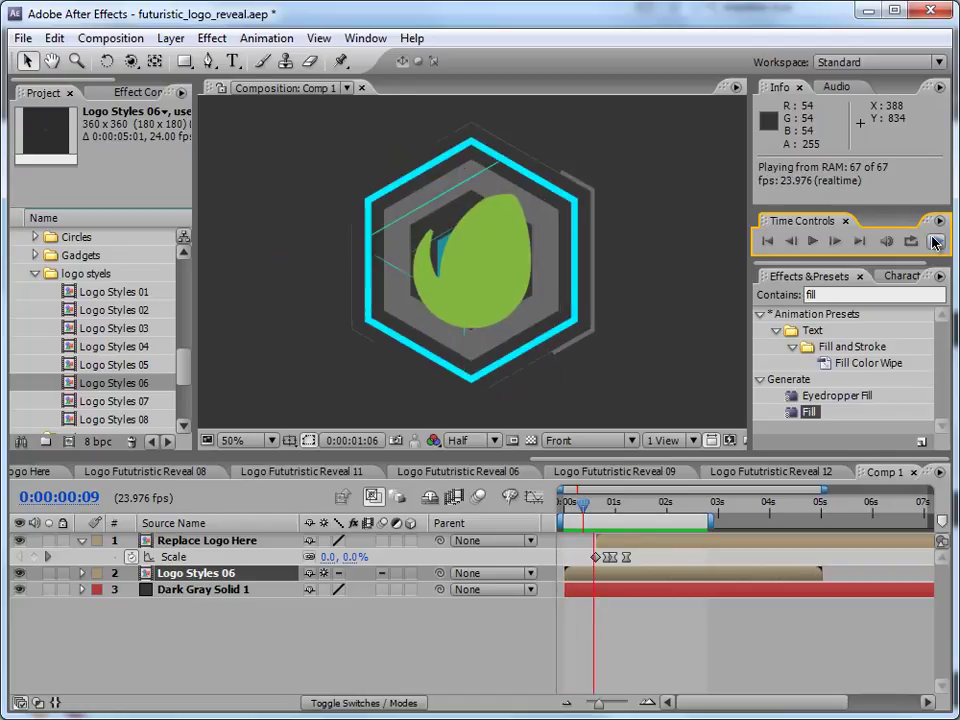
pyautogui.click(935, 241)
pyautogui.moveTo(95, 401); pyautogui.dragTo(190, 576)
pyautogui.click(940, 241)
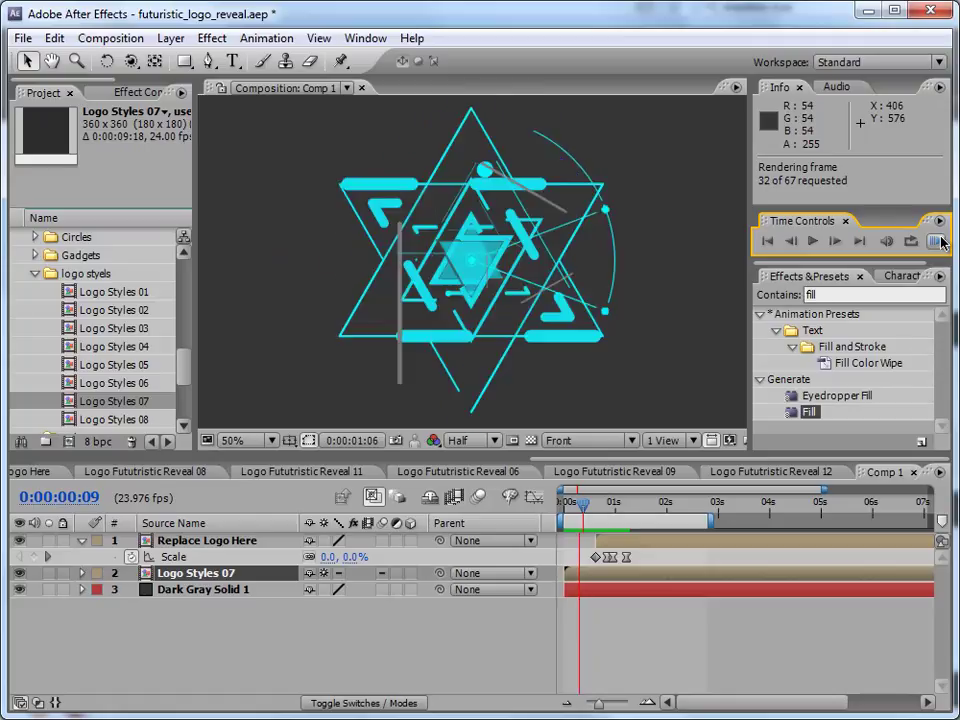
# Replace the logo style layer's source with Logo Styles 08 and scale the layer to 74%.
pyautogui.click(110, 421)
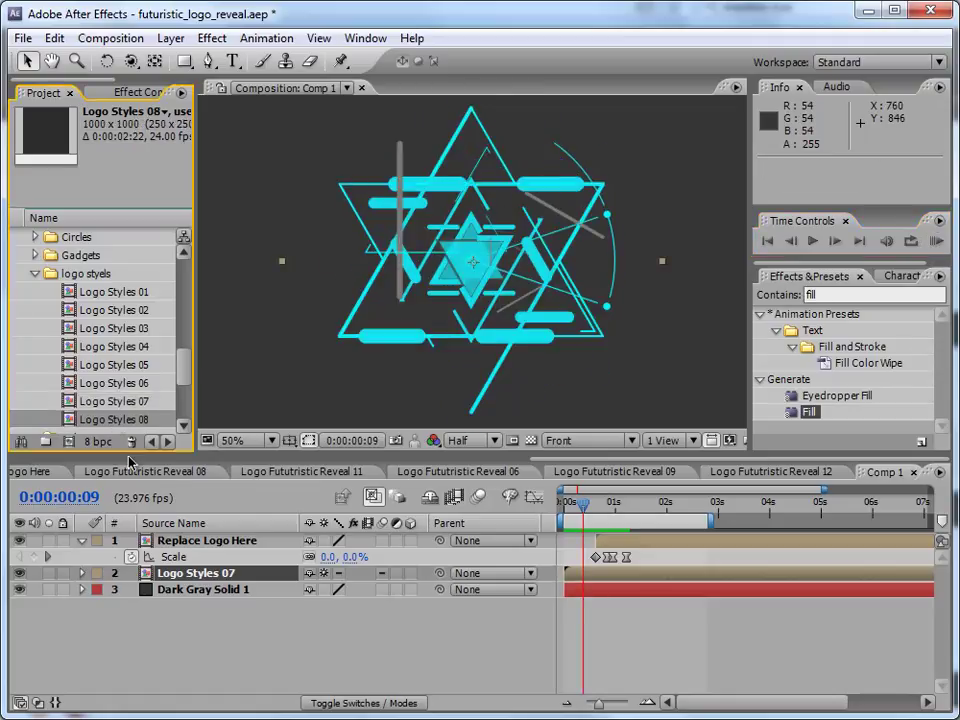
pyautogui.moveTo(135, 420); pyautogui.dragTo(195, 578)
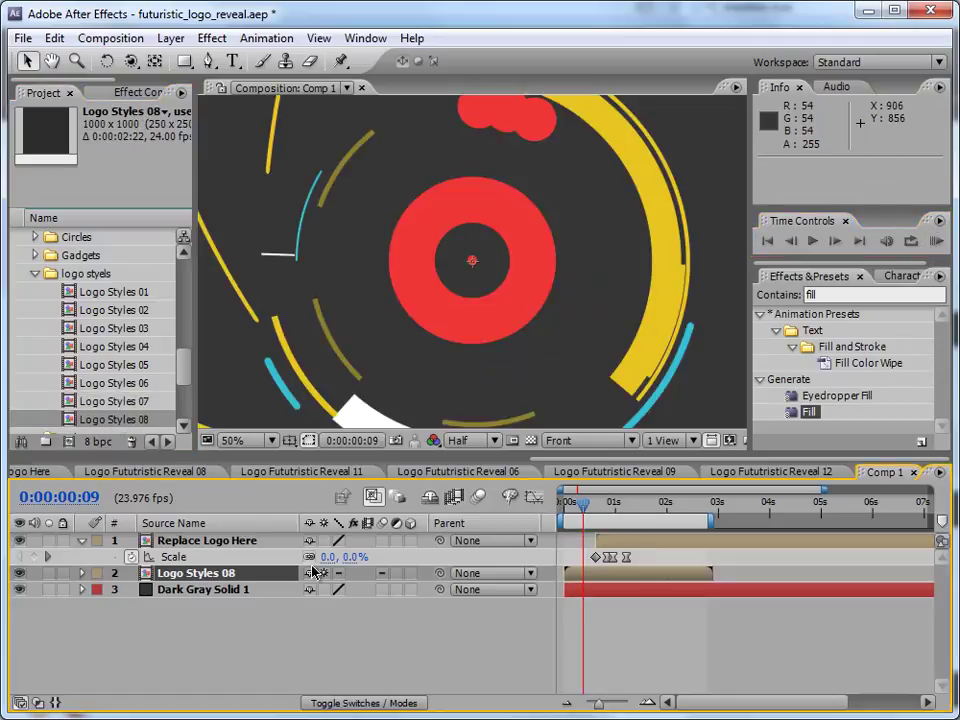
pyautogui.press('s')
pyautogui.moveTo(334, 594); pyautogui.dragTo(189, 600)
# Preview the scaled Logo Styles 08 animation within the work area.
pyautogui.click(937, 242)
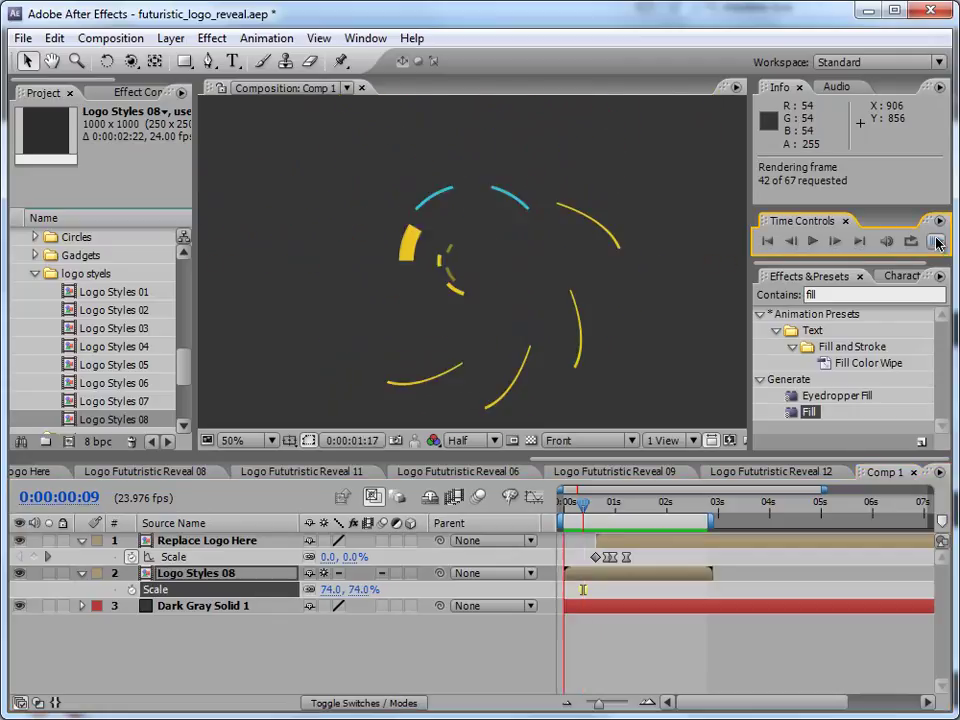
pyautogui.click(937, 243)
pyautogui.click(940, 245)
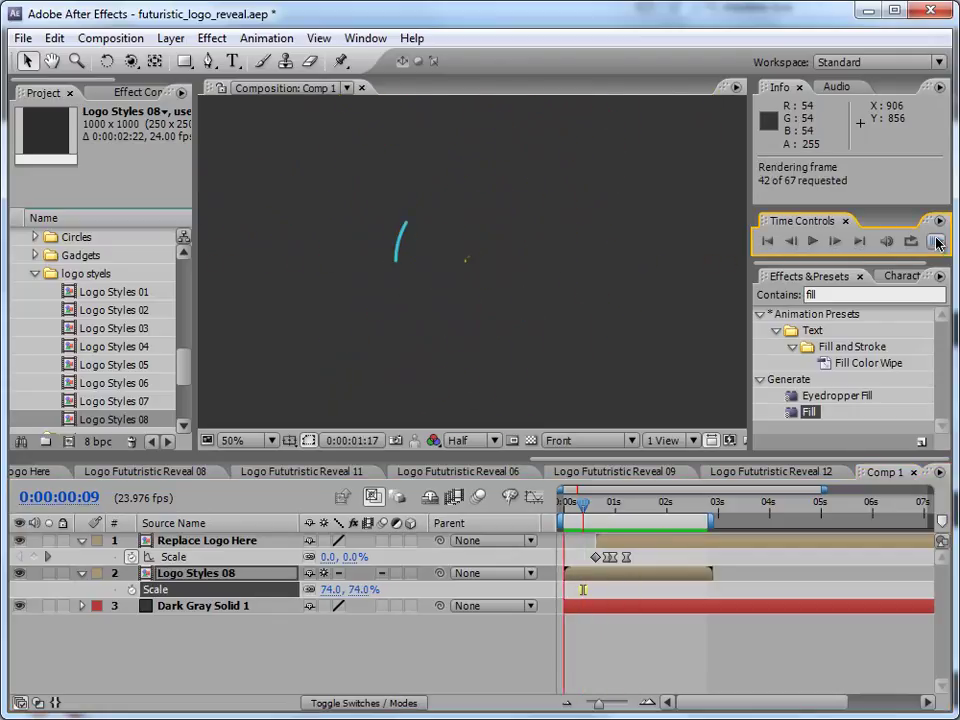
pyautogui.click(527, 605)
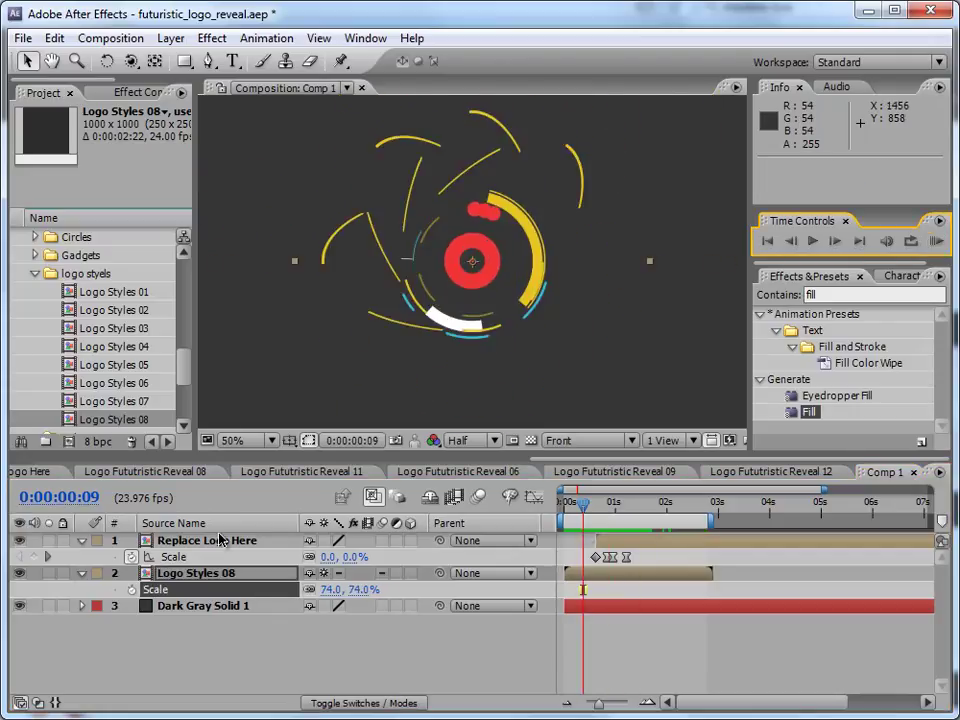
# Add Gadget 08 from the Gadgets folder between the Replace Logo Here and Logo Styles 08 layers and preview the combined animation.
pyautogui.click(35, 275)
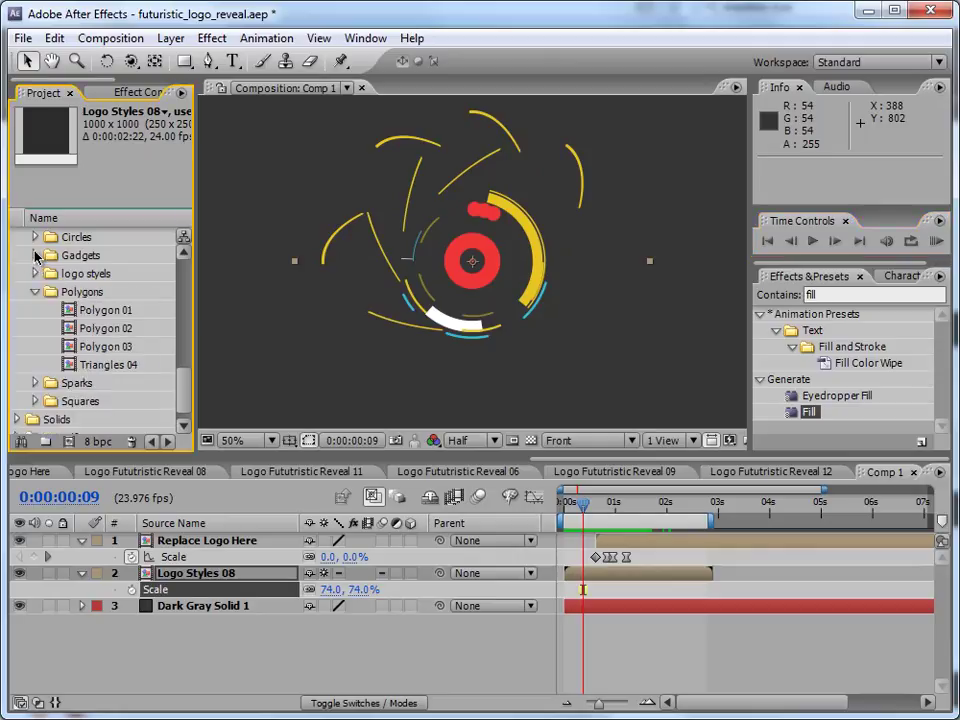
pyautogui.click(35, 255)
pyautogui.click(100, 273)
pyautogui.click(101, 291)
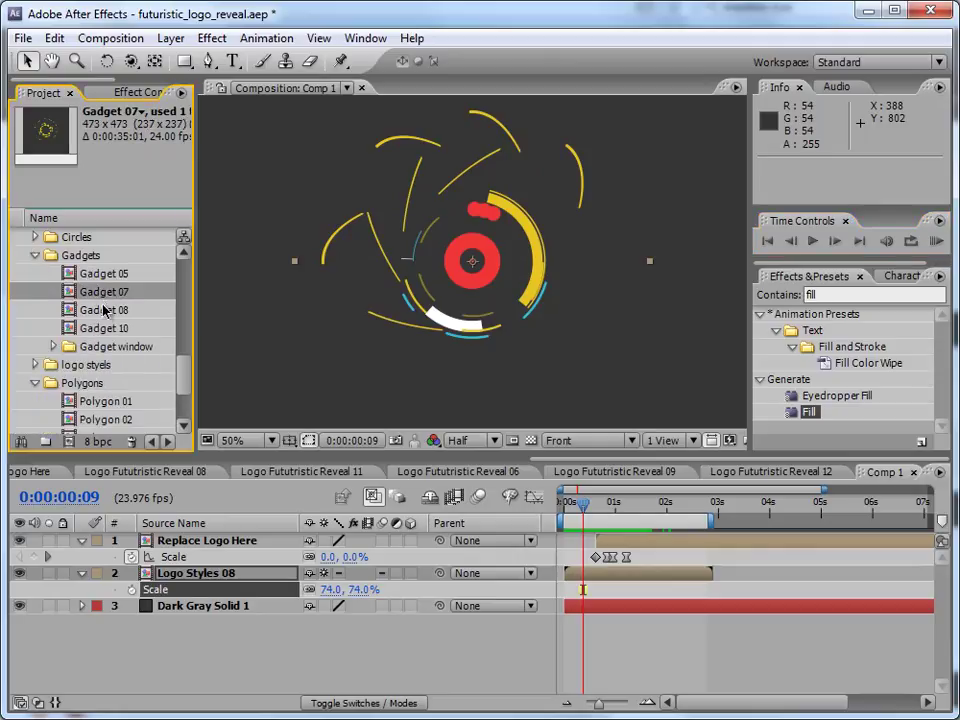
pyautogui.click(105, 310)
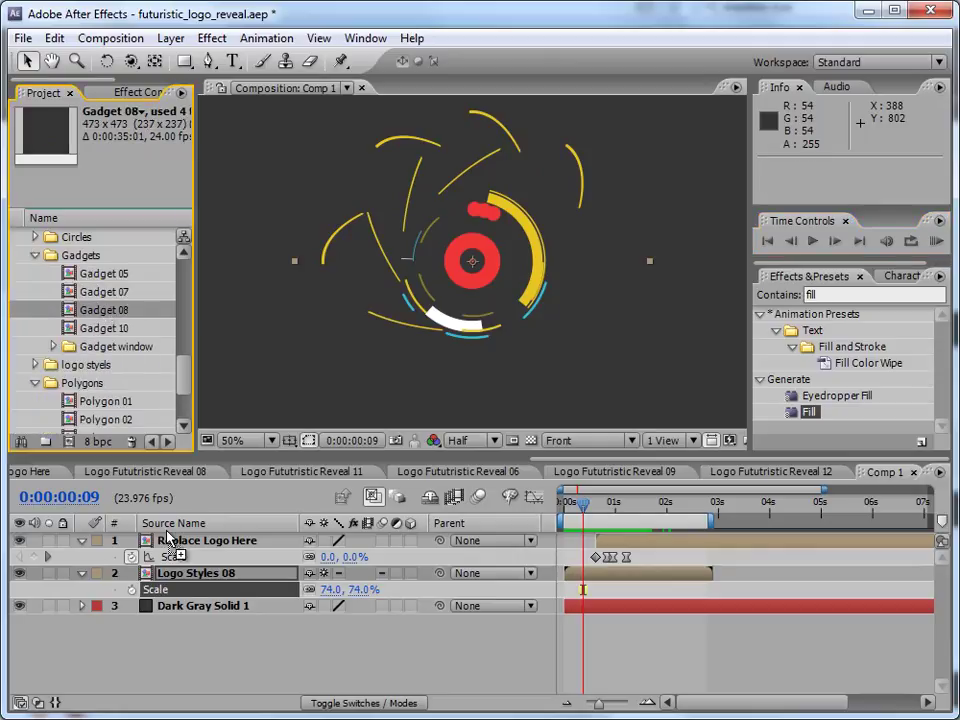
pyautogui.moveTo(168, 538); pyautogui.dragTo(72, 596)
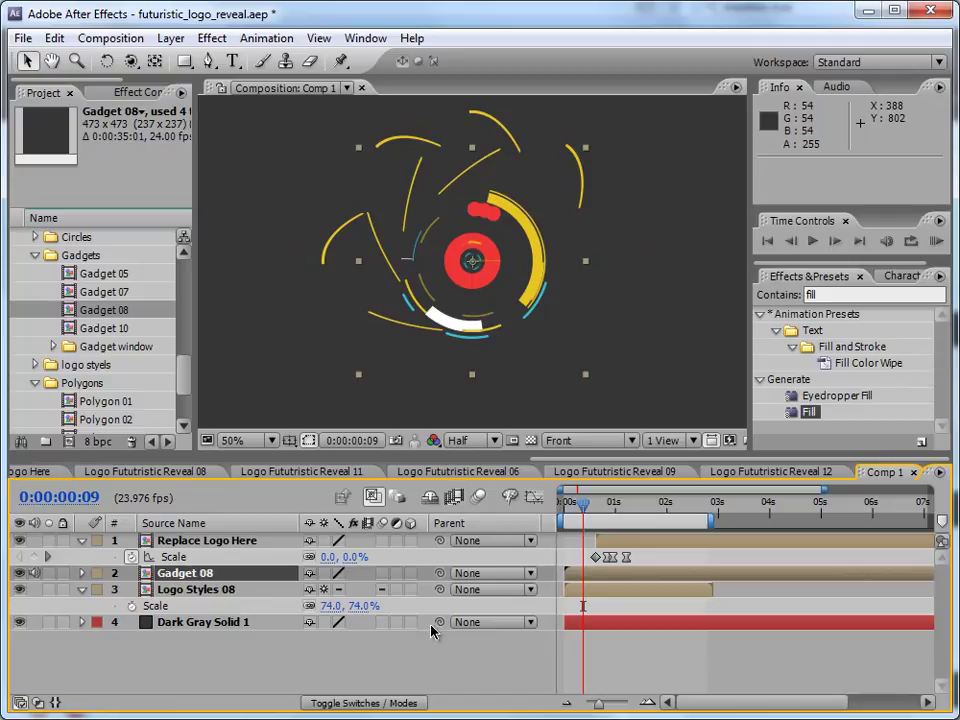
pyautogui.click(935, 242)
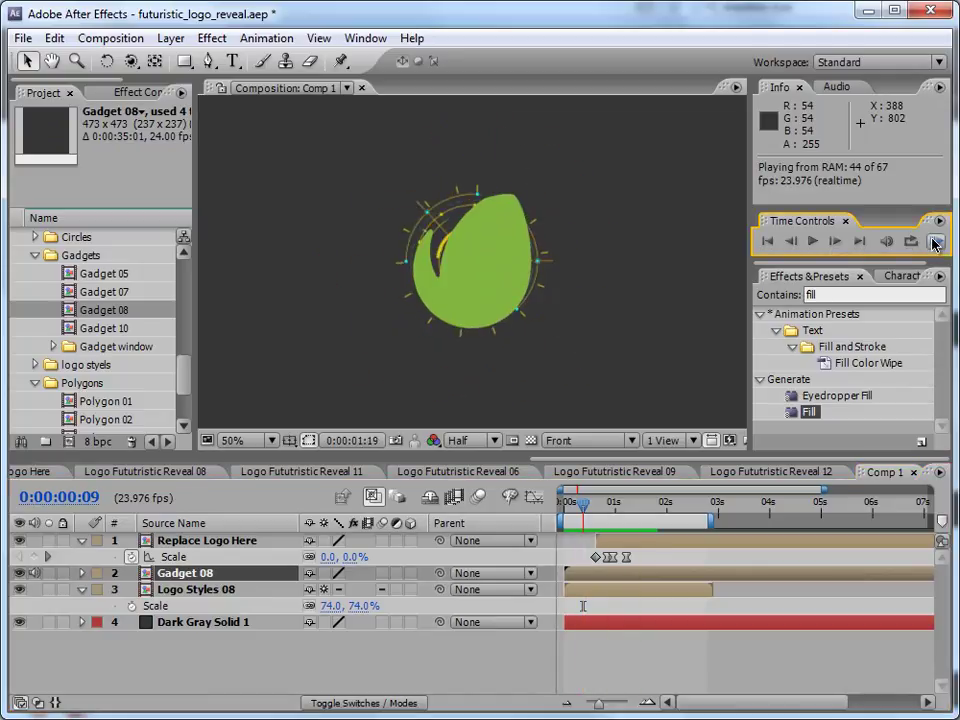
pyautogui.click(935, 242)
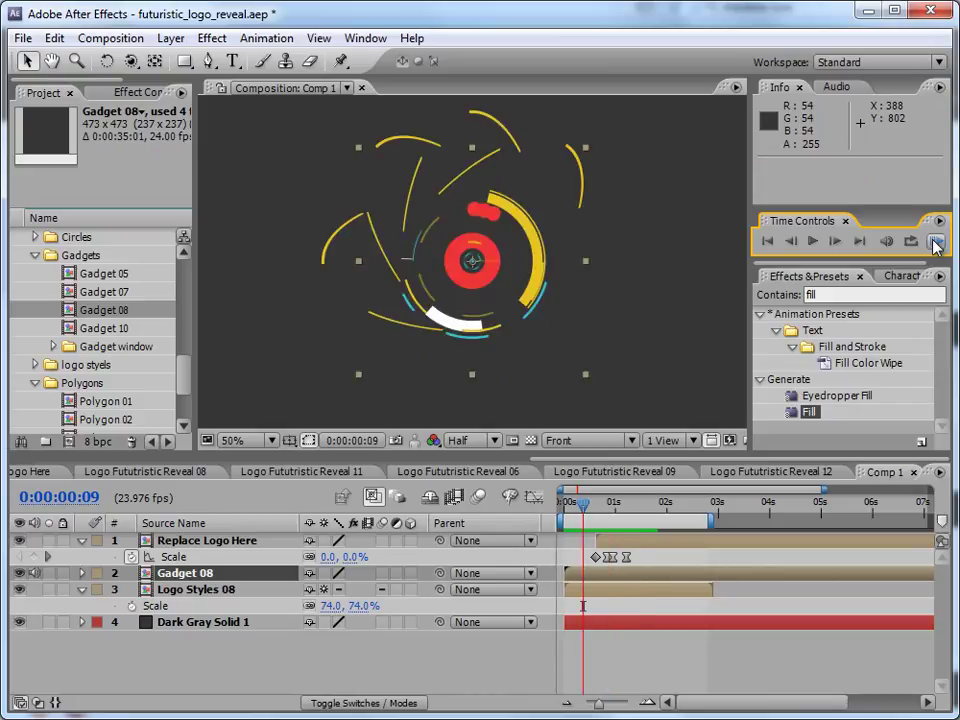
# Collapse the Gadgets, Polygons, Replace Logo Here and shapes folders and enlarge the project item list in both directions.
pyautogui.click(34, 256)
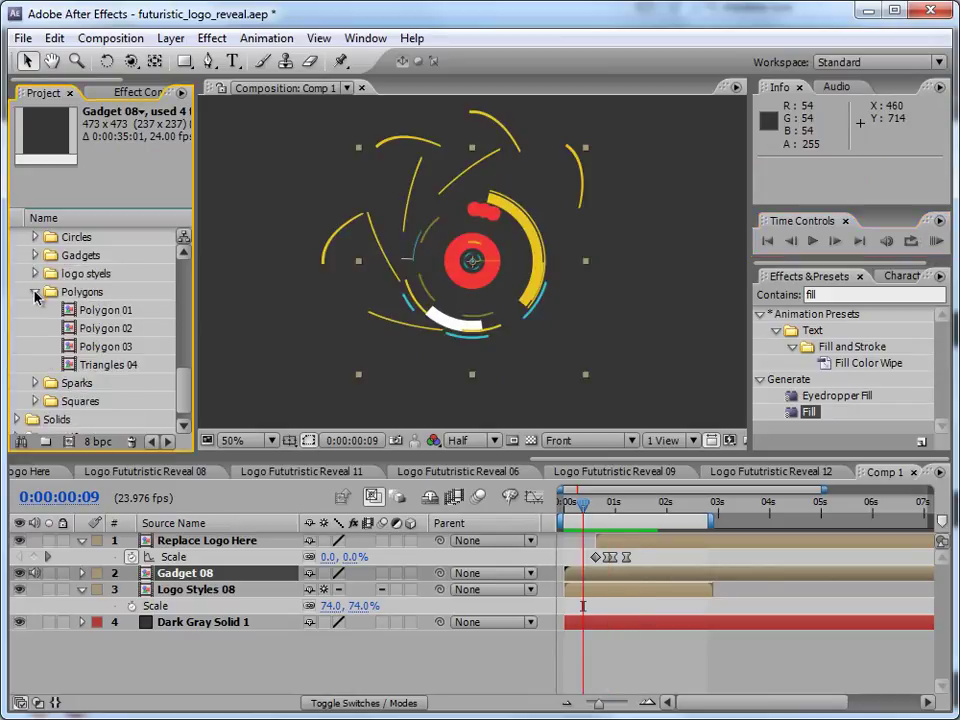
pyautogui.click(35, 293)
pyautogui.moveTo(182, 380); pyautogui.dragTo(185, 343)
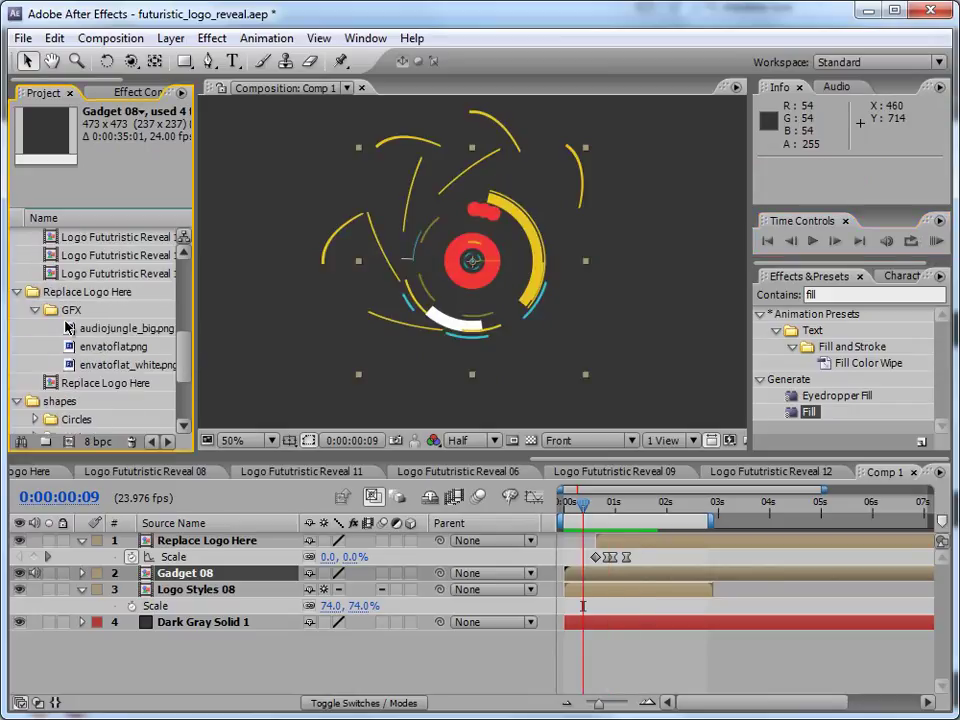
pyautogui.click(16, 291)
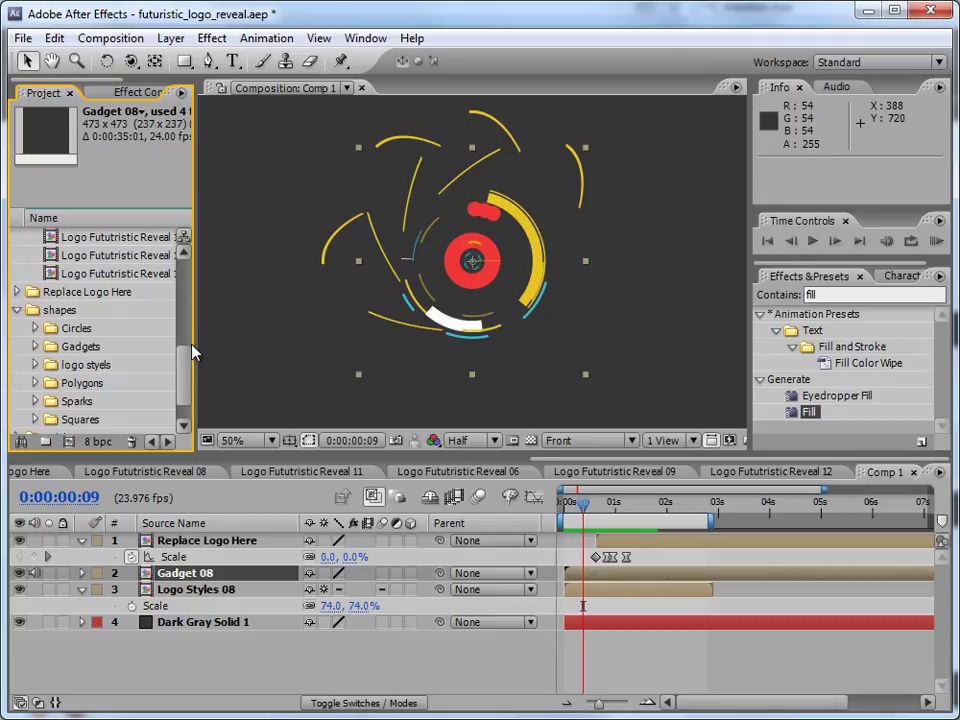
pyautogui.moveTo(195, 352); pyautogui.dragTo(270, 352)
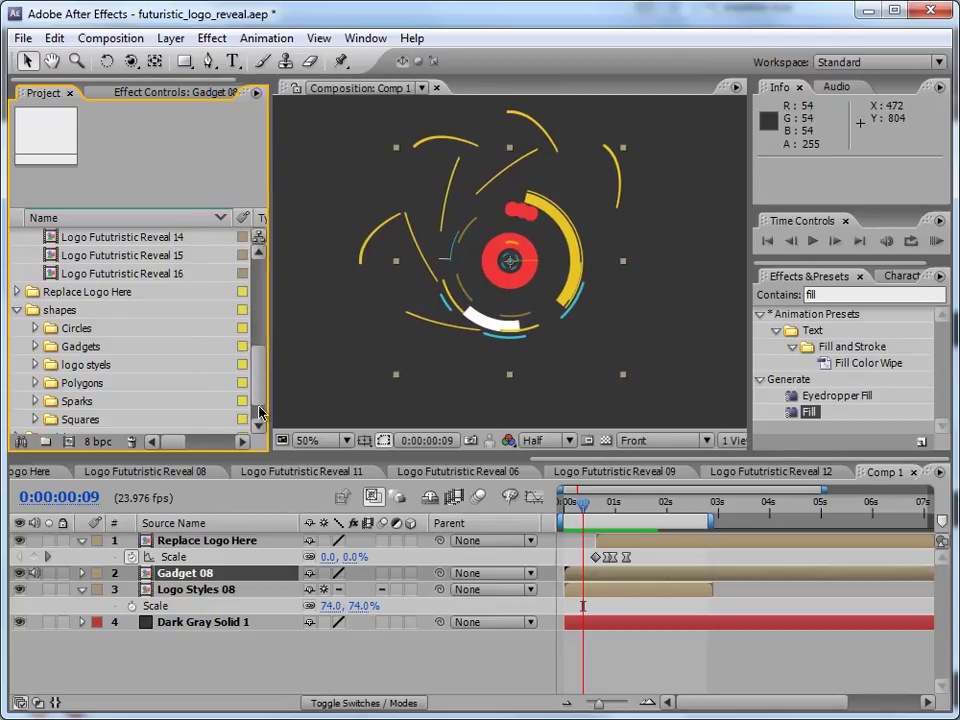
pyautogui.moveTo(166, 452); pyautogui.dragTo(174, 576)
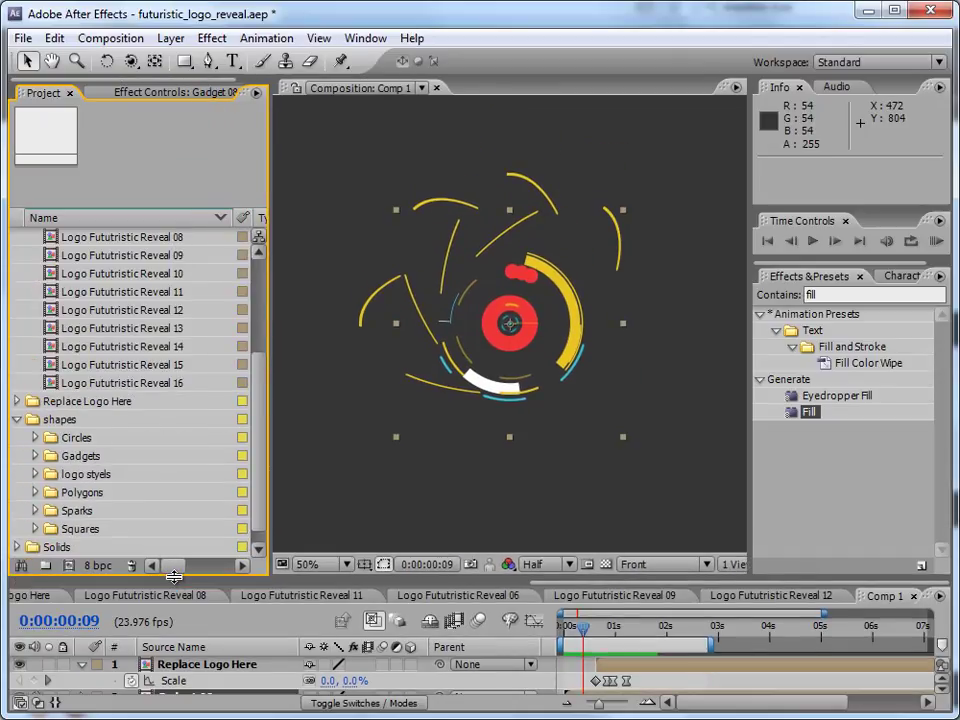
pyautogui.click(50, 425)
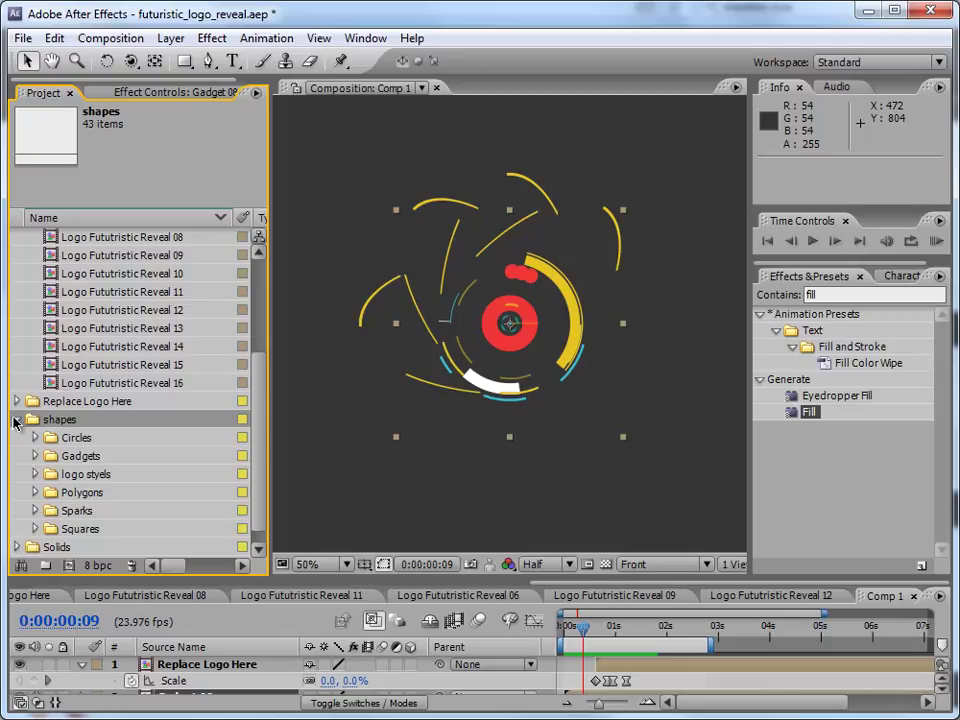
pyautogui.click(16, 420)
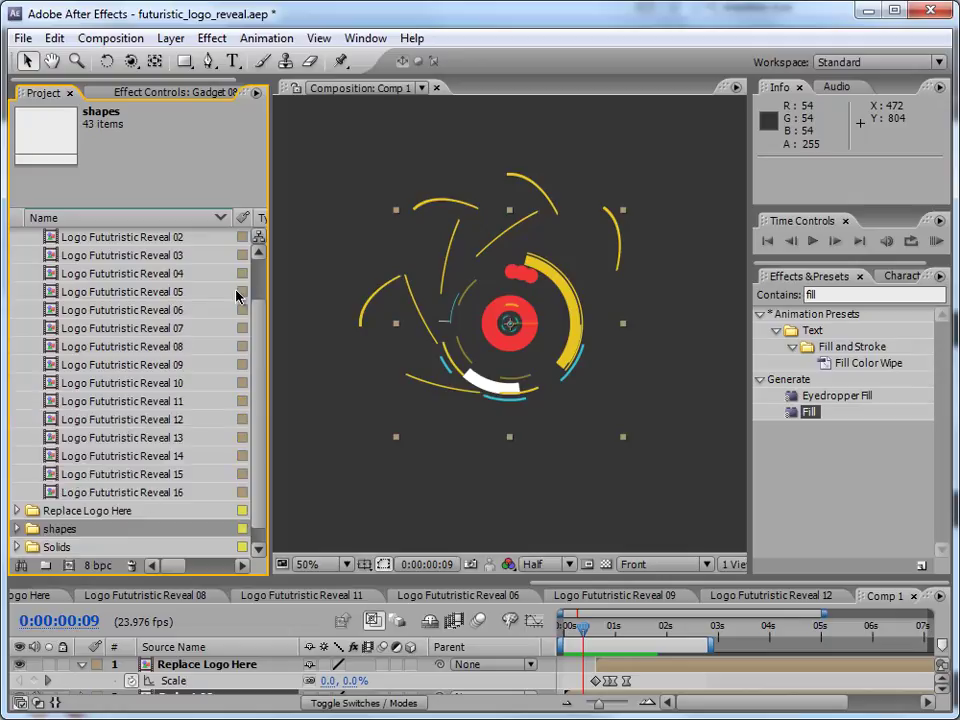
# Open the Logo Fututristic Reveal 01 composition, then create a new composition containing it.
pyautogui.moveTo(254, 309); pyautogui.dragTo(257, 254)
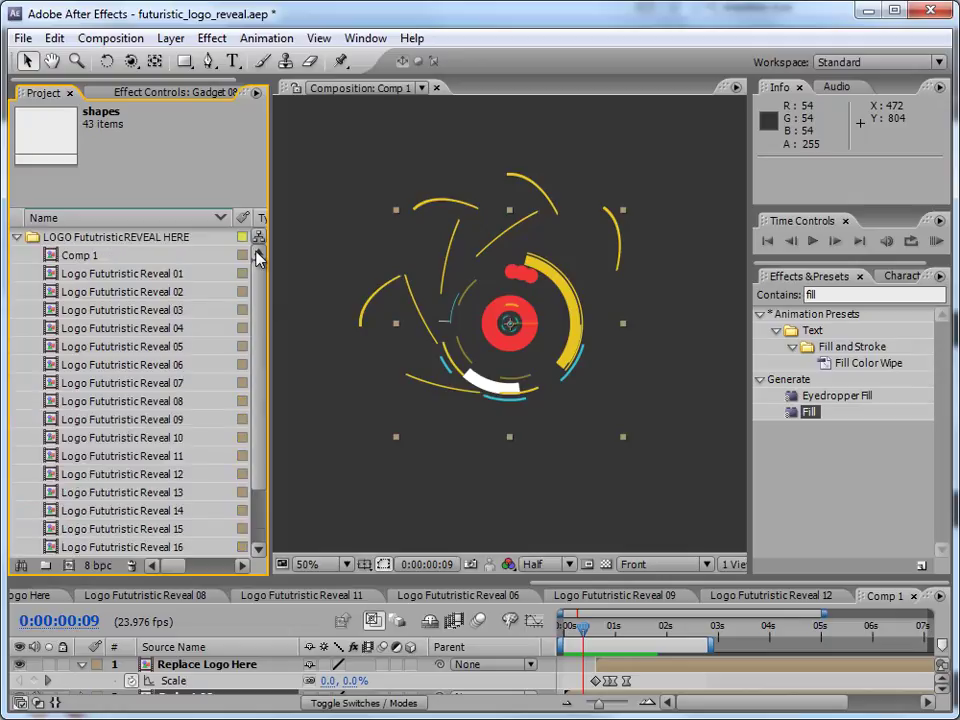
pyautogui.click(110, 255)
pyautogui.doubleClick(152, 274)
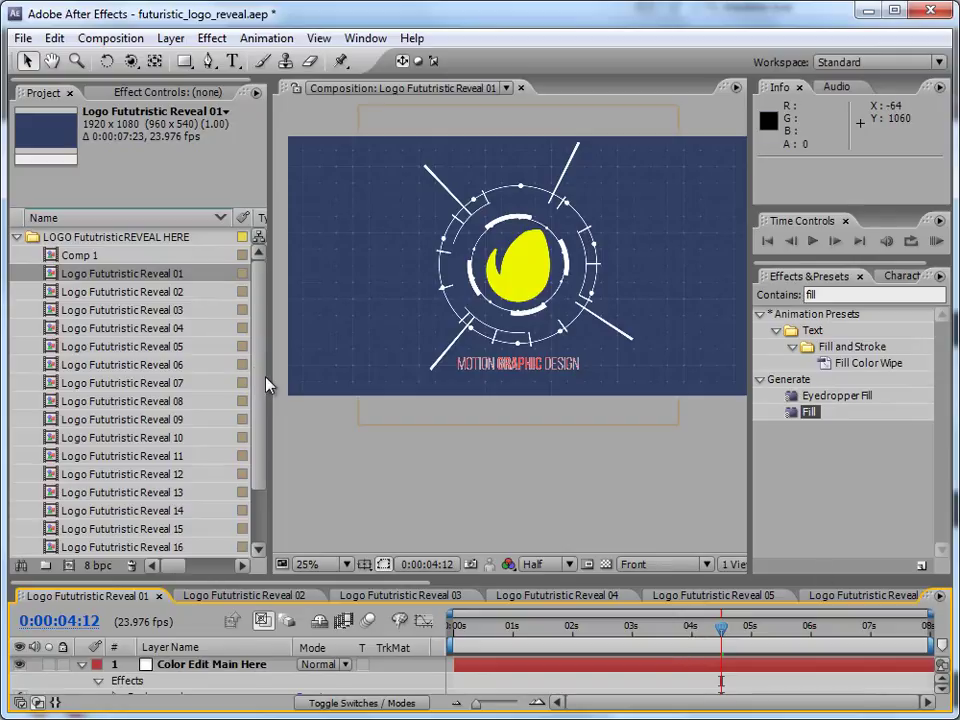
pyautogui.click(140, 274)
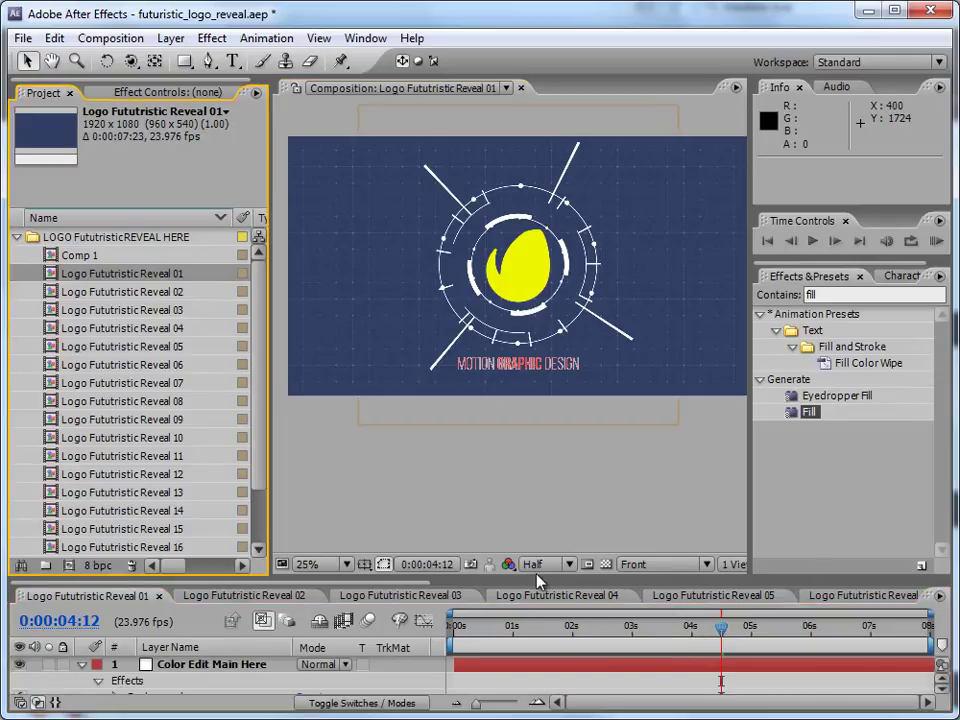
pyautogui.moveTo(537, 582); pyautogui.dragTo(540, 489)
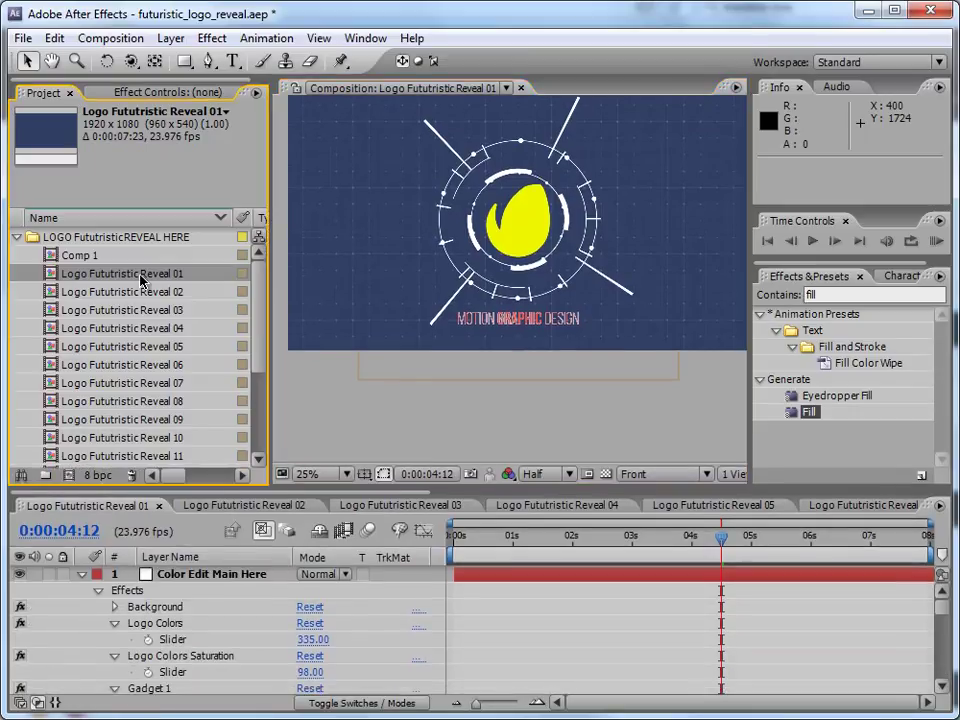
pyautogui.moveTo(140, 277); pyautogui.dragTo(70, 476)
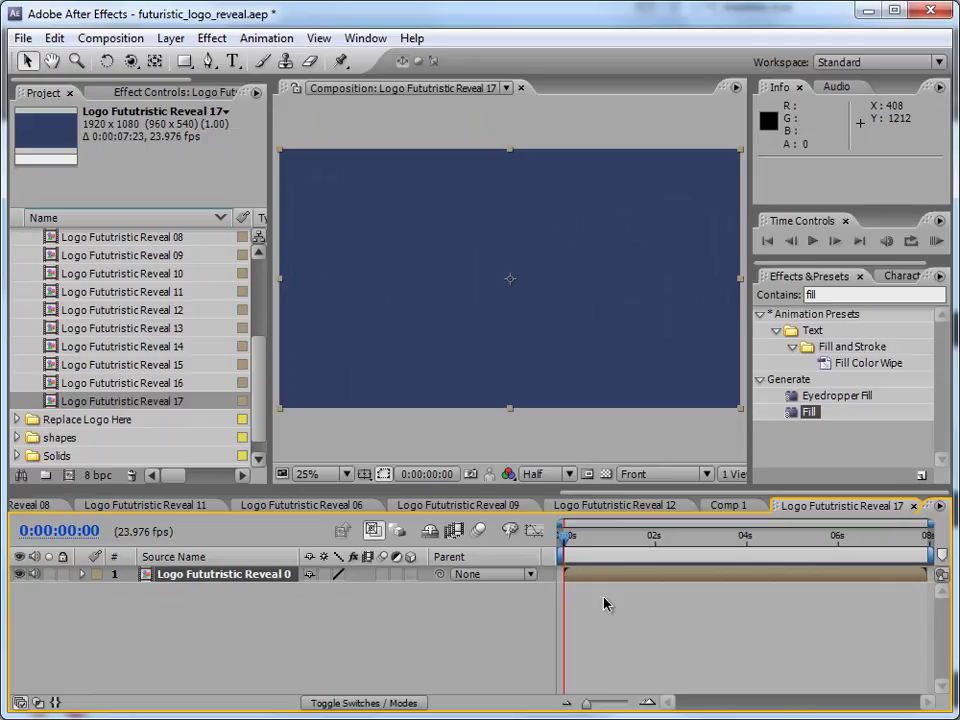
# Scrub the new composition to 0:00:02:19 and duplicate its Logo Fututristic Reveal 01 layer.
pyautogui.moveTo(567, 536); pyautogui.dragTo(691, 536)
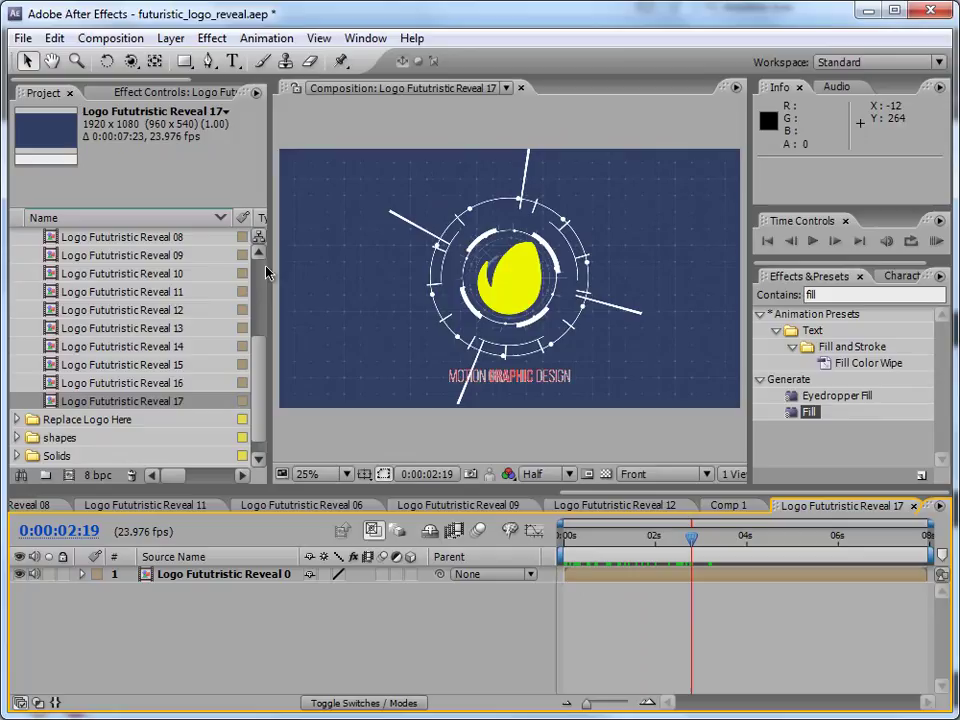
pyautogui.click(668, 577)
pyautogui.click(54, 38)
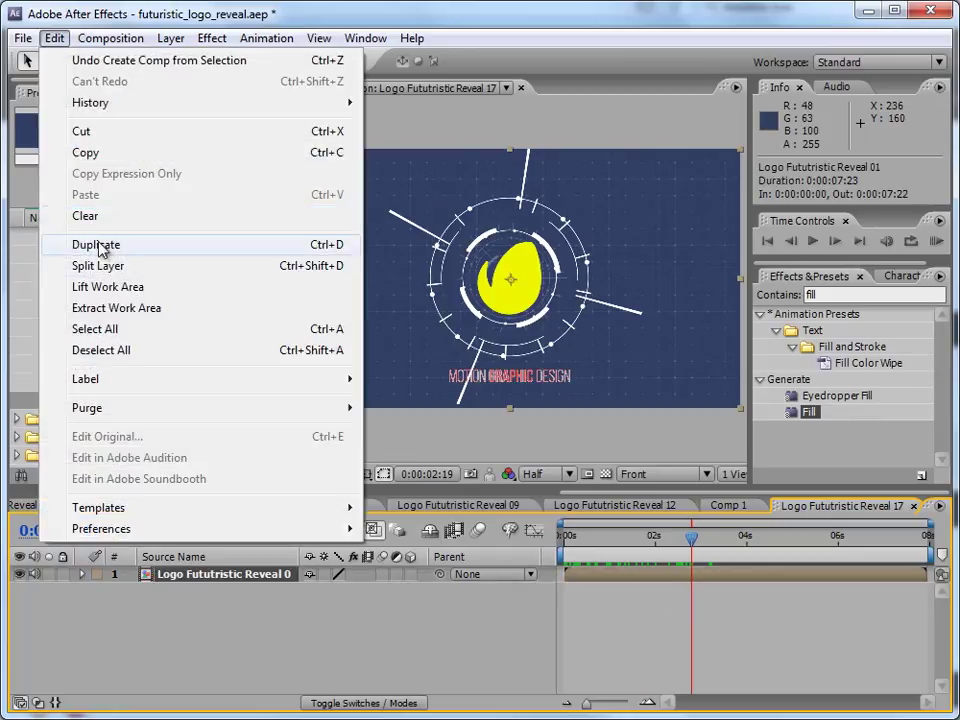
pyautogui.click(100, 245)
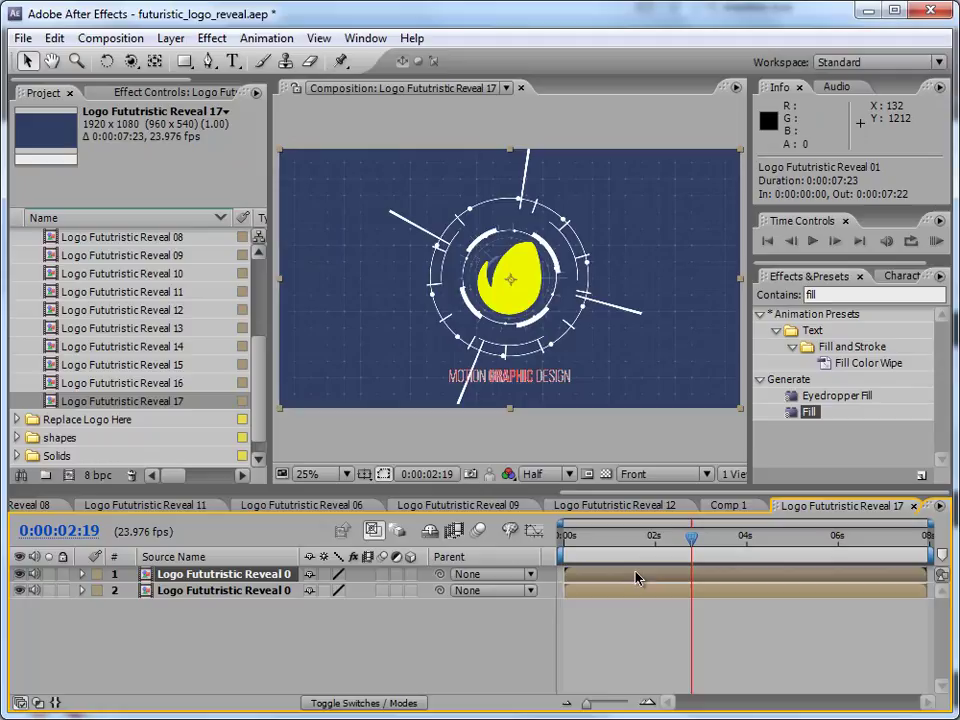
# Reverse the upper copy of the Logo Fututristic Reveal 01 layer with a stretch factor of -100%, holding the layer in-point.
pyautogui.click(55, 703)
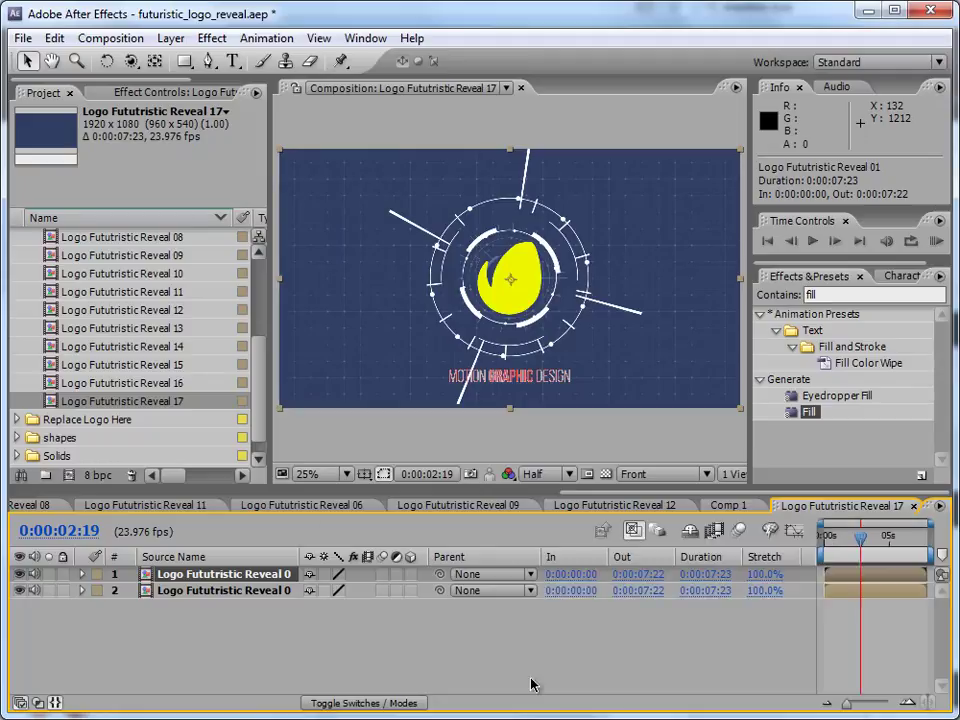
pyautogui.click(760, 575)
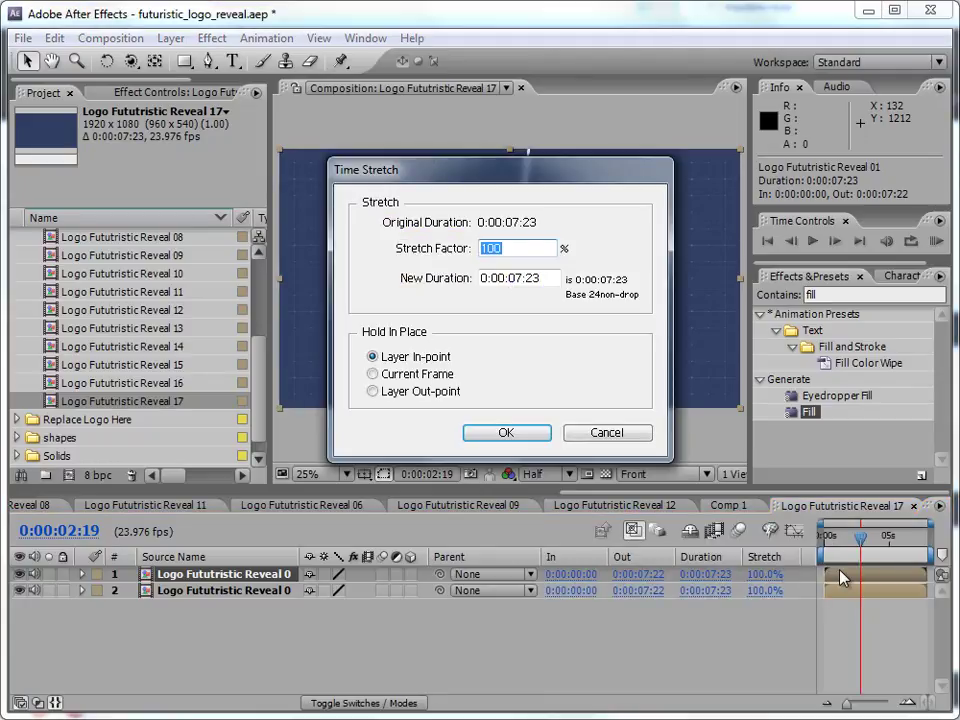
pyautogui.write('-10')
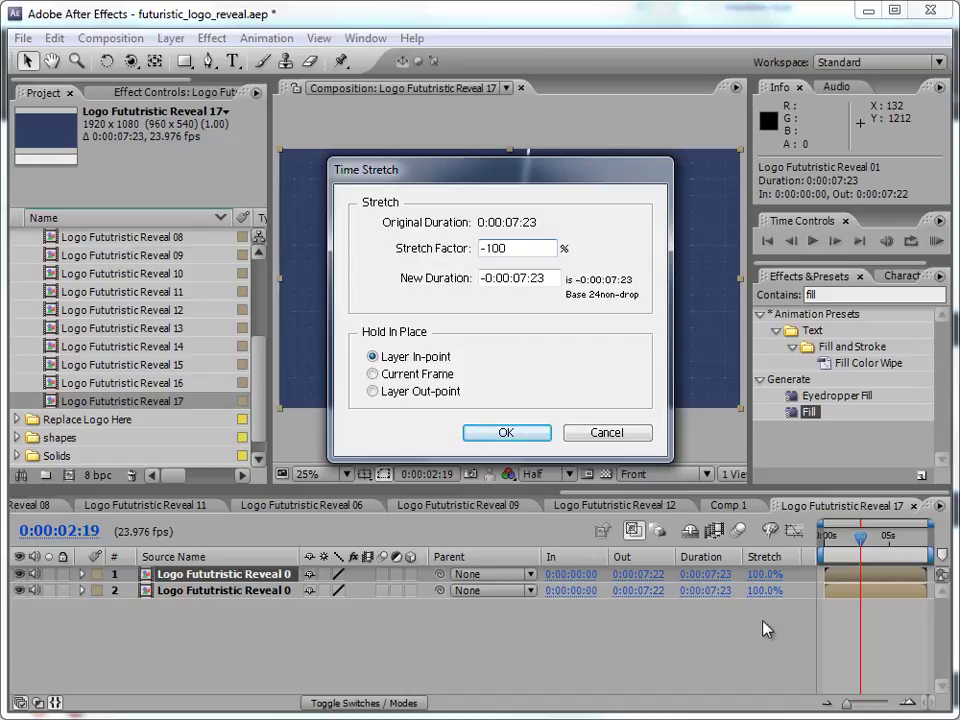
pyautogui.click(544, 437)
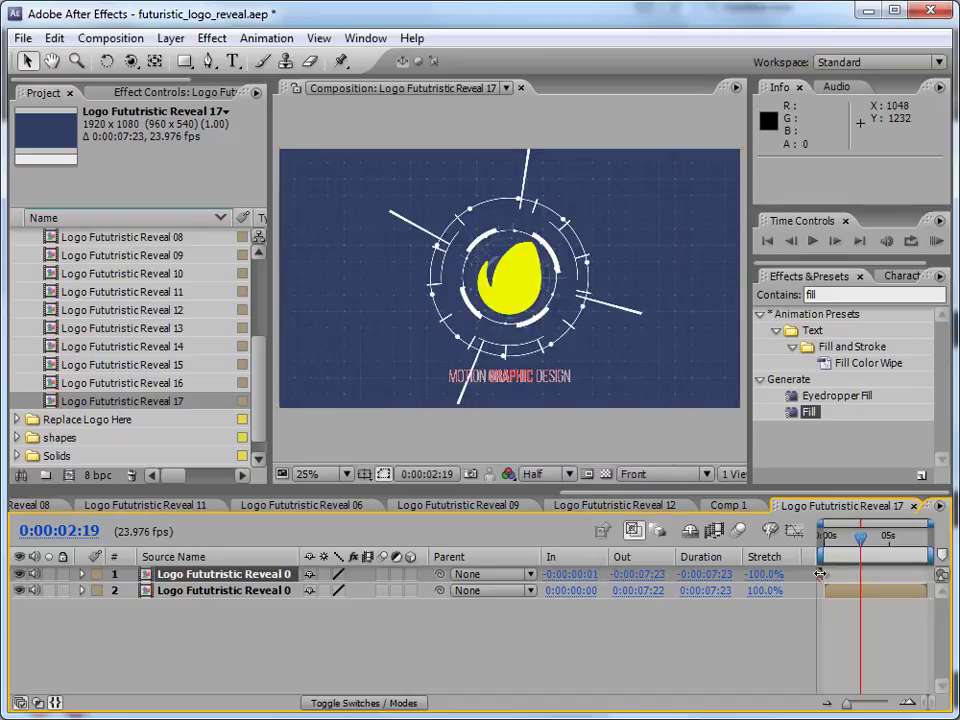
pyautogui.click(54, 703)
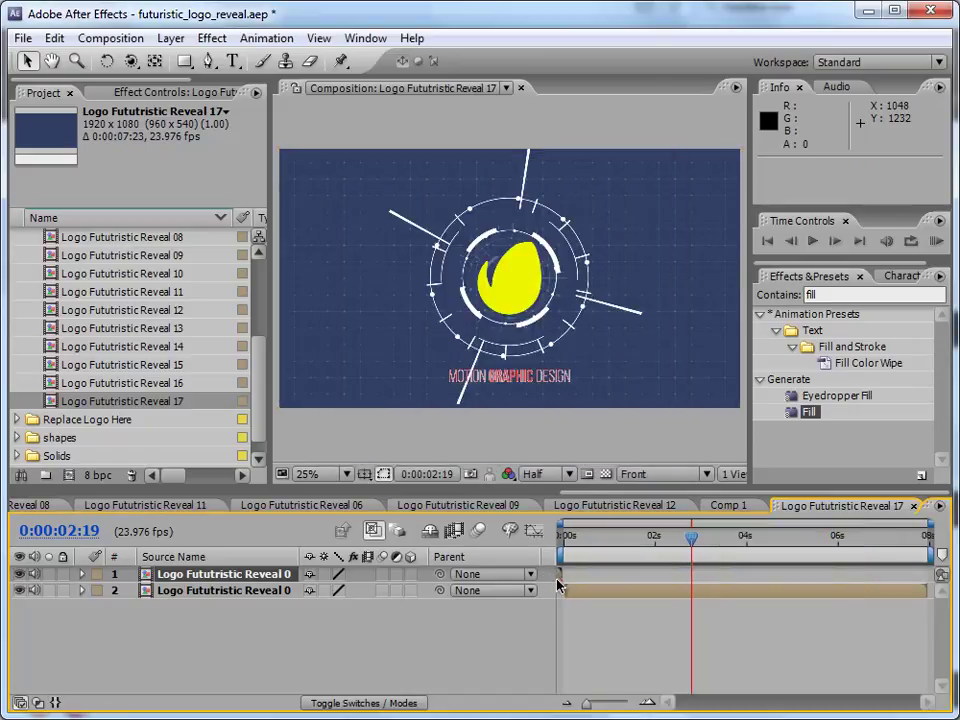
# Slide the reversed copy later in time, split the forward layer at 0:00:02:19 and delete its second part.
pyautogui.moveTo(559, 581); pyautogui.dragTo(917, 588)
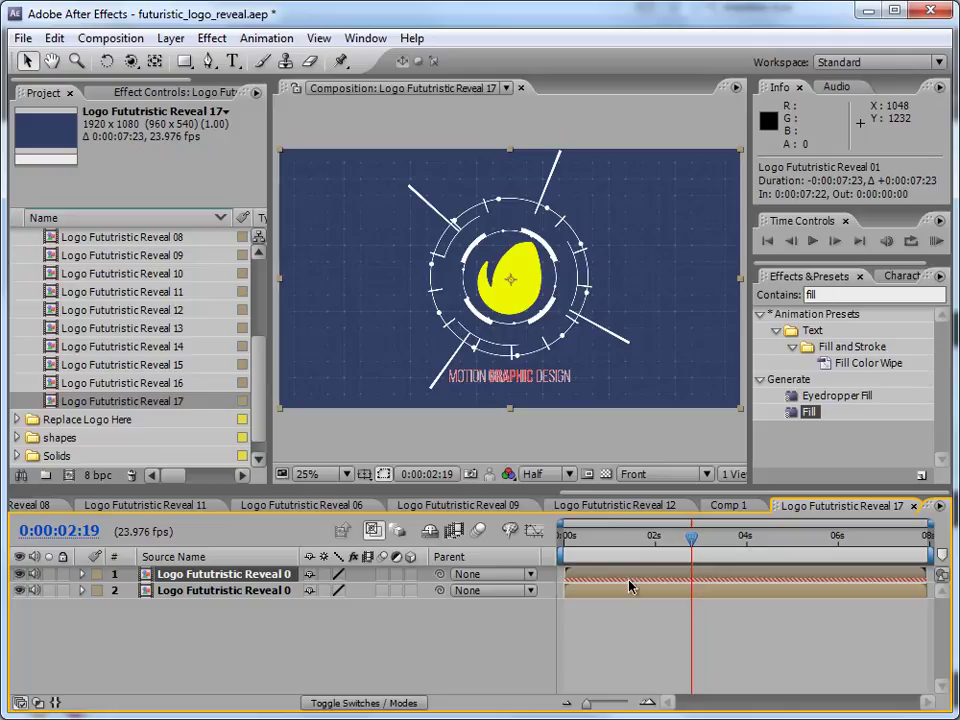
pyautogui.moveTo(629, 580); pyautogui.dragTo(836, 570)
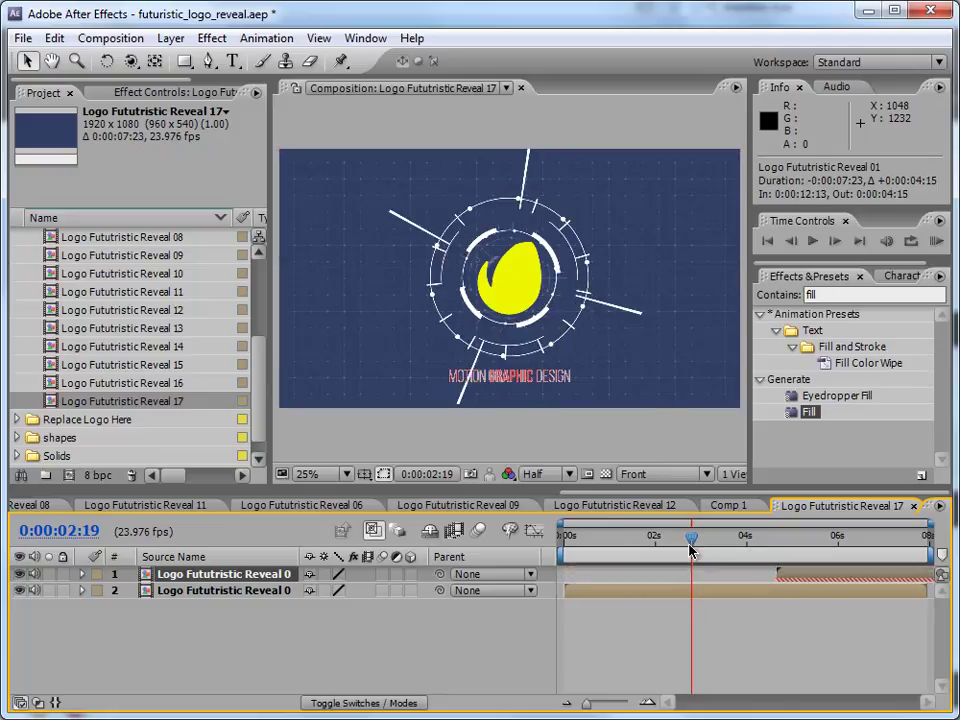
pyautogui.click(701, 598)
pyautogui.click(54, 38)
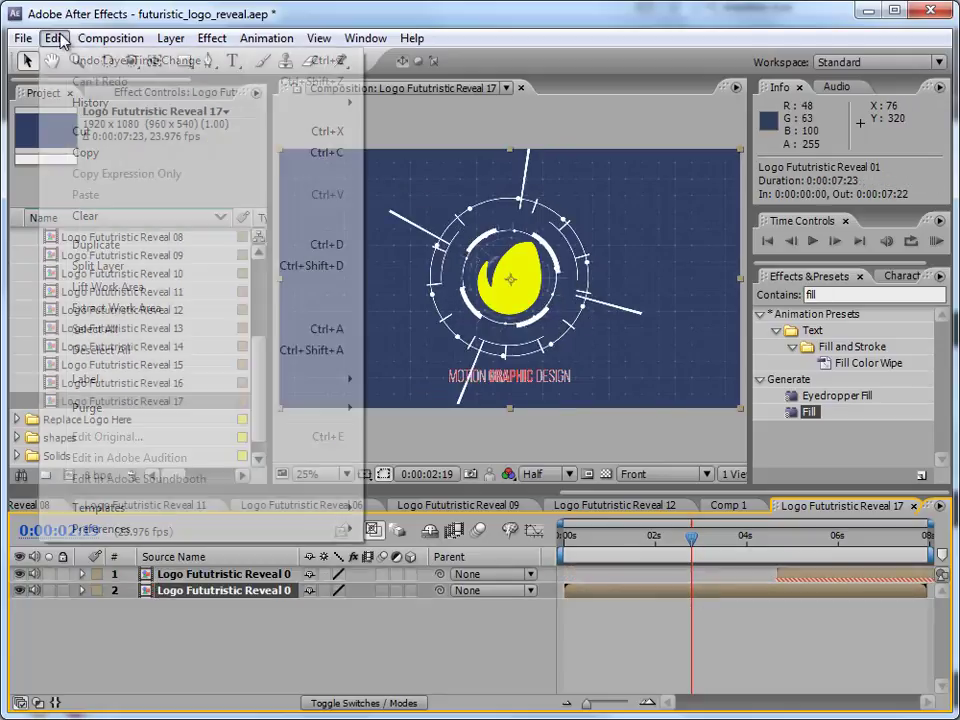
pyautogui.click(100, 266)
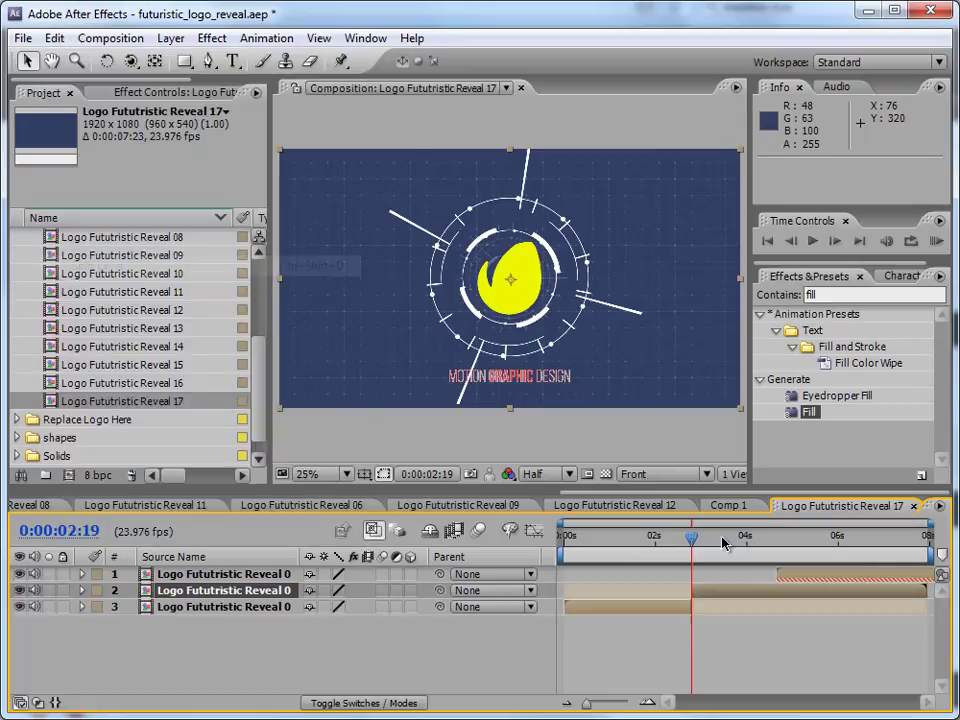
pyautogui.press('Delete')
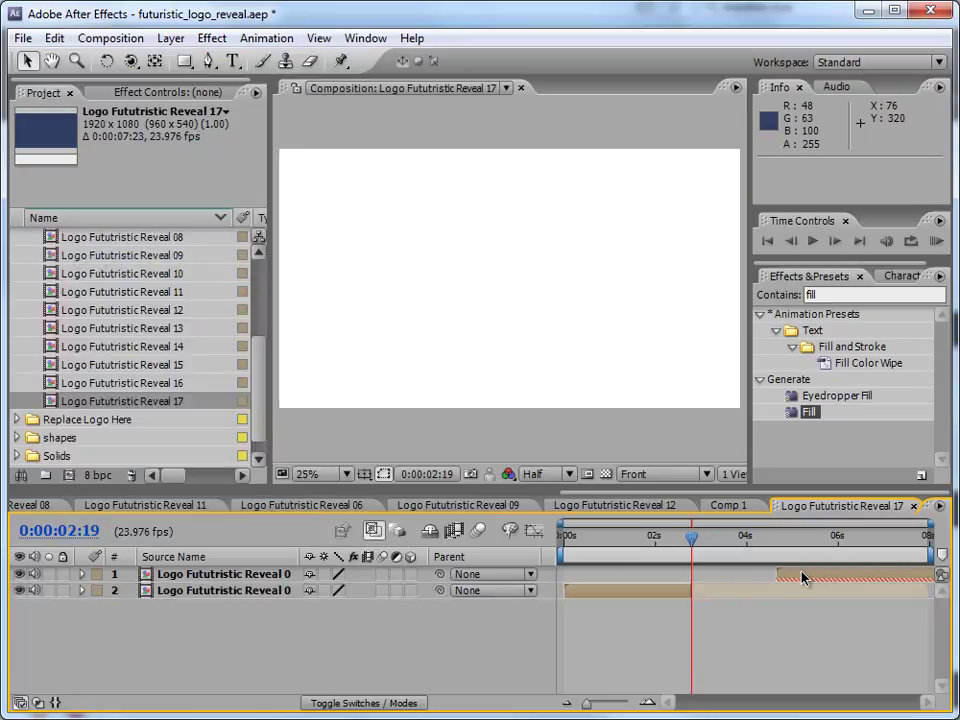
# Pull the reversed layer back to end at 0:00:04:23, split off and delete its part before 0:00:02:19, and end the work area with it.
pyautogui.moveTo(803, 577); pyautogui.dragTo(740, 573)
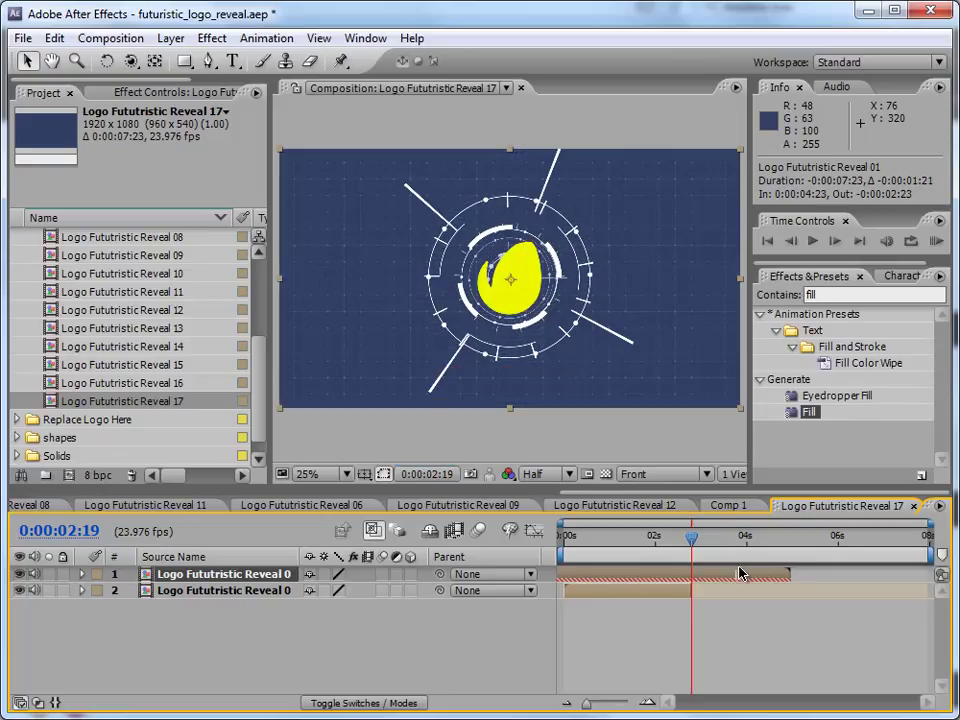
pyautogui.click(55, 38)
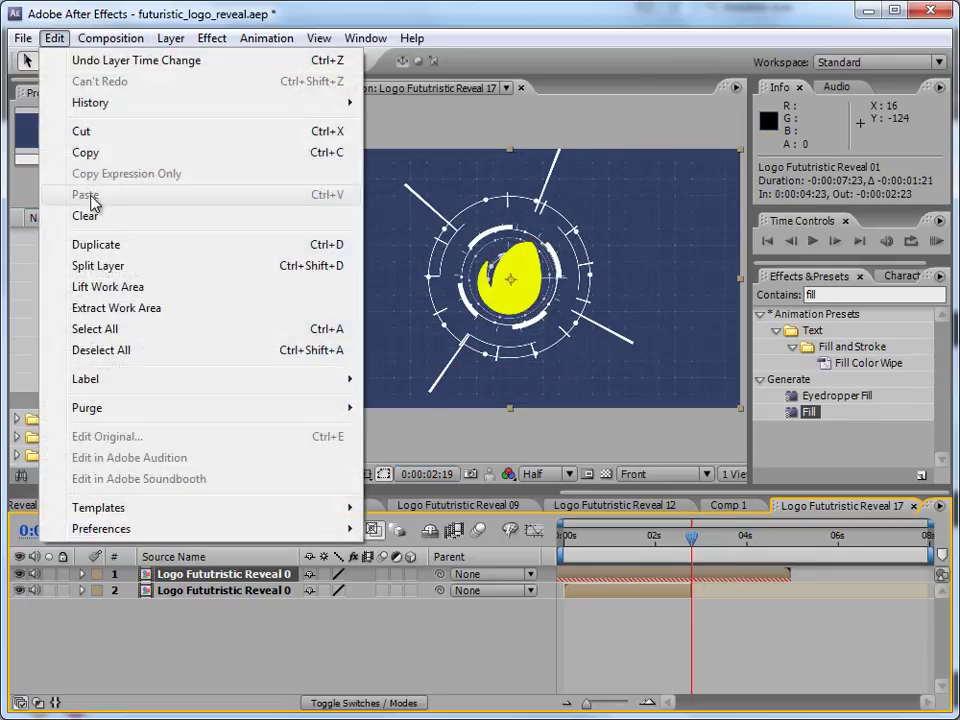
pyautogui.click(116, 266)
pyautogui.click(611, 592)
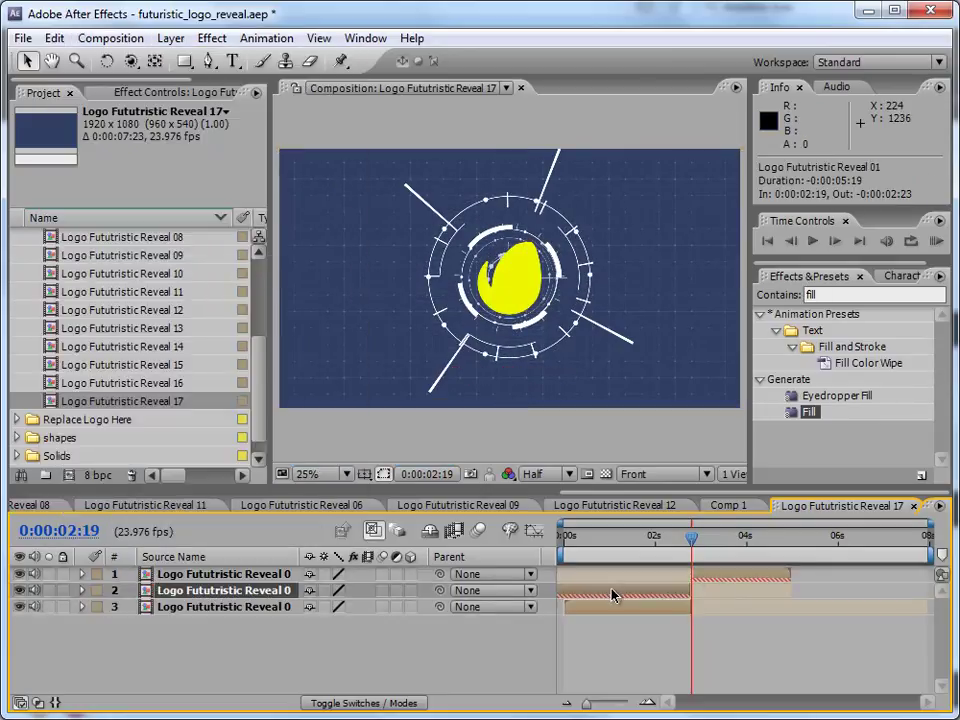
pyautogui.press('Delete')
pyautogui.moveTo(929, 553); pyautogui.dragTo(788, 551)
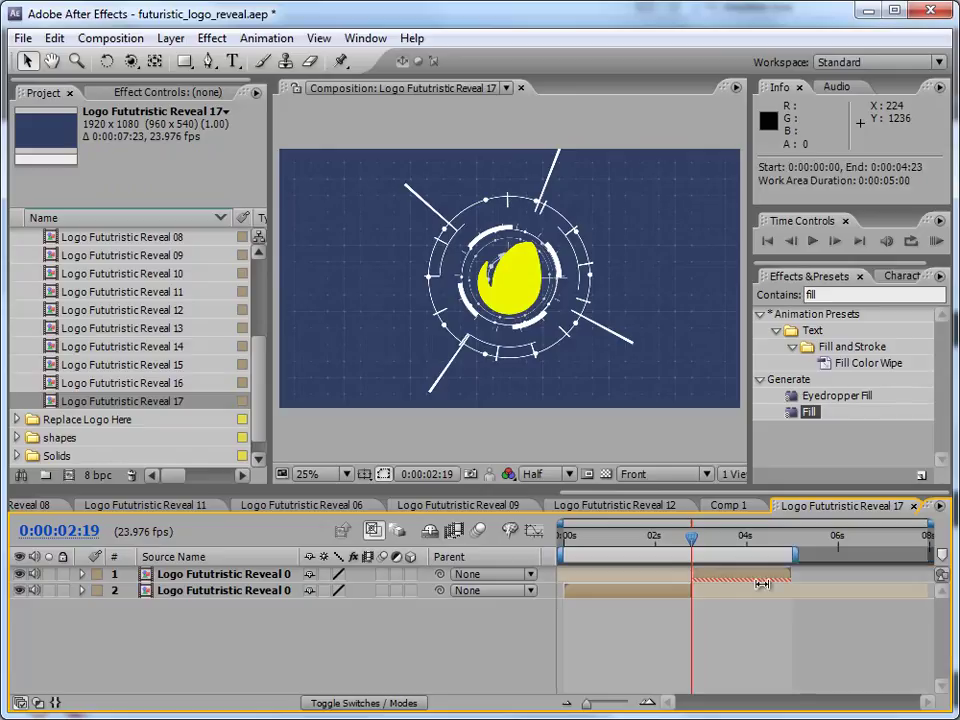
# Set the reversed layer's stretch factor to -50% and move it to start where the forward layer ends, at 0:00:02:19.
pyautogui.click(55, 706)
pyautogui.click(764, 576)
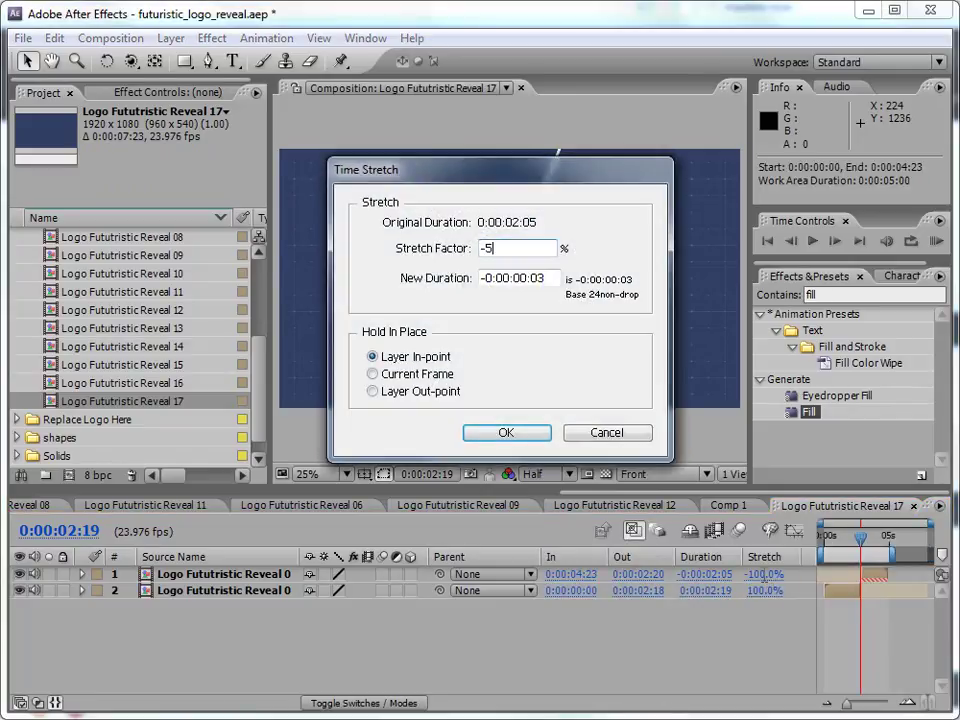
pyautogui.click(513, 433)
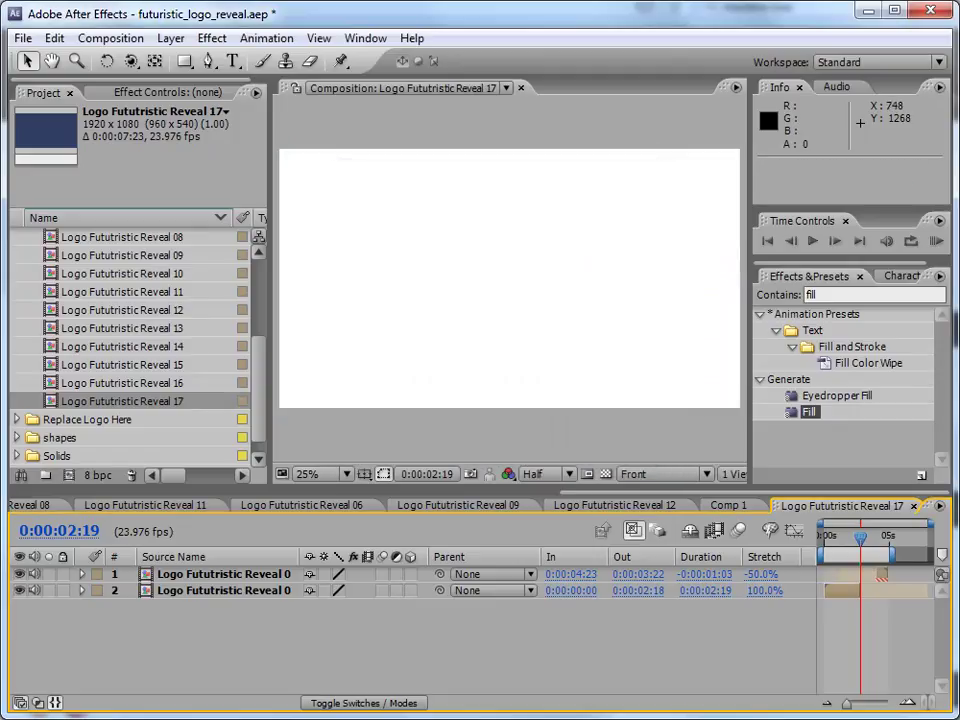
pyautogui.click(55, 706)
pyautogui.moveTo(757, 577); pyautogui.dragTo(710, 577)
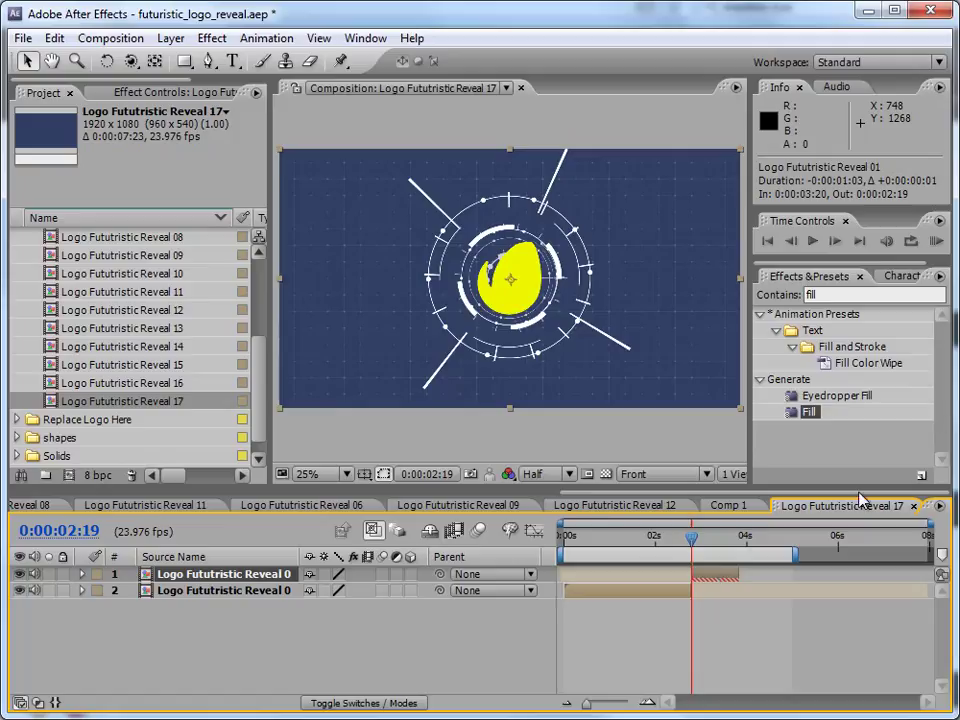
# Fit the work area to the end of the reversed layer, RAM-preview it, and preview again with the work area extended to 112 frames.
pyautogui.moveTo(796, 553); pyautogui.dragTo(745, 553)
pyautogui.click(936, 241)
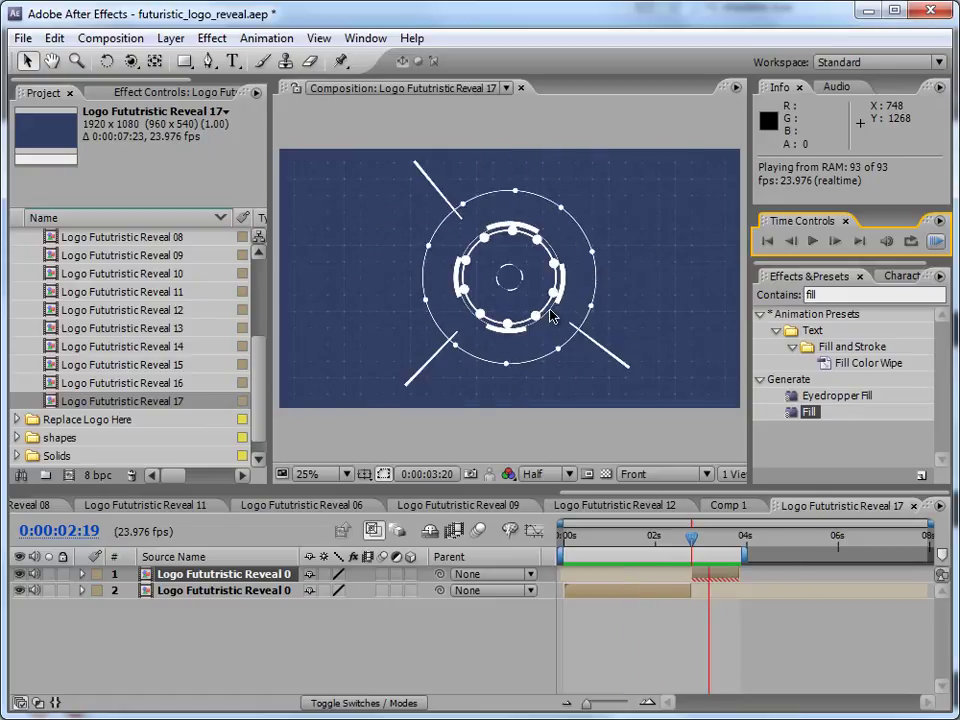
pyautogui.press('space')
pyautogui.moveTo(742, 551); pyautogui.dragTo(779, 551)
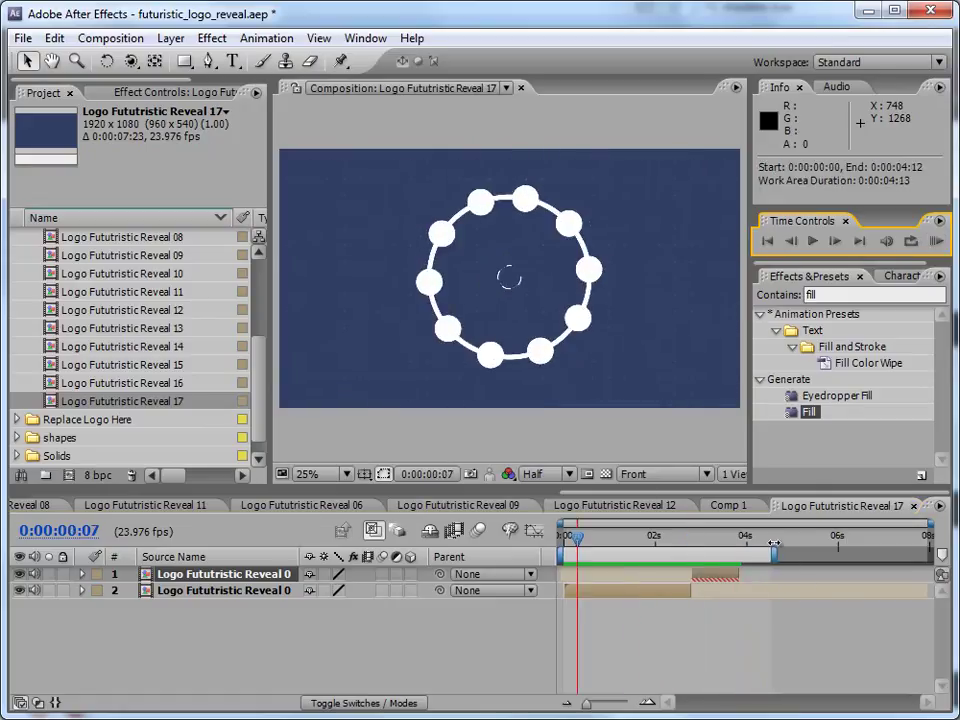
pyautogui.click(936, 241)
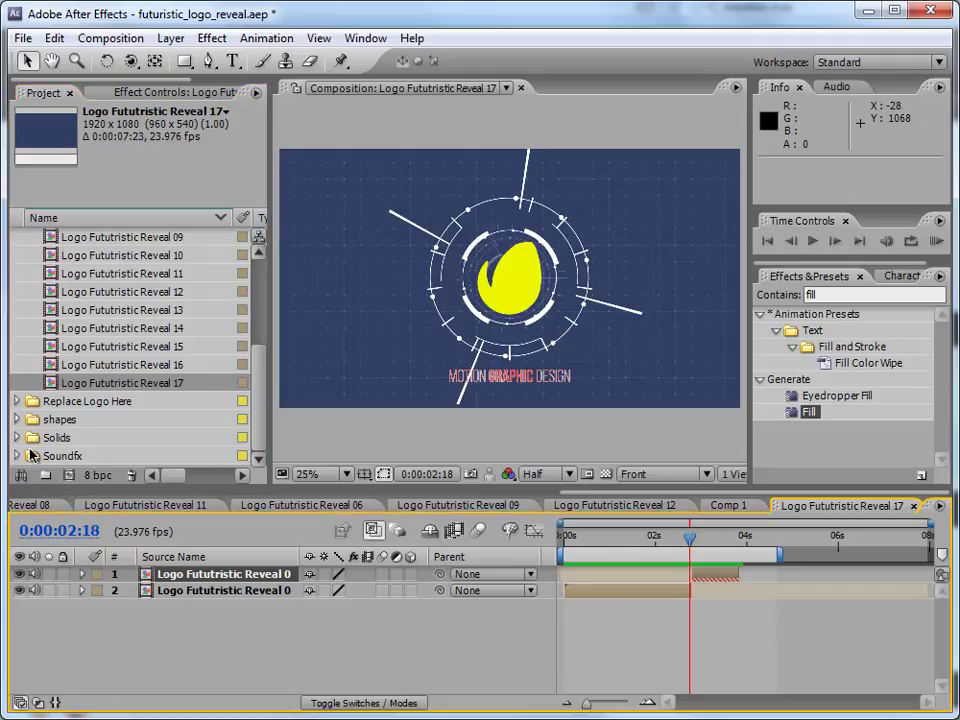
# Add beepone.mp3 from the Soundfx folder as the lowest layer, place it near the reversed layer's end, and RAM-preview the composition.
pyautogui.click(17, 458)
pyautogui.scroll(-2, 257, 430)
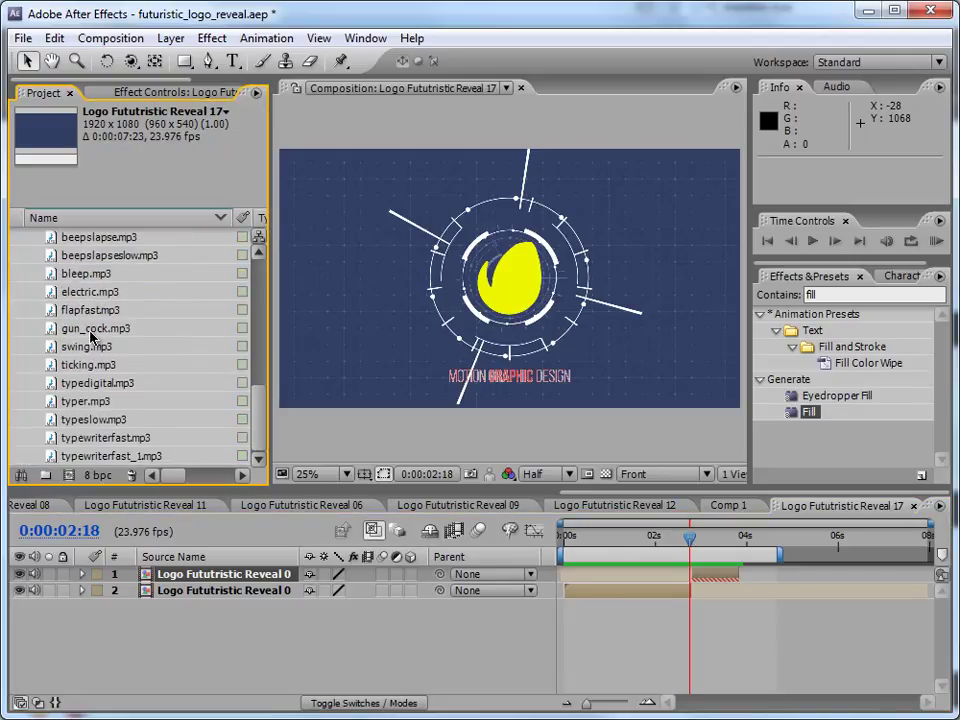
pyautogui.scroll(2, 95, 320)
pyautogui.moveTo(95, 292); pyautogui.dragTo(230, 650)
pyautogui.moveTo(571, 612); pyautogui.dragTo(707, 613)
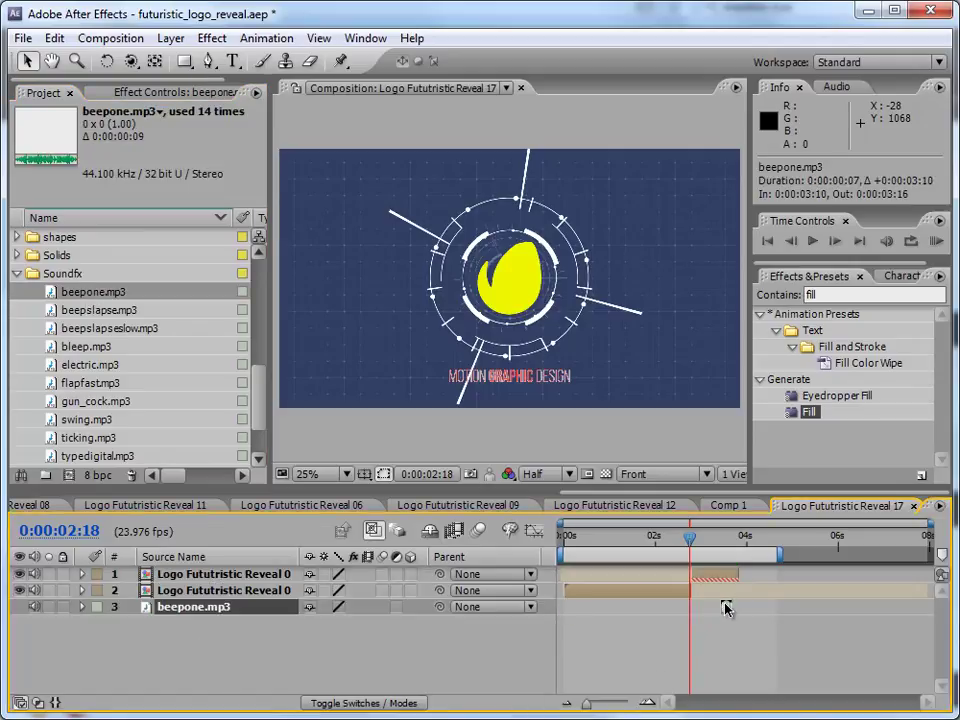
pyautogui.click(936, 240)
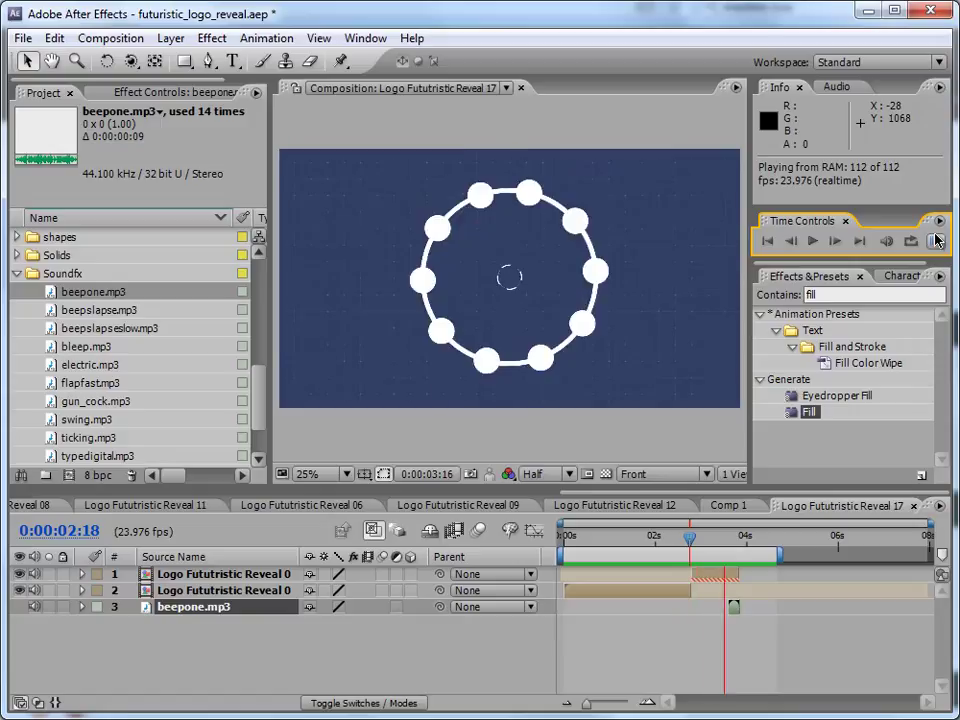
pyautogui.press('space')
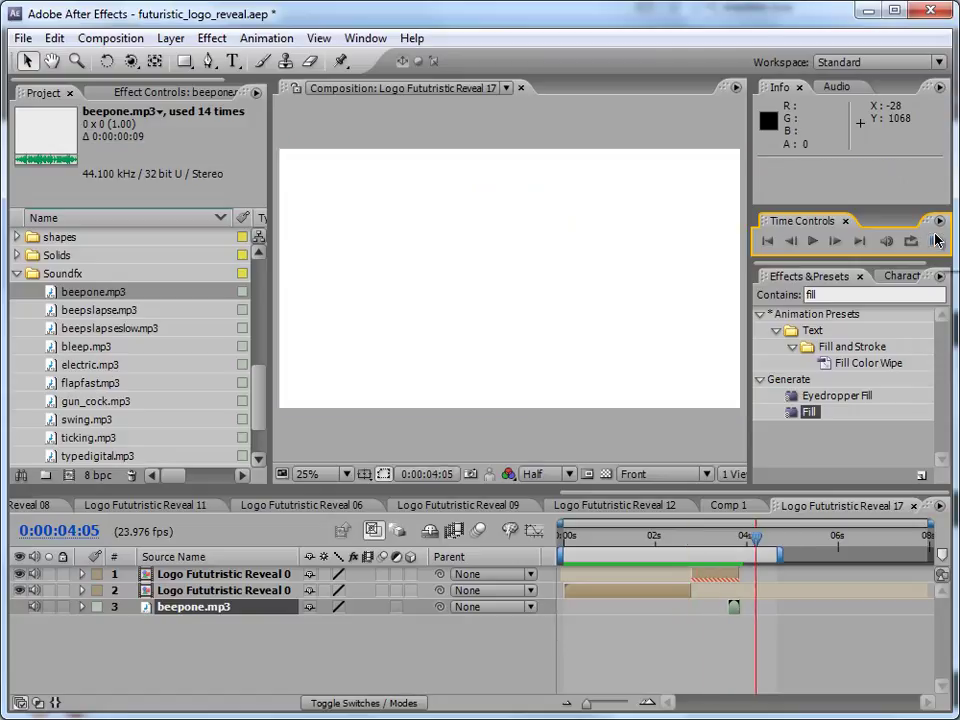
# Select both logo layers, replace their source with Logo Fututristic Reveal 02, and scrub through the composition.
pyautogui.click(641, 537)
pyautogui.click(651, 594)
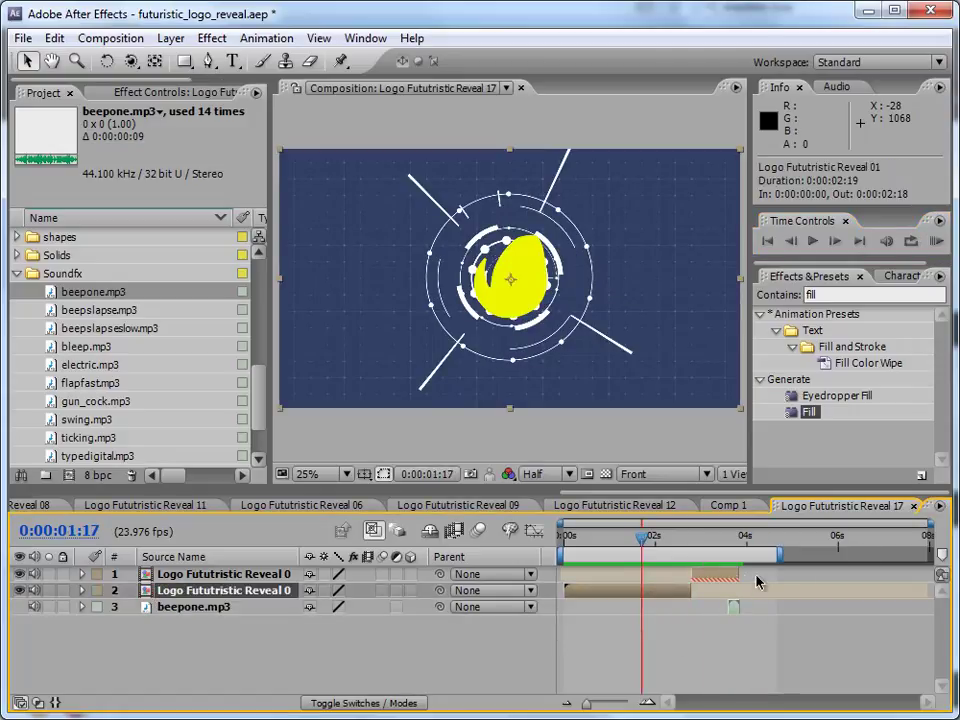
pyautogui.moveTo(655, 540); pyautogui.dragTo(716, 540)
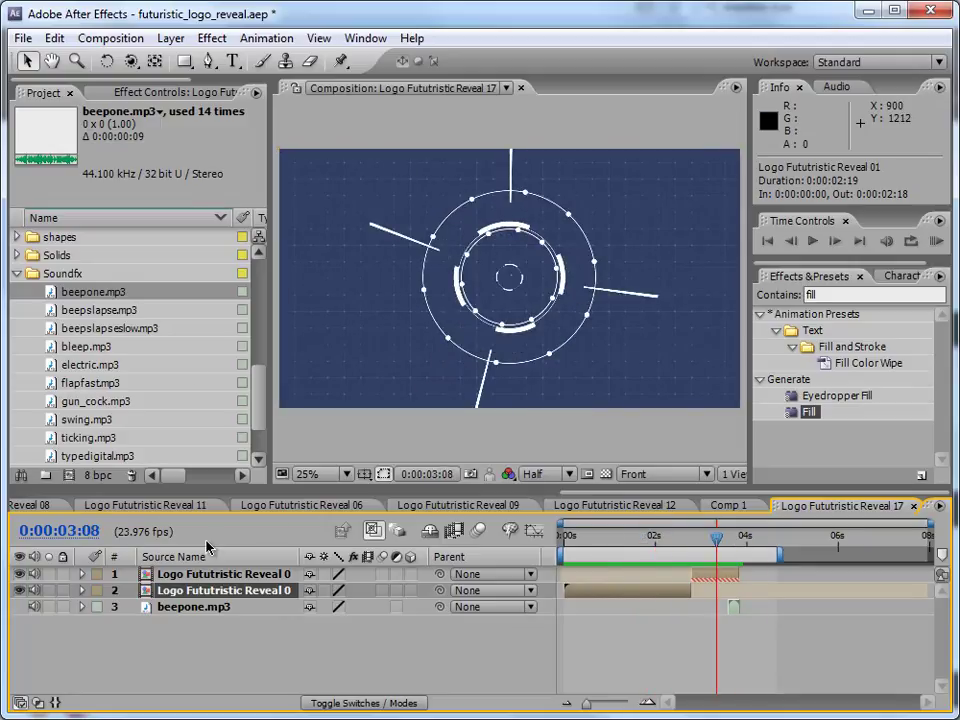
pyautogui.moveTo(252, 394); pyautogui.dragTo(273, 283)
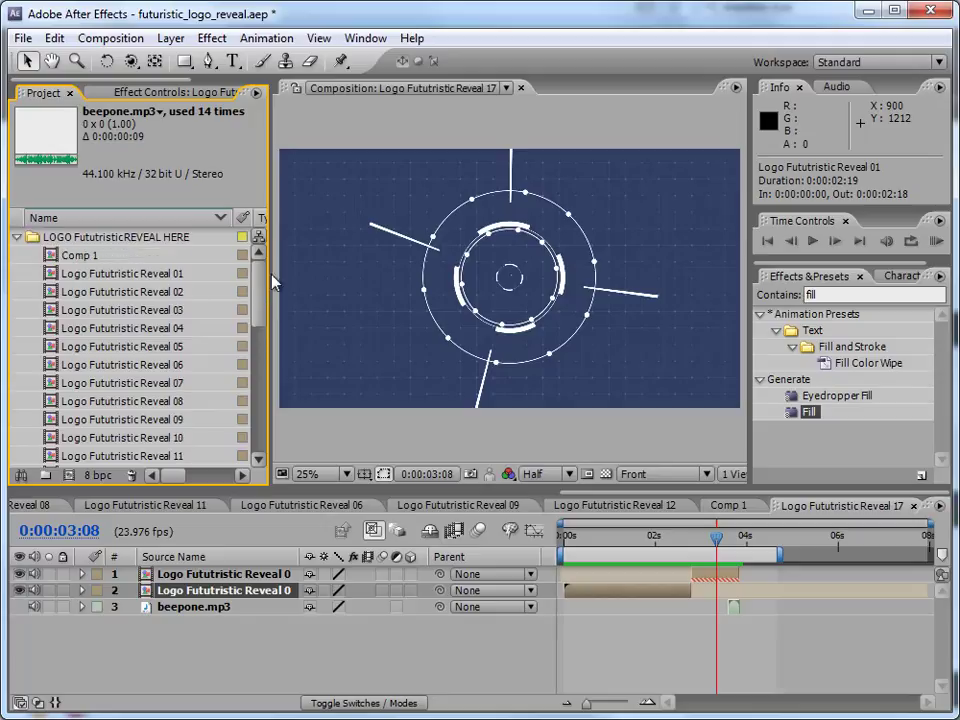
pyautogui.click(622, 531)
pyautogui.keyDown('ctrl'); pyautogui.click(210, 573); pyautogui.keyUp('ctrl')
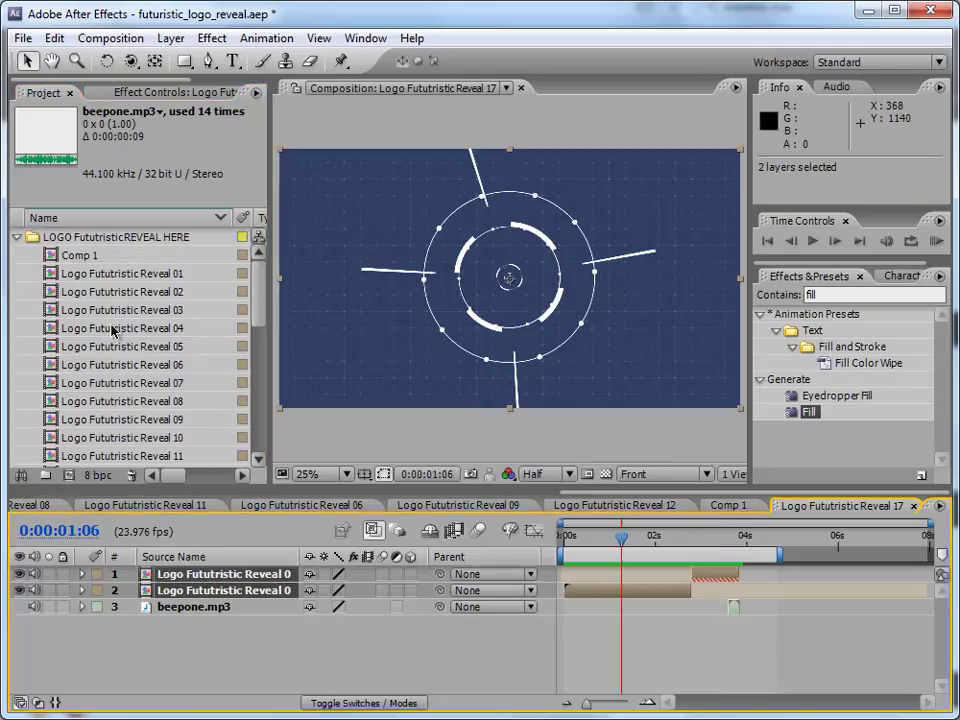
pyautogui.click(134, 292)
pyautogui.moveTo(134, 292); pyautogui.dragTo(208, 587)
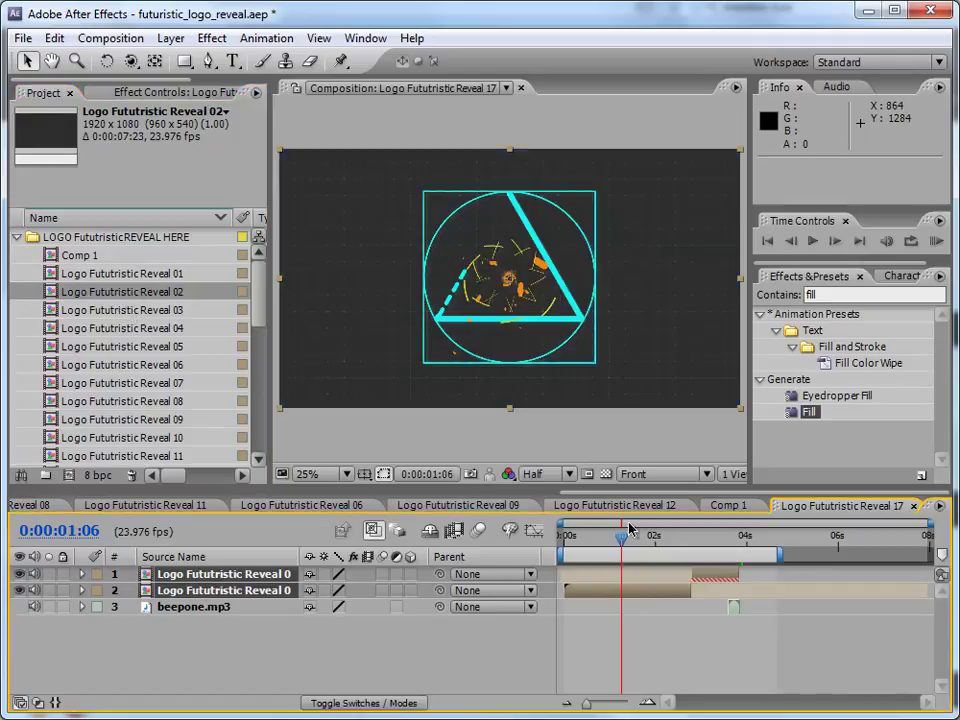
pyautogui.moveTo(621, 538); pyautogui.dragTo(693, 523)
# Replace both selected logo layers with Logo Fututristic Reveal 03, and check the result by scrubbing and a RAM preview.
pyautogui.click(155, 310)
pyautogui.moveTo(155, 310); pyautogui.dragTo(221, 574)
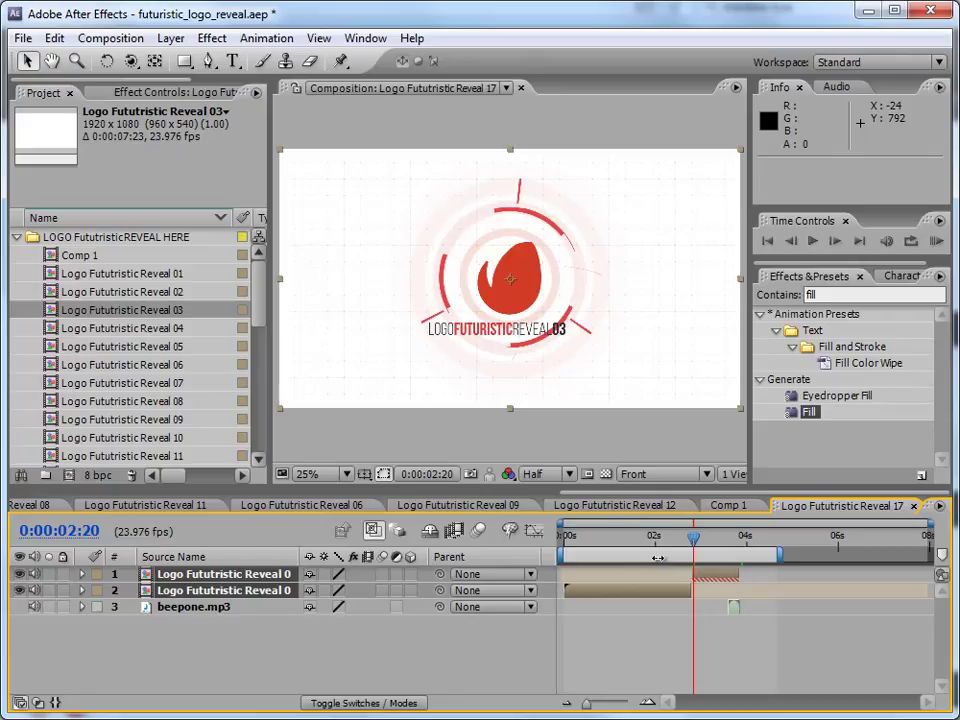
pyautogui.moveTo(690, 540); pyautogui.dragTo(720, 540)
pyautogui.click(935, 241)
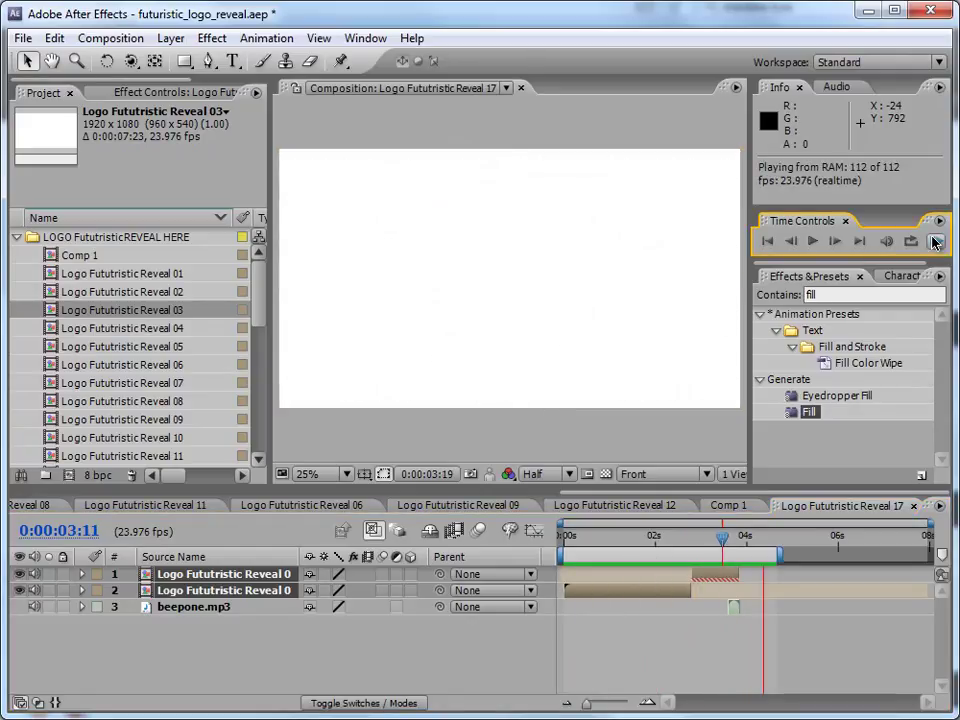
pyautogui.click(472, 698)
pyautogui.moveTo(669, 536); pyautogui.dragTo(709, 541)
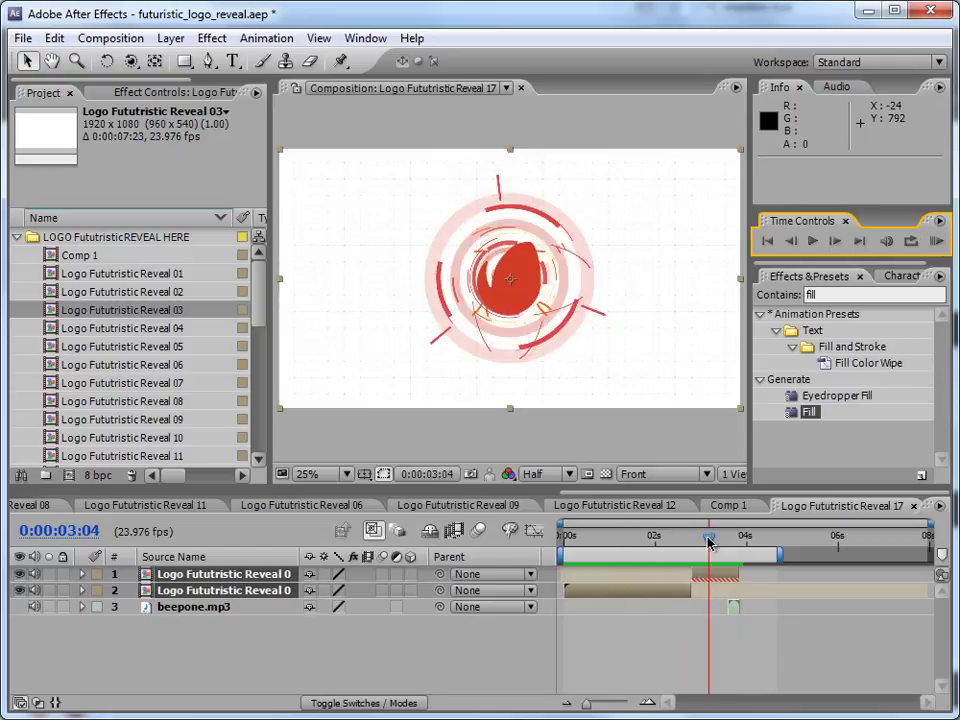
# Replace both selected logo layers with Logo Fututristic Reveal 04 and scrub to 0:00:03:14.
pyautogui.click(131, 331)
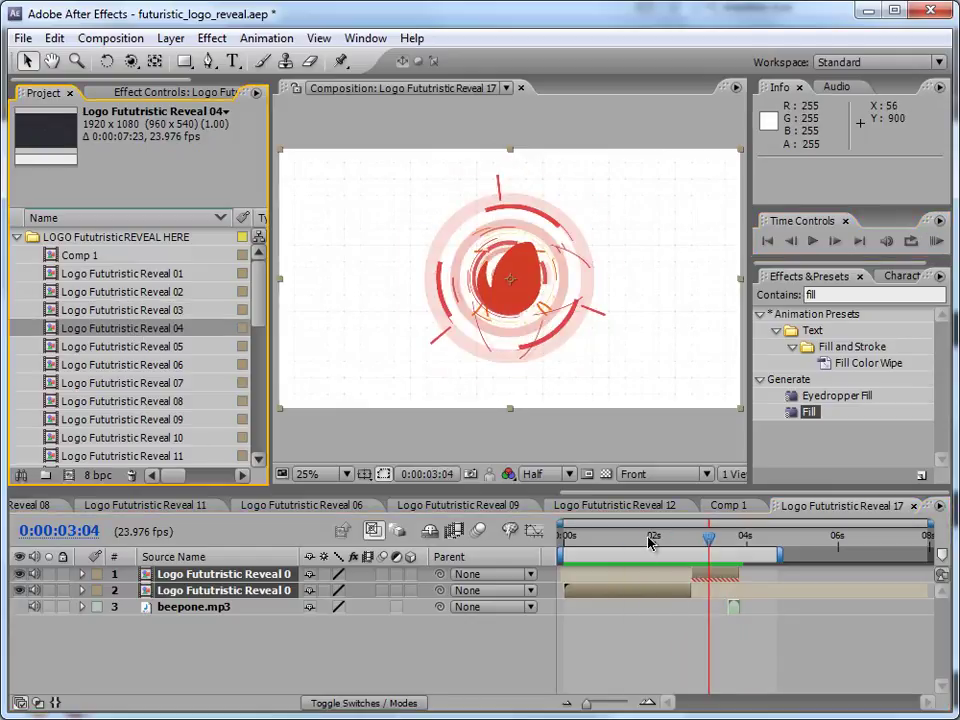
pyautogui.moveTo(141, 328); pyautogui.dragTo(208, 578)
pyautogui.moveTo(589, 543); pyautogui.dragTo(728, 545)
# Replace both selected logo layers with Logo Fututristic Reveal 05 and scrub to 0:00:03:01.
pyautogui.click(147, 347)
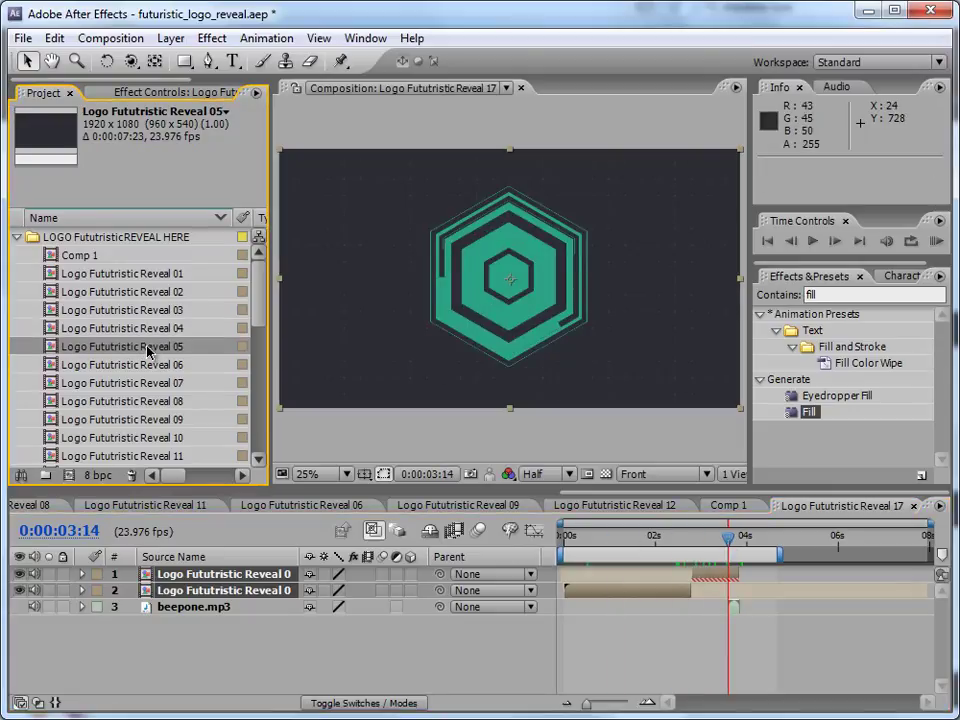
pyautogui.moveTo(147, 348); pyautogui.dragTo(211, 577)
pyautogui.moveTo(600, 537); pyautogui.dragTo(704, 545)
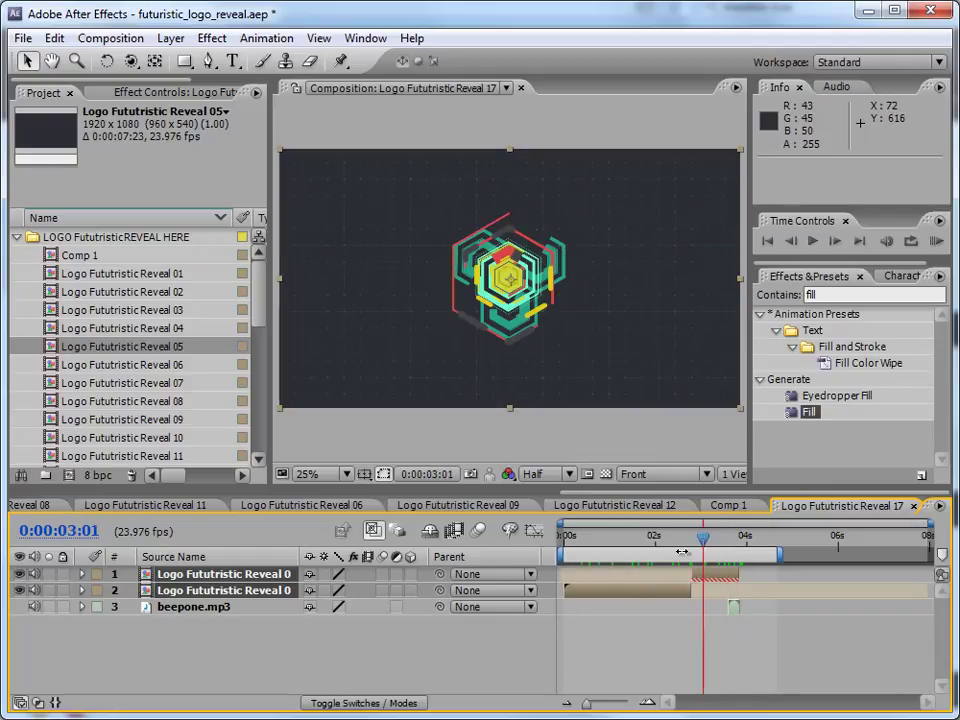
# Collapse the Soundfx folder and open the Logo Fututristic Reveal 01 composition from the LOGO FututristicREVEAL HERE folder.
pyautogui.click(19, 238)
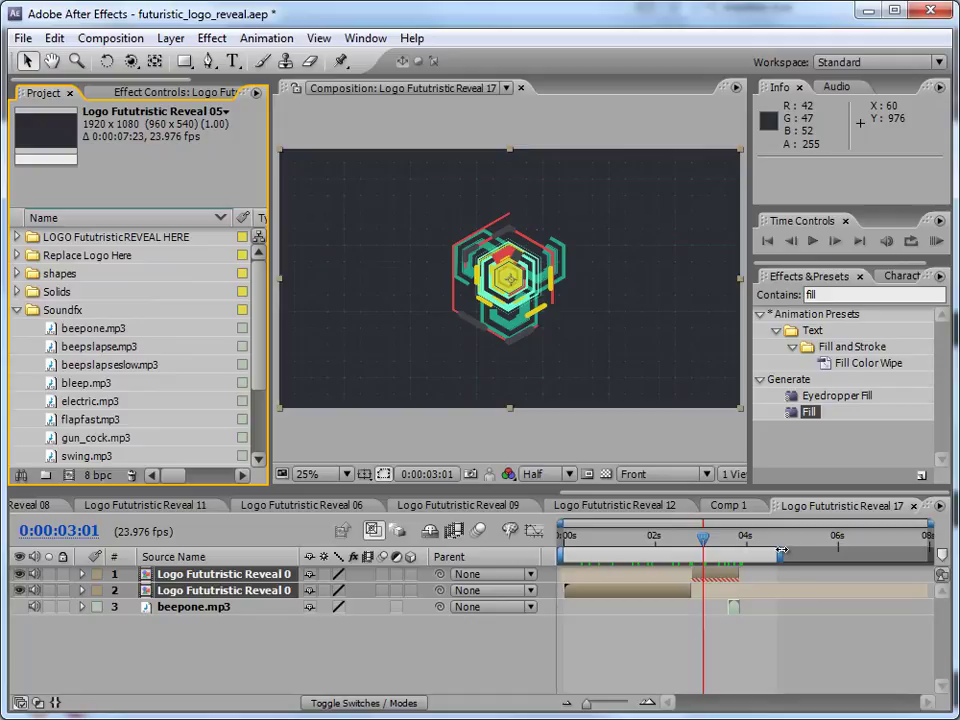
pyautogui.click(16, 310)
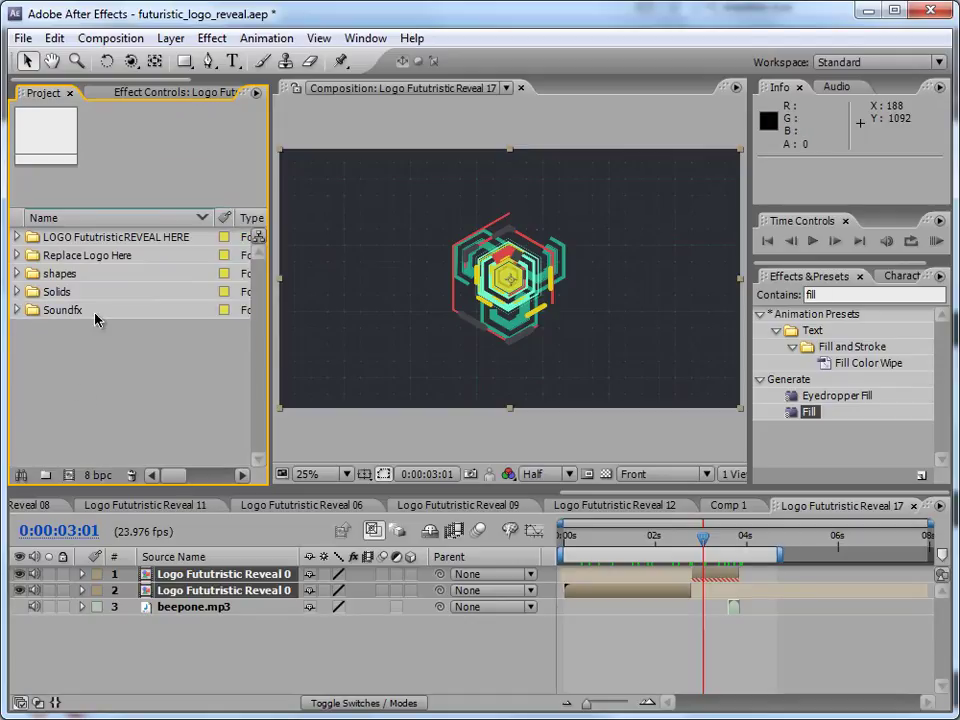
pyautogui.click(16, 237)
pyautogui.doubleClick(120, 273)
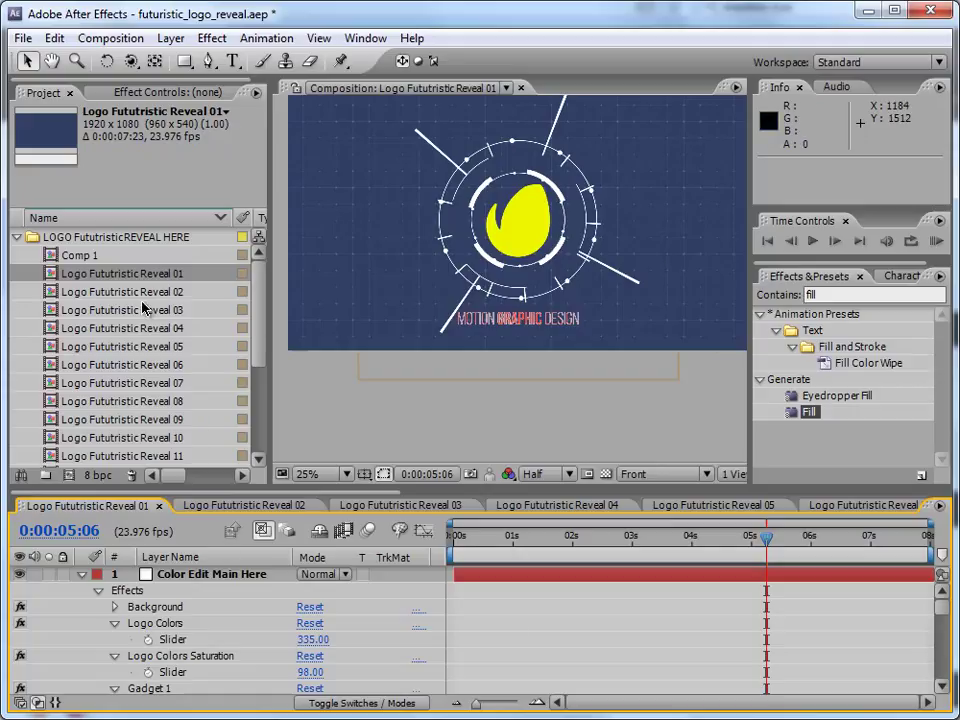
# Expand the shapes folder and its Polygons subfolder in the project.
pyautogui.moveTo(260, 307); pyautogui.dragTo(260, 415)
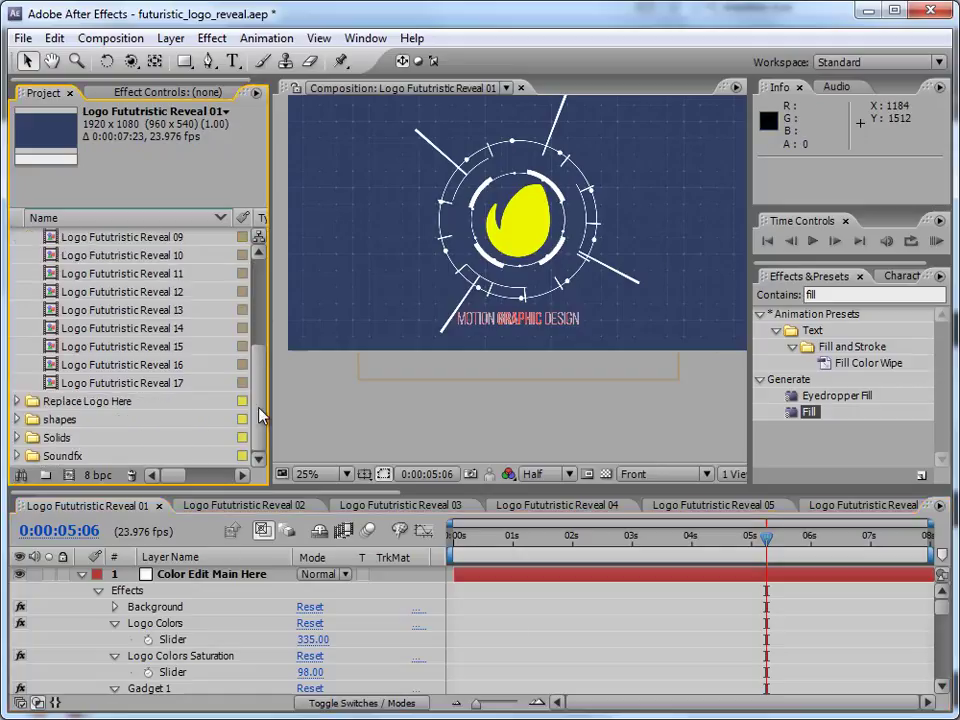
pyautogui.click(16, 420)
pyautogui.click(36, 420)
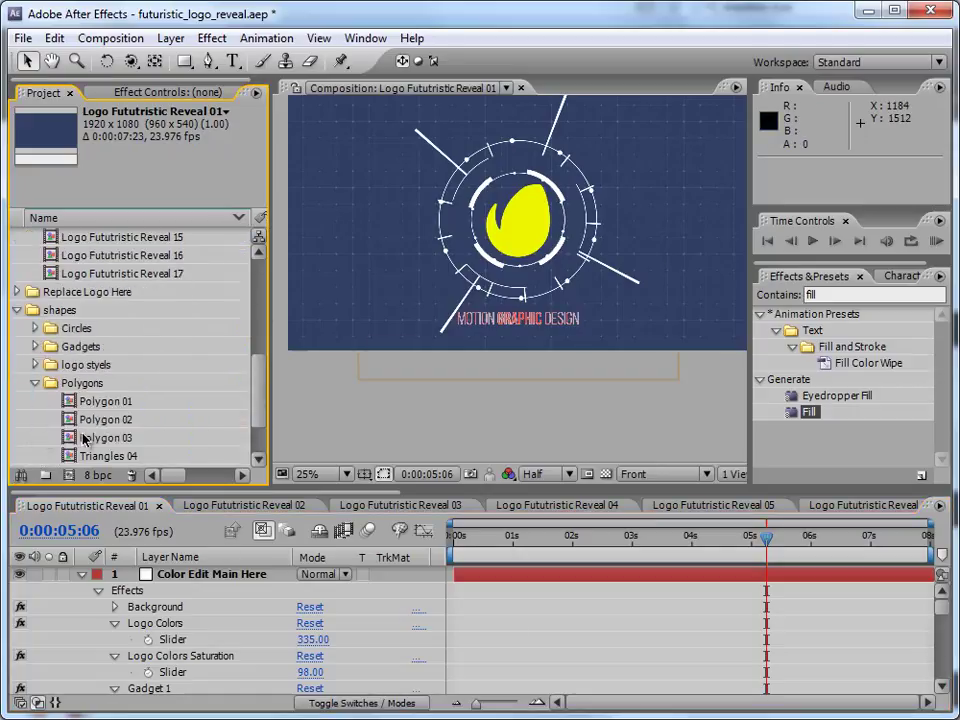
# Open the Polygon 01 composition, extend its work area end to 0:00:06:06, and scrub to 0:00:00:09.
pyautogui.click(97, 404)
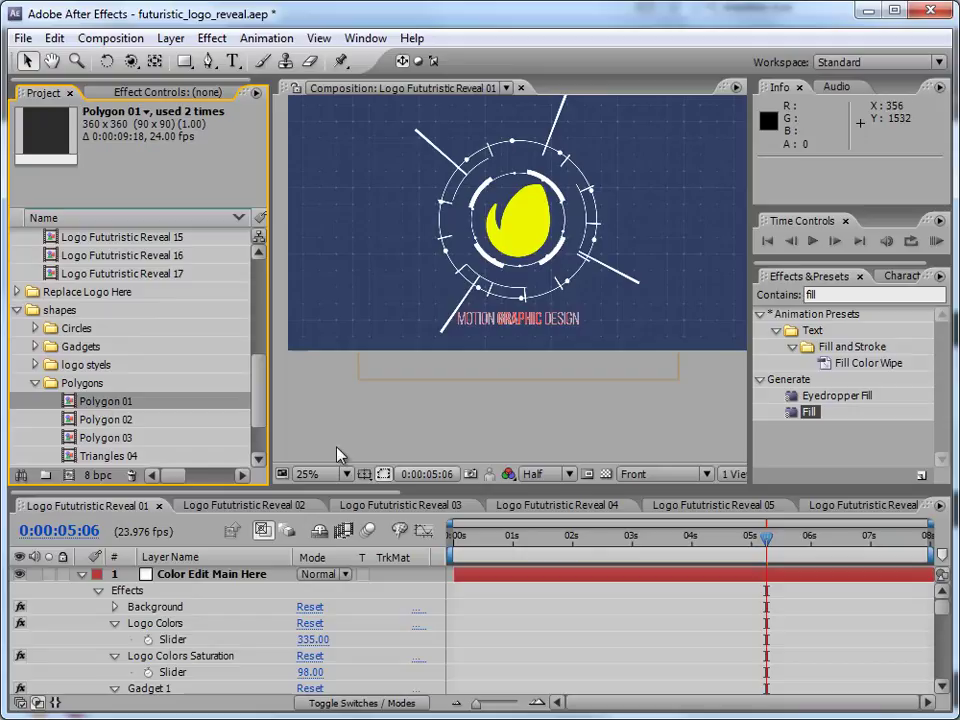
pyautogui.doubleClick(83, 402)
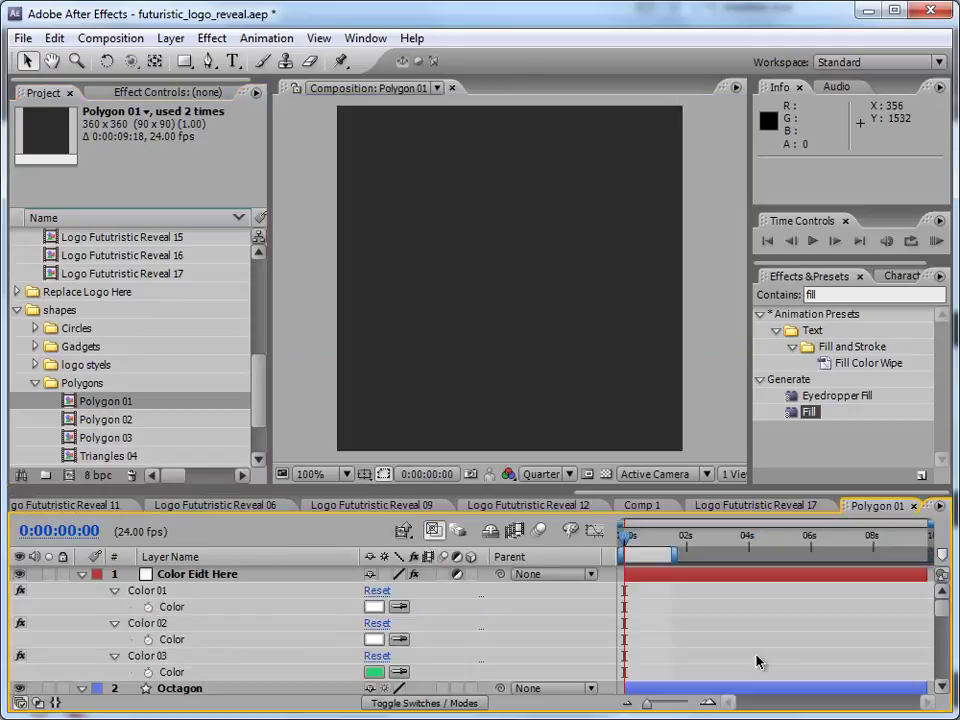
pyautogui.moveTo(676, 551); pyautogui.dragTo(822, 551)
pyautogui.click(679, 538)
pyautogui.press(',')
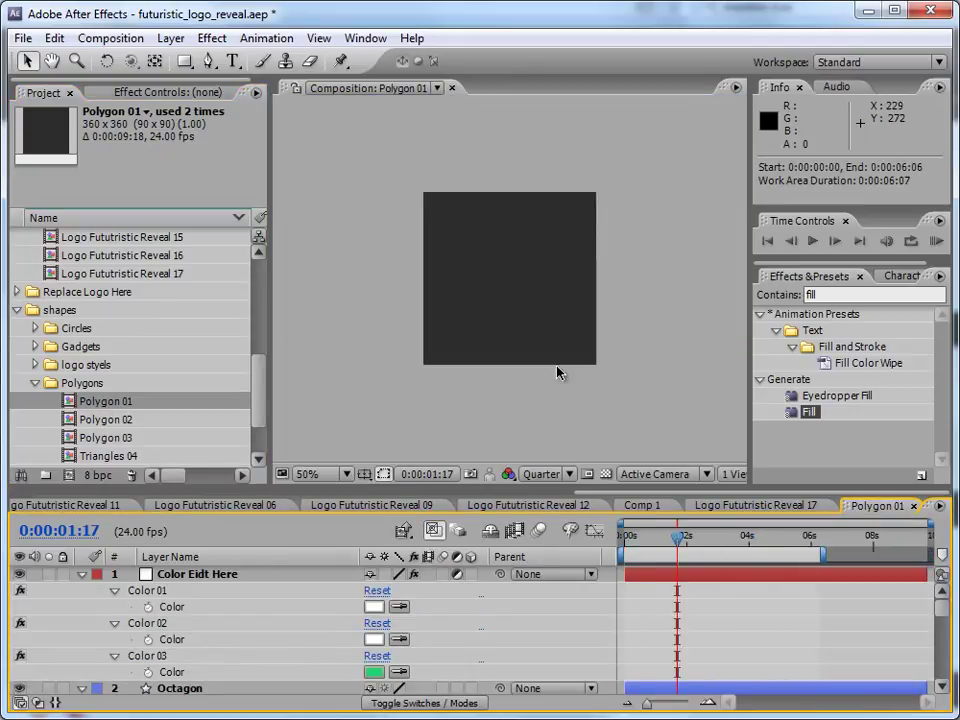
pyautogui.press('.')
pyautogui.moveTo(684, 541); pyautogui.dragTo(785, 544)
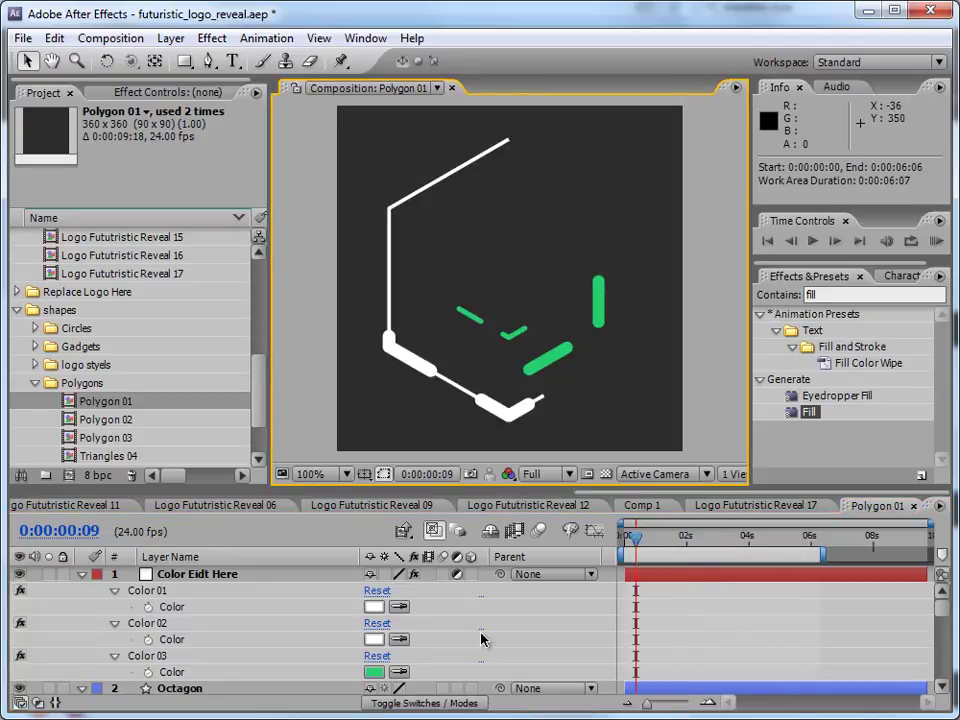
# Set Color 03 of the Color Eidt Here layer to cyan #15CEE9.
pyautogui.scroll(-3, 481, 639)
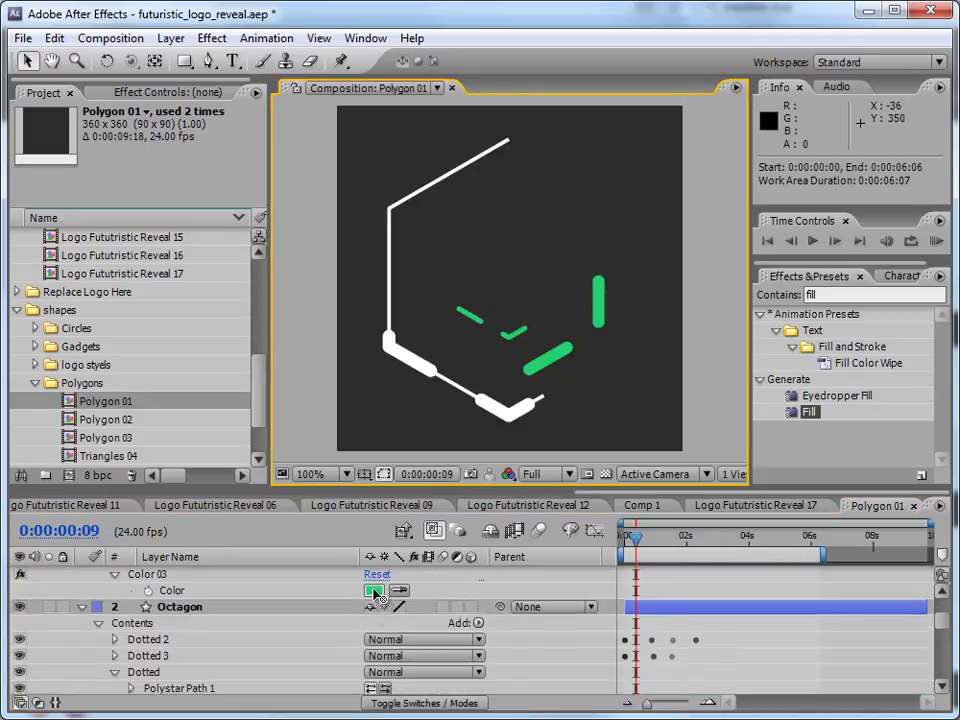
pyautogui.click(373, 590)
pyautogui.moveTo(520, 572); pyautogui.dragTo(518, 565)
pyautogui.click(471, 466)
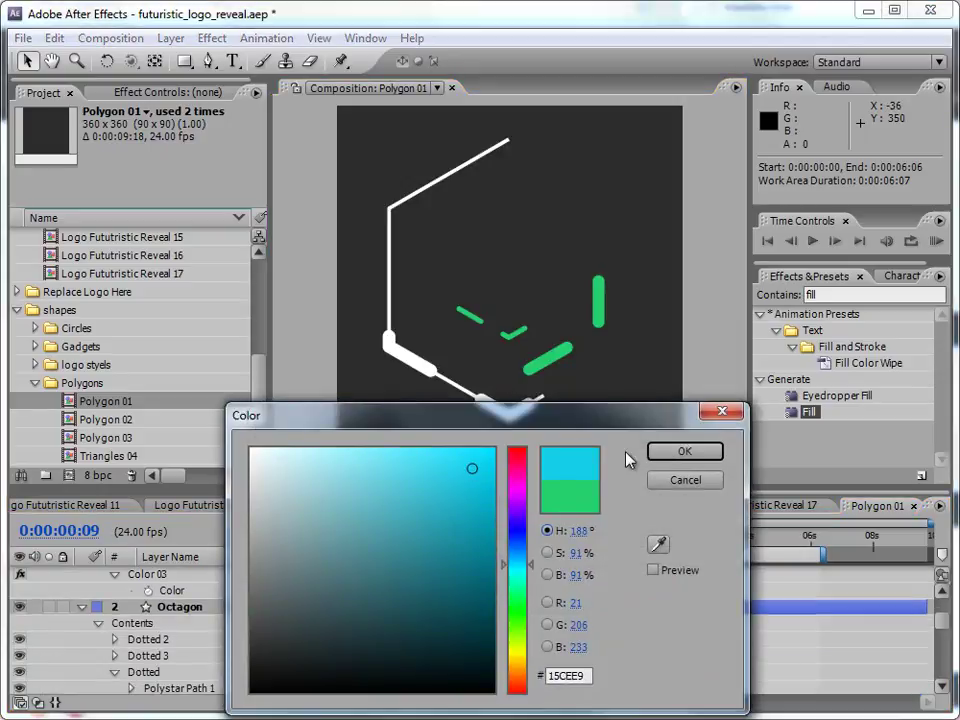
pyautogui.click(684, 451)
# Set Color 01 of the Color Eidt Here layer to red #E52323 and deselect the layer.
pyautogui.scroll(2, 396, 616)
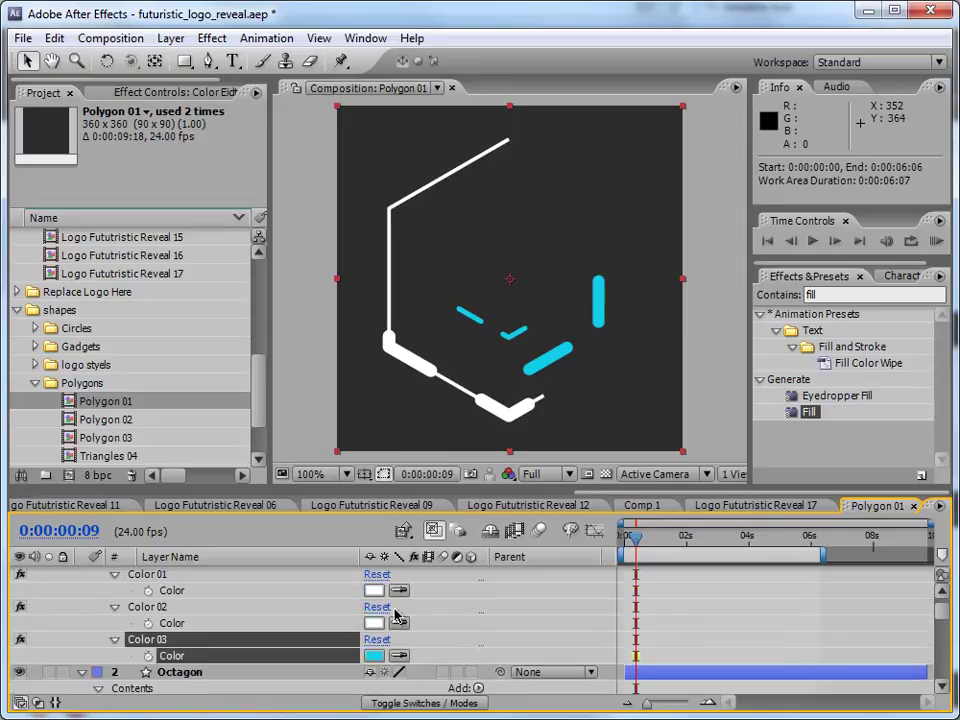
pyautogui.click(373, 590)
pyautogui.click(456, 469)
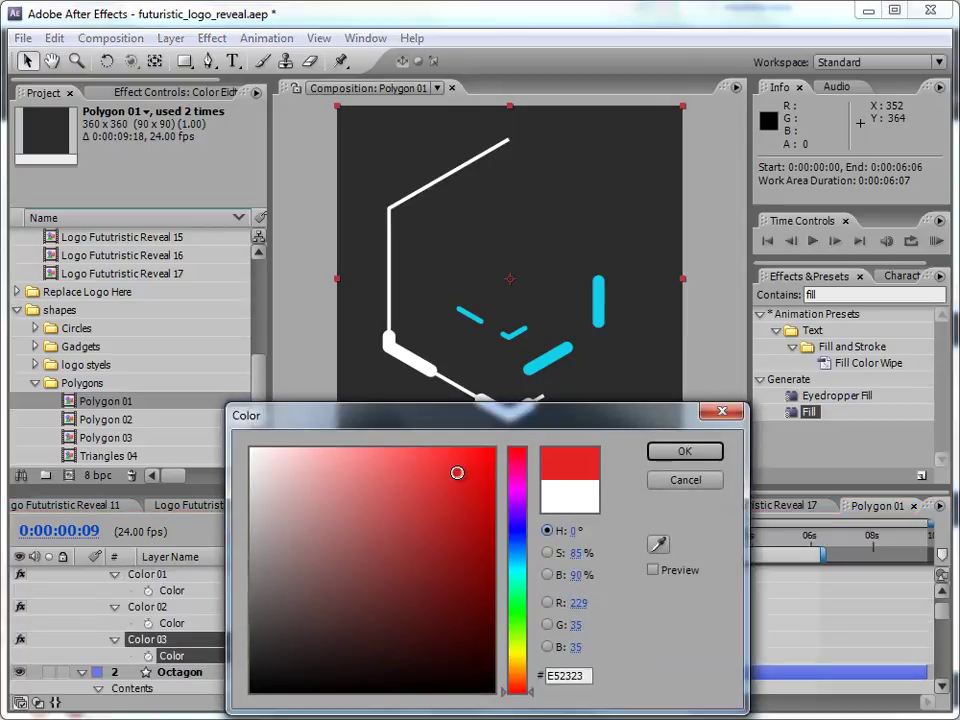
pyautogui.click(672, 455)
pyautogui.click(748, 638)
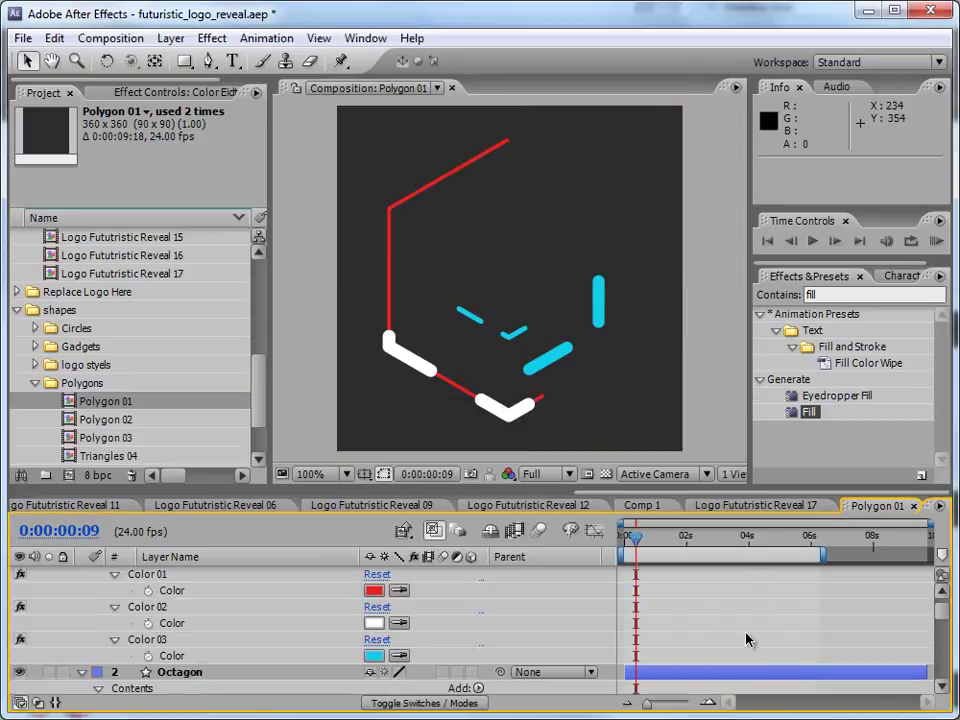
# Scrub to 0:00:00:07 and collapse the Dotted group in the Octagon layer's contents.
pyautogui.moveTo(632, 538)
pyautogui.mouseDown()
pyautogui.moveTo(688, 538)
pyautogui.moveTo(621, 538)
pyautogui.moveTo(634, 538)
pyautogui.mouseUp()
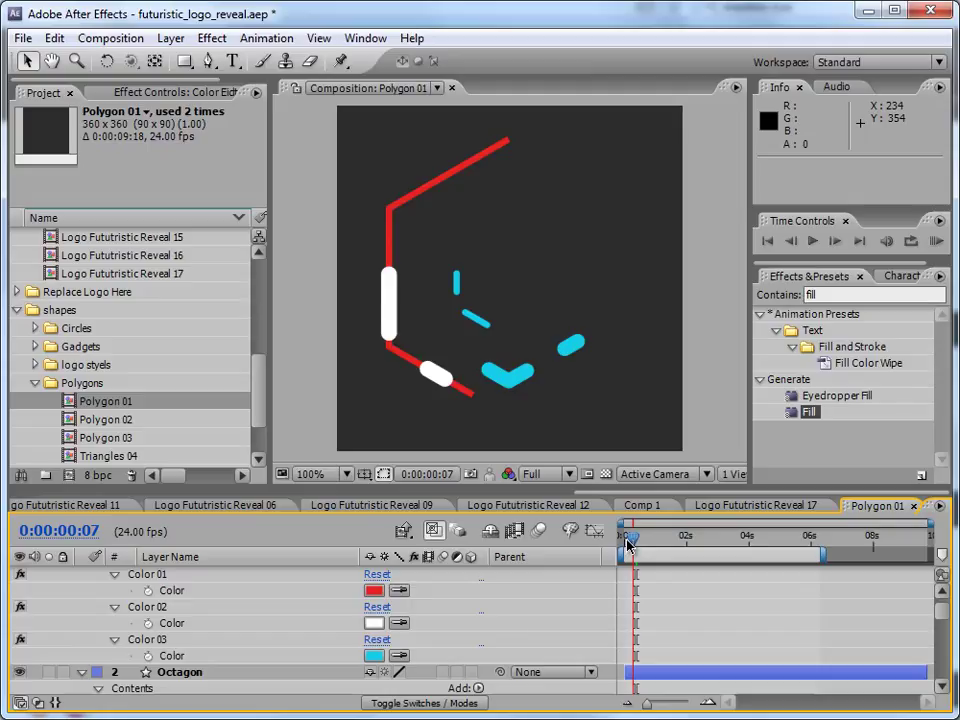
pyautogui.scroll(-3, 348, 637)
pyautogui.scroll(-1, 300, 640)
pyautogui.click(116, 621)
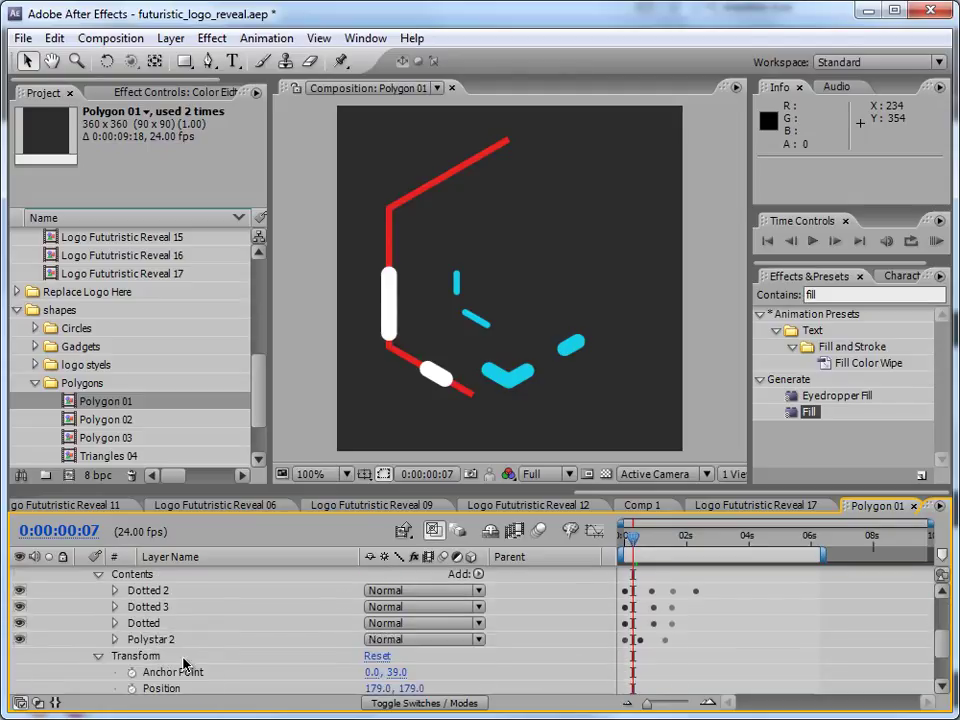
# Identify the Dotted 2, Dotted 3 and Dotted groups in the Octagon layer by hiding them and showing them again.
pyautogui.scroll(2, 200, 650)
pyautogui.click(17, 640)
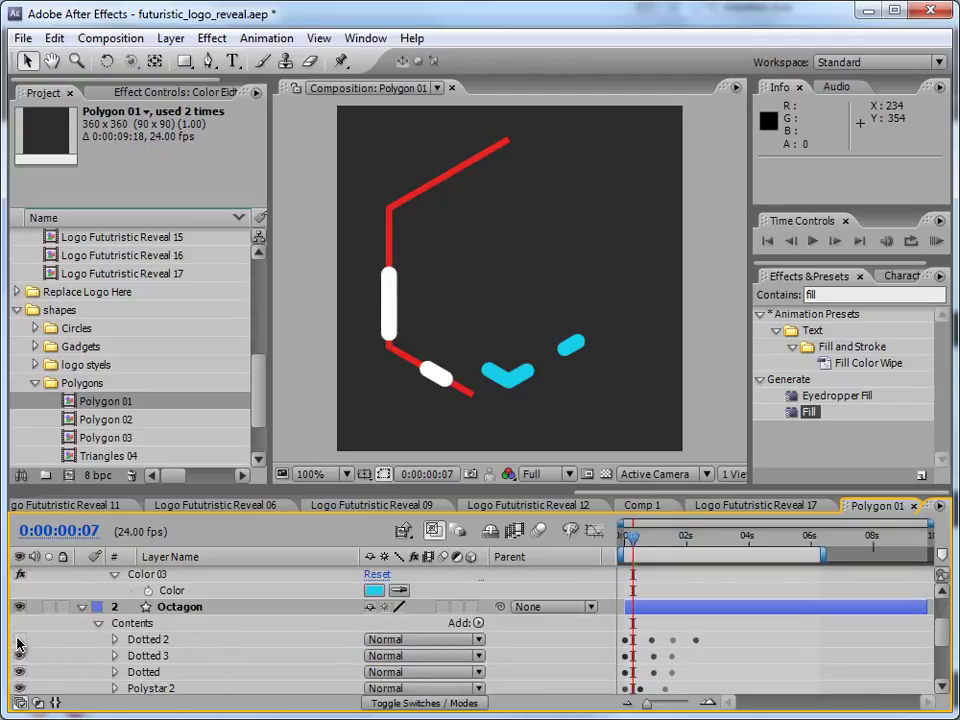
pyautogui.click(18, 640)
pyautogui.click(19, 656)
pyautogui.click(18, 672)
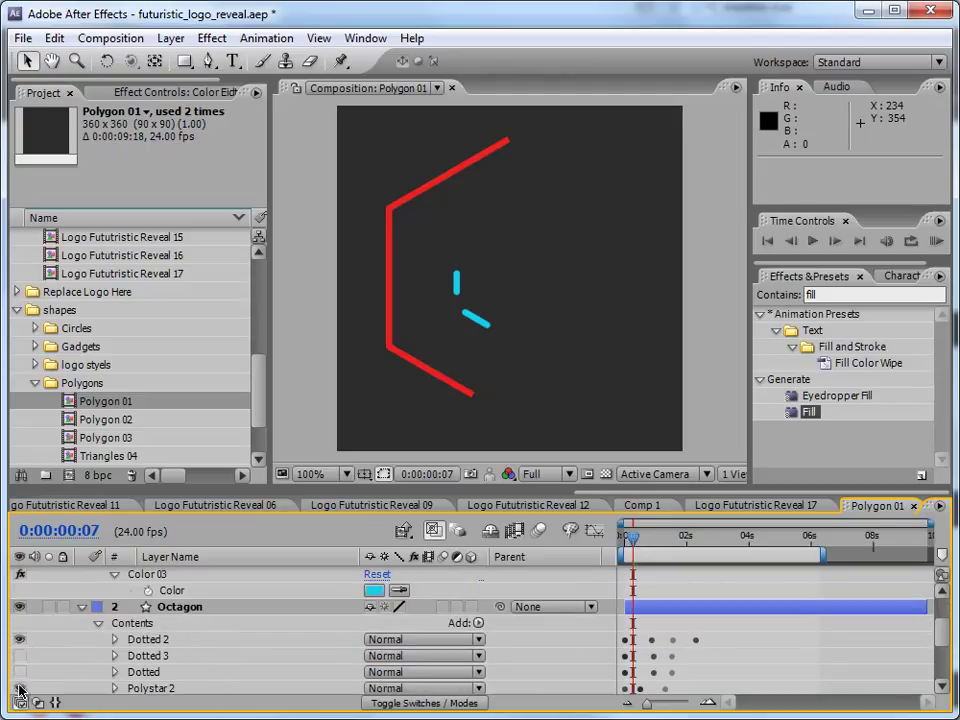
pyautogui.click(18, 672)
pyautogui.click(19, 656)
# Expand the Dotted 2 group to view its properties, and collapse the whole Octagon layer.
pyautogui.click(115, 639)
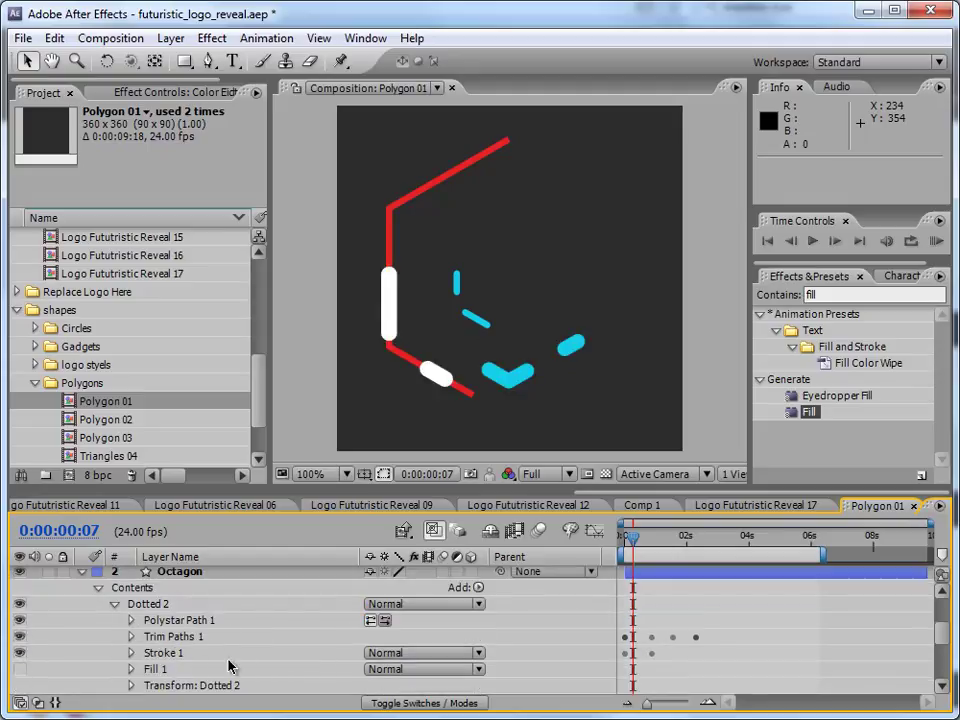
pyautogui.scroll(2, 220, 667)
pyautogui.click(83, 621)
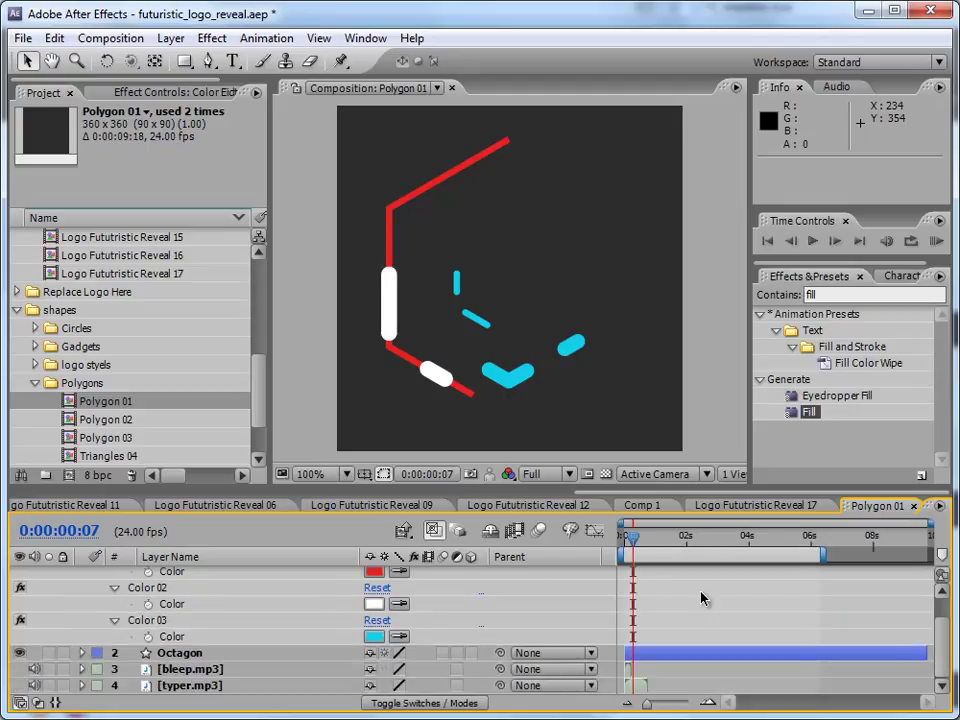
pyautogui.scroll(1, 703, 598)
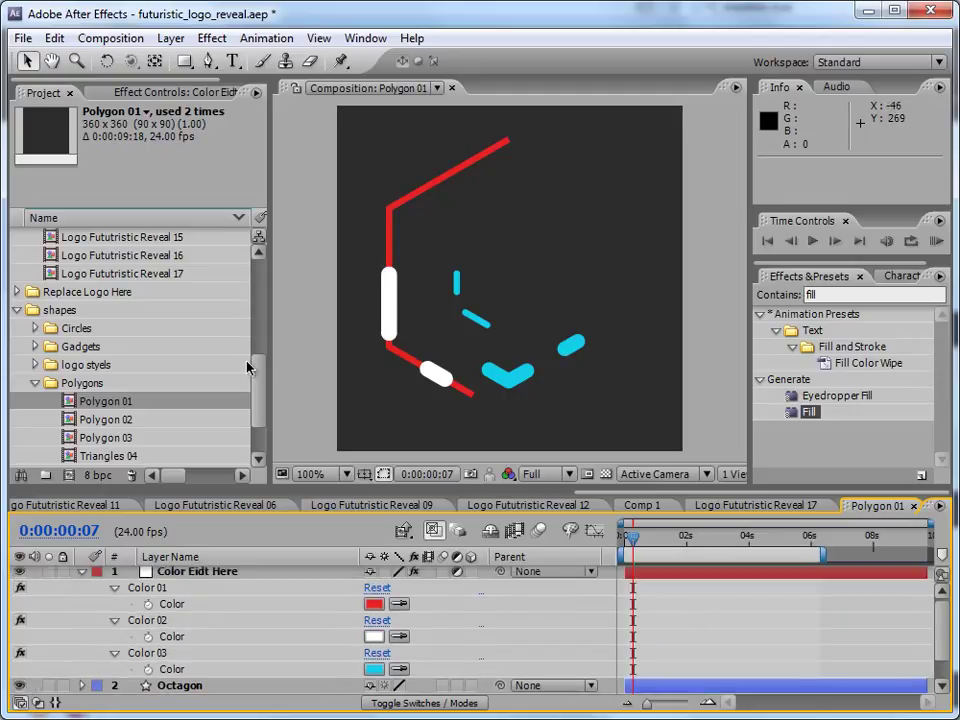
# Duplicate the Polygon 01 composition and rename the copy "My gadget".
pyautogui.click(100, 402)
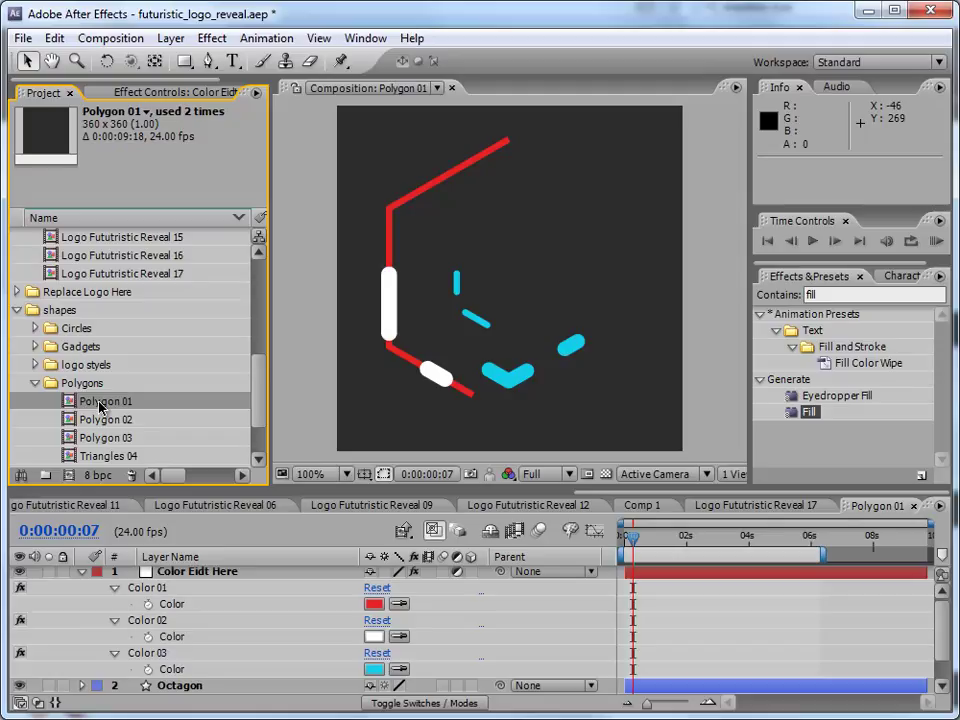
pyautogui.click(54, 38)
pyautogui.click(118, 244)
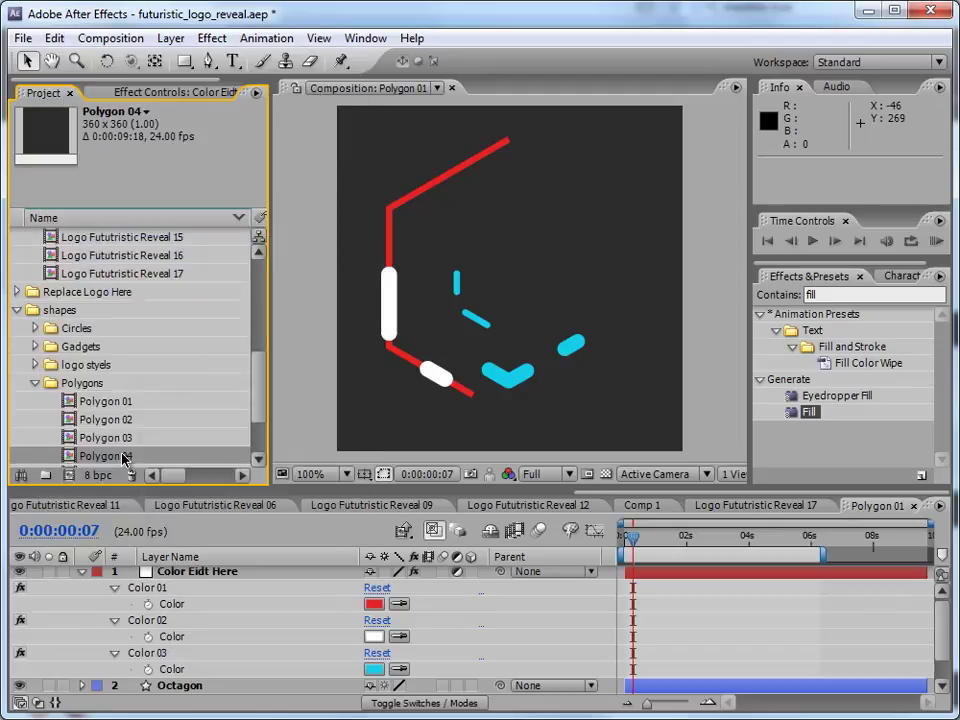
pyautogui.press('Return')
pyautogui.write('My ')
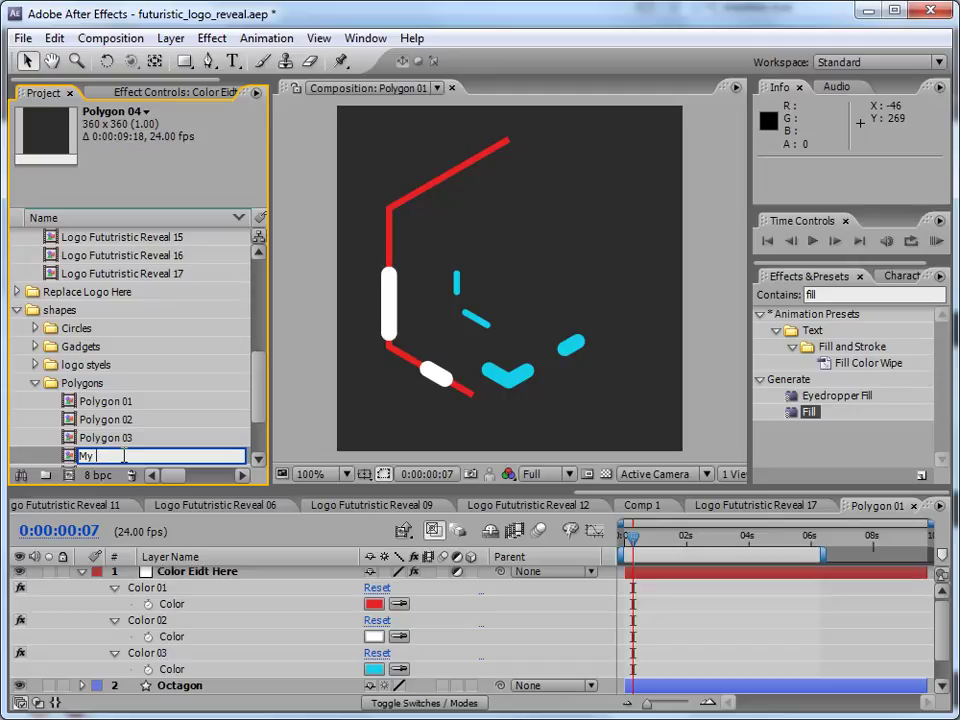
pyautogui.write('gadget')
pyautogui.press('Return')
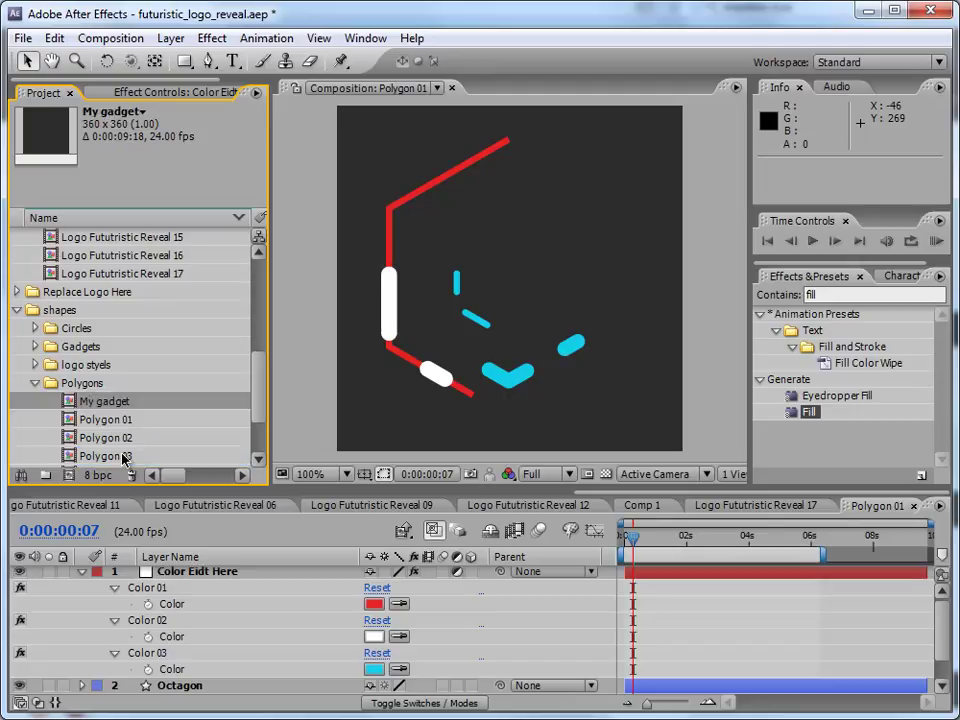
# Open the My gadget composition and return to the Logo Fututristic Reveal 01 composition.
pyautogui.doubleClick(123, 403)
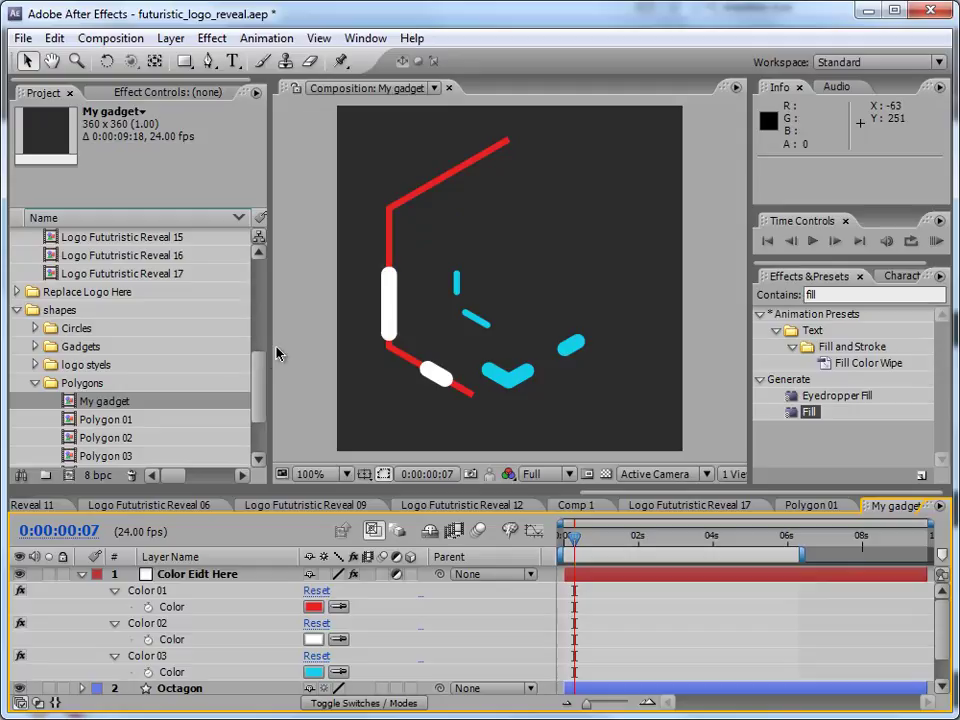
pyautogui.scroll(8, 262, 381)
pyautogui.doubleClick(182, 275)
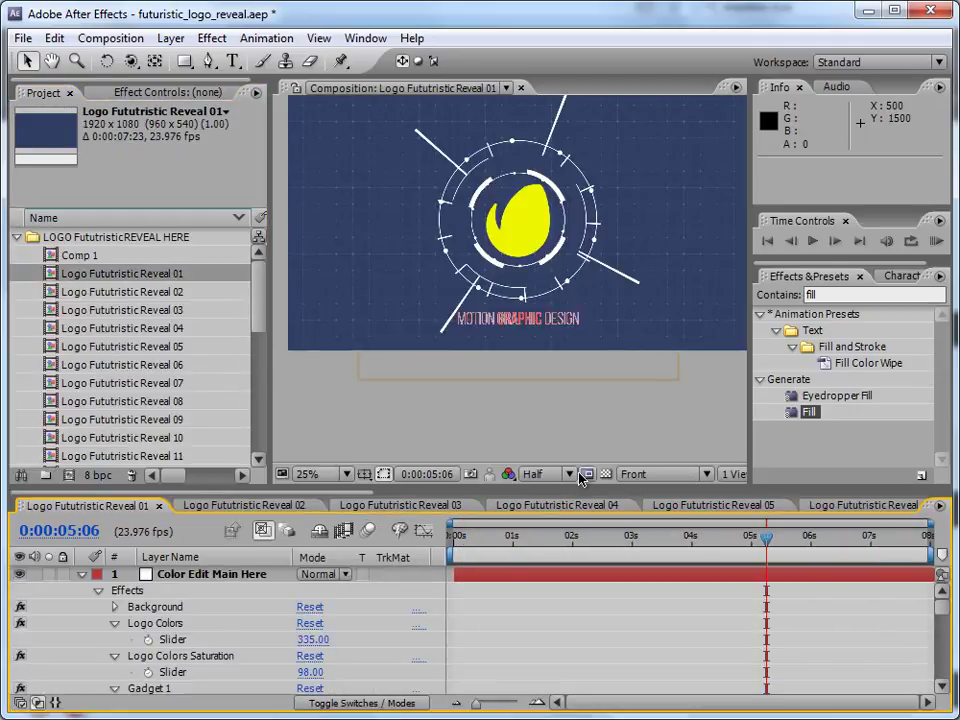
# Collapse the Polygons subfolder and the shapes folder in the project, leaving shapes selected.
pyautogui.moveTo(262, 305); pyautogui.dragTo(268, 398)
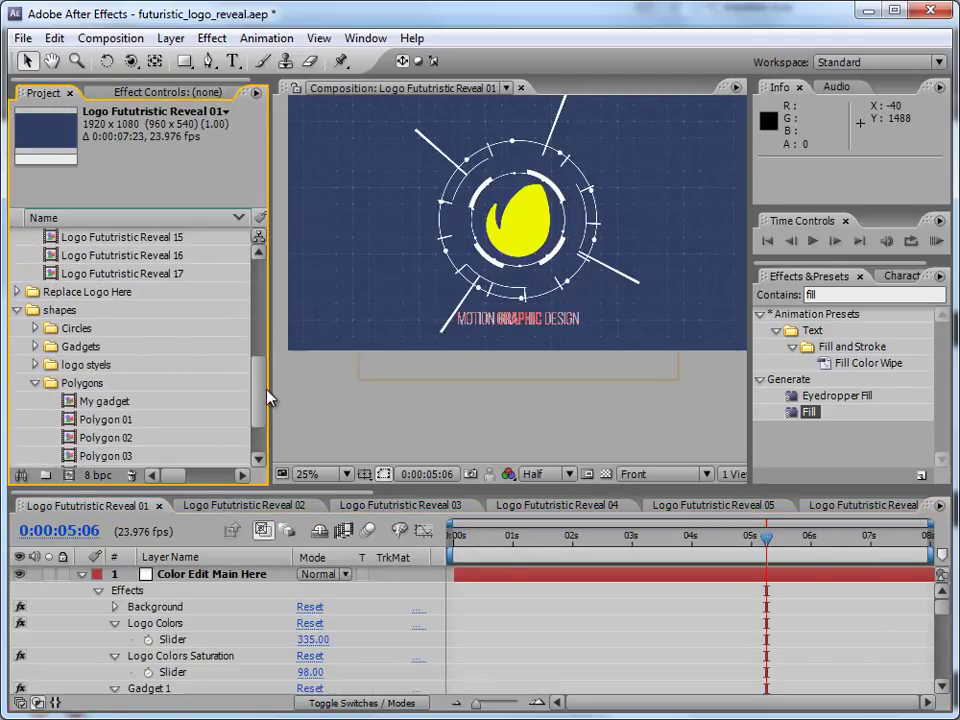
pyautogui.click(35, 387)
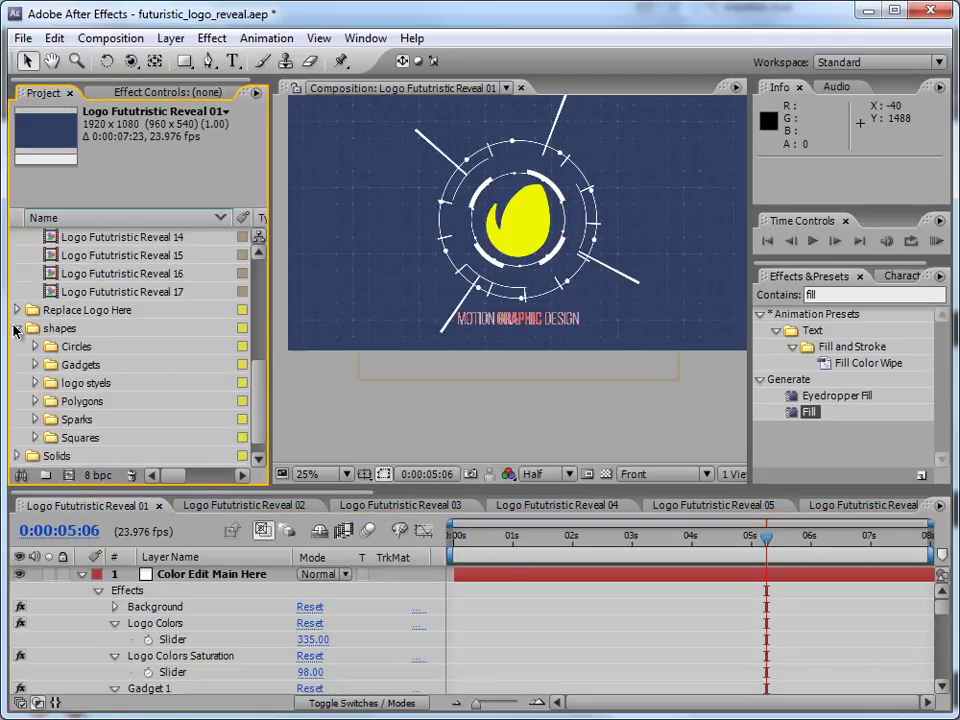
pyautogui.click(17, 327)
pyautogui.click(60, 440)
pyautogui.scroll(3, 258, 390)
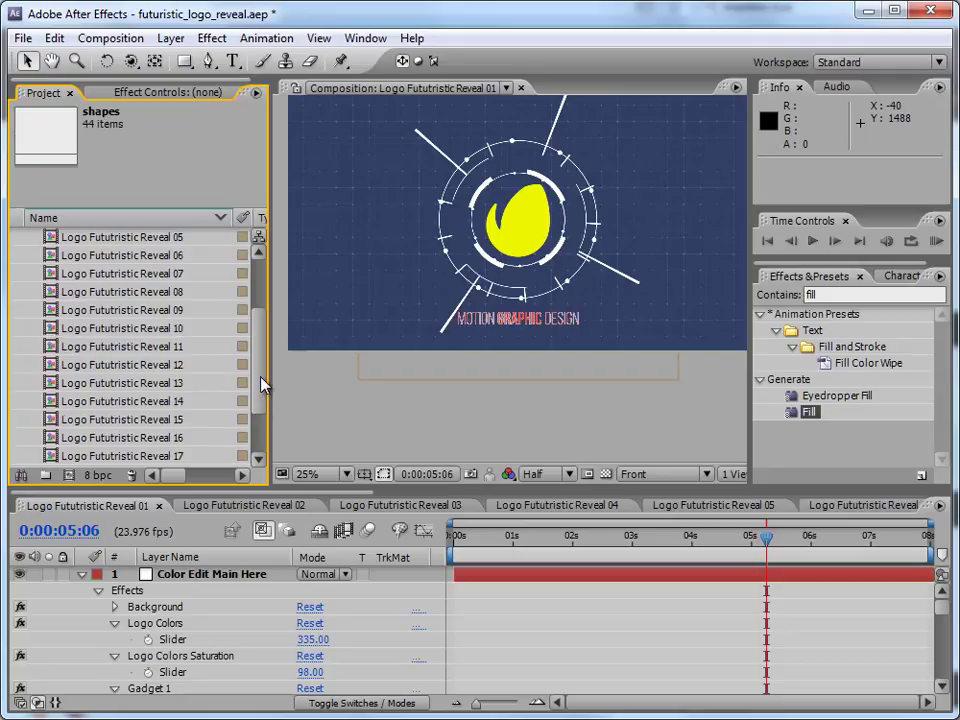
# Expand the shapes folder and inspect Circle 13 in its Circles subfolder, collapsing Circles again.
pyautogui.moveTo(262, 350); pyautogui.dragTo(266, 437)
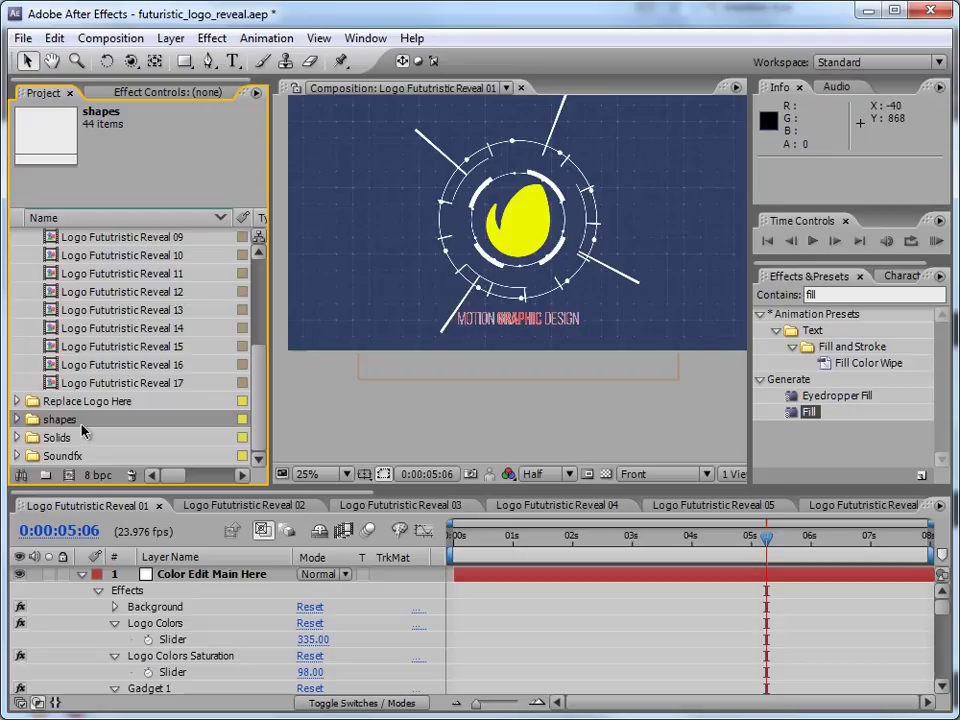
pyautogui.click(16, 419)
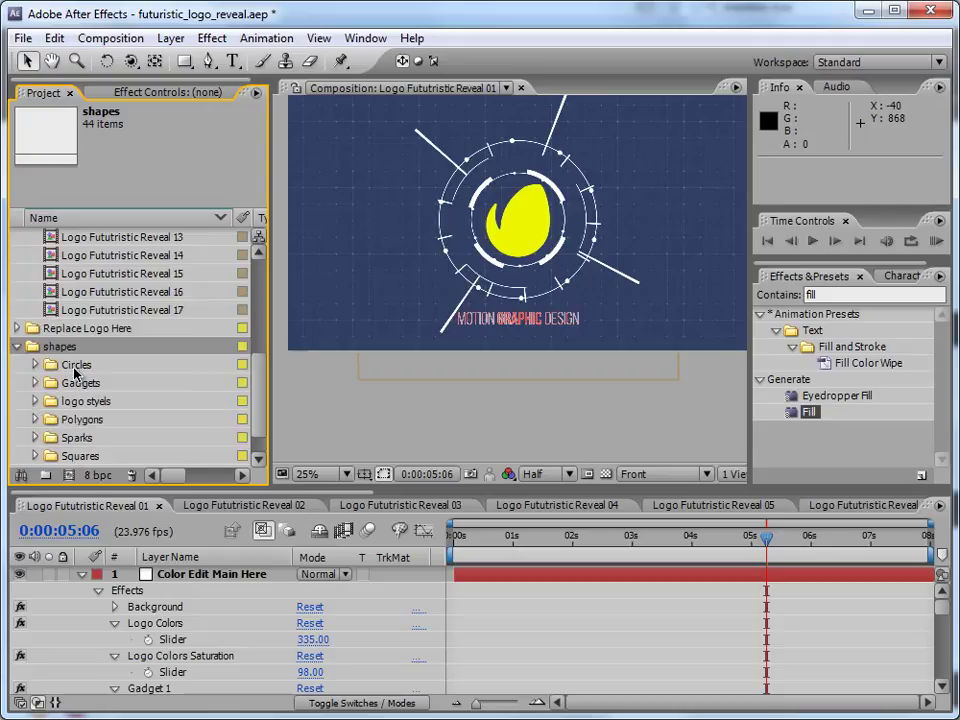
pyautogui.click(76, 366)
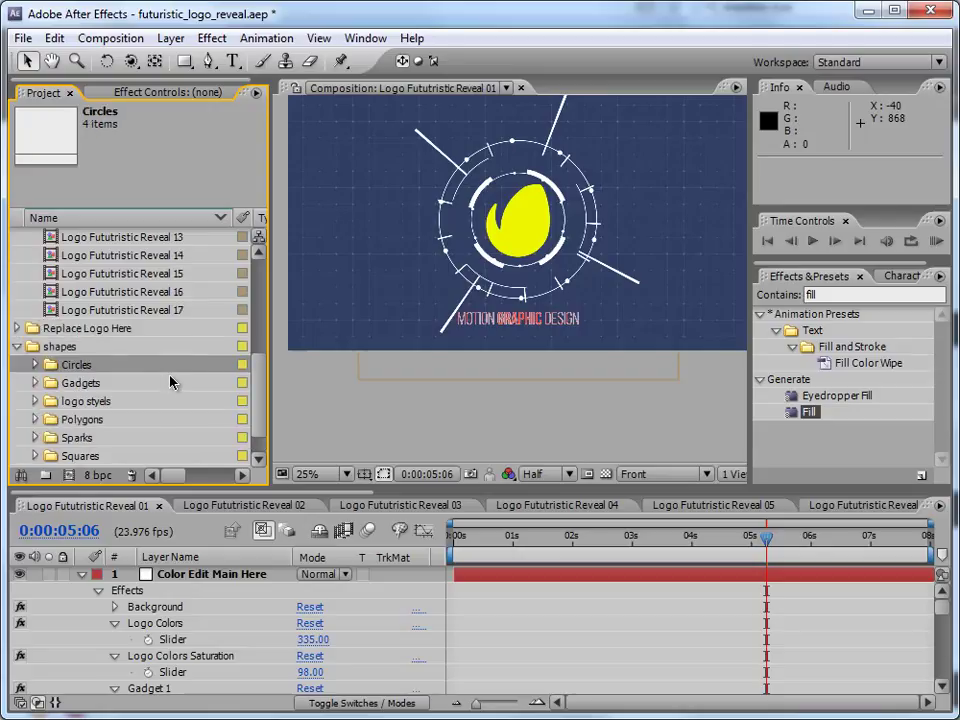
pyautogui.click(35, 364)
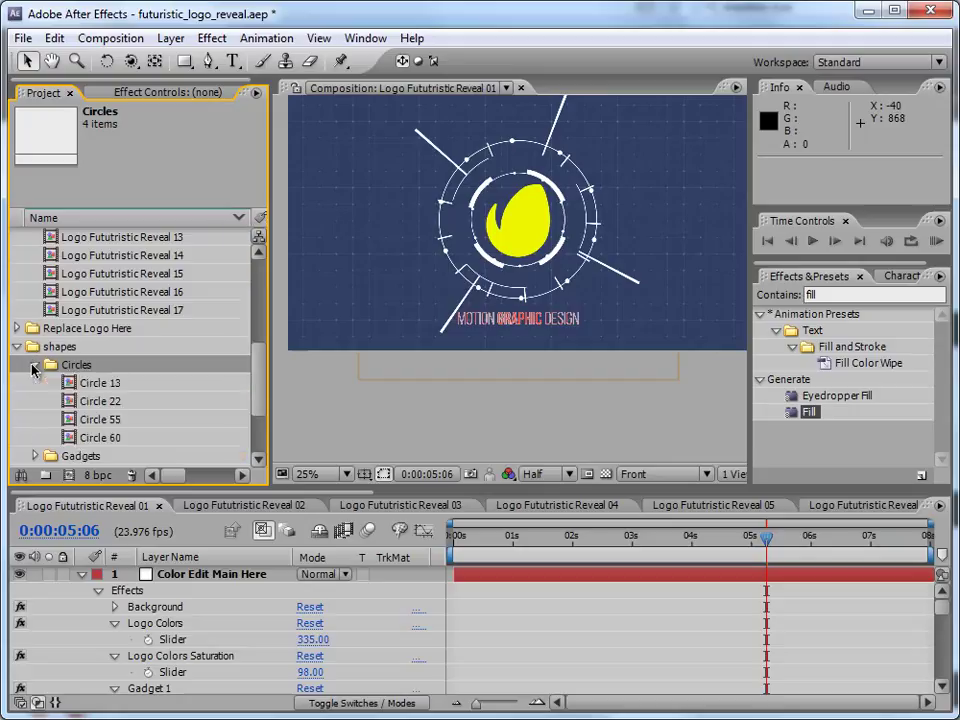
pyautogui.click(92, 392)
pyautogui.click(35, 364)
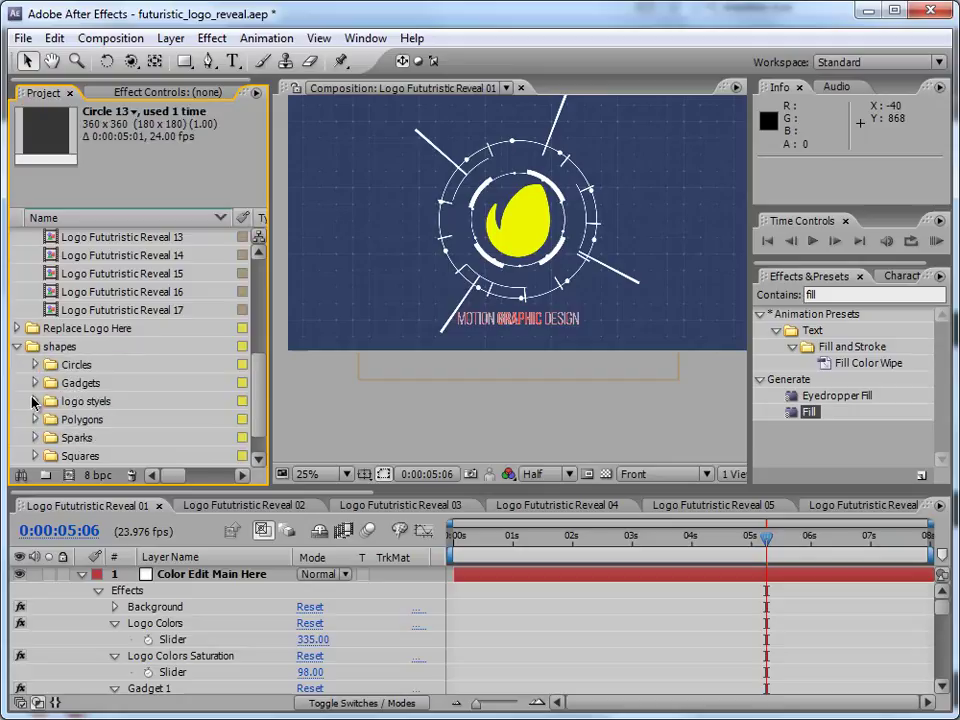
# Expand the Gadgets subfolder and open the Gadget 05 composition.
pyautogui.click(35, 385)
pyautogui.doubleClick(69, 383)
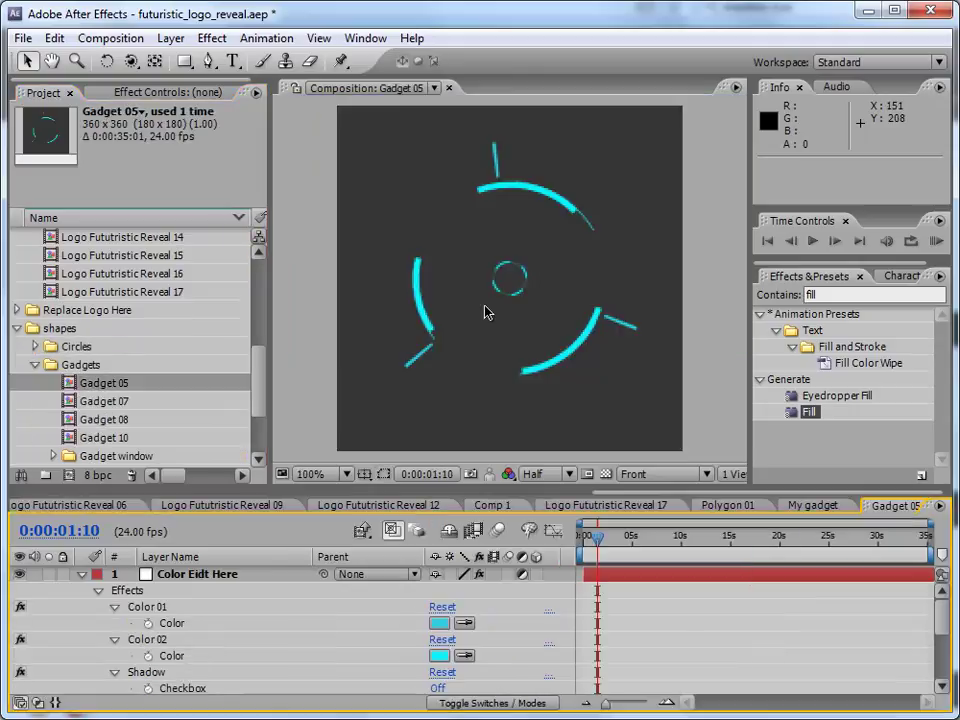
pyautogui.moveTo(262, 351); pyautogui.dragTo(261, 289)
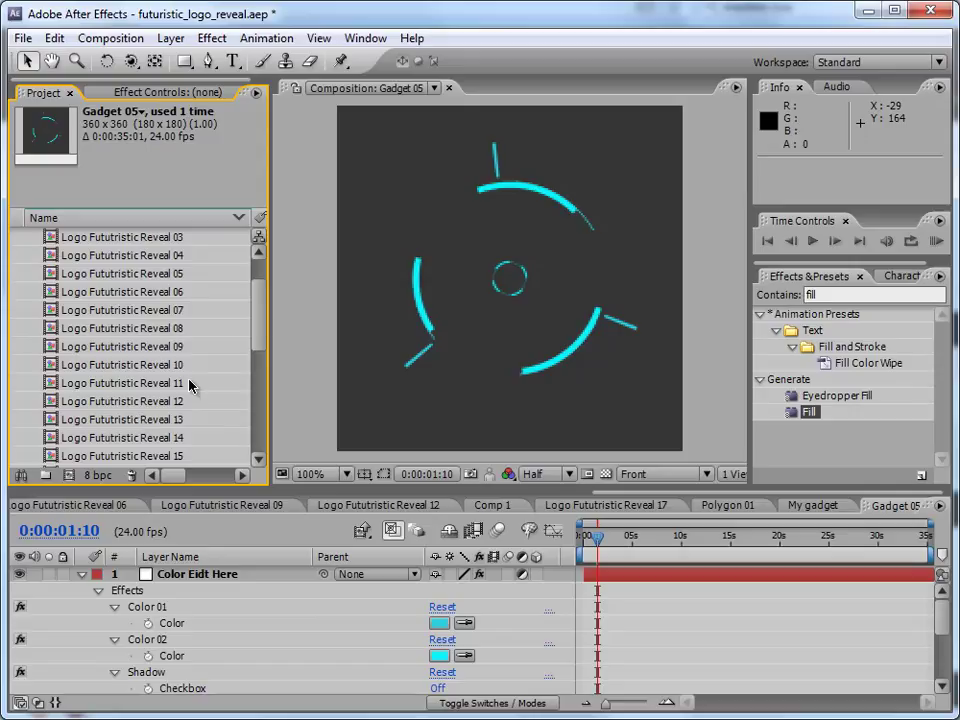
pyautogui.click(262, 391)
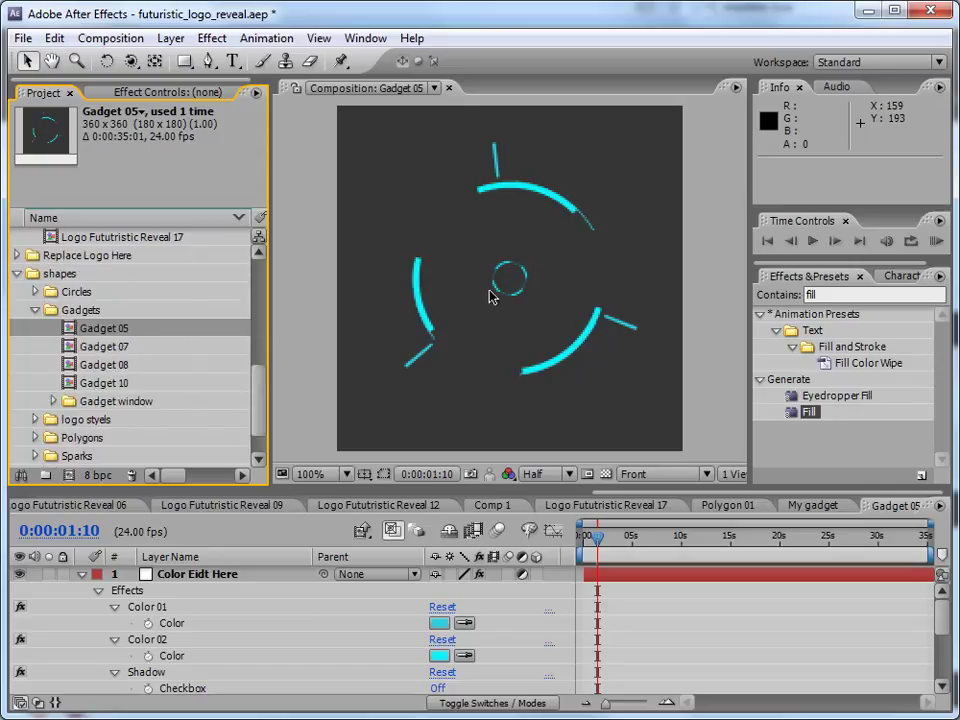
# Duplicate the Gadget 05 composition under the name "my gadet" and open the copy.
pyautogui.click(54, 38)
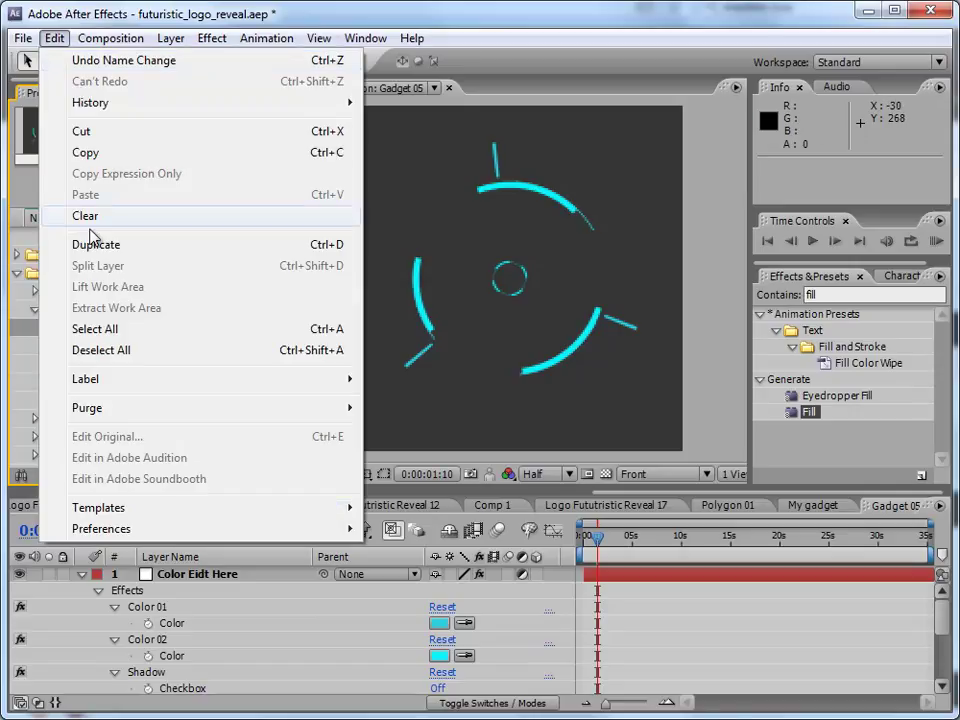
pyautogui.click(80, 306)
pyautogui.press('Return')
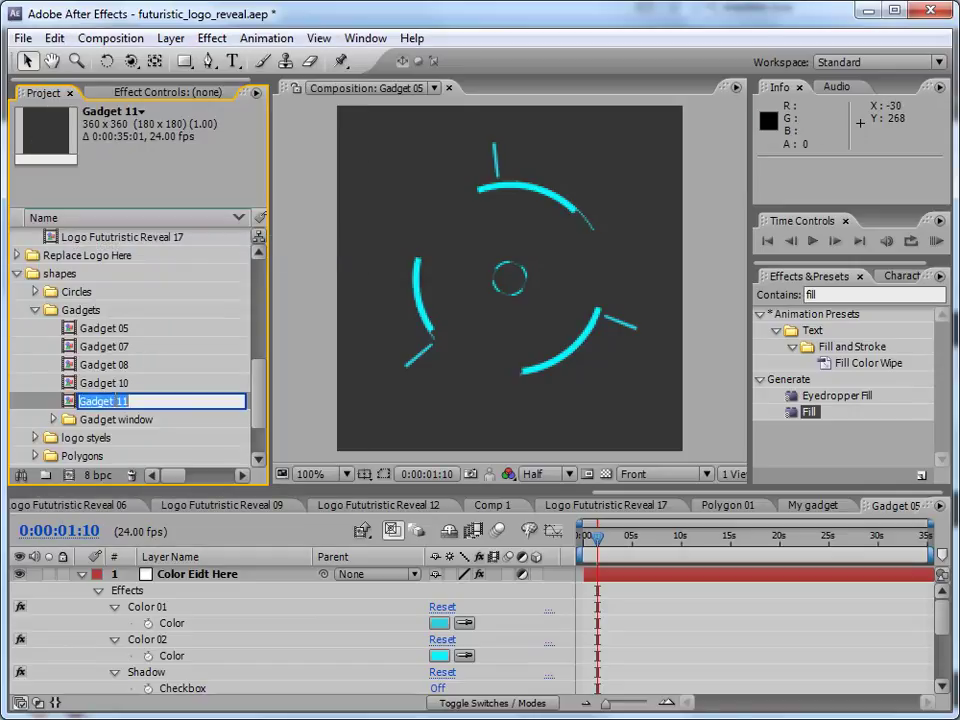
pyautogui.write('my g')
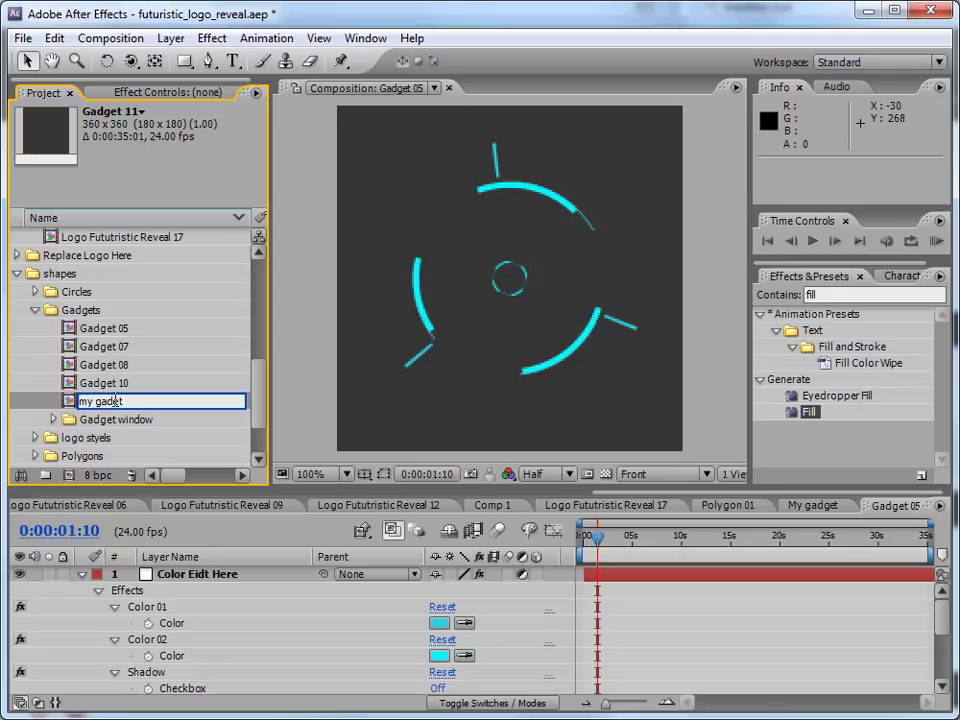
pyautogui.press('Return')
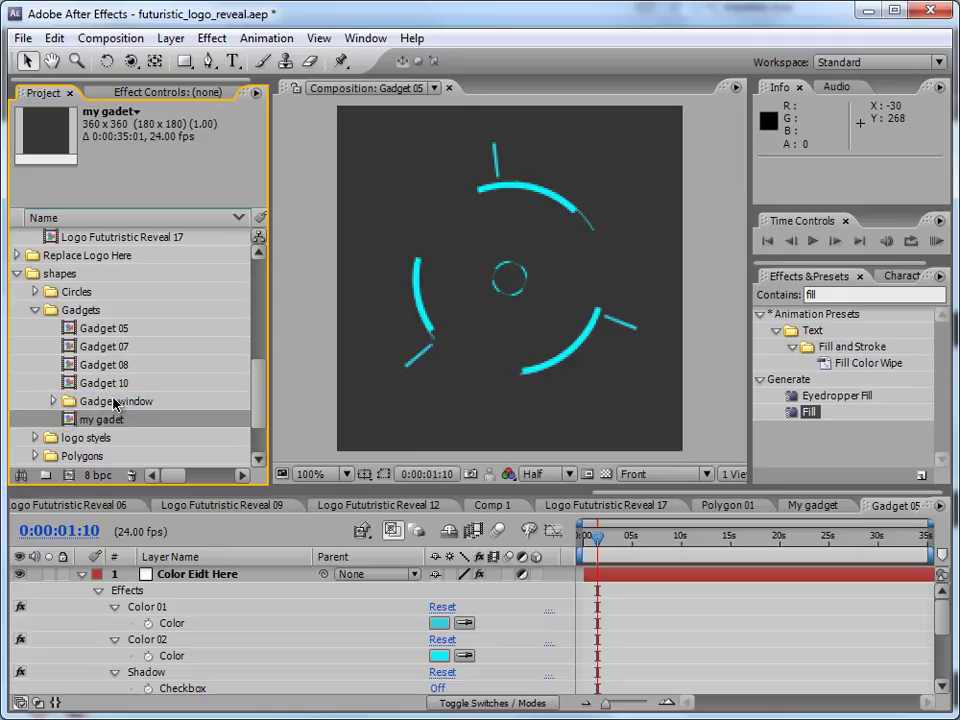
pyautogui.doubleClick(99, 421)
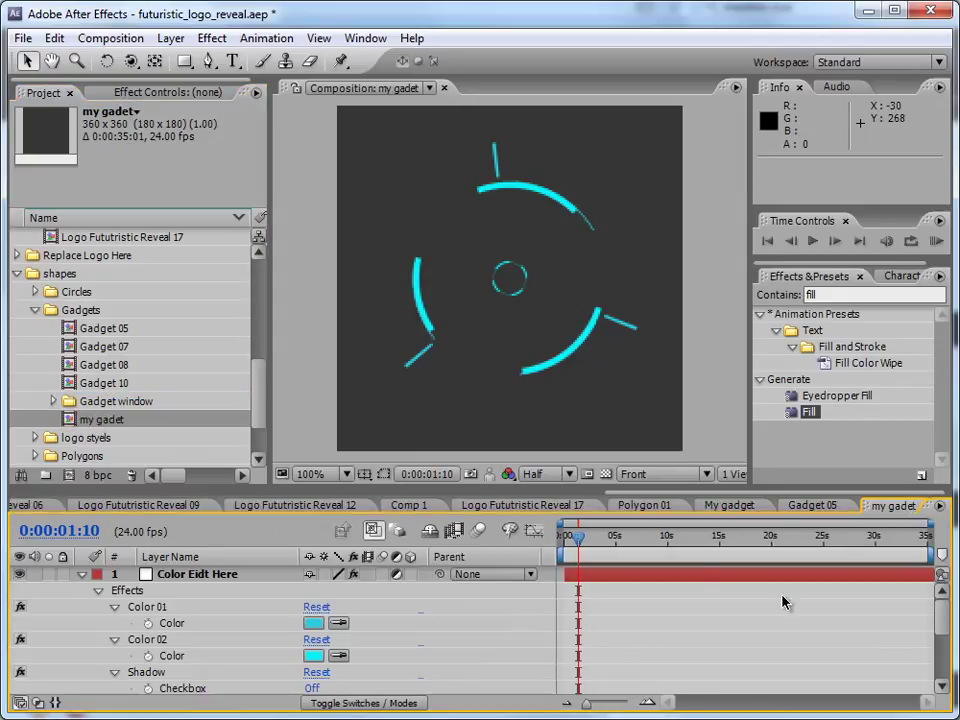
# Collapse the shapes and LOGO FututristicREVEAL HERE folders in the project, leaving nothing selected.
pyautogui.click(111, 330)
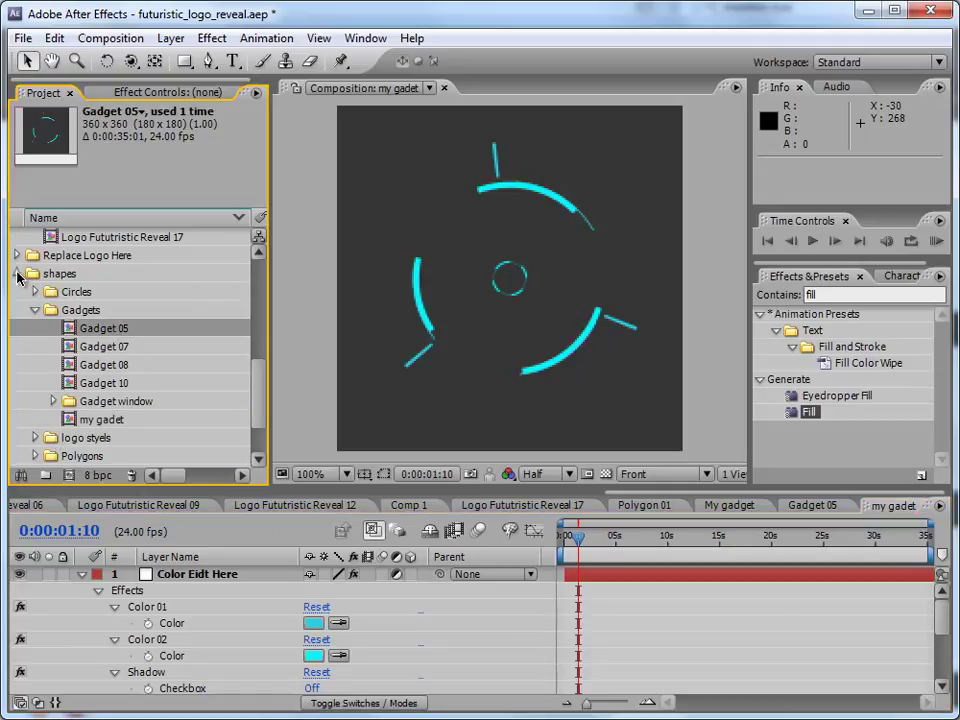
pyautogui.click(17, 276)
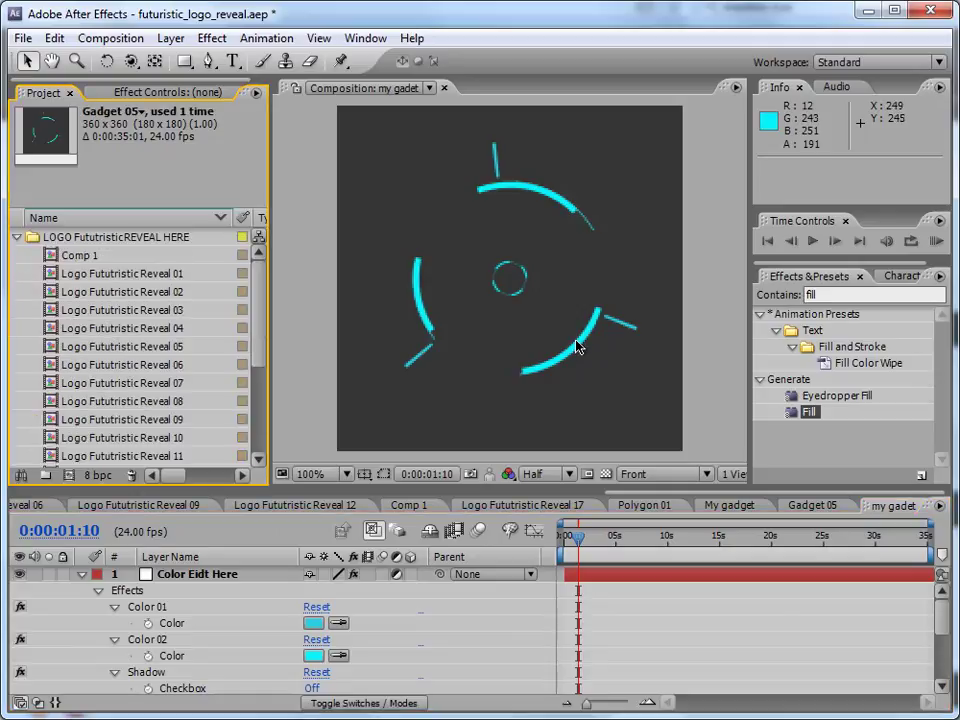
pyautogui.click(16, 237)
pyautogui.click(113, 388)
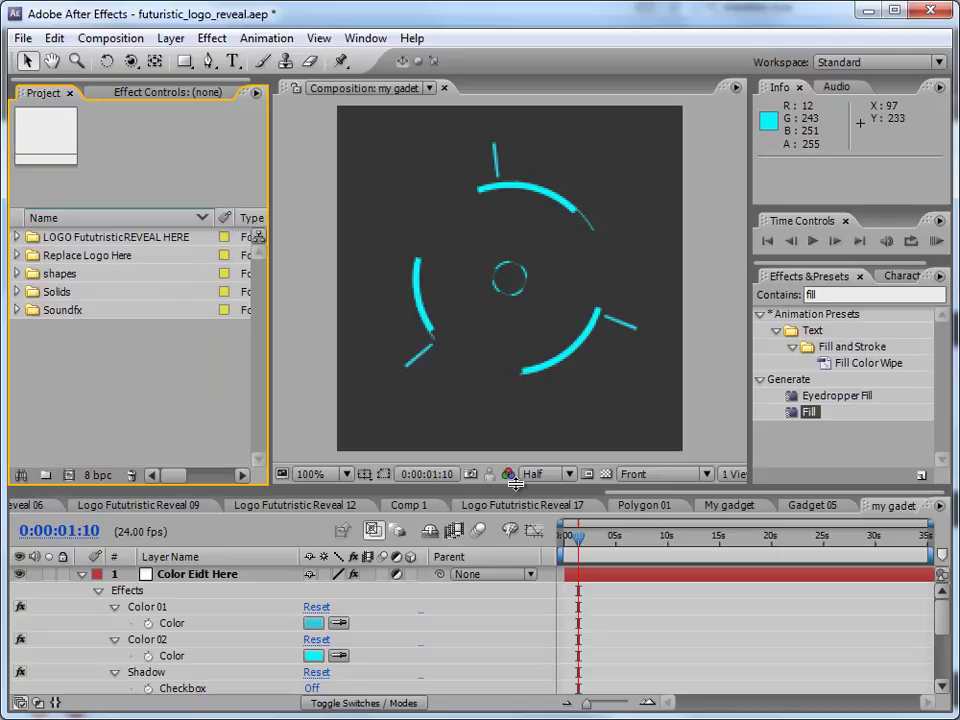